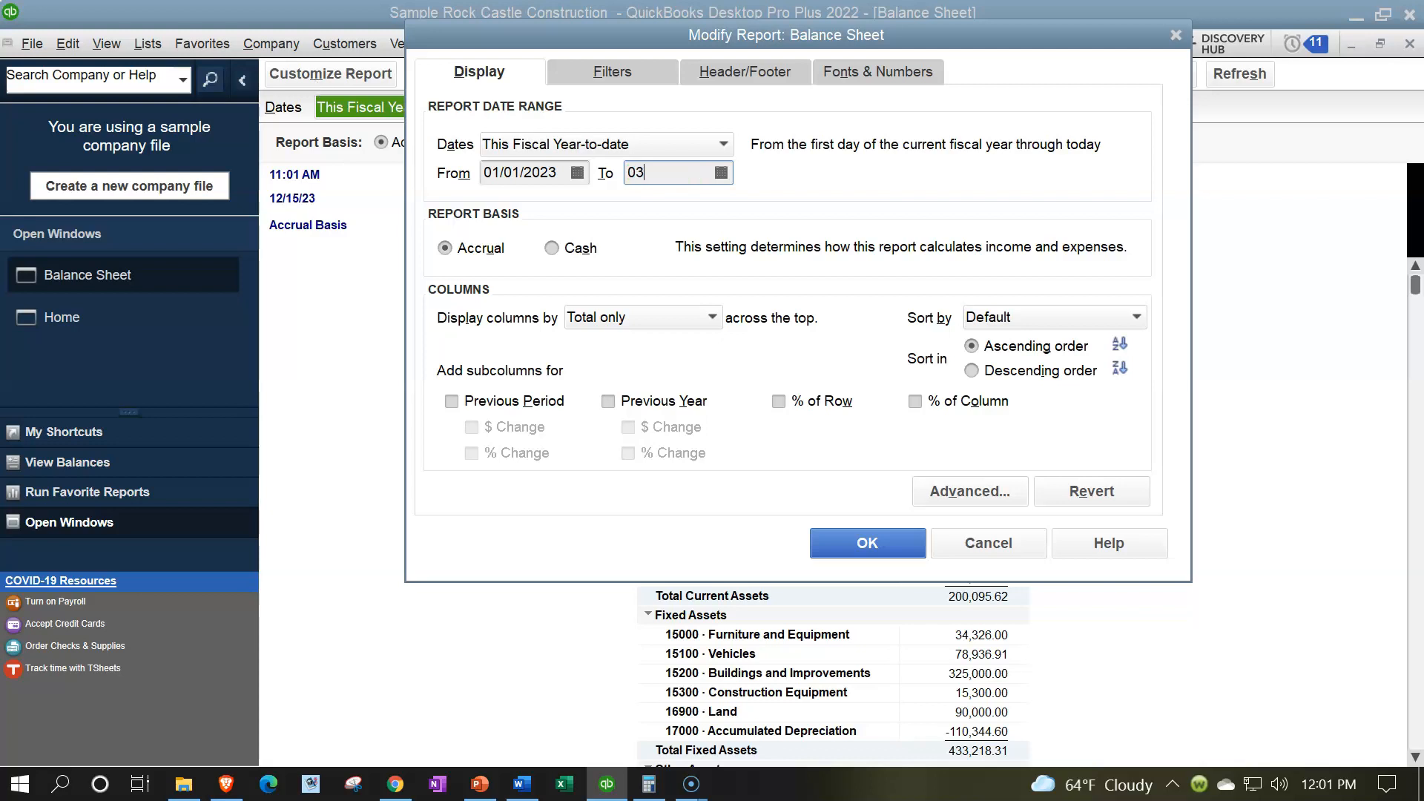
Step: End the Balance Sheet's date range on 03/31/2023 and enlarge the column label font to the size just above 12, including all related fonts
{"action": "key", "text": "Tab"}
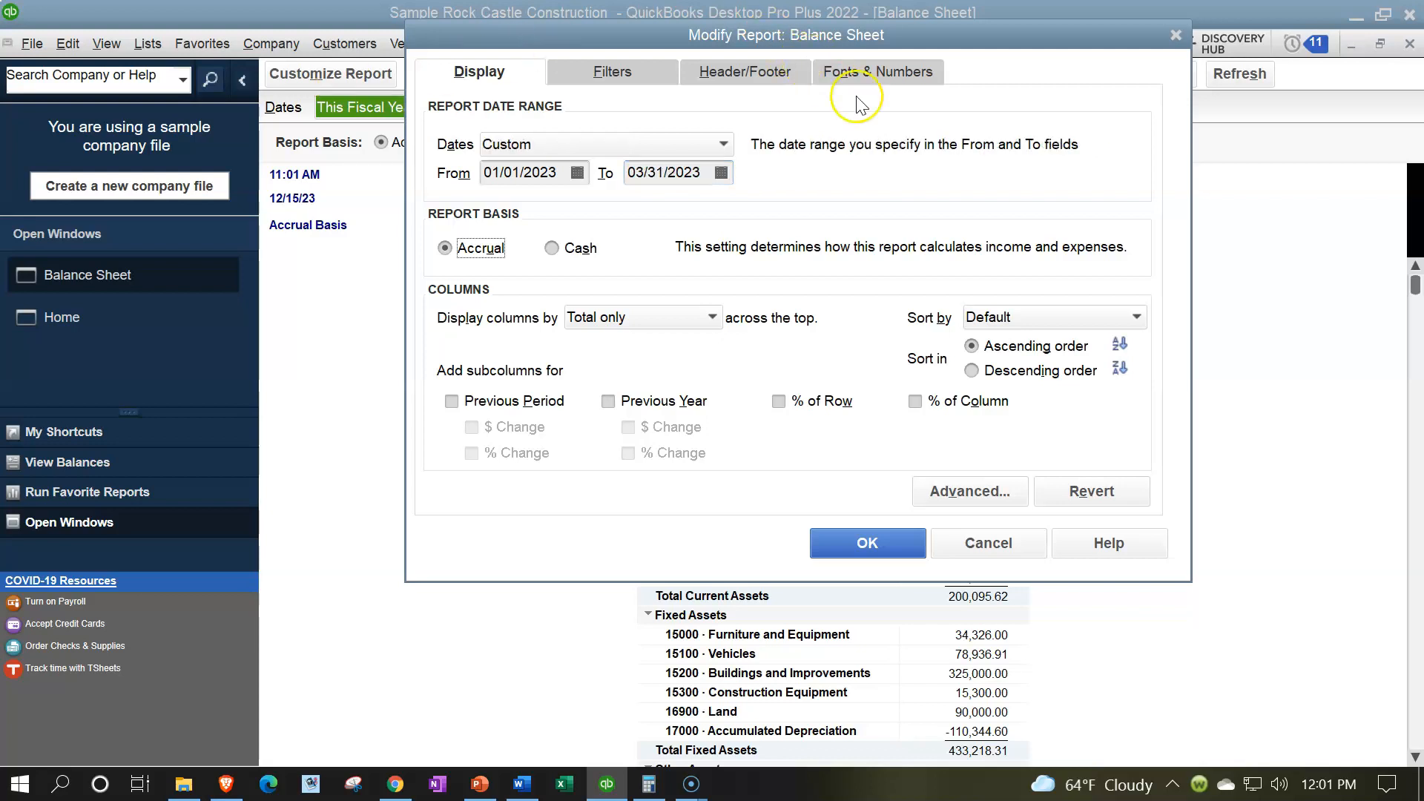
{"action": "left_click", "coordinate": [853, 70]}
{"action": "left_click", "coordinate": [768, 362]}
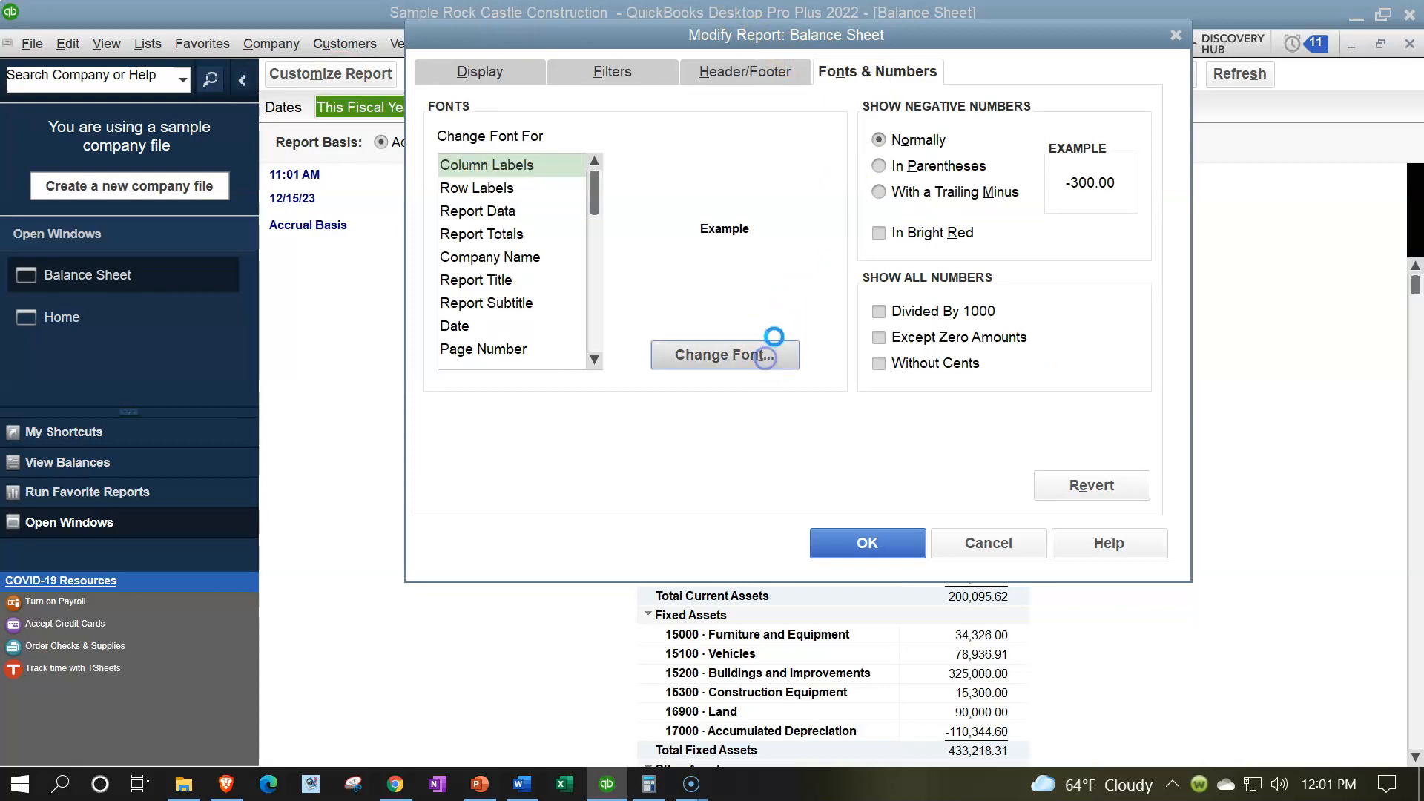
{"action": "left_click", "coordinate": [771, 295]}
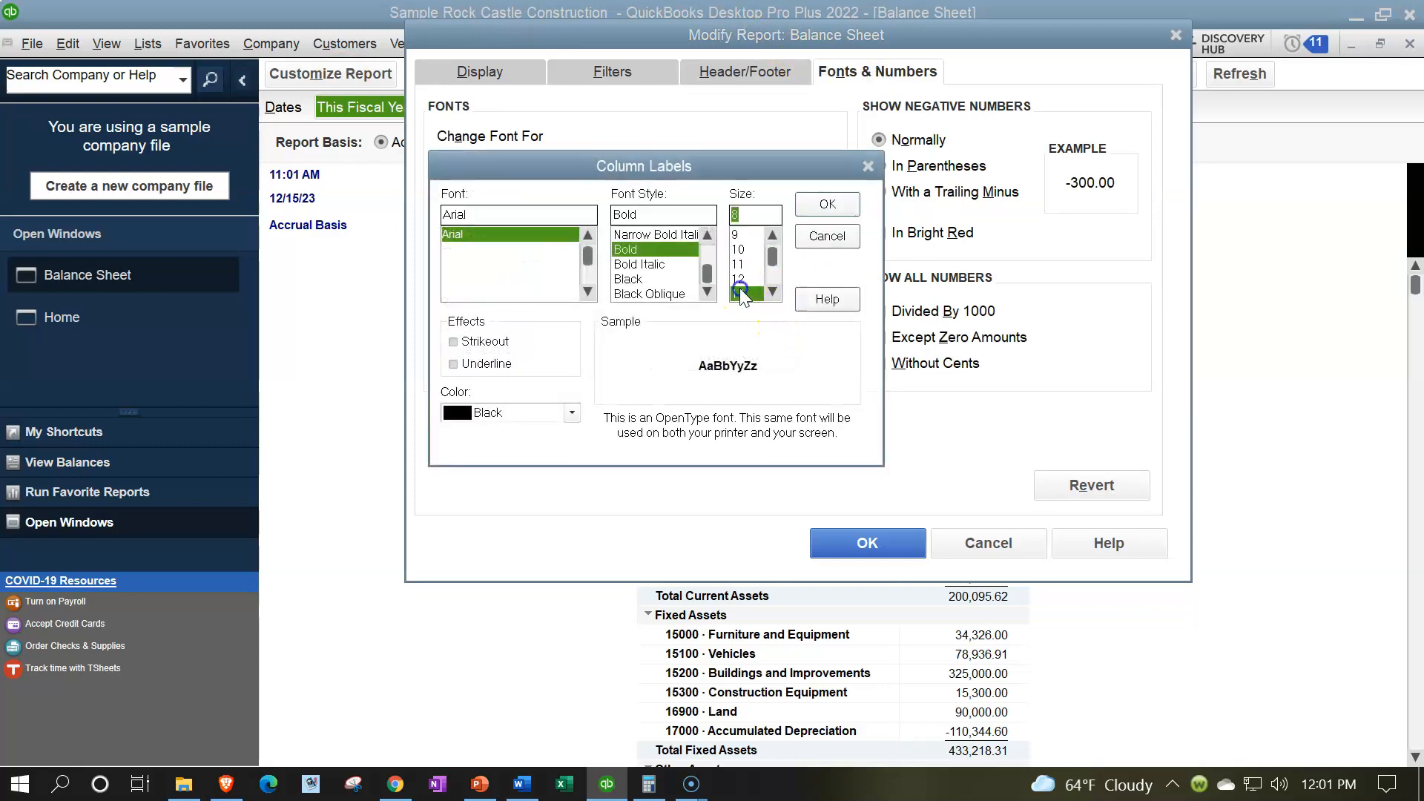
{"action": "left_click", "coordinate": [741, 286]}
{"action": "left_click", "coordinate": [816, 203]}
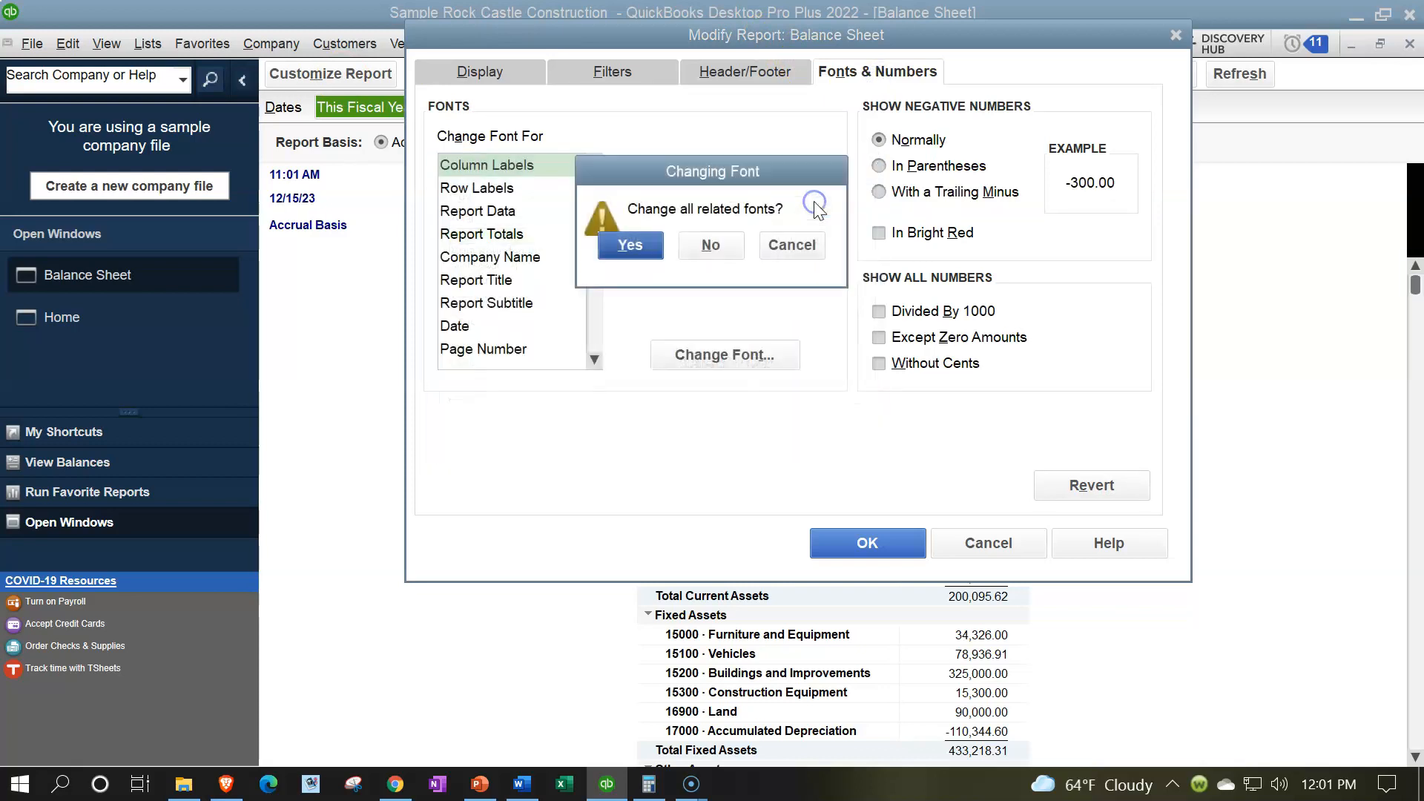
{"action": "left_click", "coordinate": [627, 246]}
{"action": "left_click", "coordinate": [840, 540]}
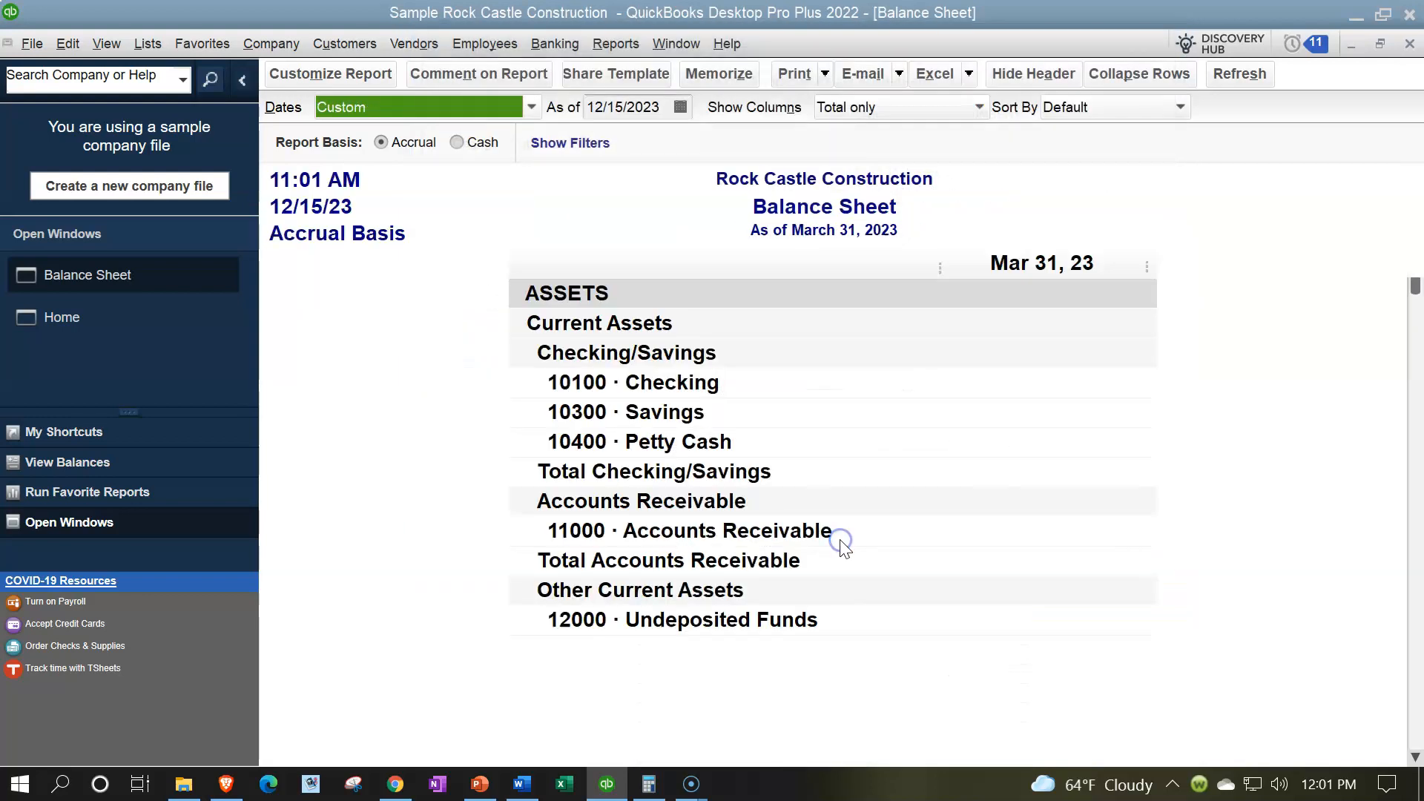
Step: Open the Profit & Loss Standard report and set its date range from 01/01/2023 to 03/31/2023
{"action": "left_click", "coordinate": [613, 52]}
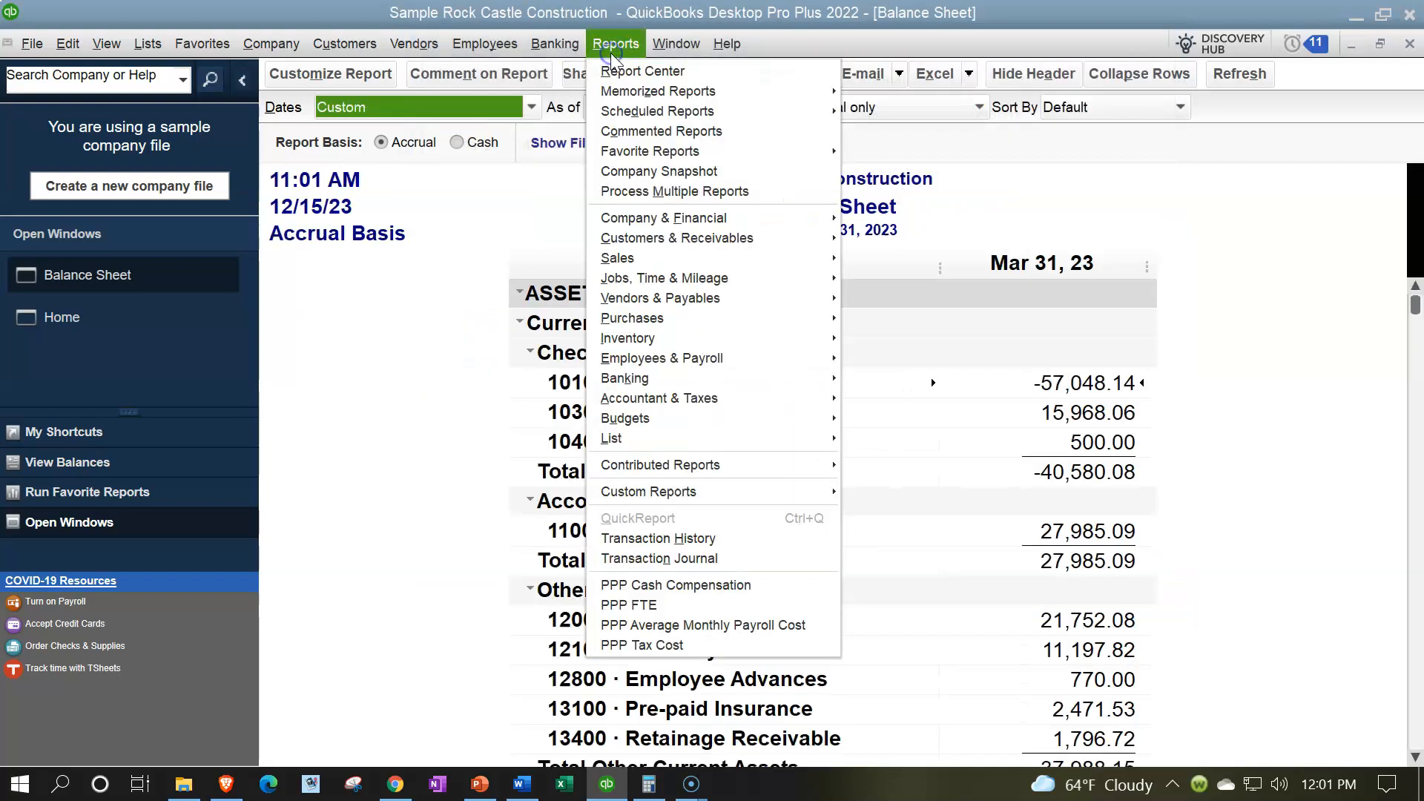
{"action": "mouse_move", "coordinate": [697, 218]}
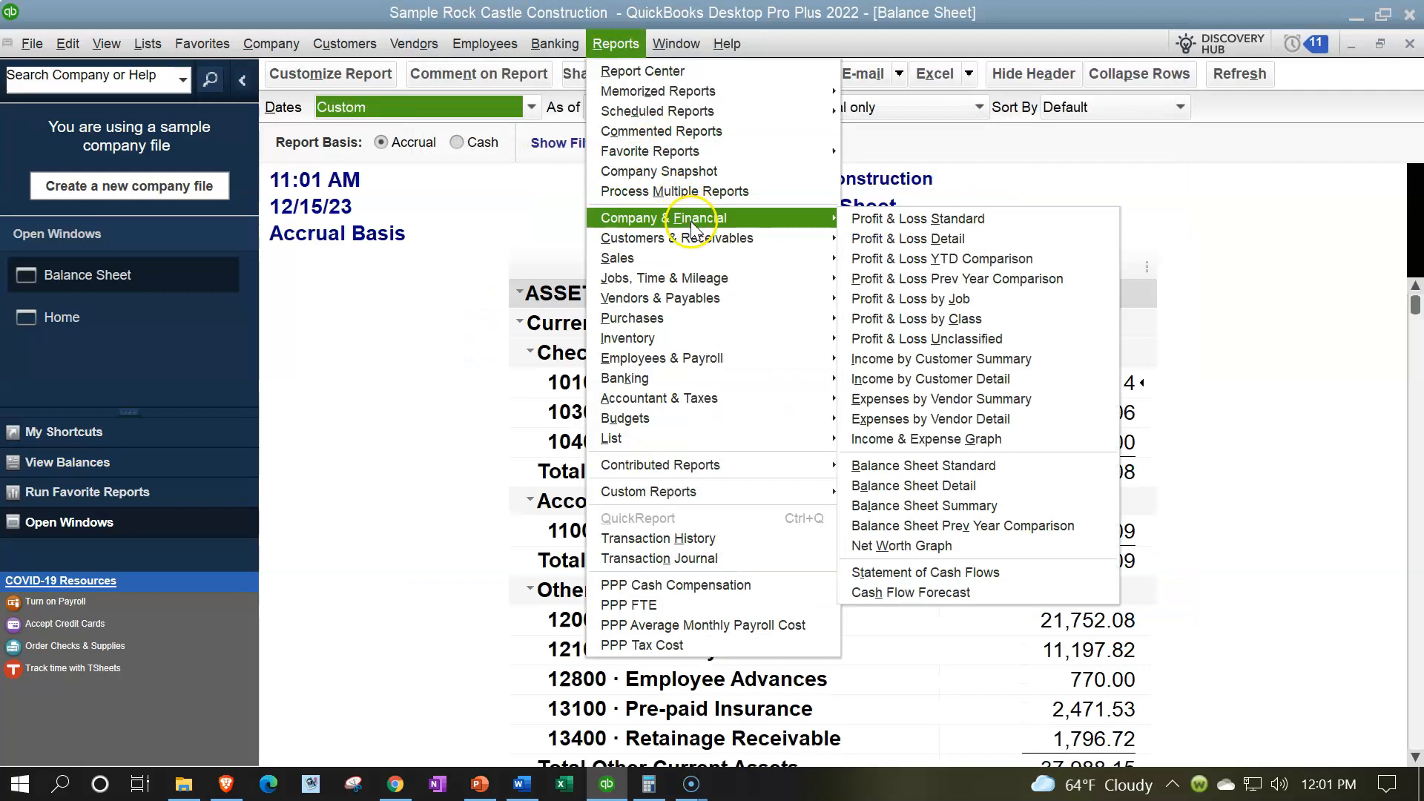
{"action": "left_click", "coordinate": [876, 215]}
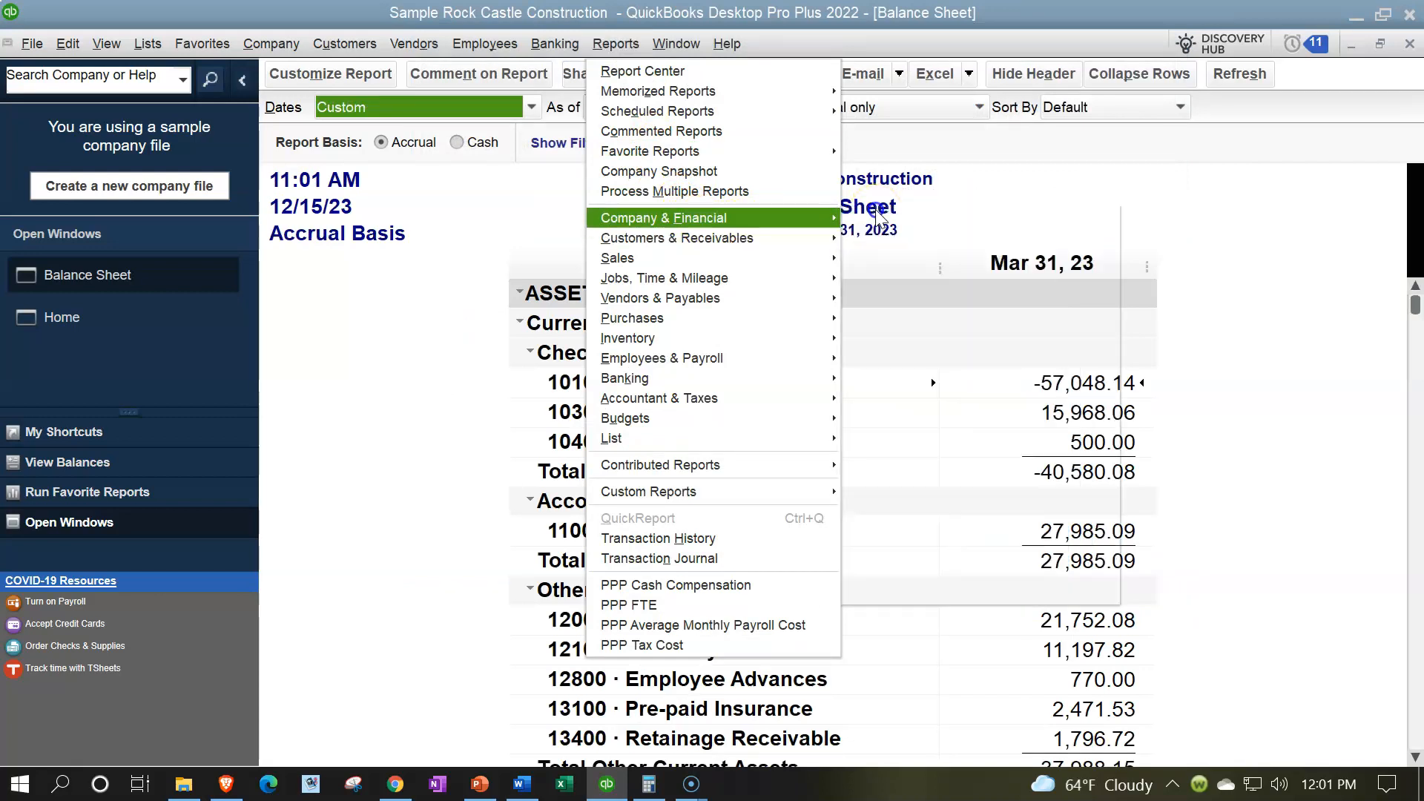
{"action": "key", "text": "Tab"}
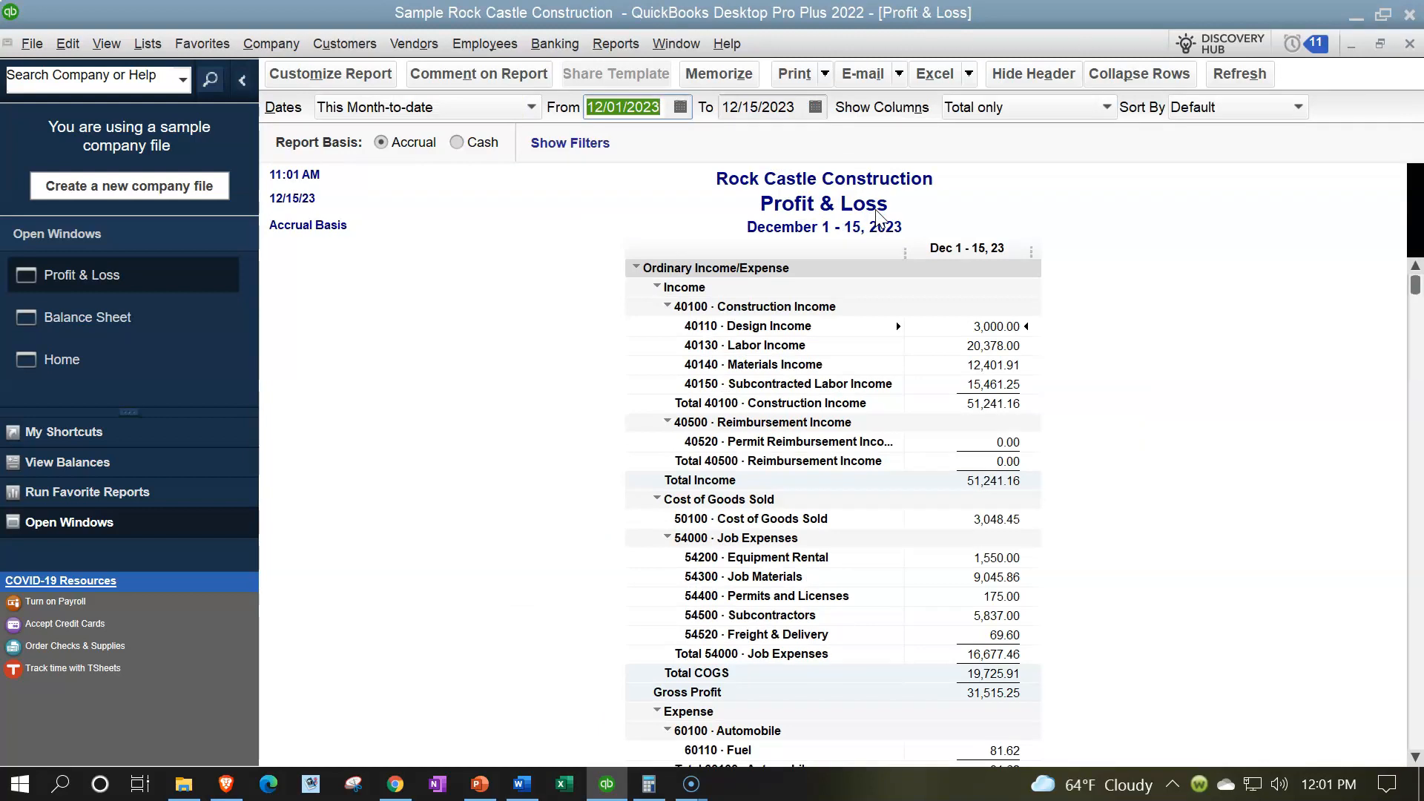
{"action": "type", "text": "01/01/2023"}
{"action": "key", "text": "Tab"}
{"action": "type", "text": "033123"}
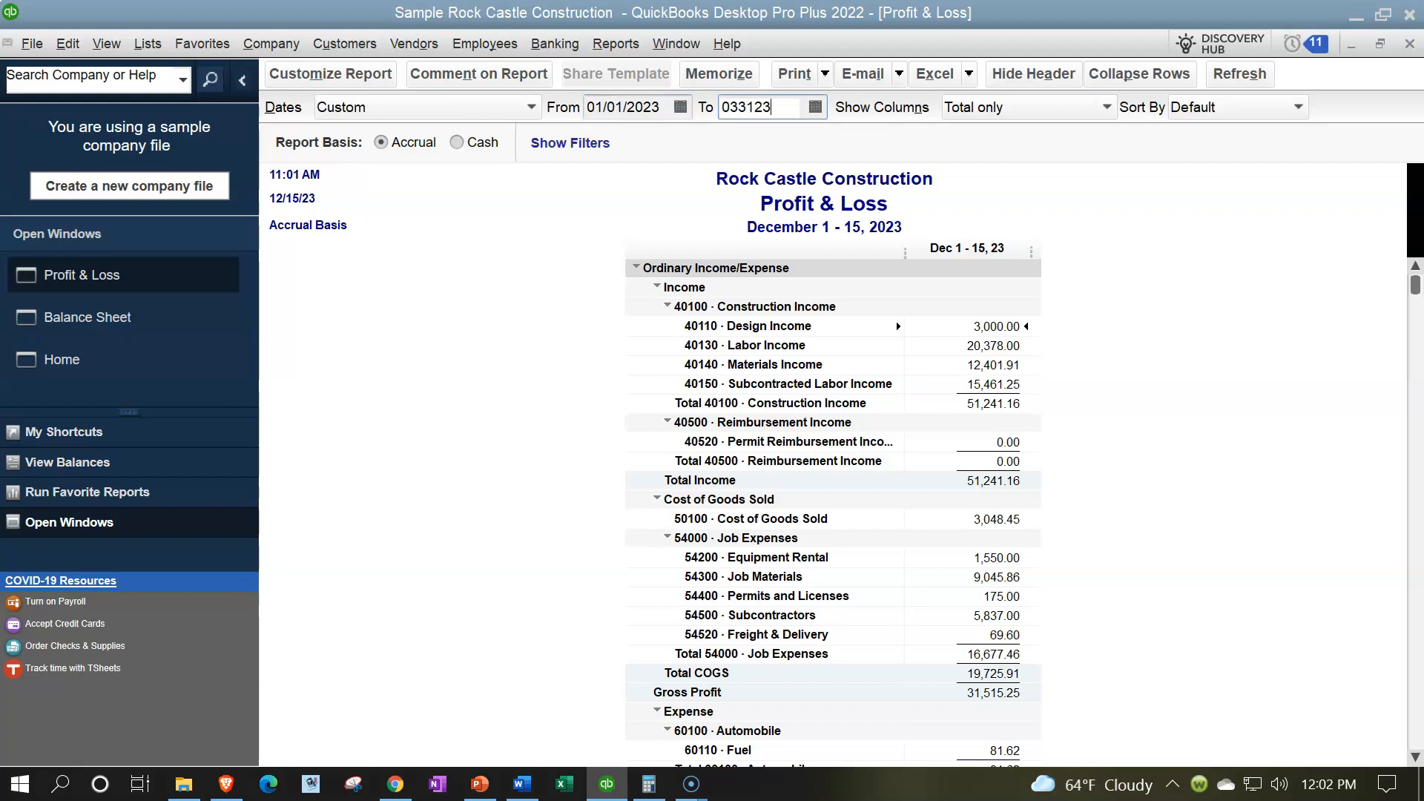
{"action": "key", "text": "Tab"}
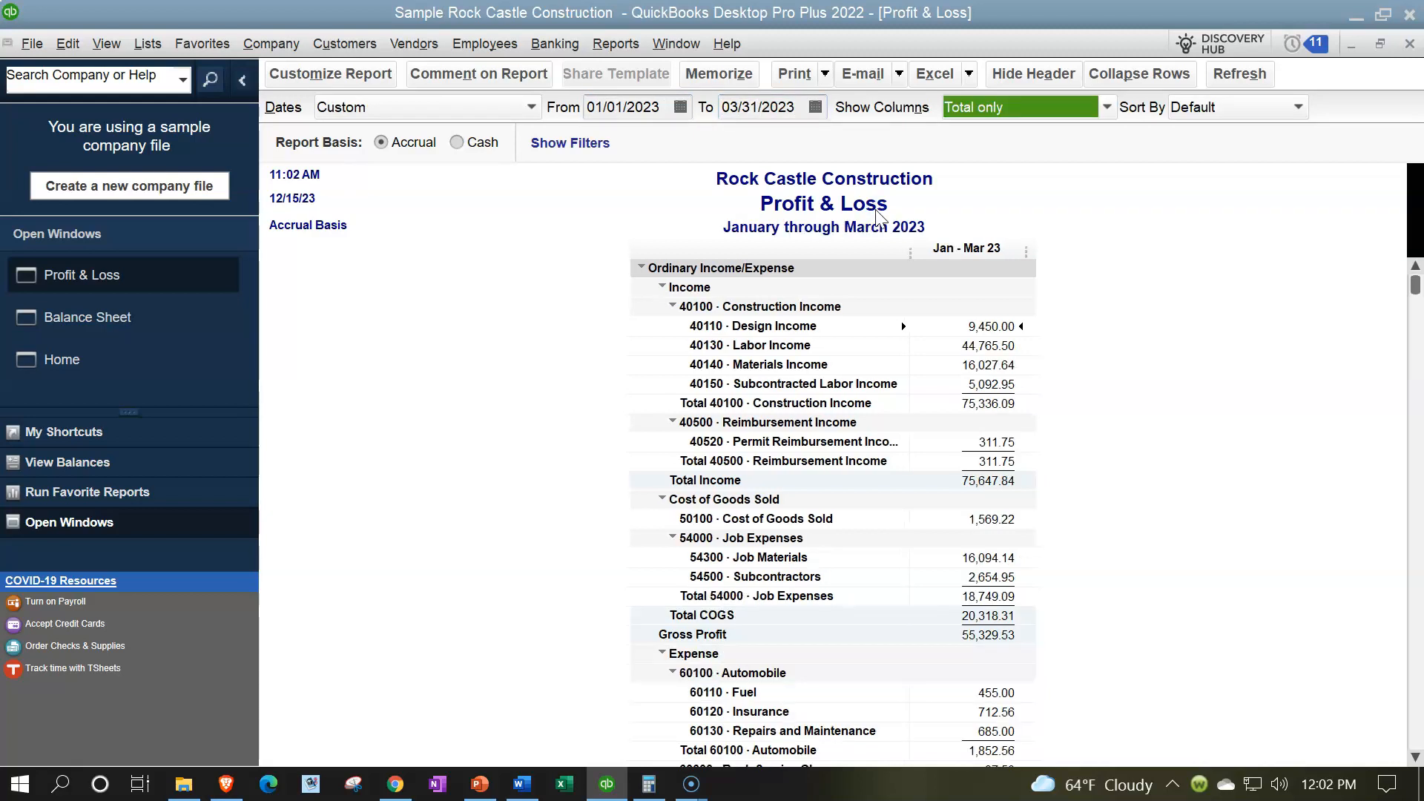
Step: Customize the Profit & Loss report's column label font to the size just above 12, applying the change to all related fonts
{"action": "left_click", "coordinate": [362, 75]}
{"action": "left_click", "coordinate": [852, 64]}
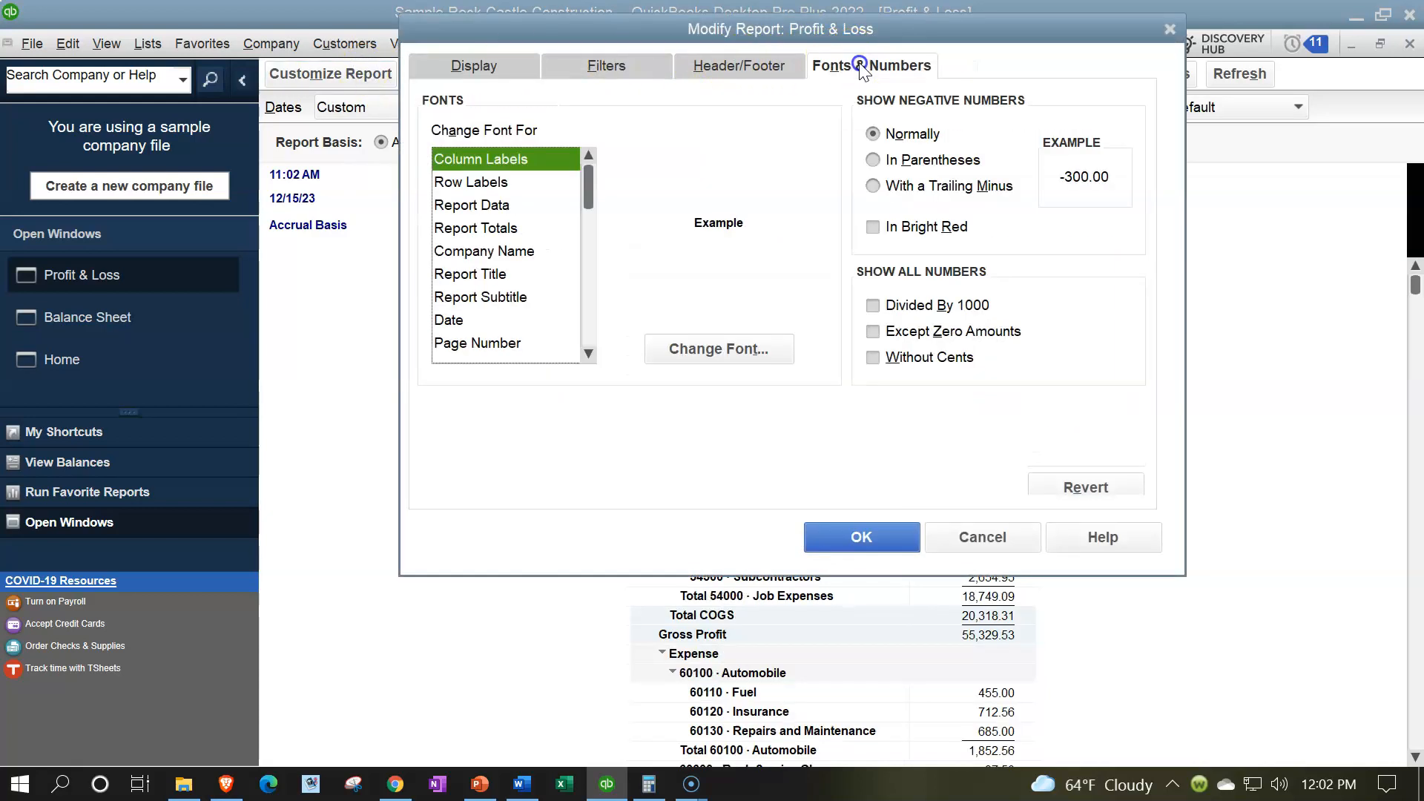
{"action": "left_click", "coordinate": [776, 347]}
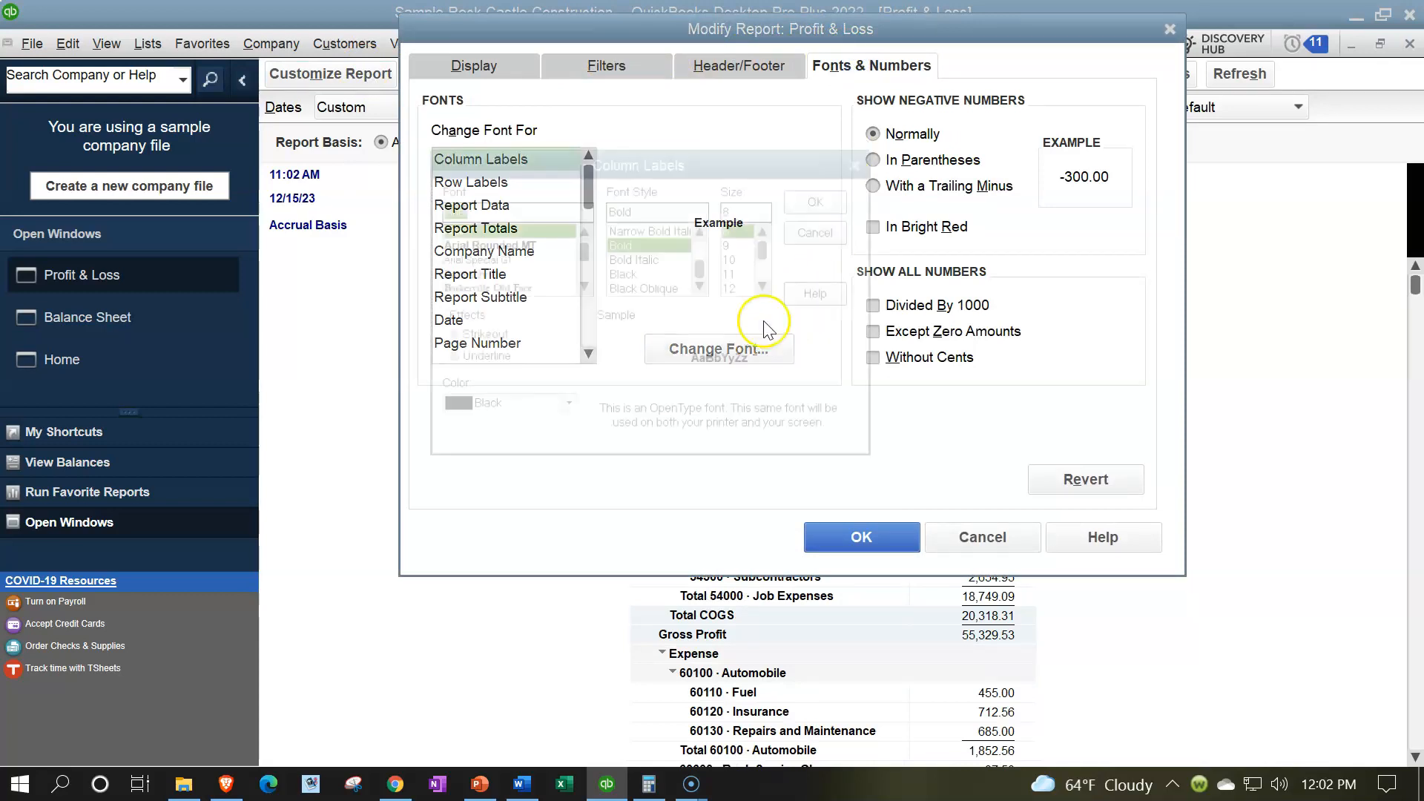
{"action": "left_click", "coordinate": [766, 289]}
{"action": "left_click", "coordinate": [733, 288]}
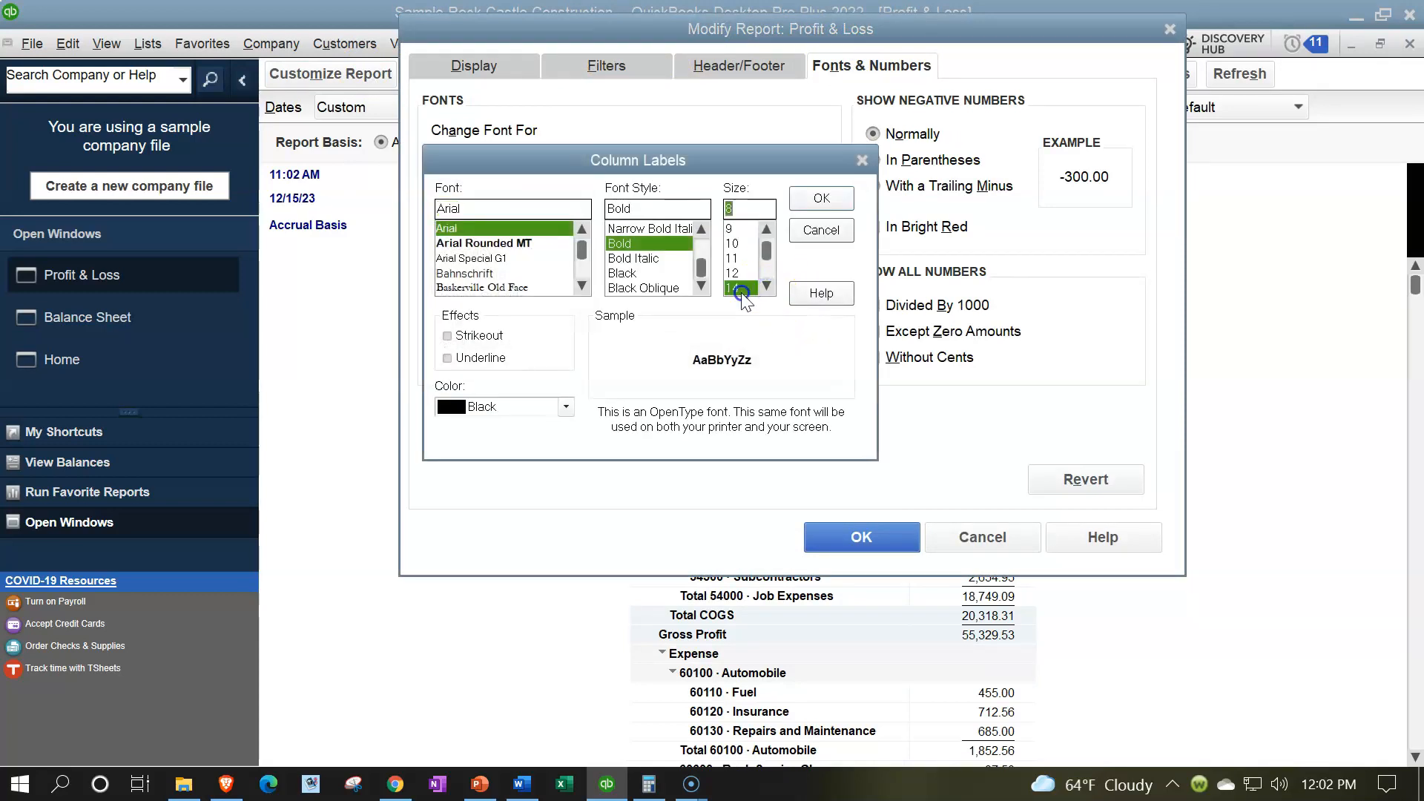
{"action": "left_click", "coordinate": [822, 198]}
{"action": "left_click", "coordinate": [634, 245]}
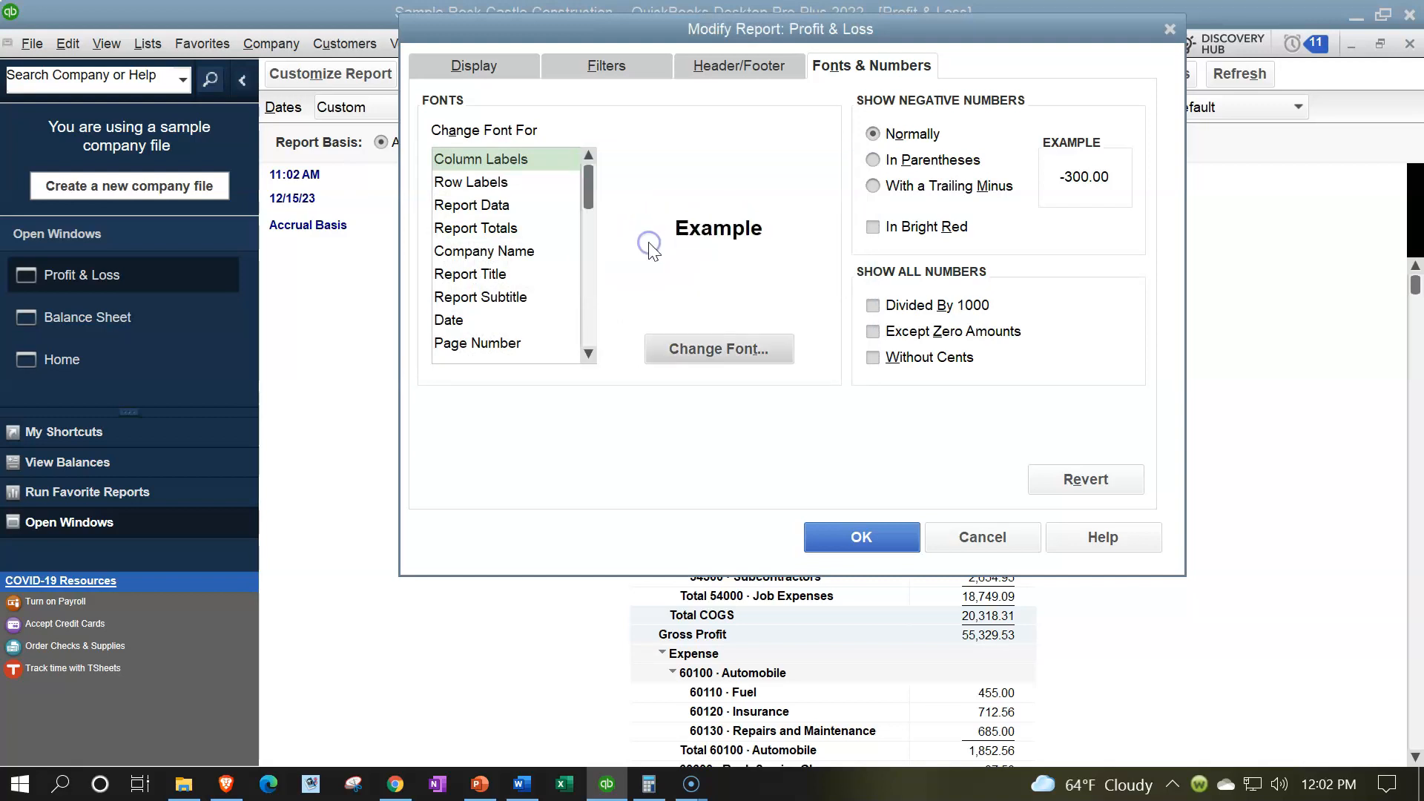
{"action": "left_click", "coordinate": [825, 531]}
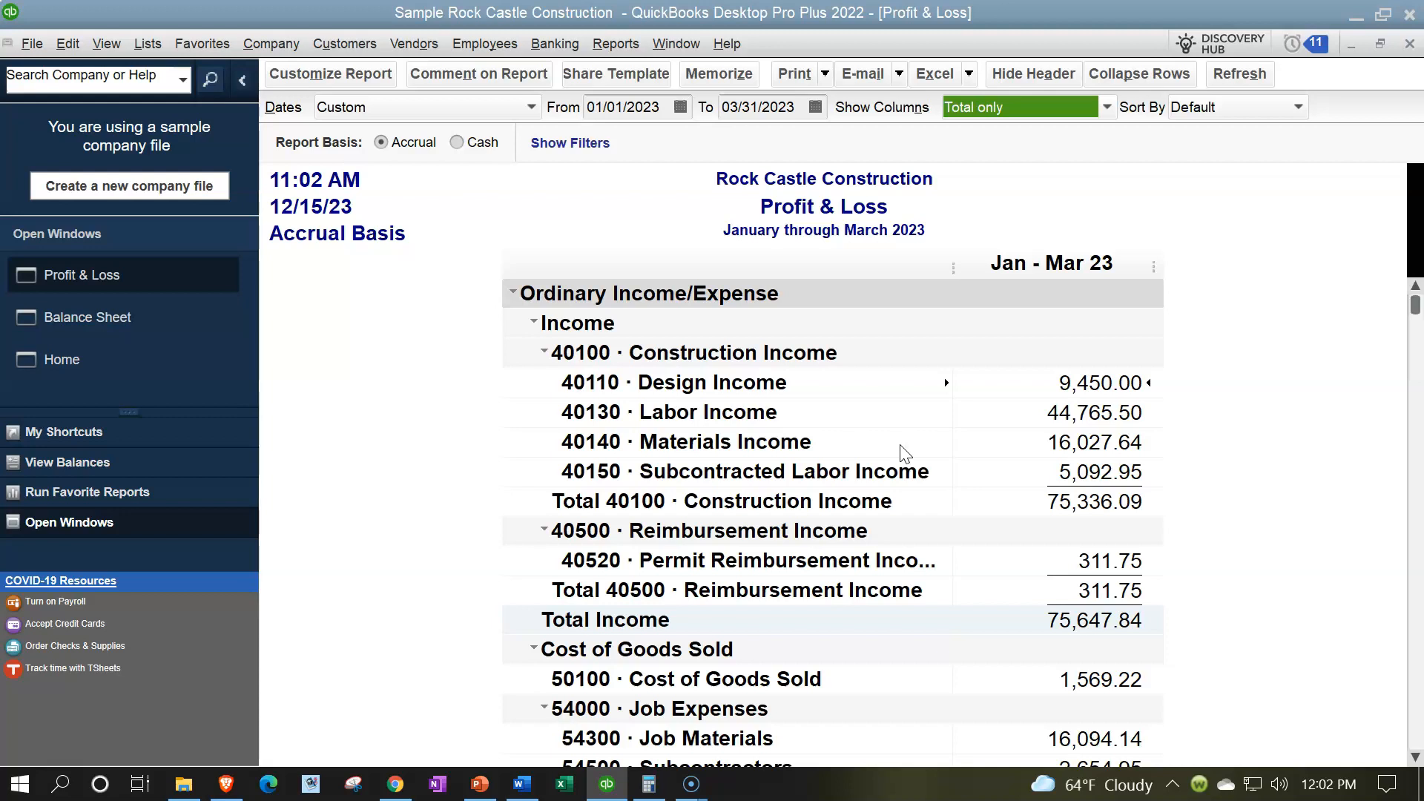
Step: Return to the Home page and enlarge the area of the Open Windows list down to the COVID-19 Resources section
{"action": "left_click", "coordinate": [111, 362]}
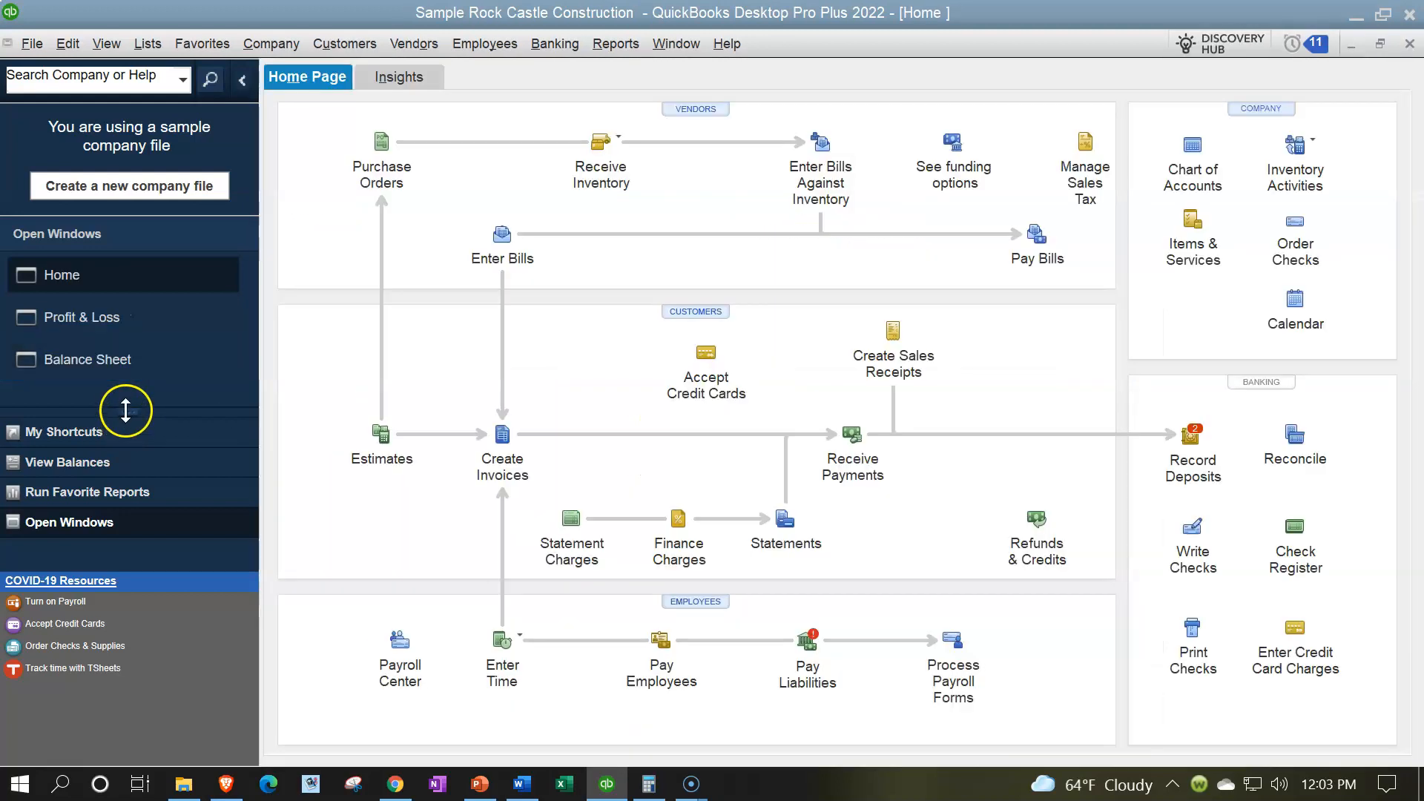
{"action": "left_click_drag", "start_coordinate": [125, 410], "coordinate": [126, 529]}
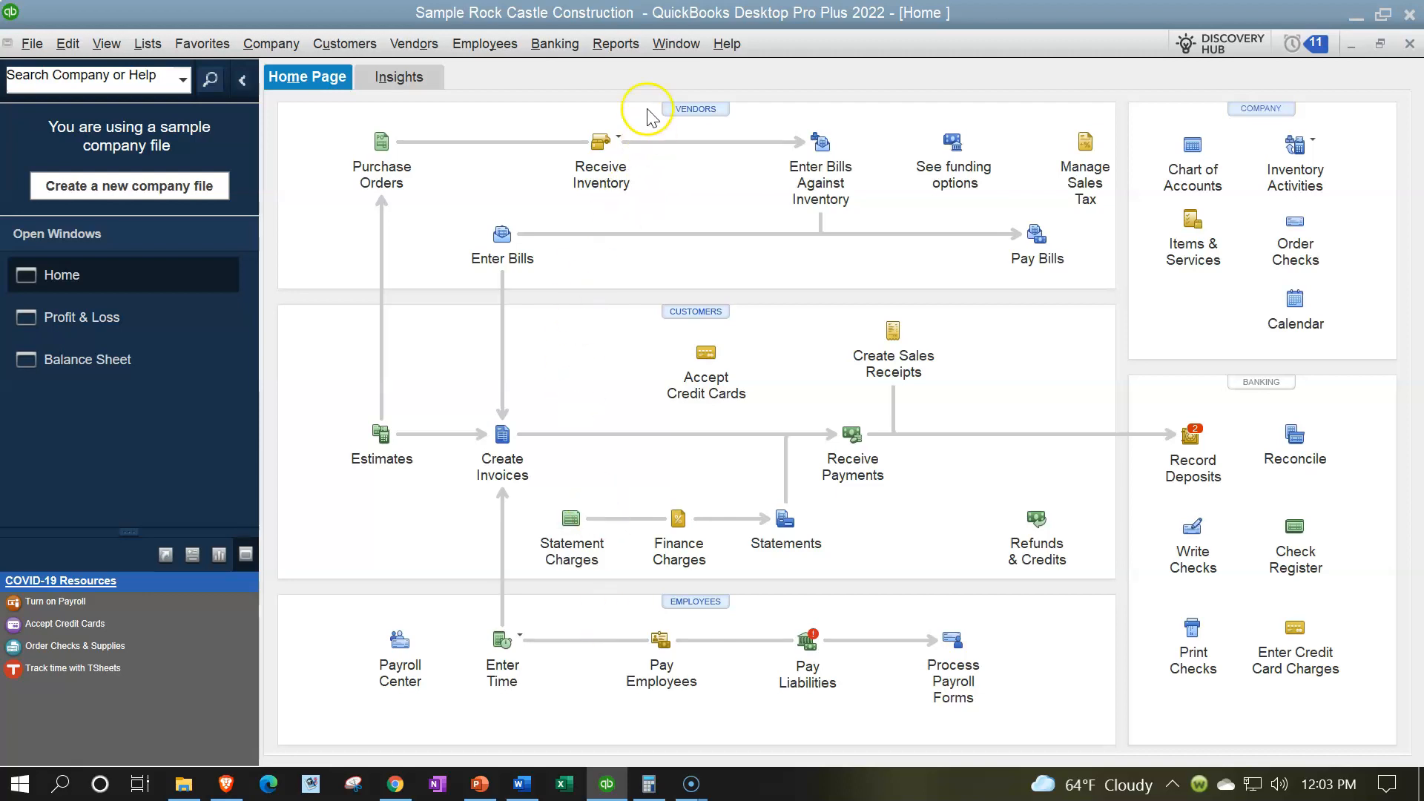
Step: Open the Report Center, maximize it, and show the memorized reports in list view
{"action": "left_click", "coordinate": [618, 53]}
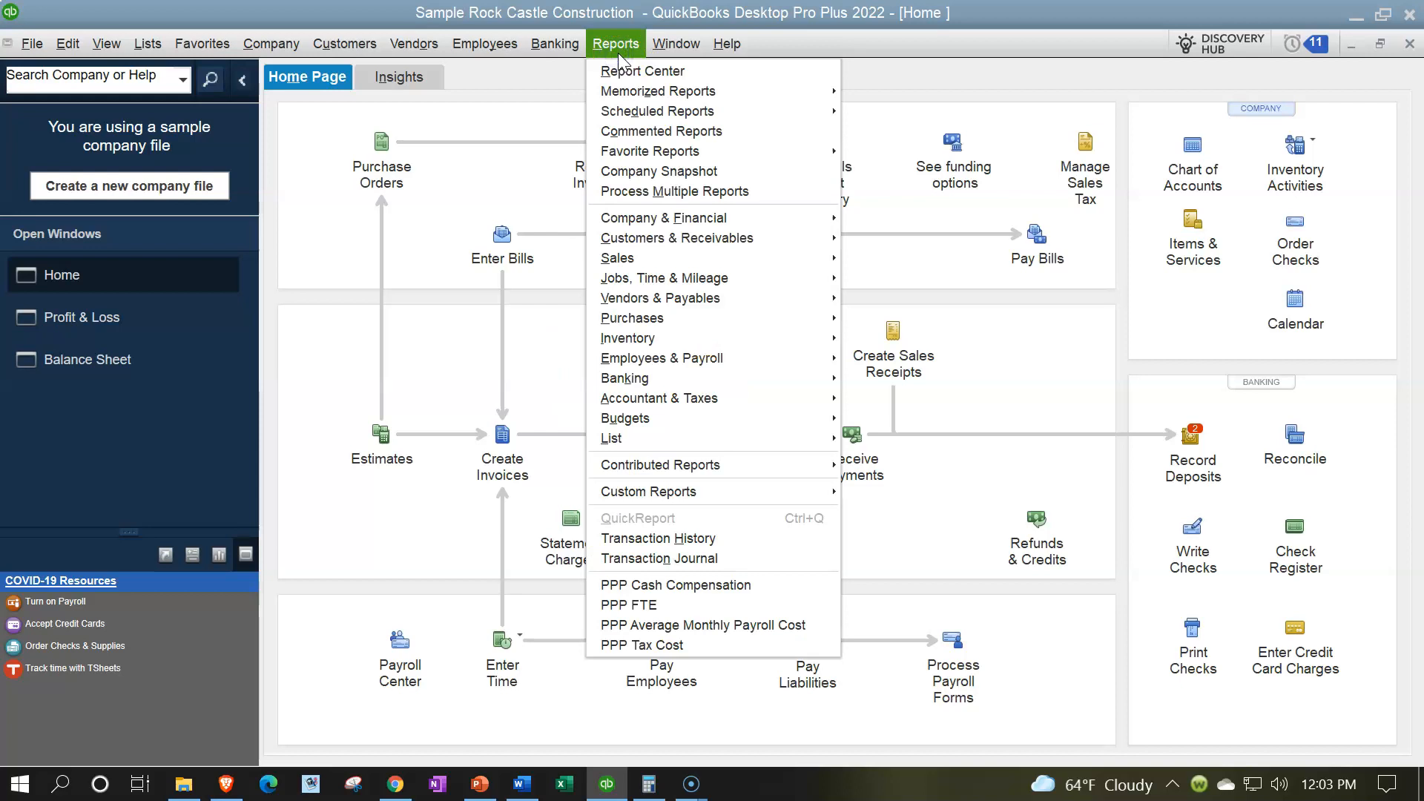
{"action": "left_click", "coordinate": [614, 70]}
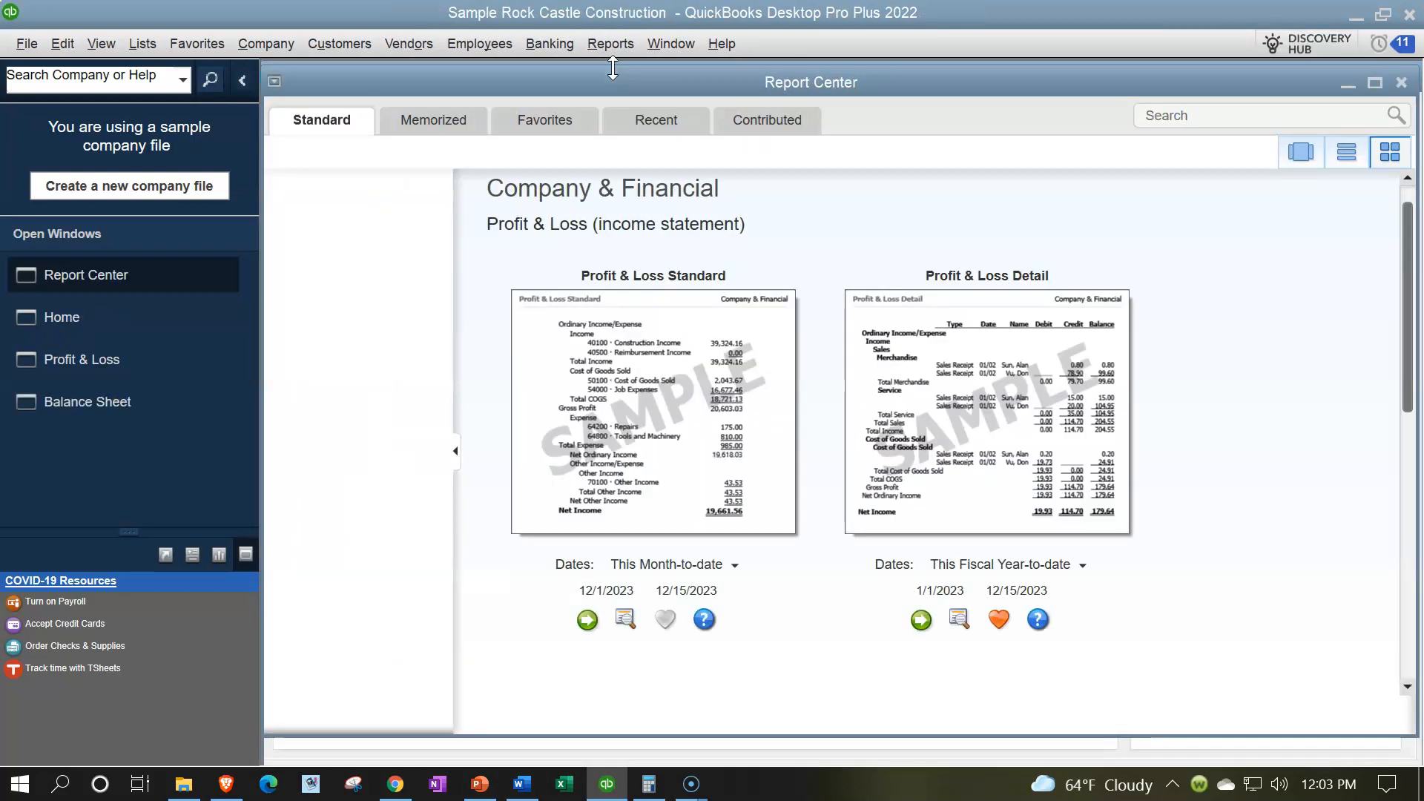
{"action": "left_click", "coordinate": [463, 124]}
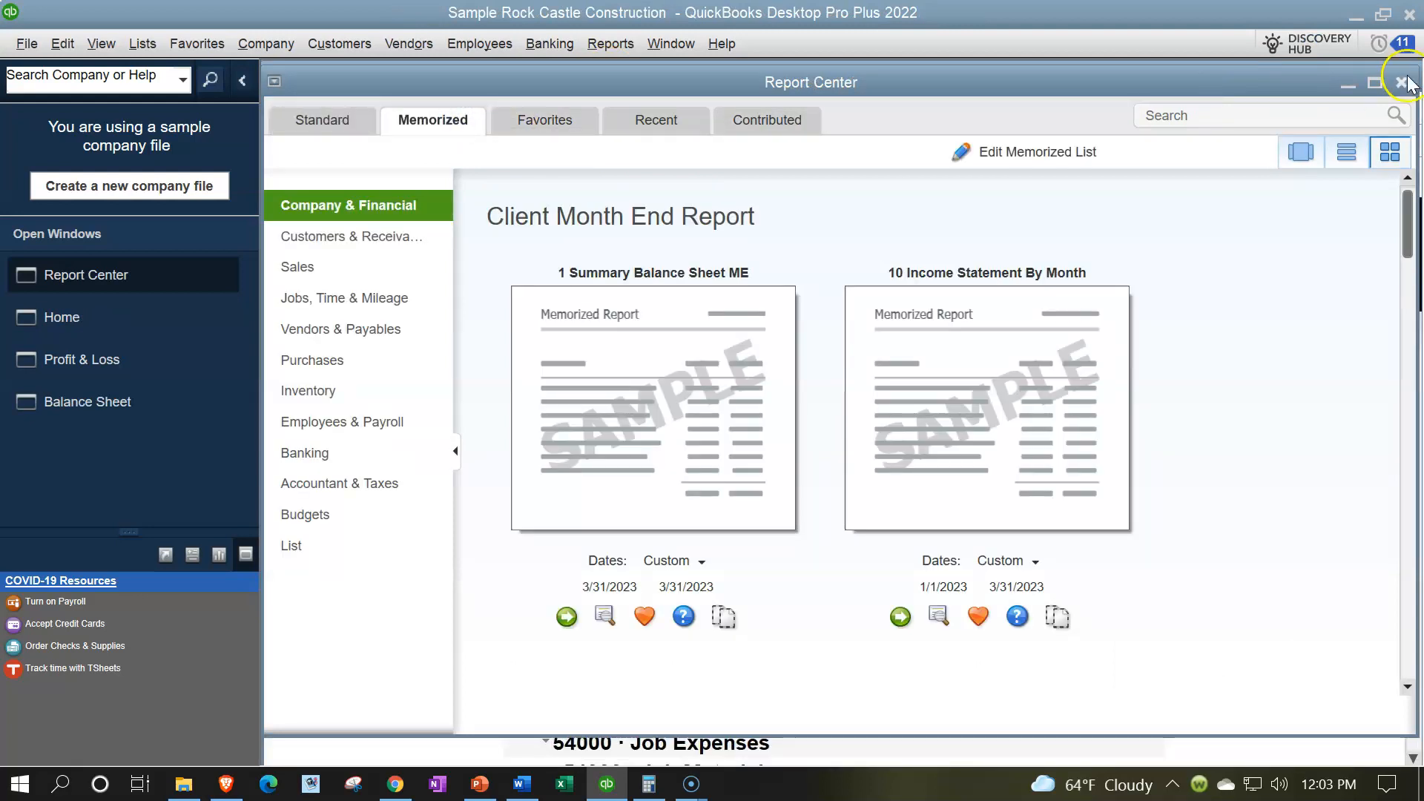
{"action": "left_click", "coordinate": [1375, 82]}
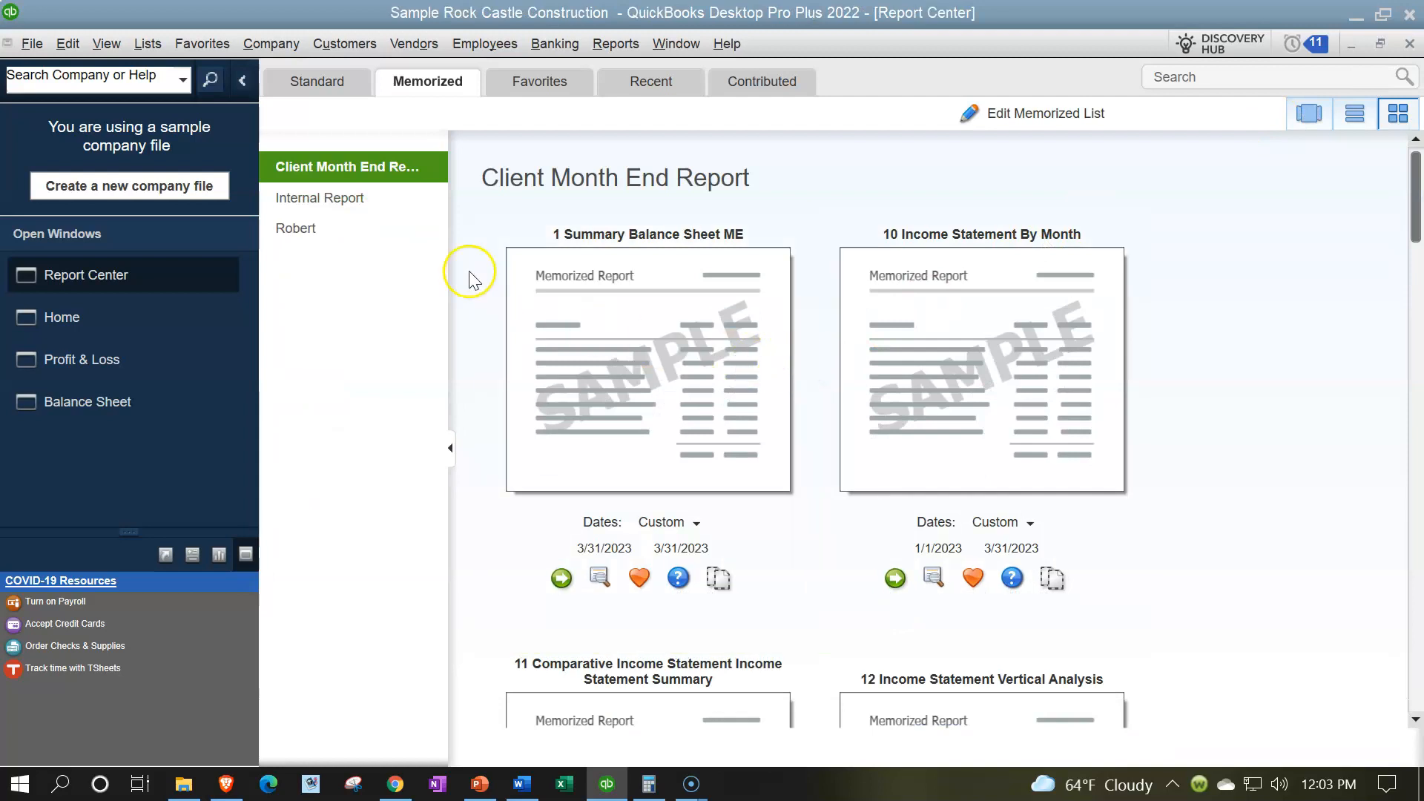
{"action": "left_click", "coordinate": [1352, 118]}
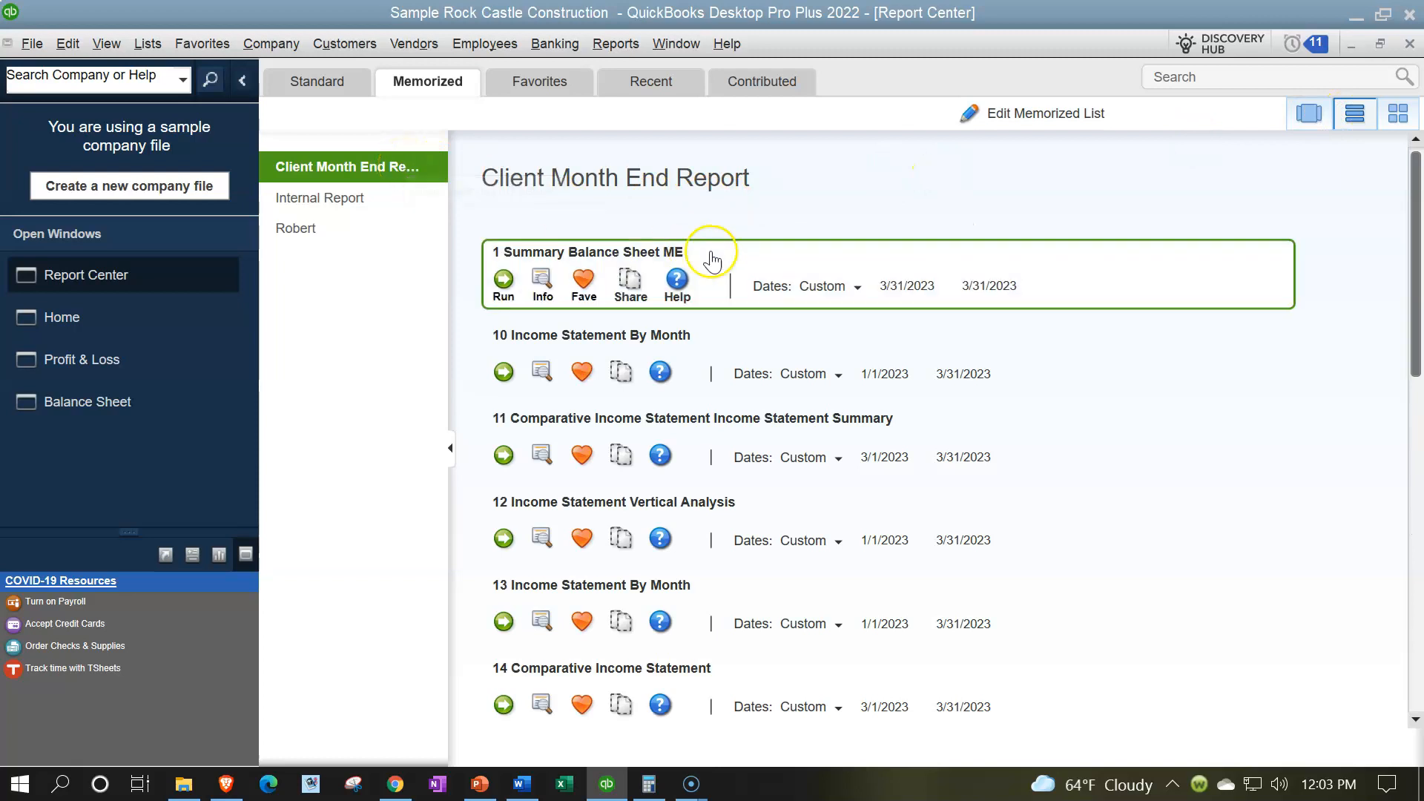
Step: Look through the memorized reports in the Client Month End Report group and view the Internal Report group
{"action": "scroll", "coordinate": [779, 287], "scroll_direction": "down", "scroll_amount": 2}
{"action": "scroll", "coordinate": [785, 287], "scroll_direction": "down", "scroll_amount": 3}
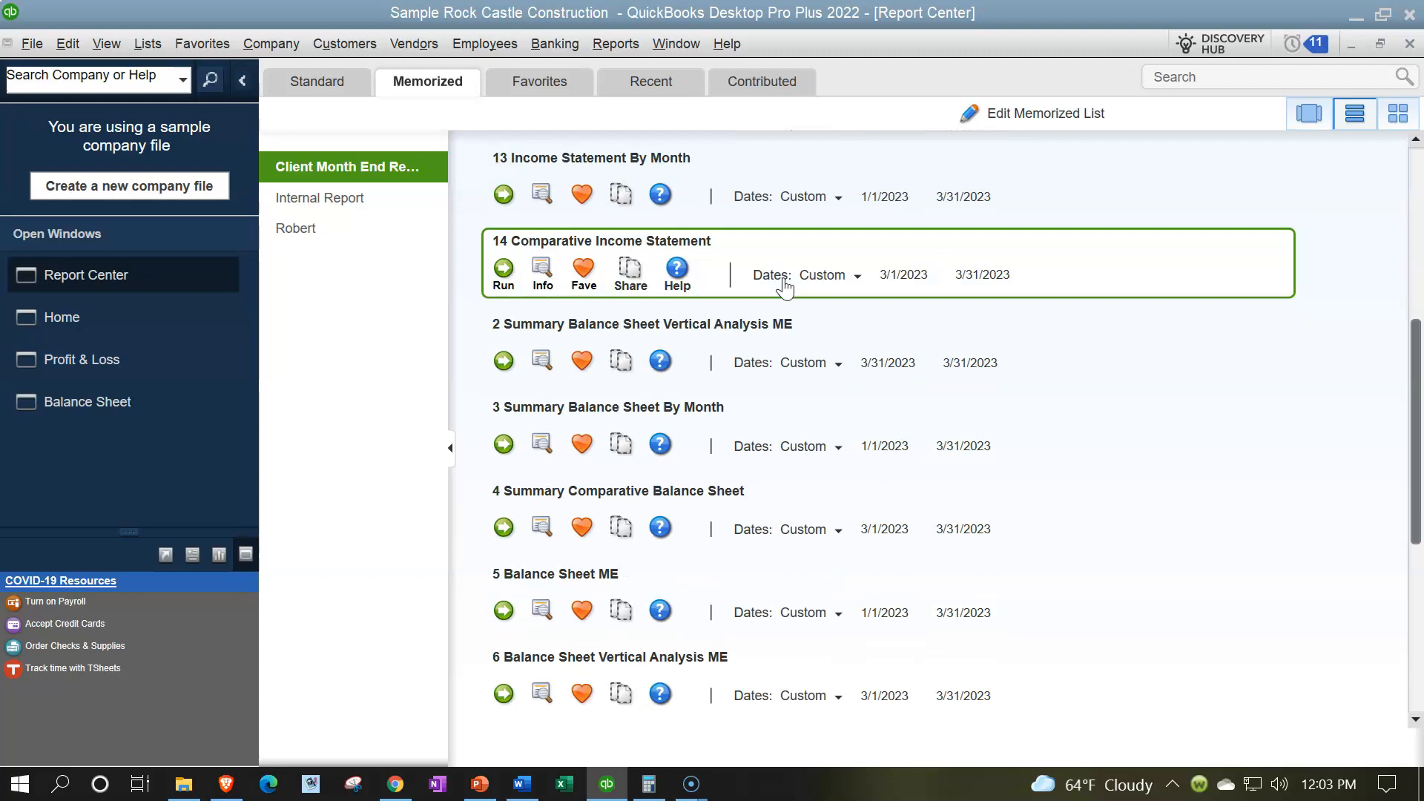
{"action": "scroll", "coordinate": [785, 287], "scroll_direction": "down", "scroll_amount": 2}
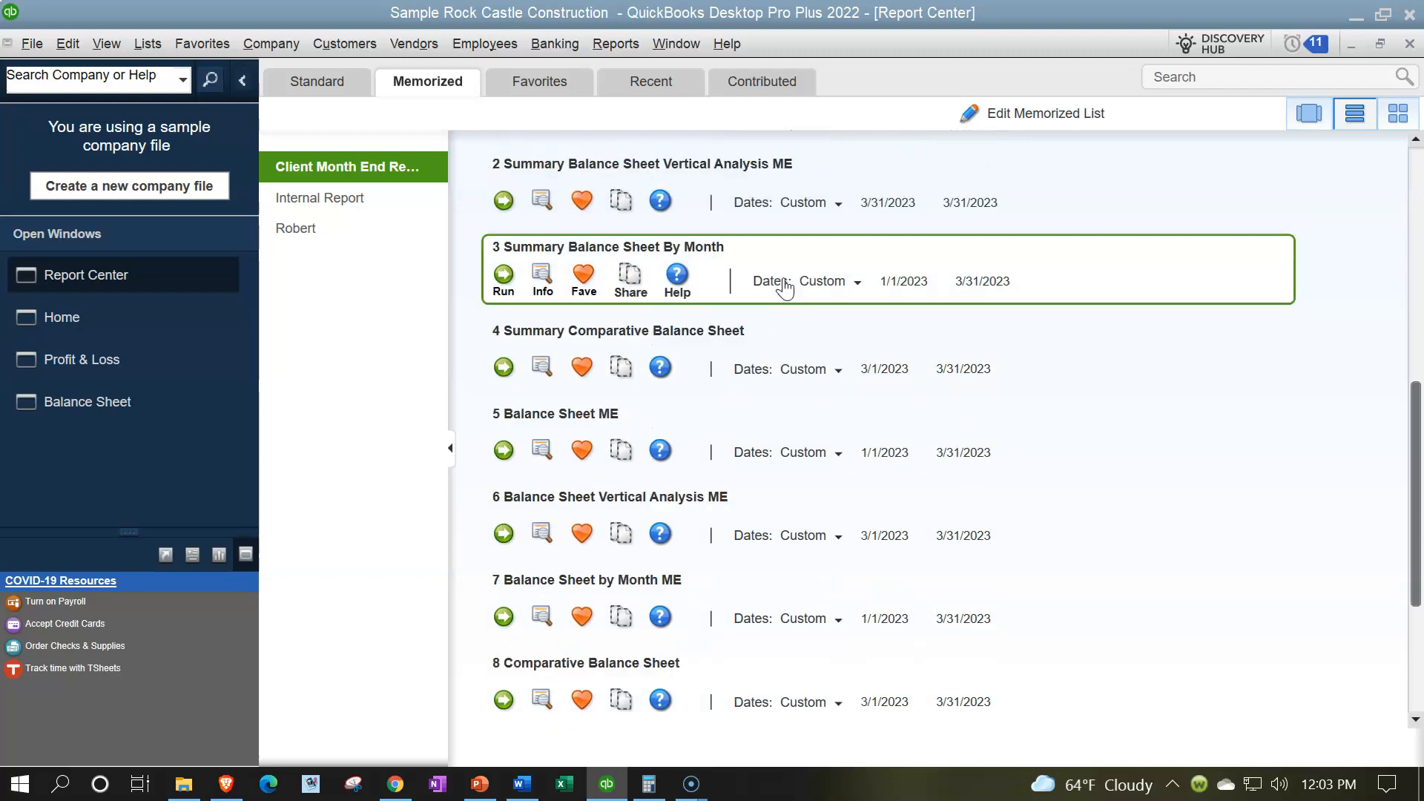
{"action": "scroll", "coordinate": [785, 286], "scroll_direction": "down", "scroll_amount": 3}
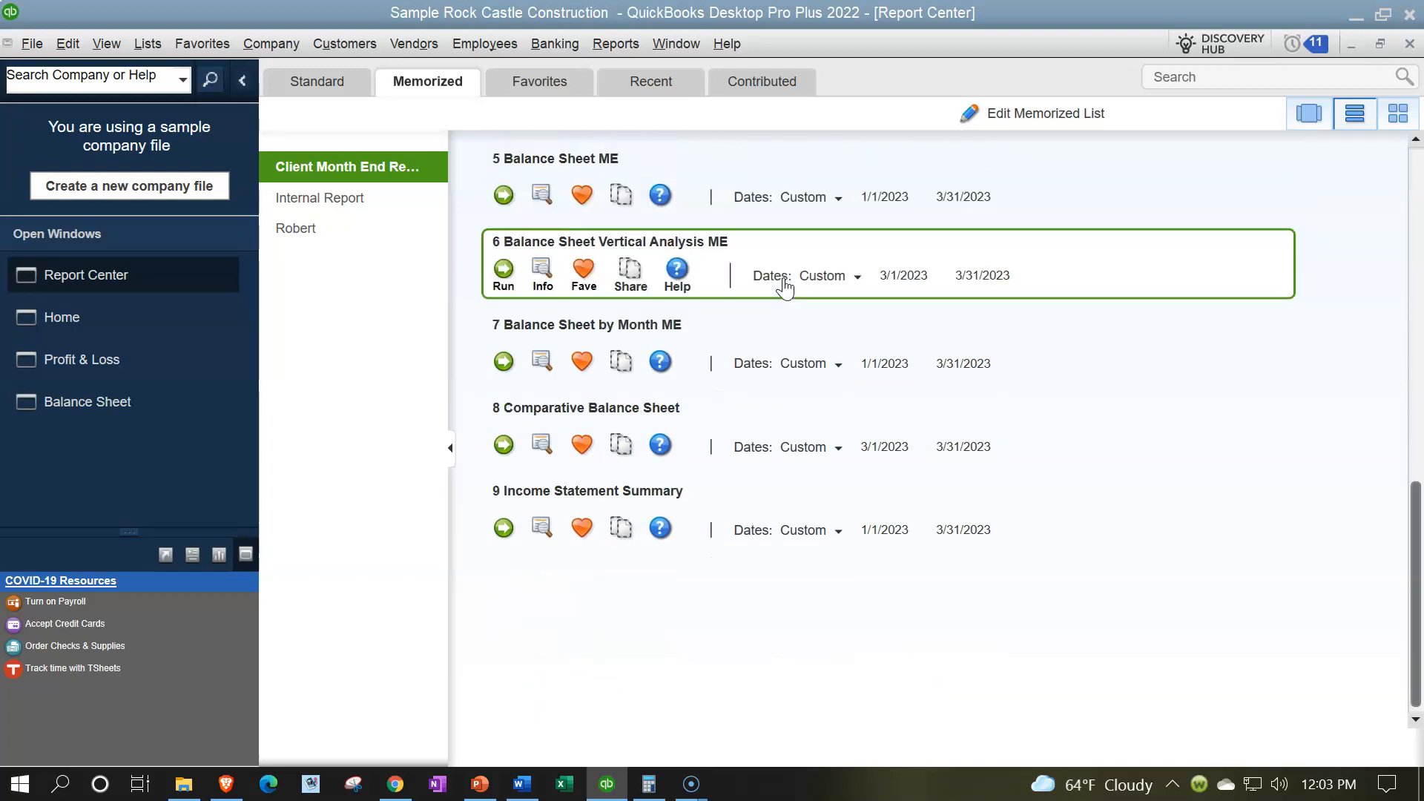
{"action": "scroll", "coordinate": [785, 286], "scroll_direction": "up", "scroll_amount": 10}
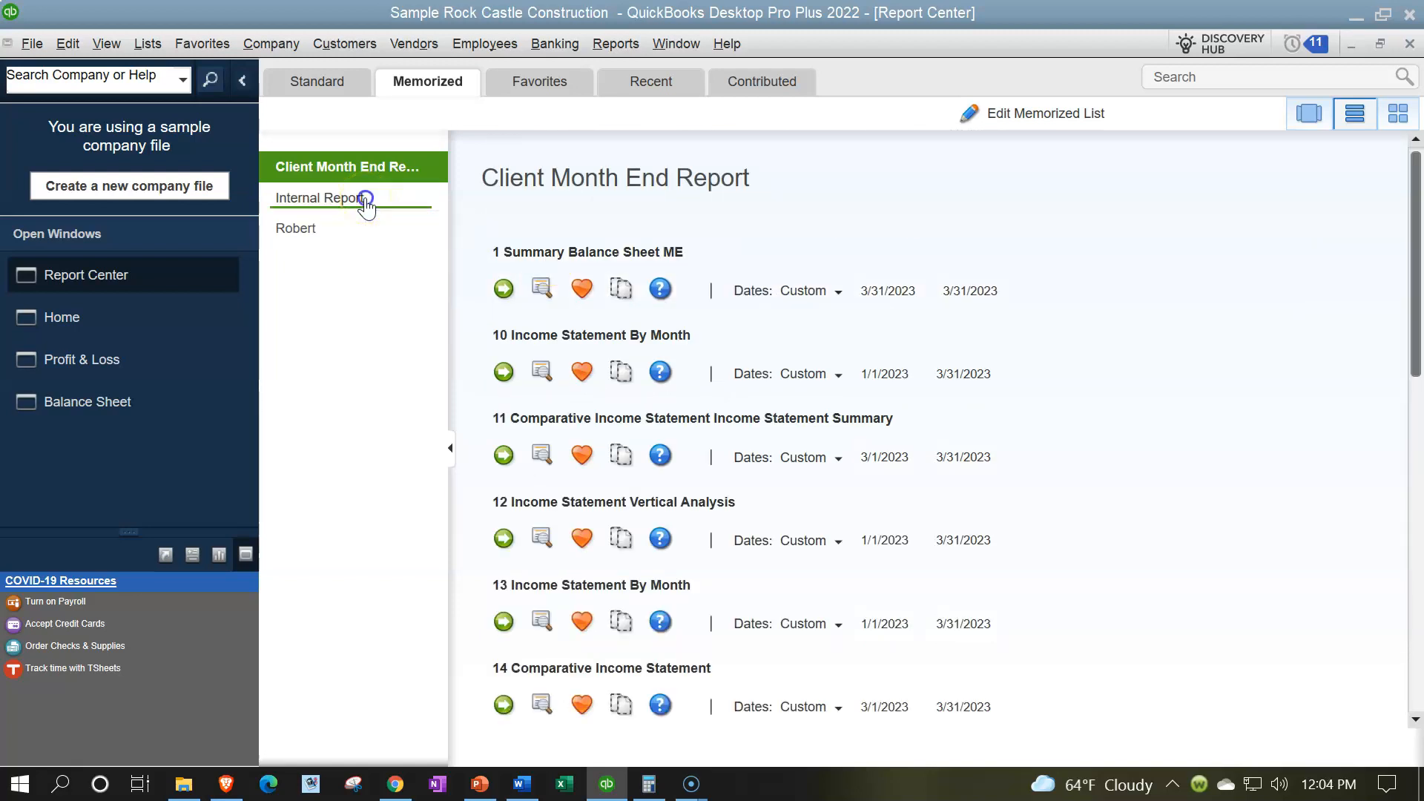
{"action": "left_click", "coordinate": [377, 205]}
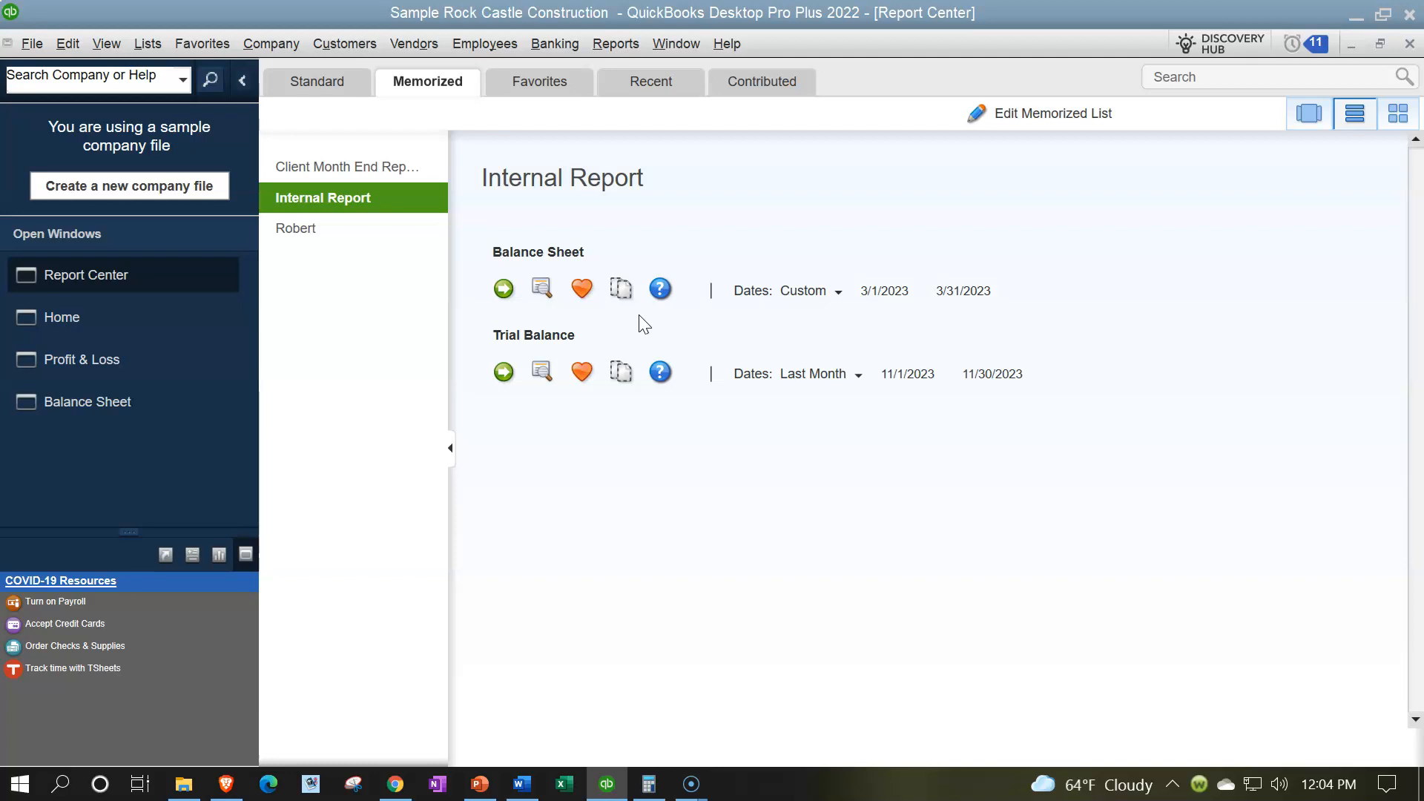
Step: Browse the standard Company & Financial reports in grid view and view the Customers & Receivables category
{"action": "left_click", "coordinate": [331, 95]}
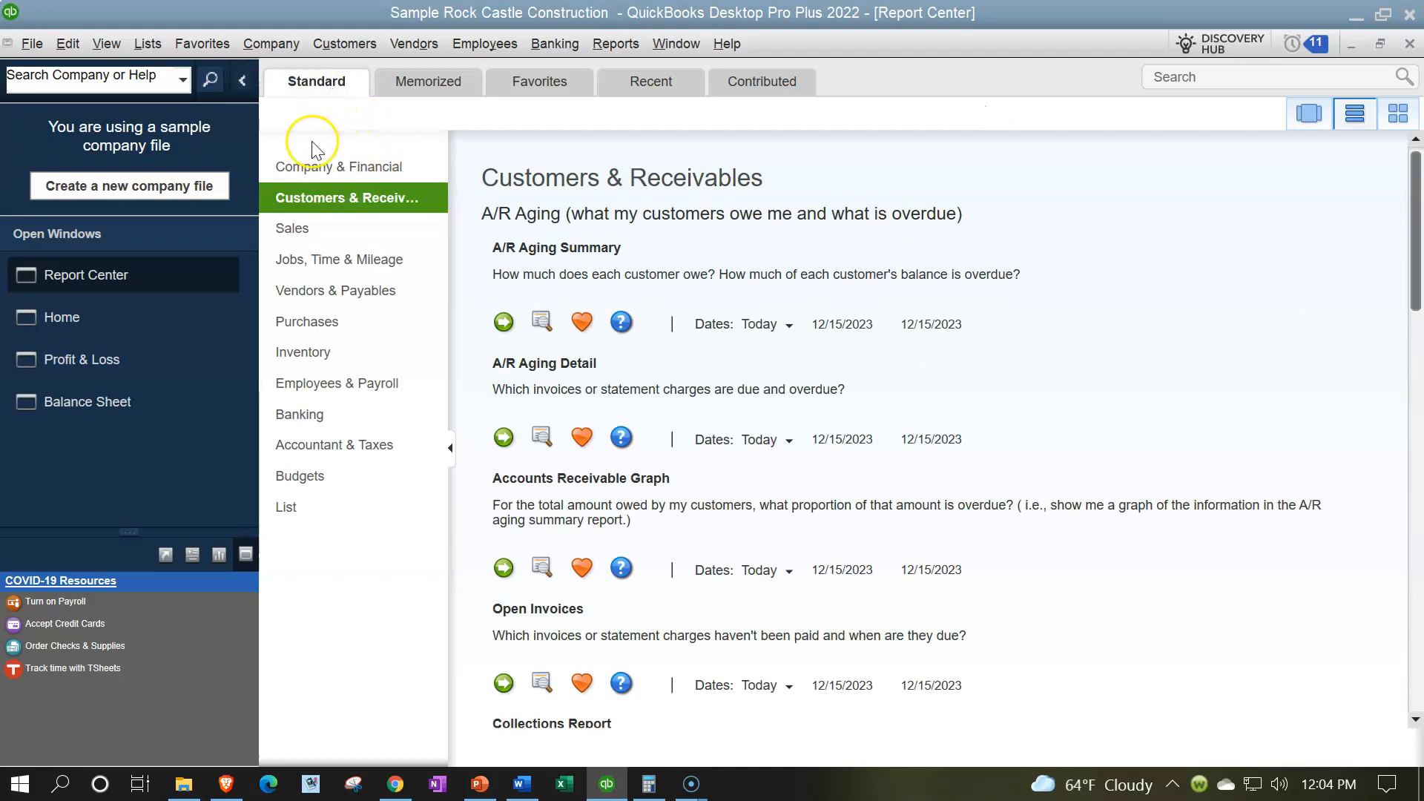
{"action": "left_click", "coordinate": [310, 168]}
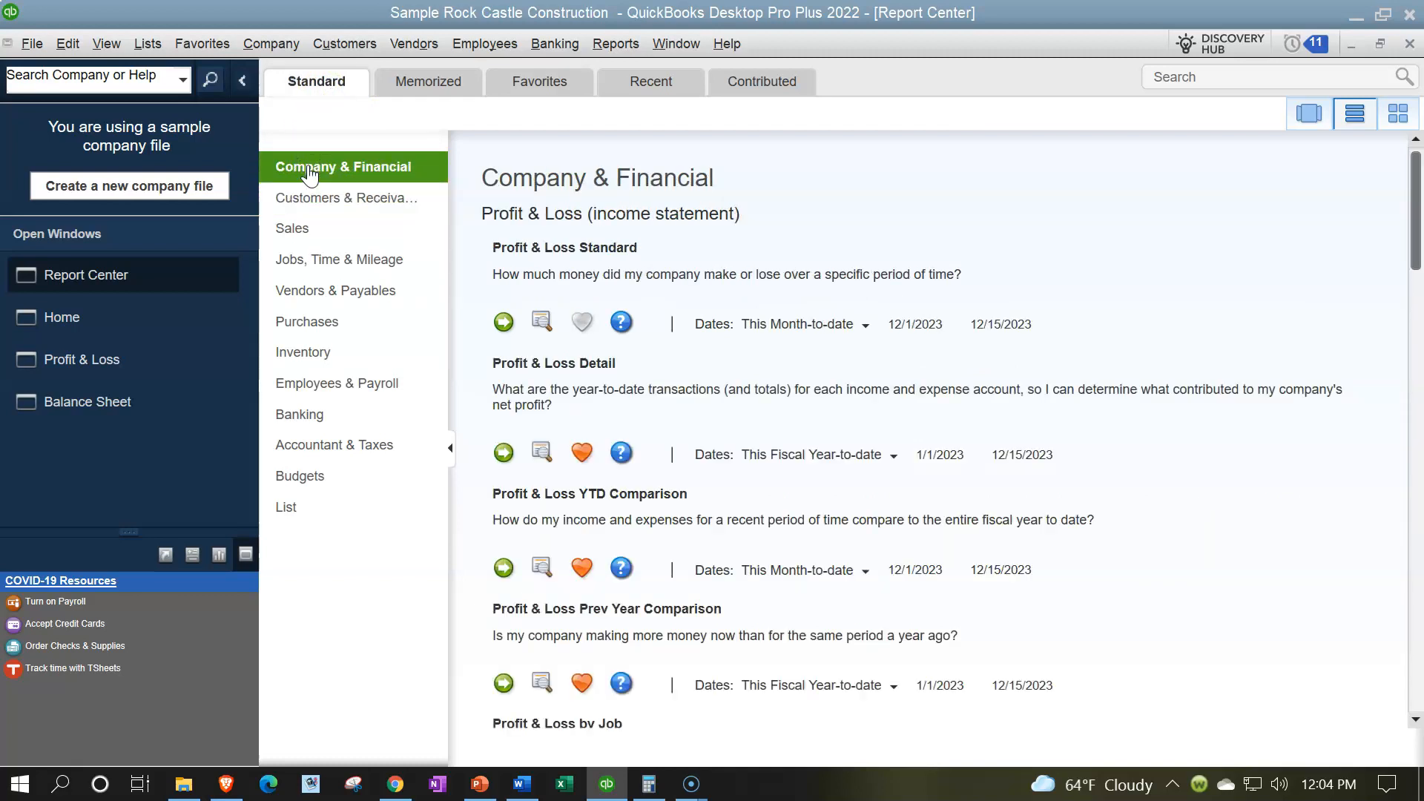
{"action": "left_click", "coordinate": [1398, 113]}
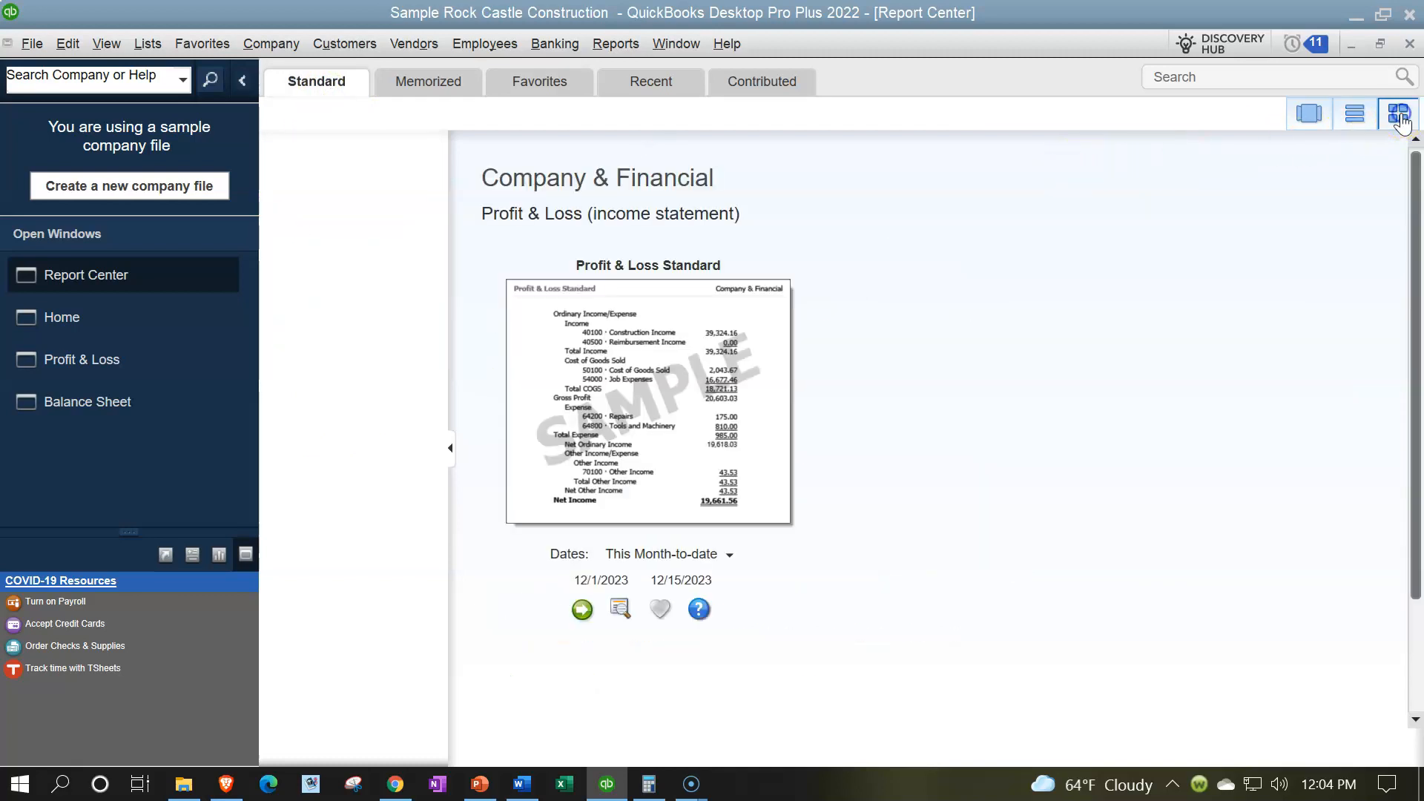
{"action": "scroll", "coordinate": [768, 497], "scroll_direction": "down", "scroll_amount": 3}
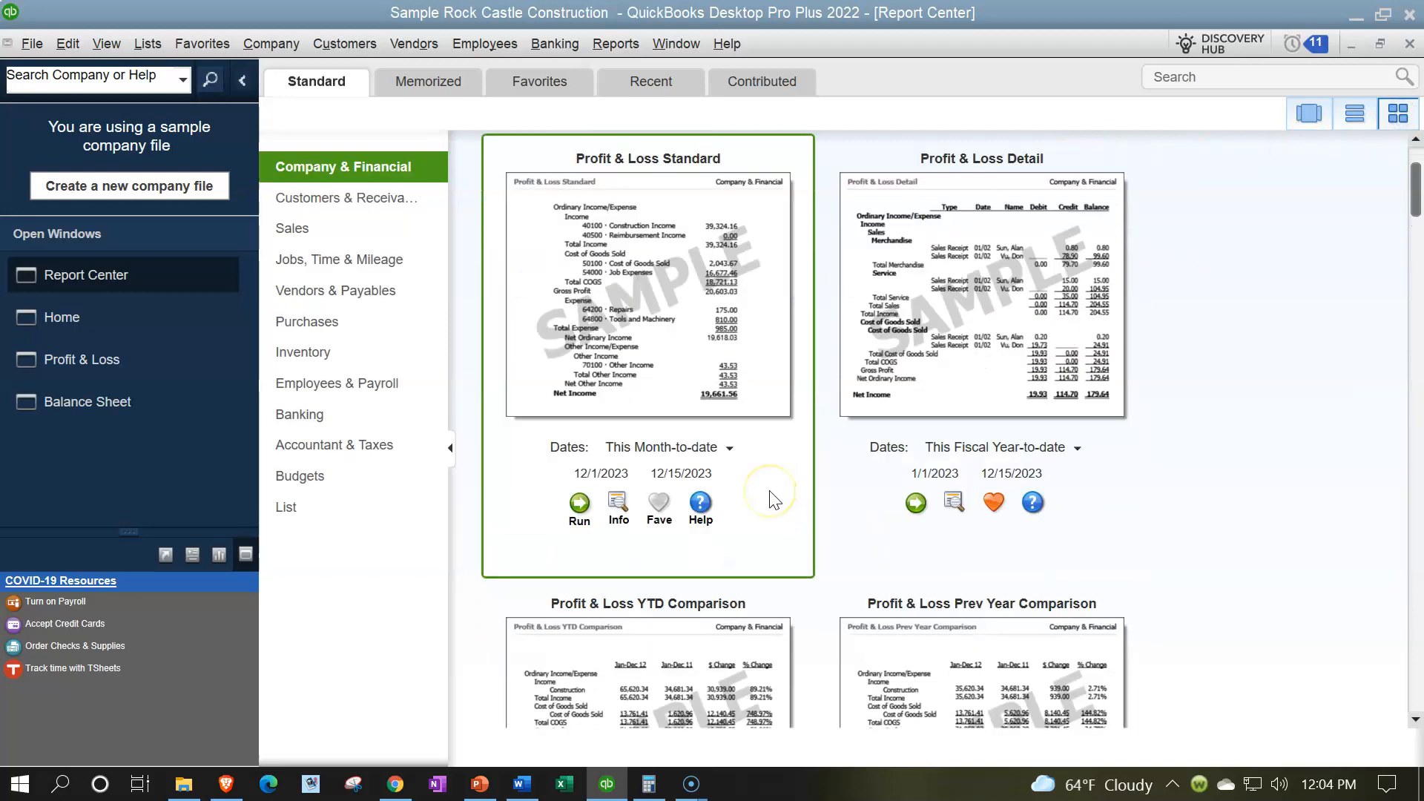
{"action": "scroll", "coordinate": [770, 500], "scroll_direction": "down", "scroll_amount": 1}
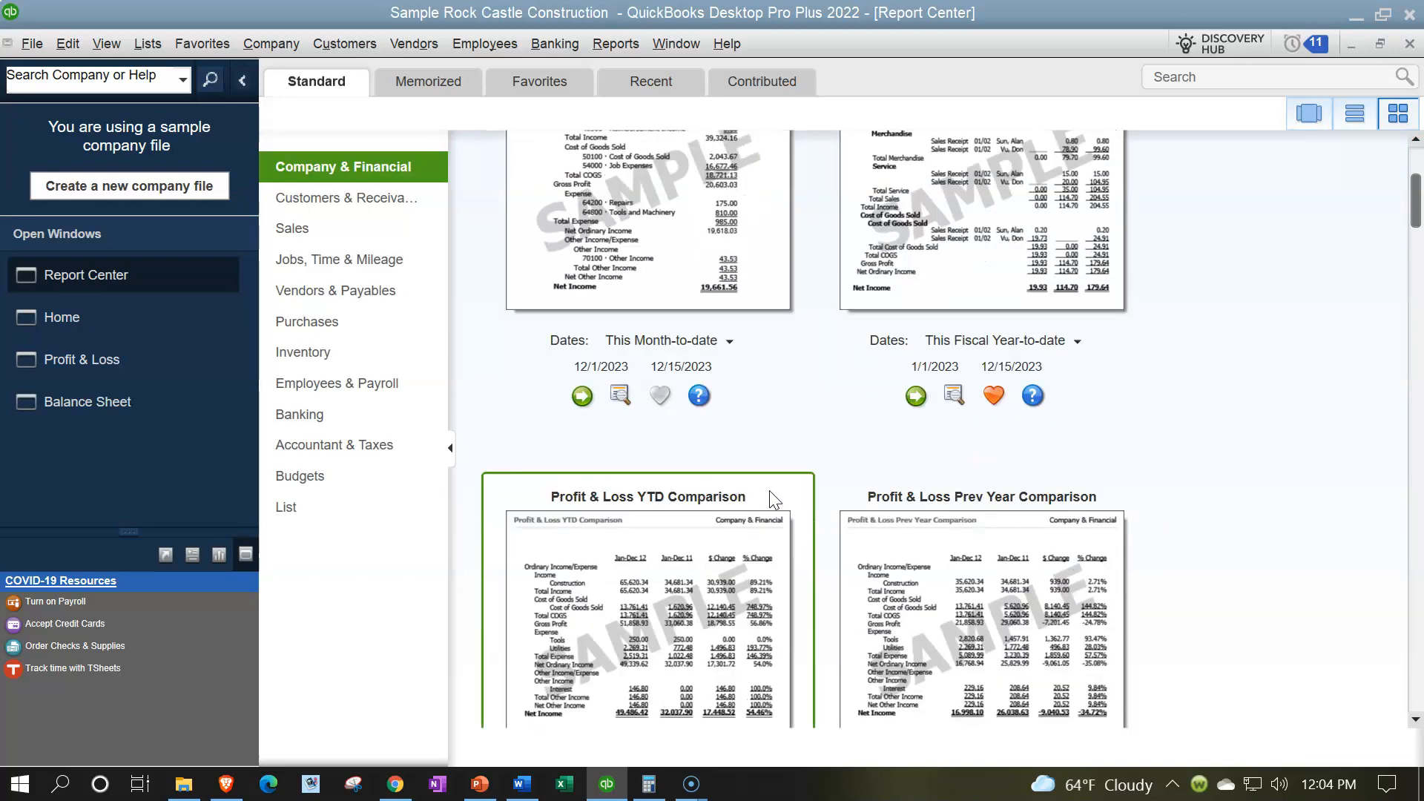
{"action": "scroll", "coordinate": [769, 491], "scroll_direction": "up", "scroll_amount": 4}
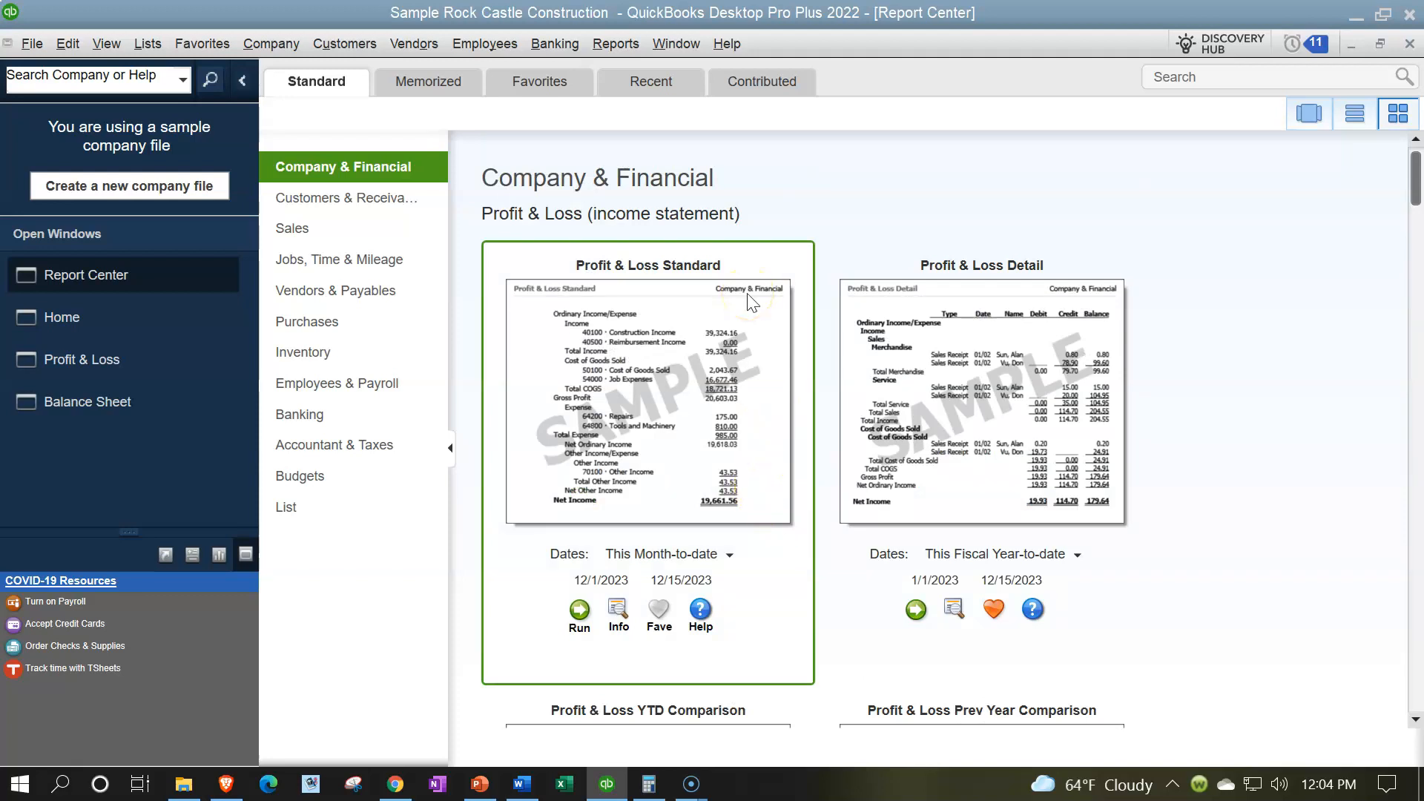
{"action": "left_click", "coordinate": [380, 205]}
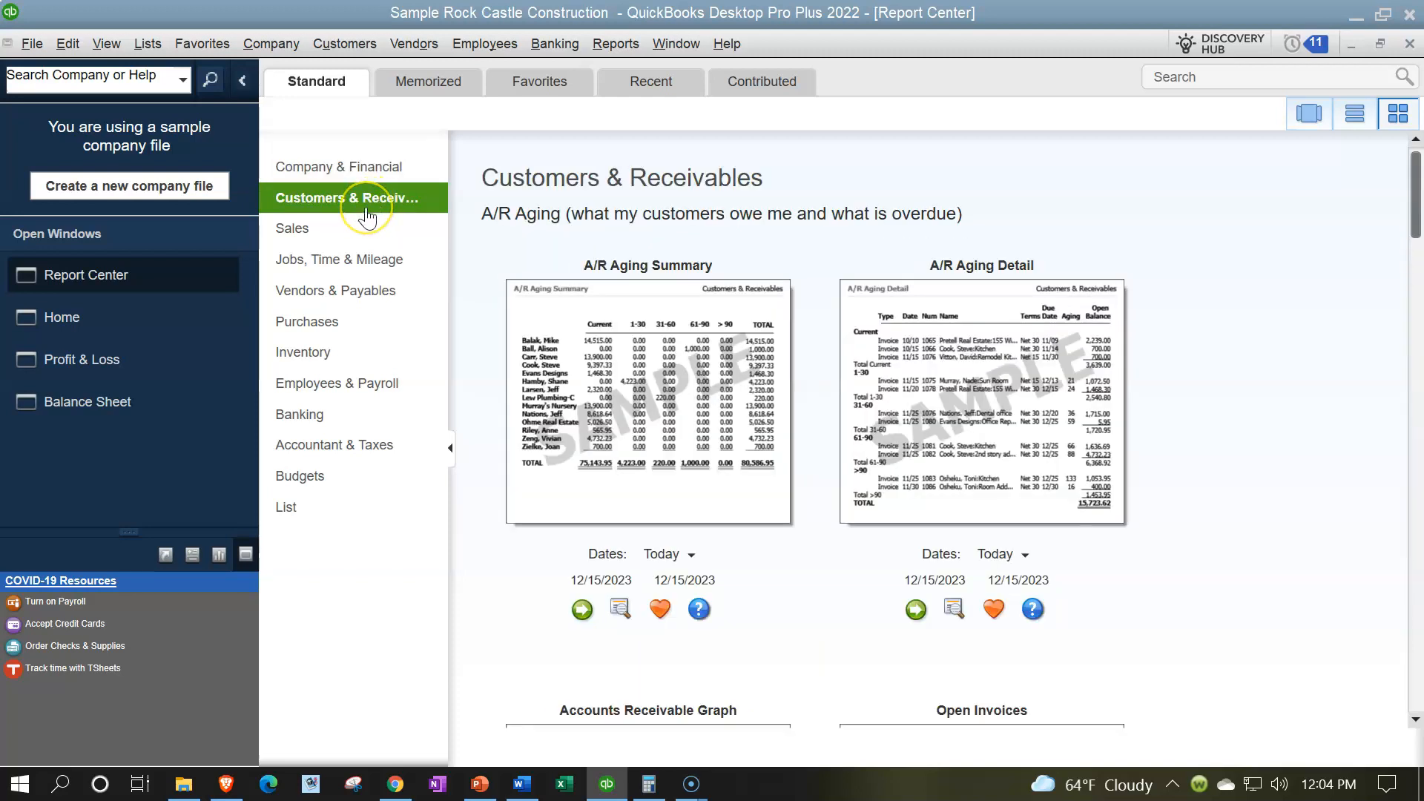
Step: Run the standard A/R Aging Summary report and set its date to 03/31/2023
{"action": "left_click", "coordinate": [677, 383]}
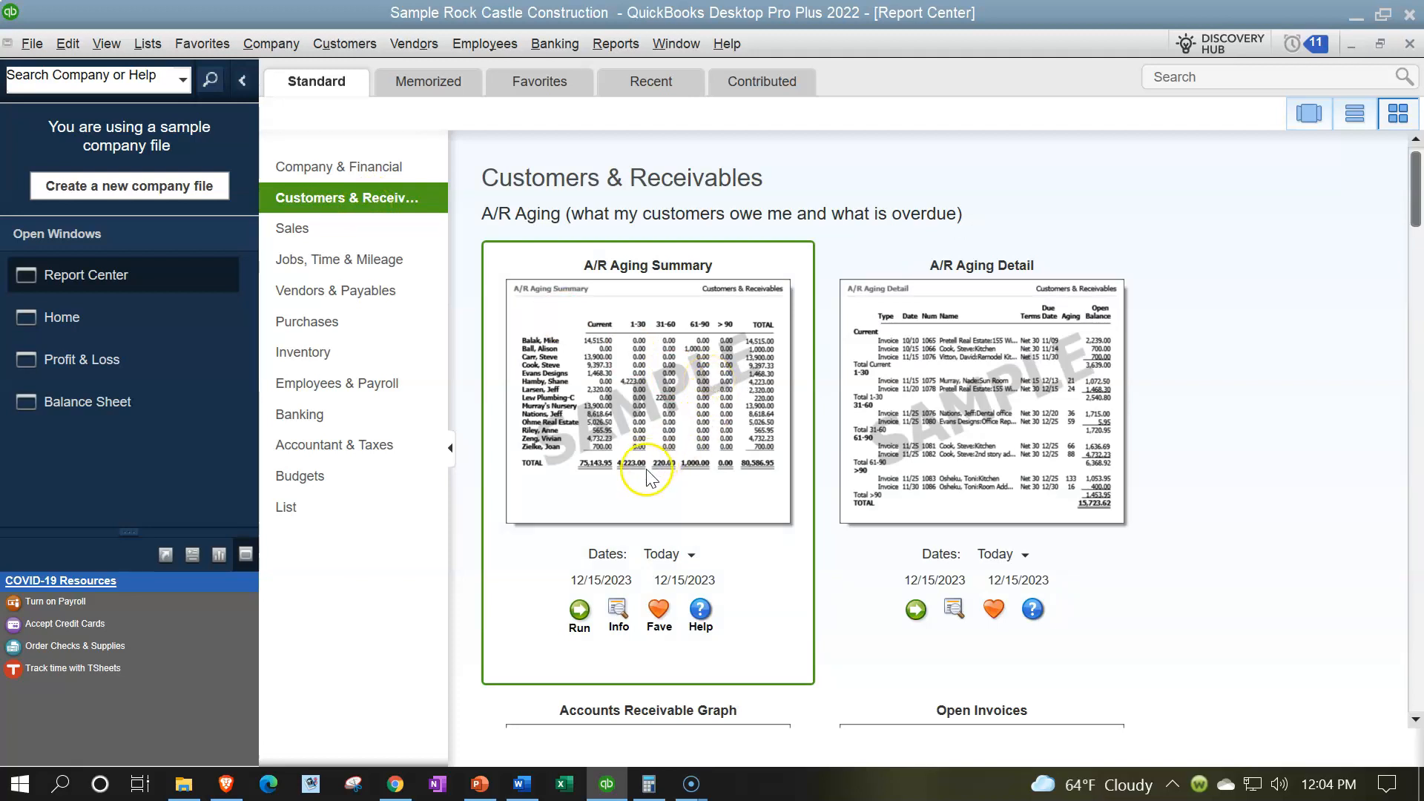
{"action": "left_click", "coordinate": [579, 611]}
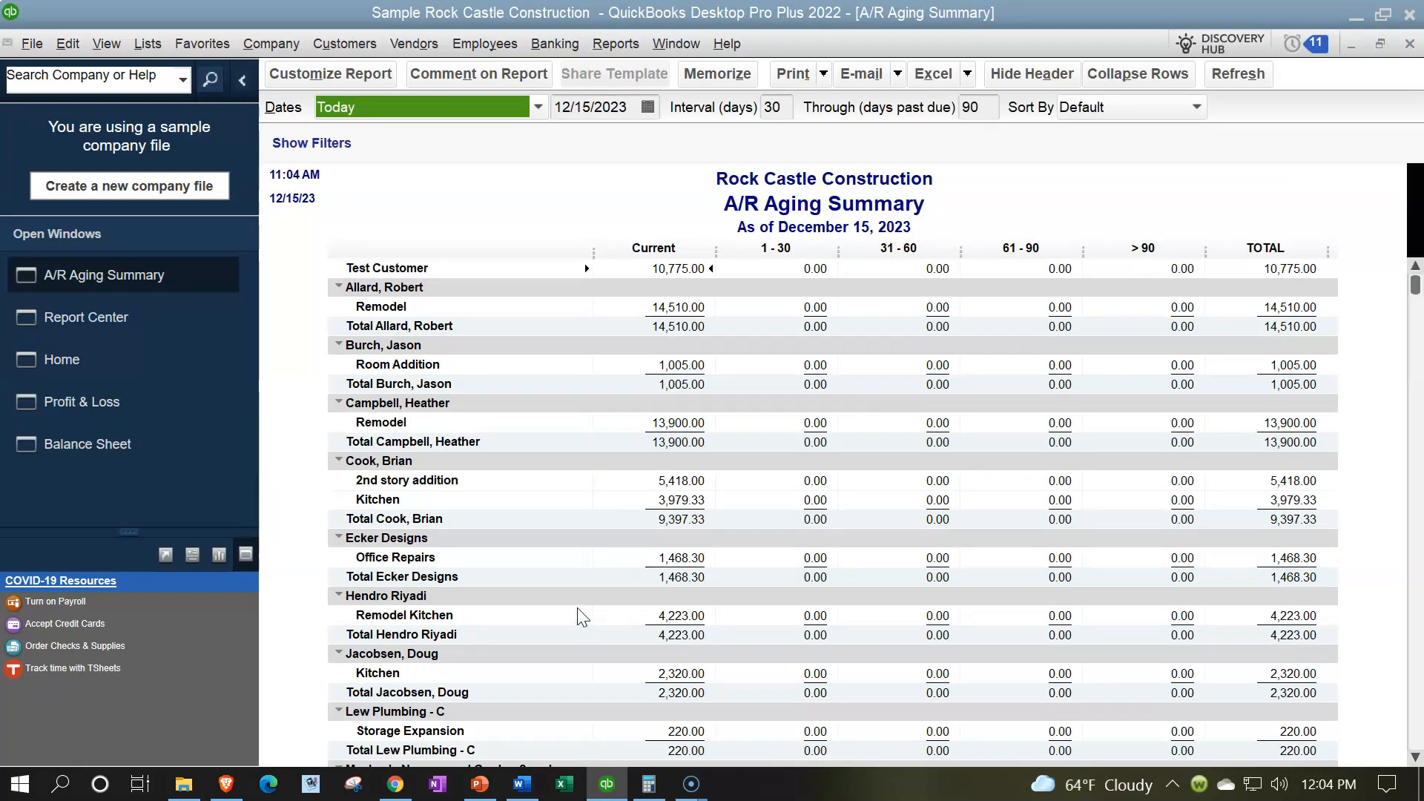
{"action": "key", "text": "Tab"}
{"action": "type", "text": "03"}
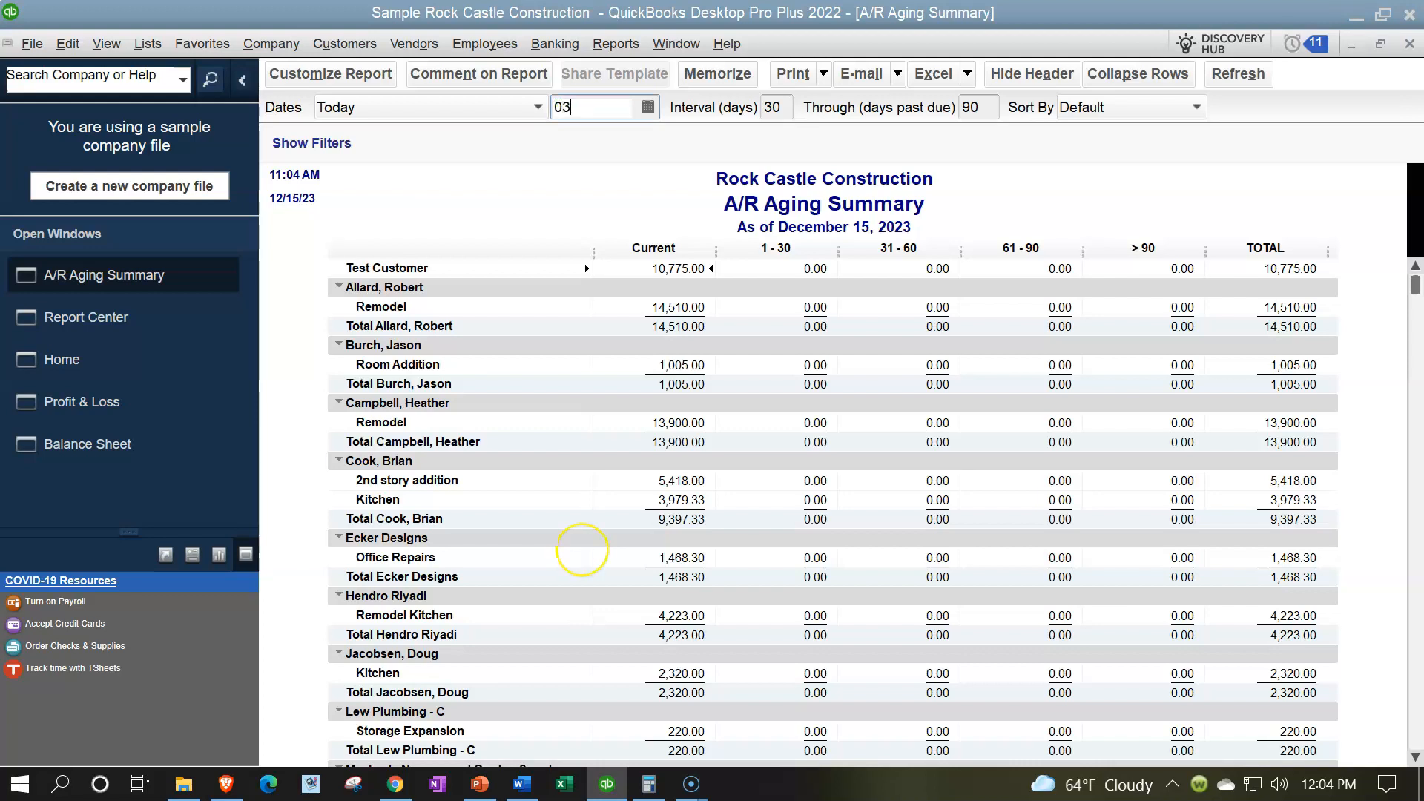
{"action": "key", "text": "Tab"}
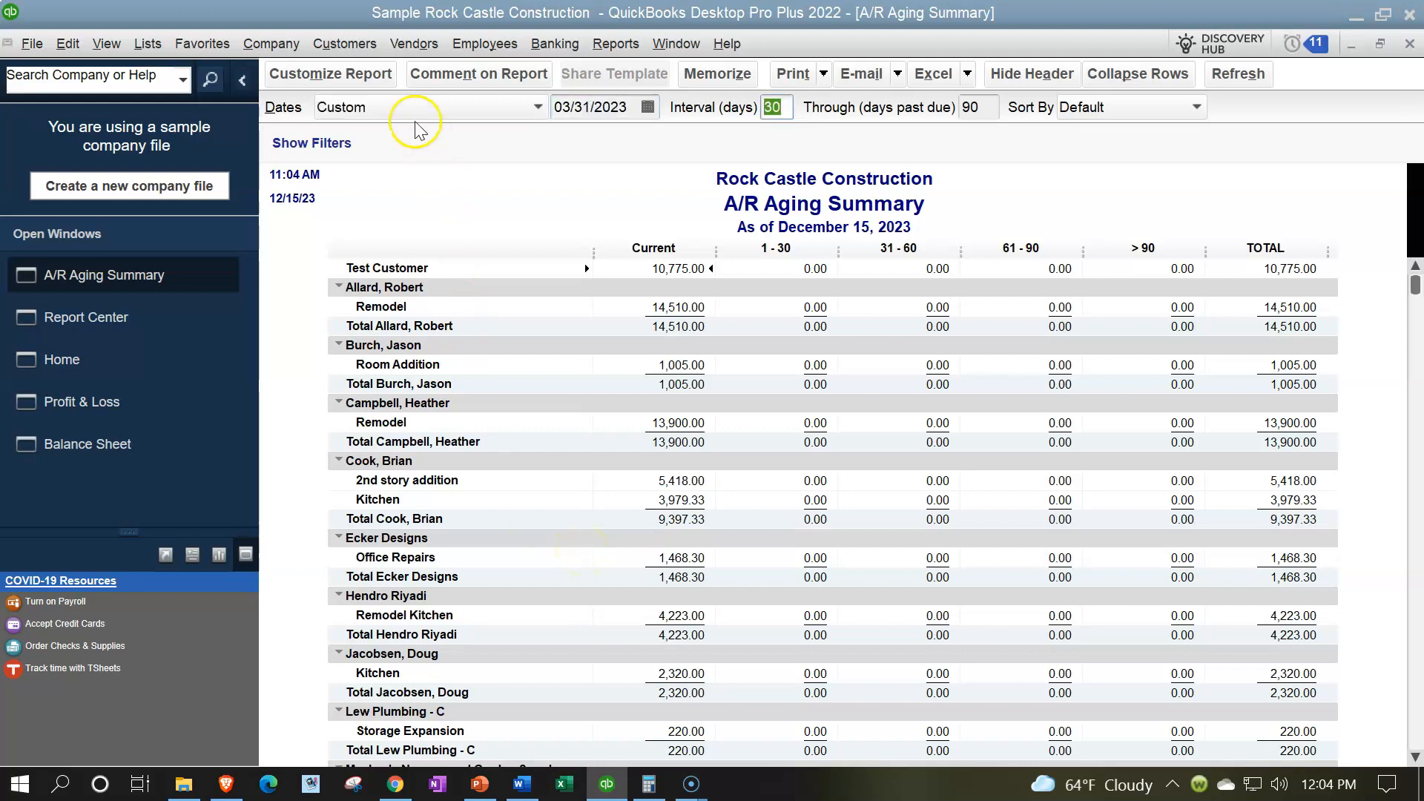
Step: Customize the A/R Aging Summary report so its date range starts on 01/01/2023
{"action": "left_click", "coordinate": [354, 83]}
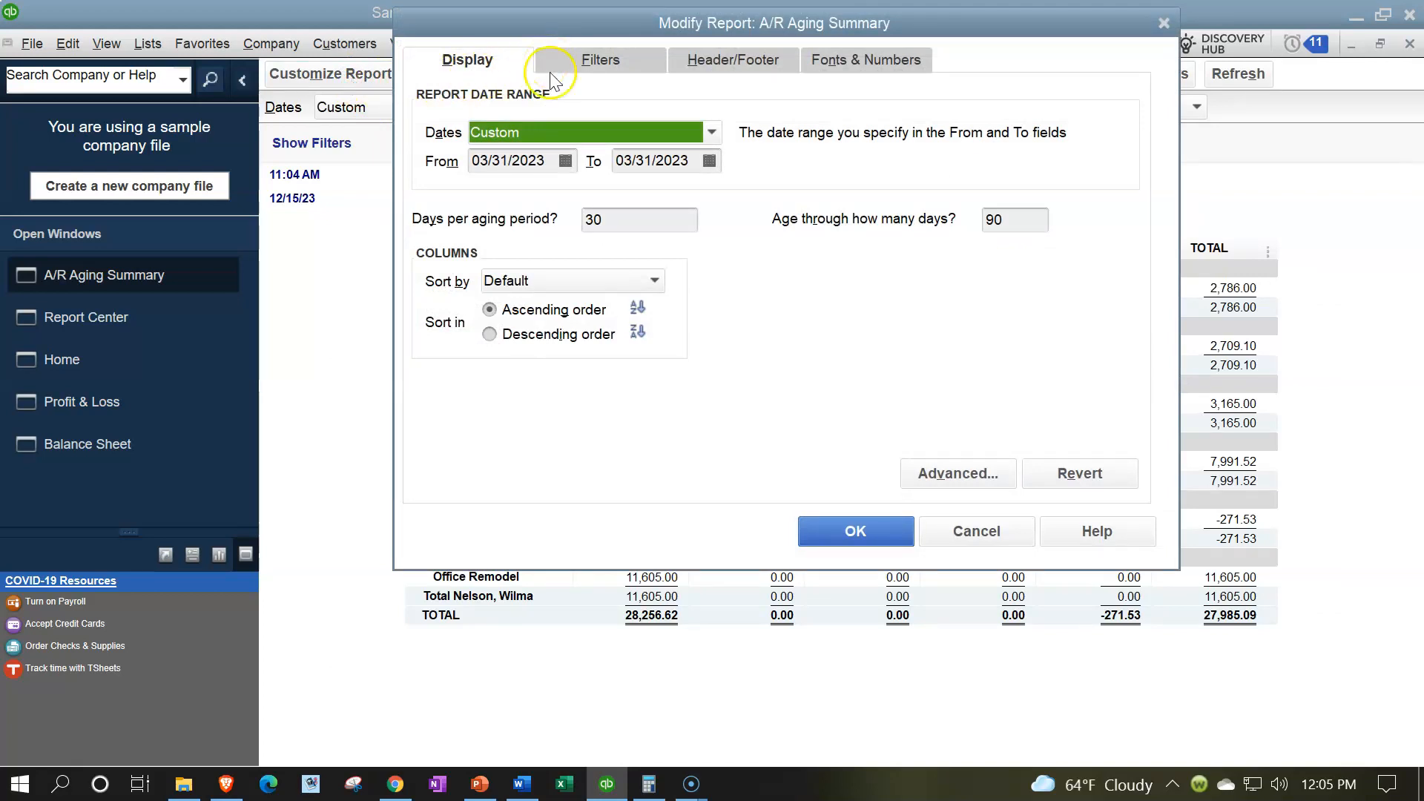
{"action": "left_click", "coordinate": [446, 166]}
{"action": "type", "text": "010123"}
{"action": "key", "text": "Tab"}
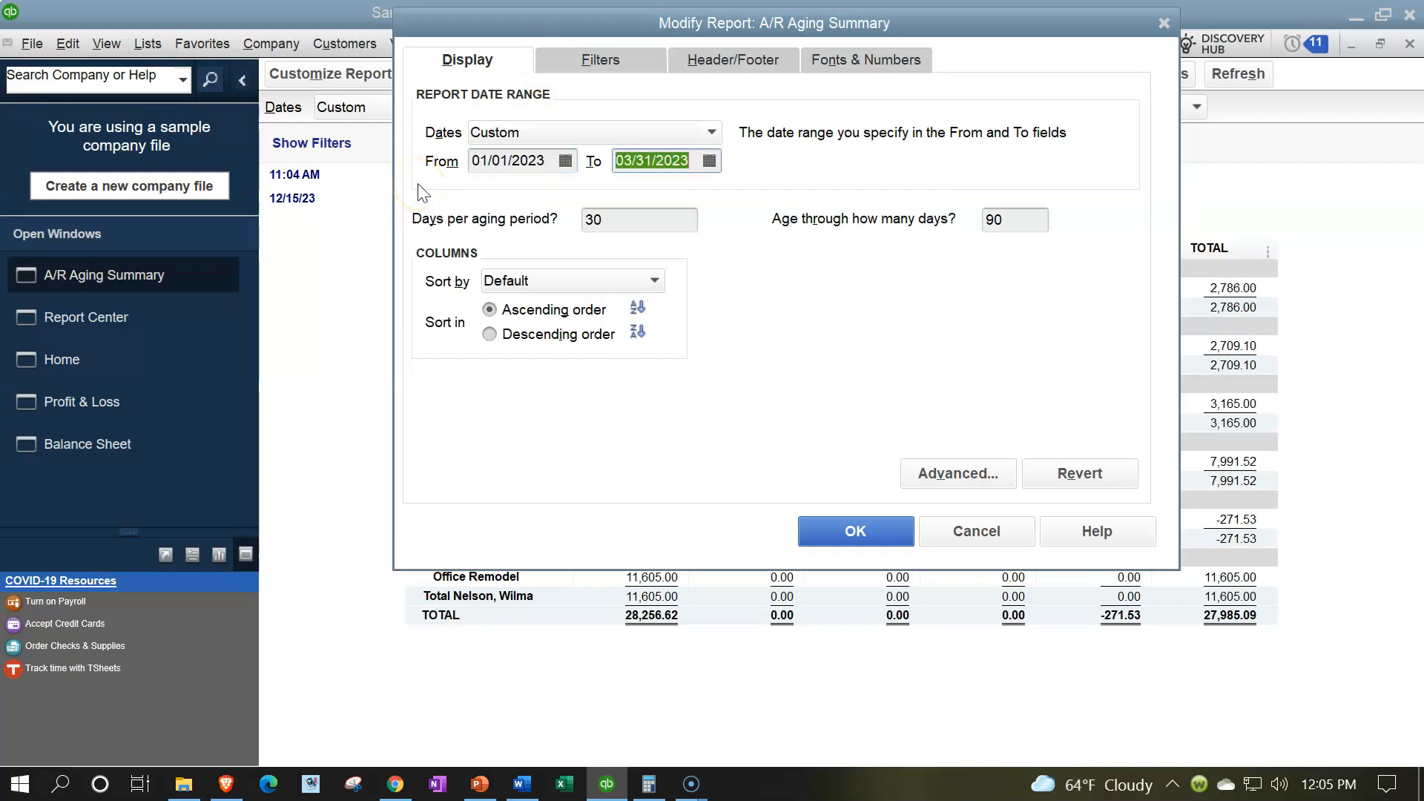
Step: Remove the date prepared, time prepared and repeated page header from the report, and enter the preparer's first name as the extra footer line
{"action": "left_click", "coordinate": [717, 60]}
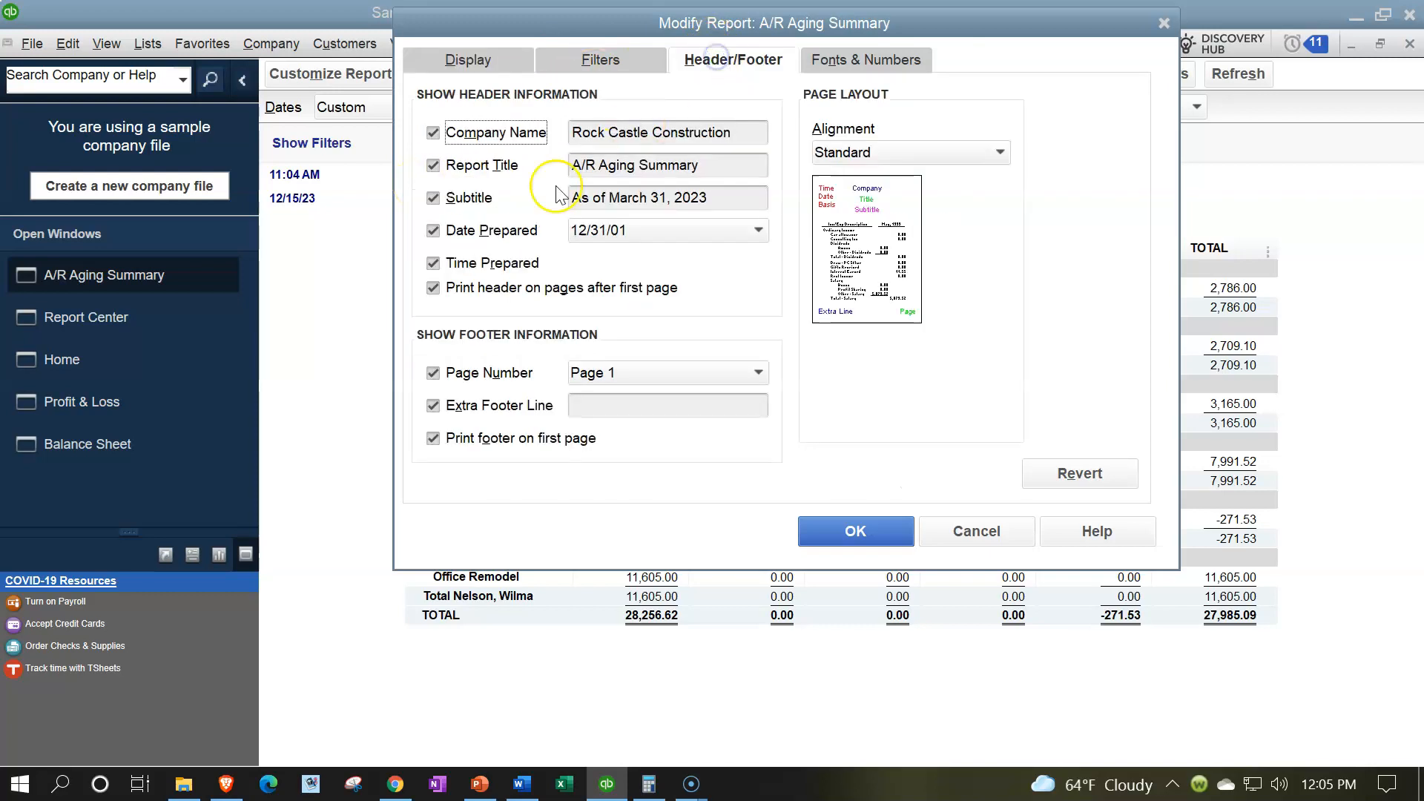
{"action": "left_click", "coordinate": [432, 230]}
{"action": "left_click", "coordinate": [432, 261]}
{"action": "left_click", "coordinate": [432, 287]}
{"action": "left_click", "coordinate": [603, 409]}
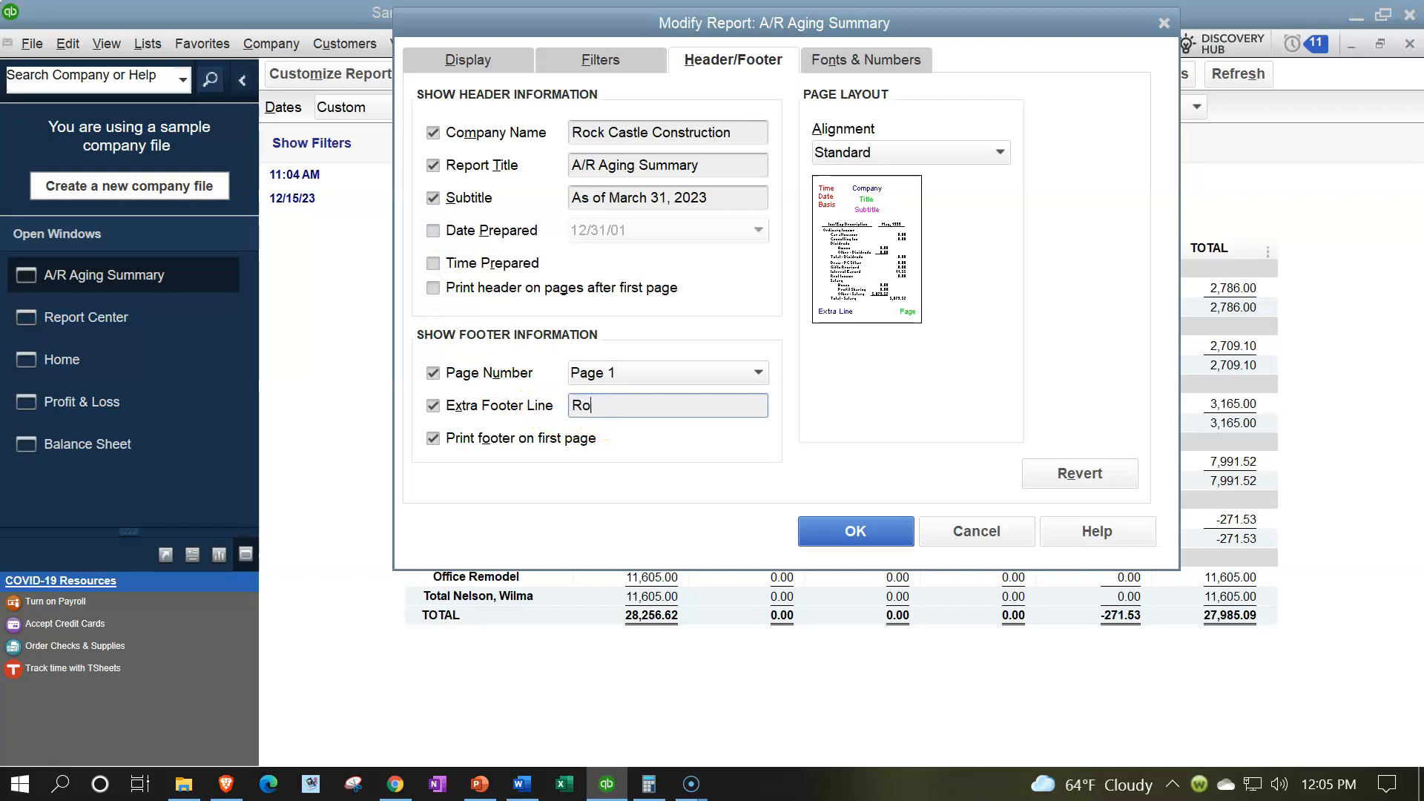
{"action": "key", "text": "Tab"}
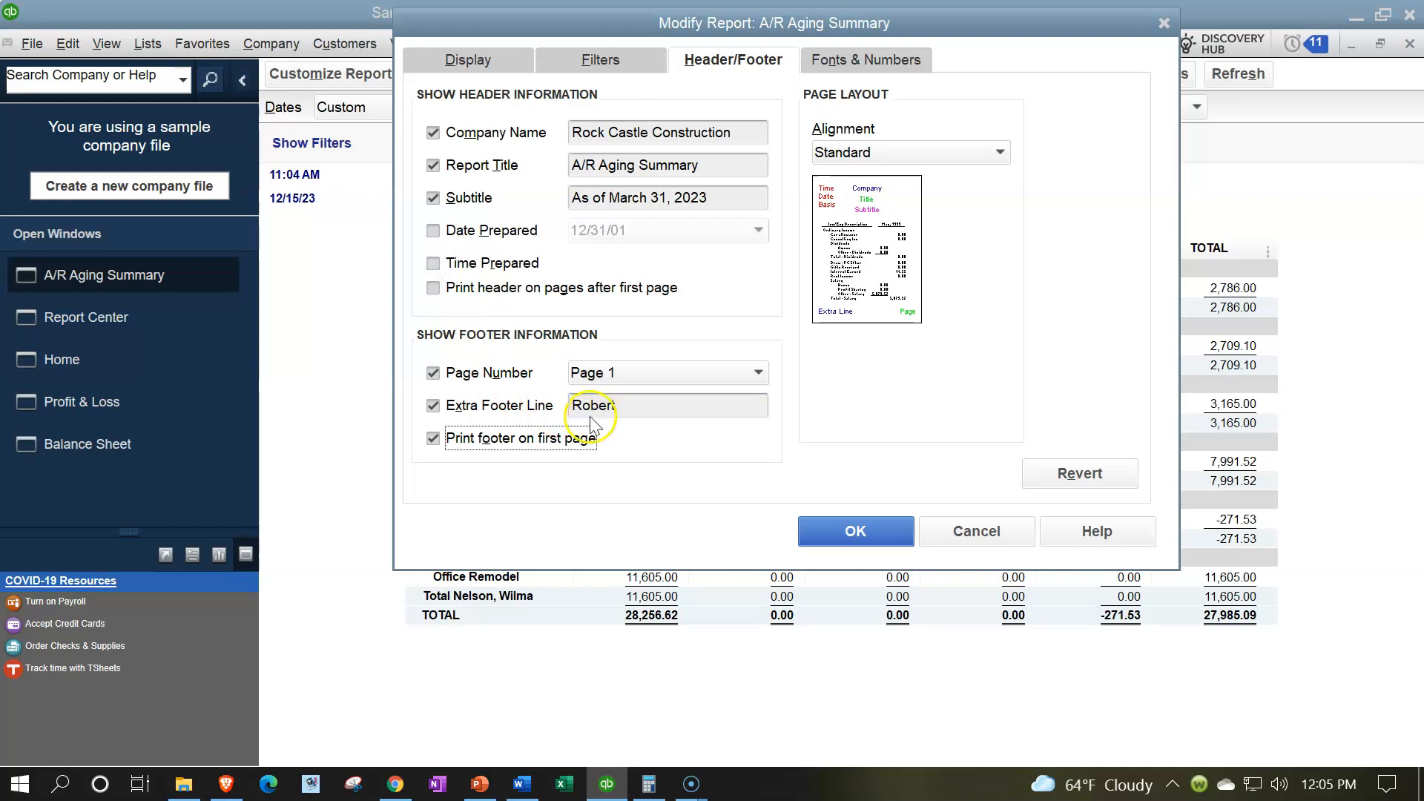
Step: Show the report's negative numbers in parentheses and bright red, and display all amounts without cents
{"action": "left_click", "coordinate": [848, 63]}
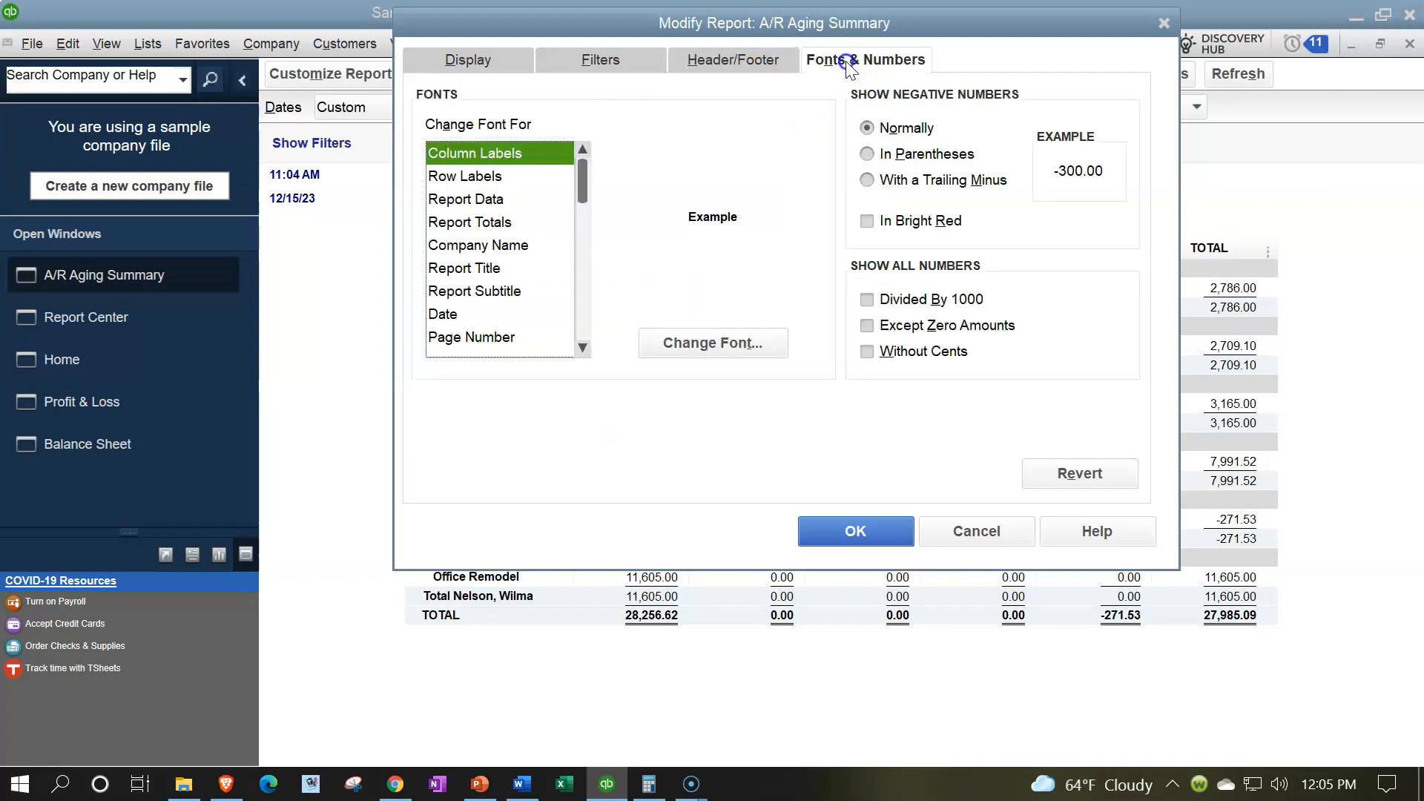
{"action": "left_click", "coordinate": [866, 155]}
{"action": "left_click", "coordinate": [866, 221]}
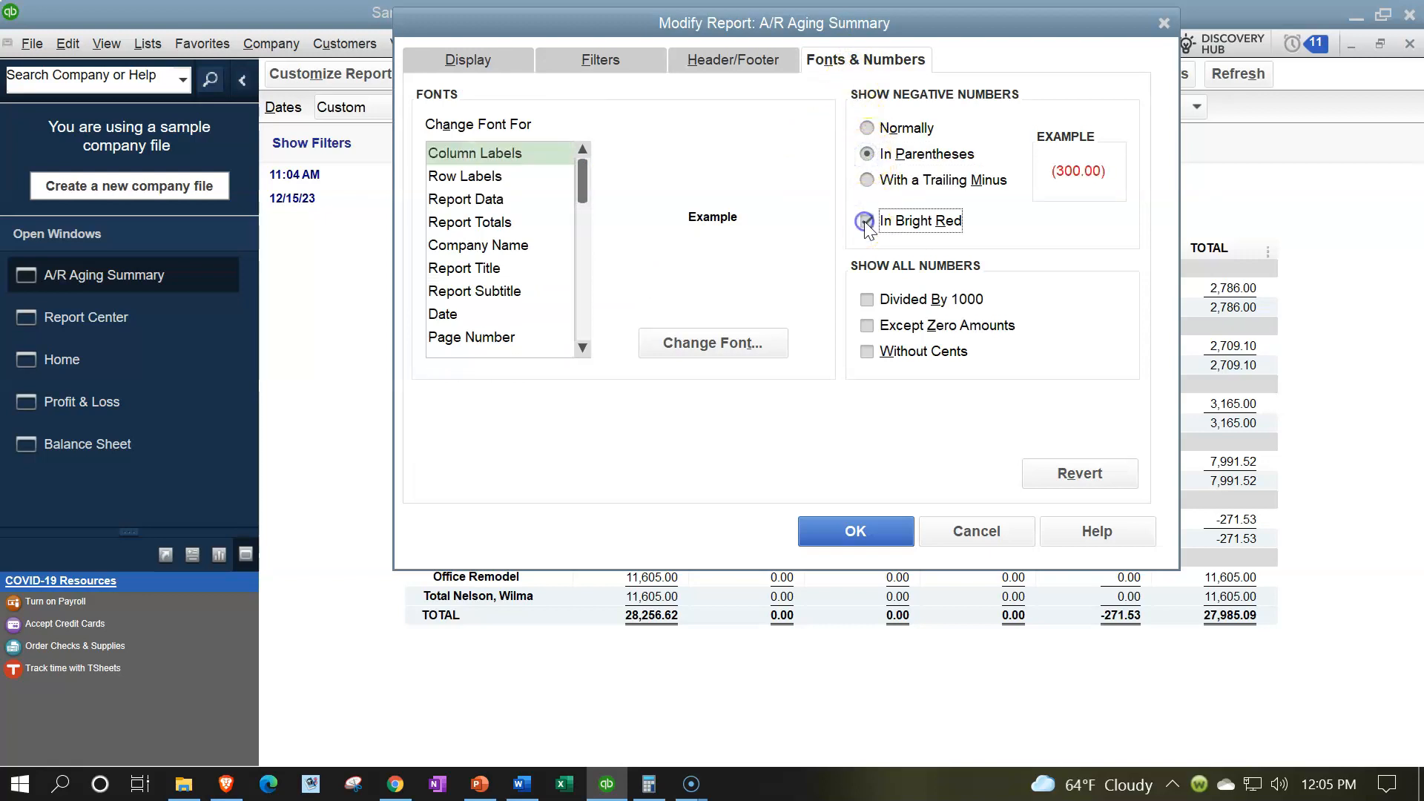
{"action": "left_click", "coordinate": [868, 352]}
Step: Set the column label font size to 9 for all related fonts and apply the report modifications
{"action": "left_click", "coordinate": [735, 344]}
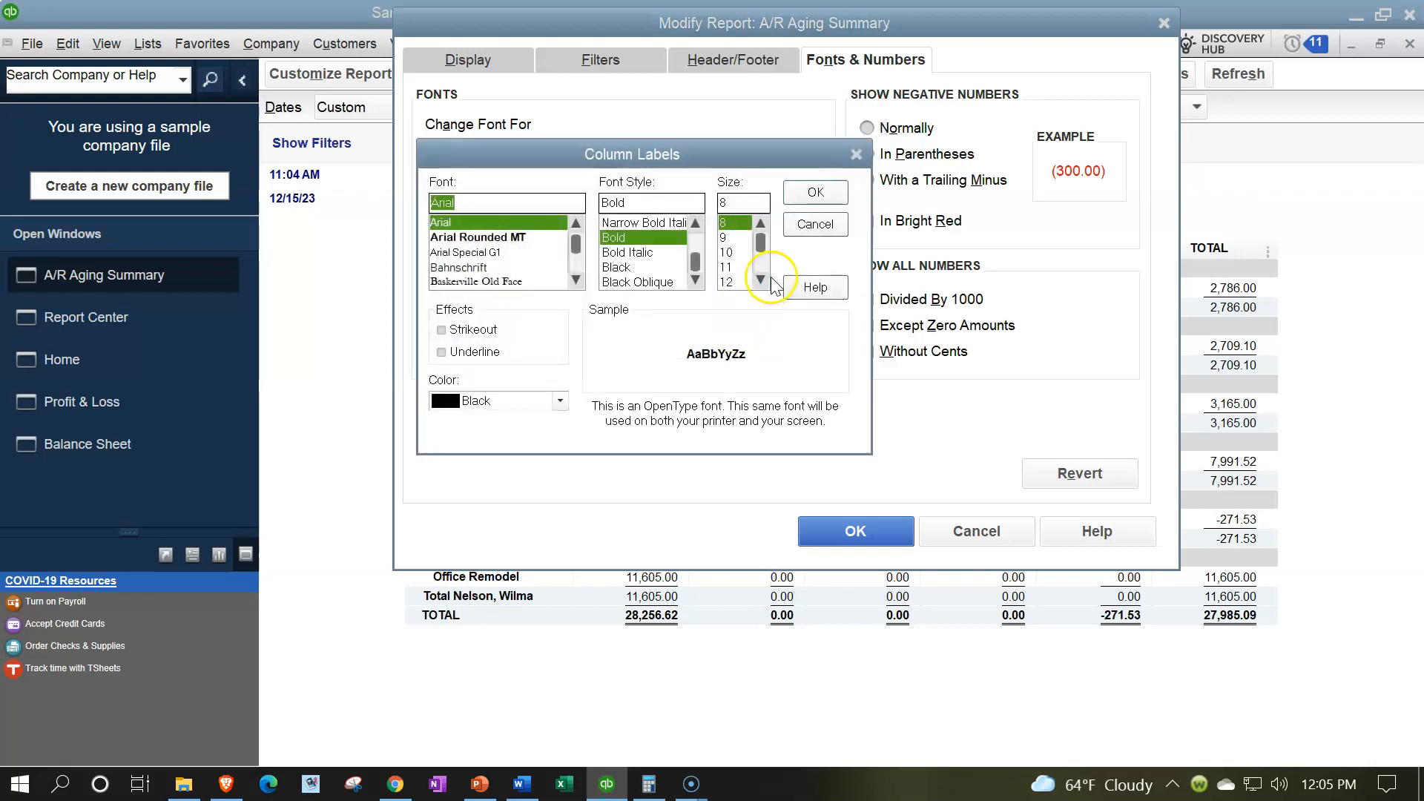
{"action": "left_click", "coordinate": [724, 237]}
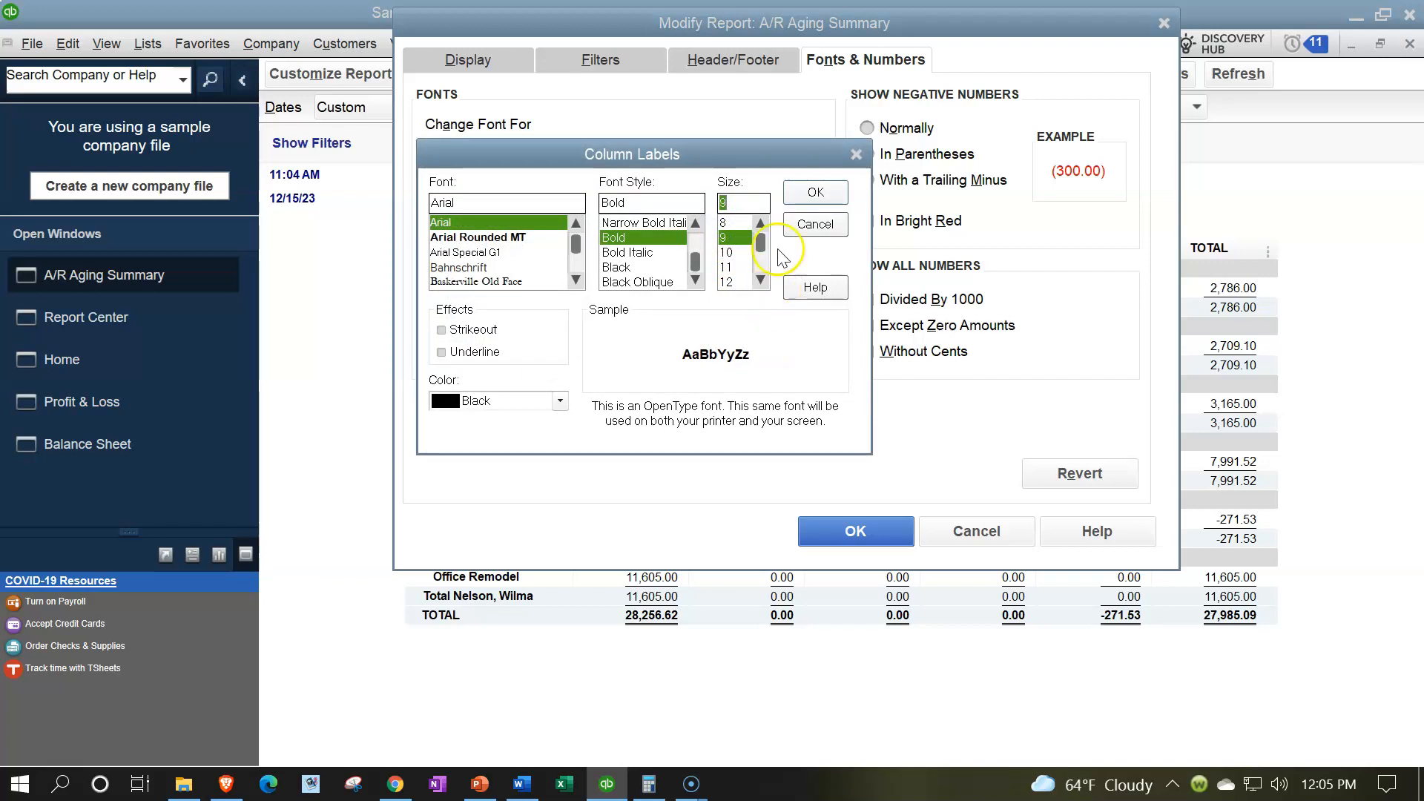
{"action": "left_click", "coordinate": [816, 193]}
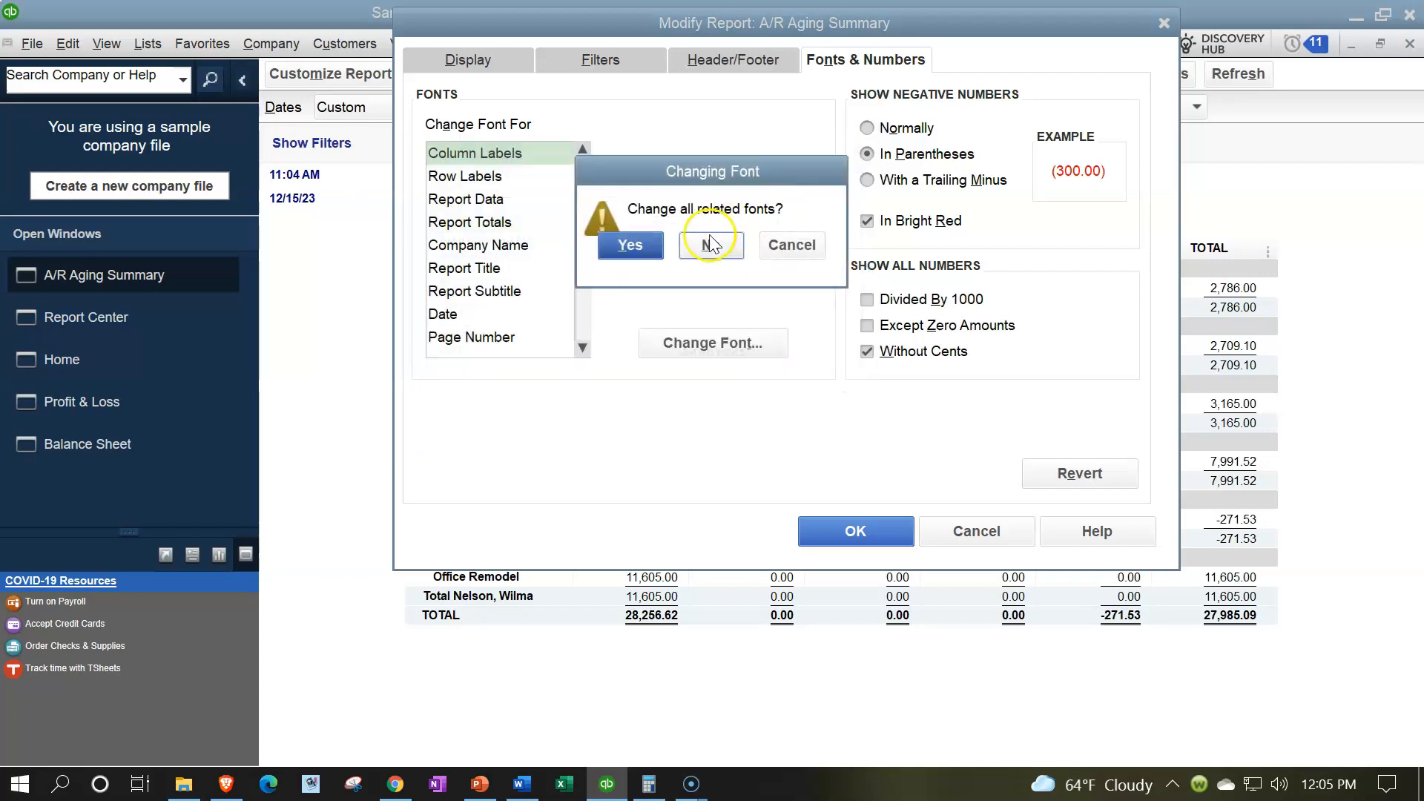
{"action": "left_click", "coordinate": [631, 243]}
{"action": "left_click", "coordinate": [826, 533]}
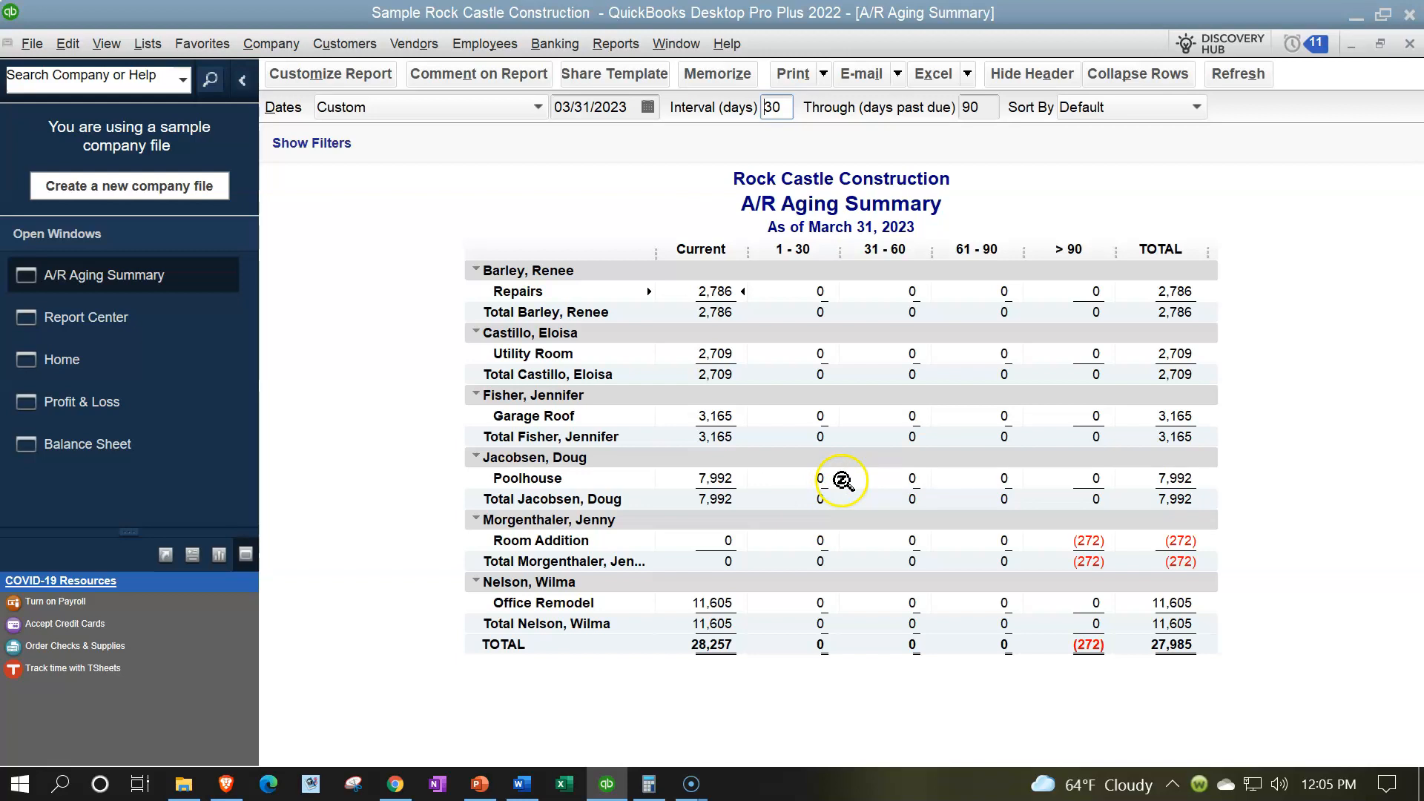
Step: Memorize the A/R Aging Summary in the Internal Report group and close the report
{"action": "left_click", "coordinate": [721, 79]}
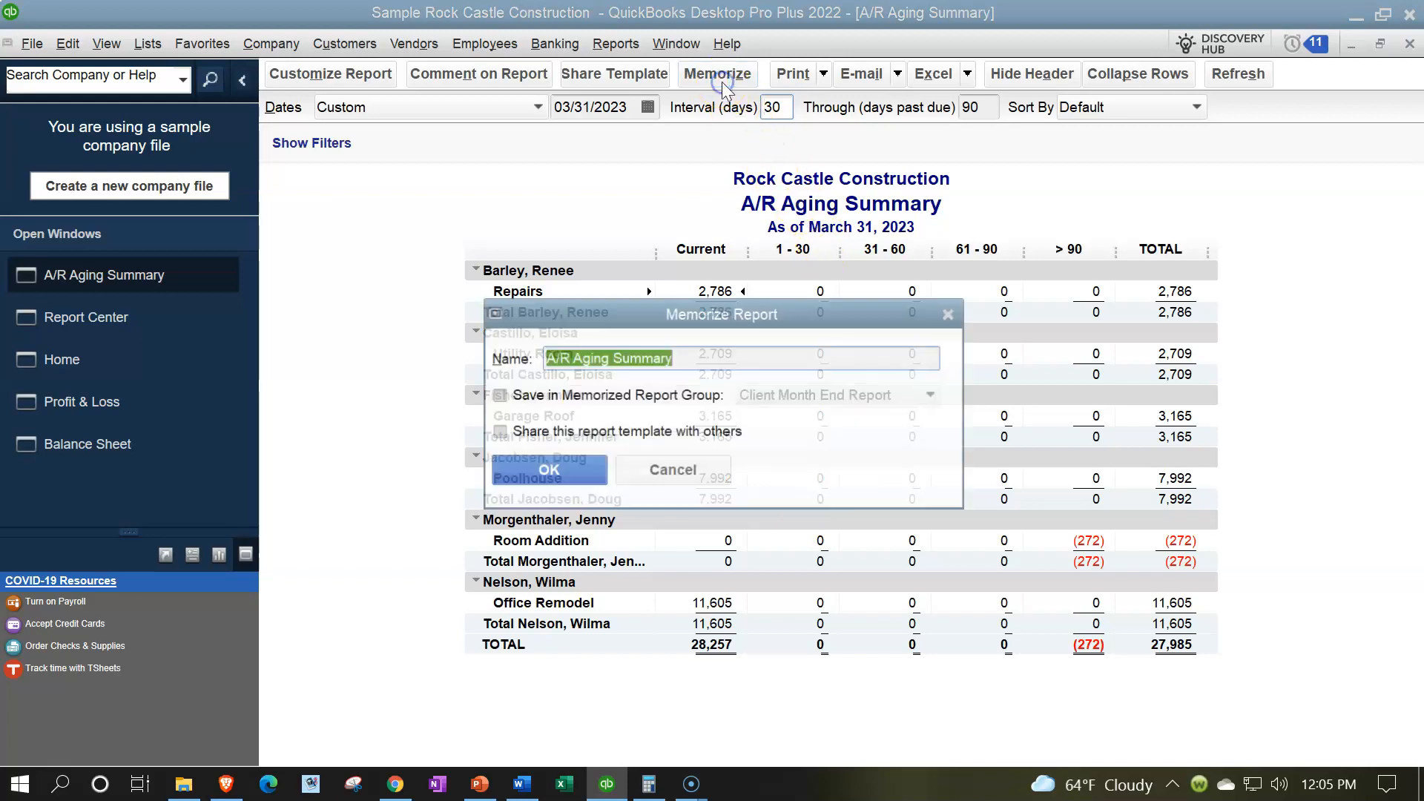
{"action": "left_click", "coordinate": [498, 398]}
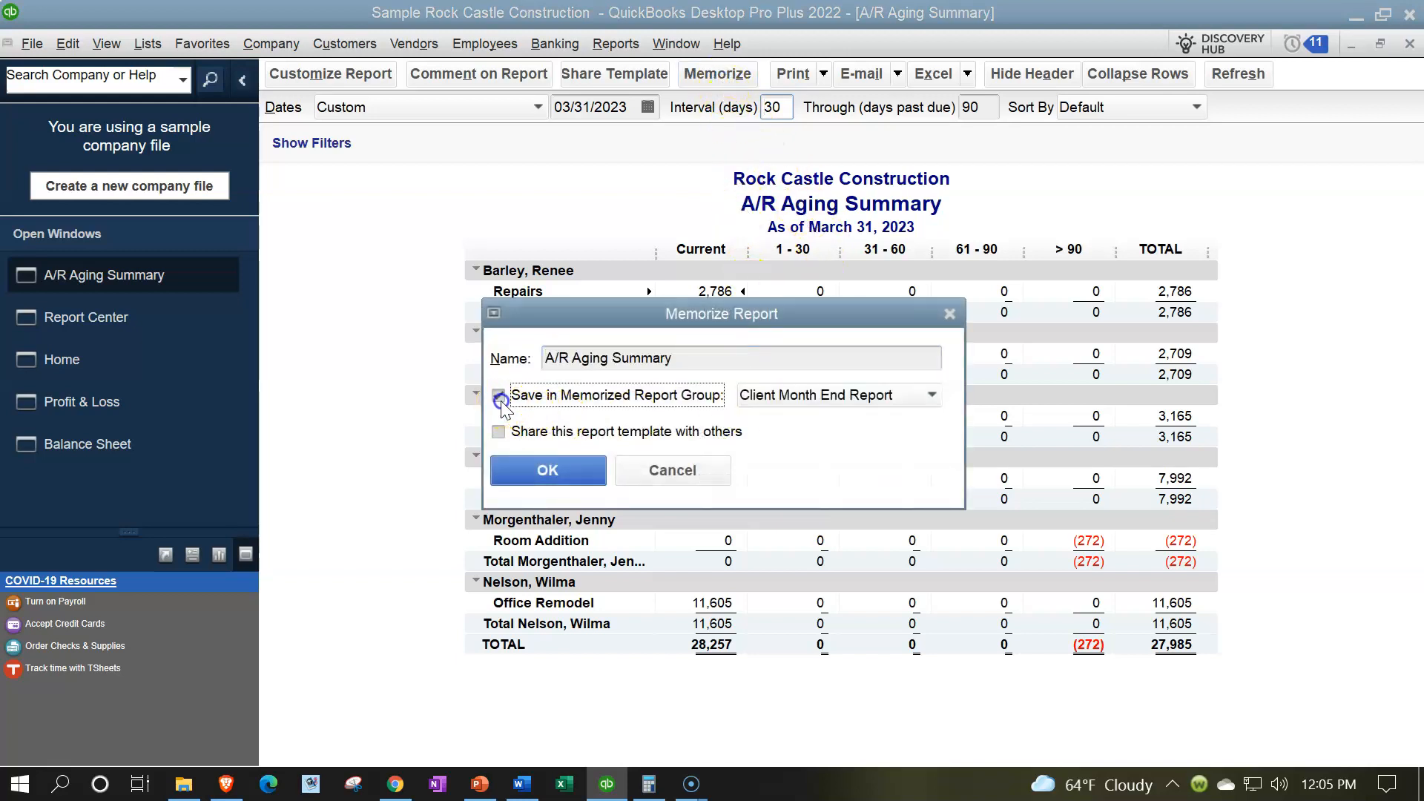
{"action": "left_click", "coordinate": [924, 395]}
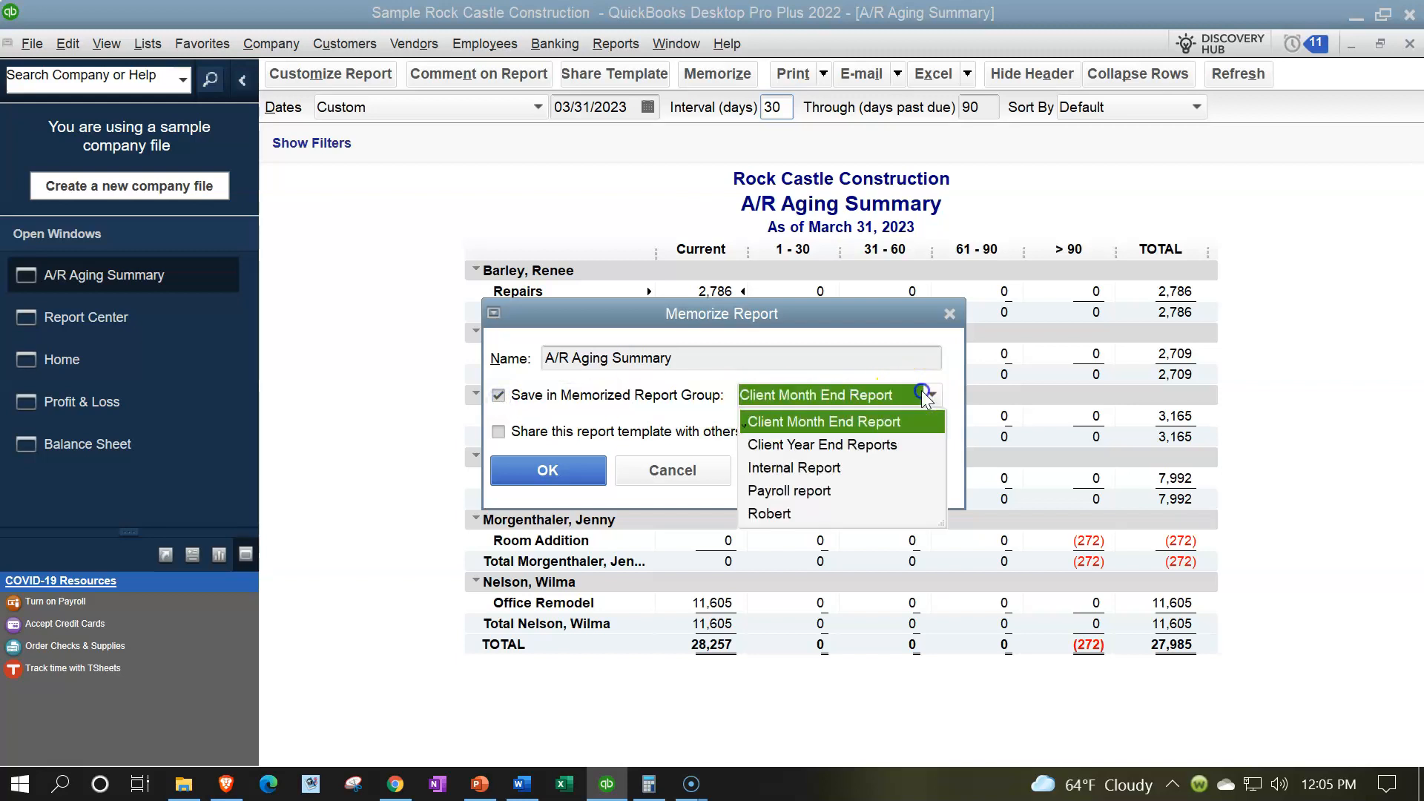
{"action": "left_click", "coordinate": [792, 466]}
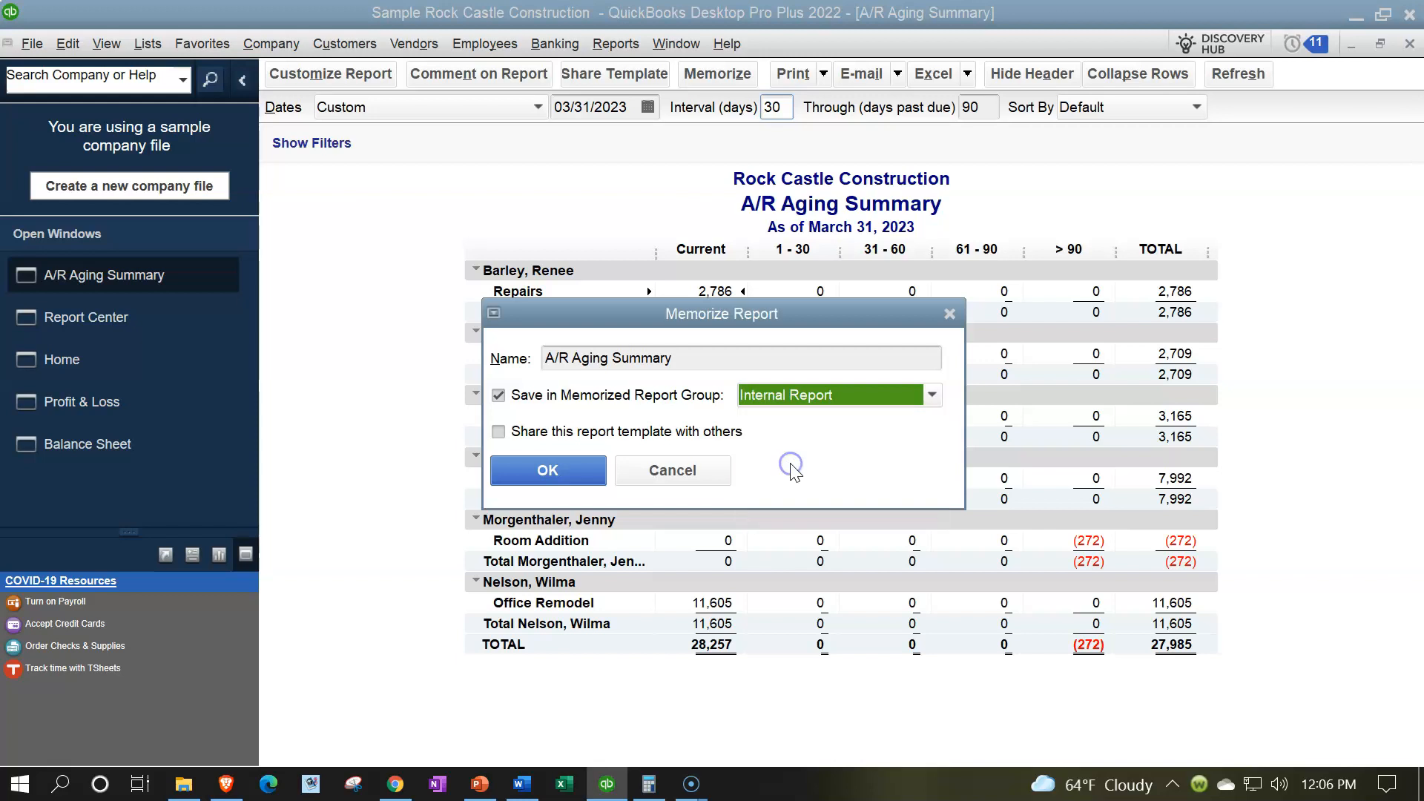
{"action": "left_click", "coordinate": [548, 475]}
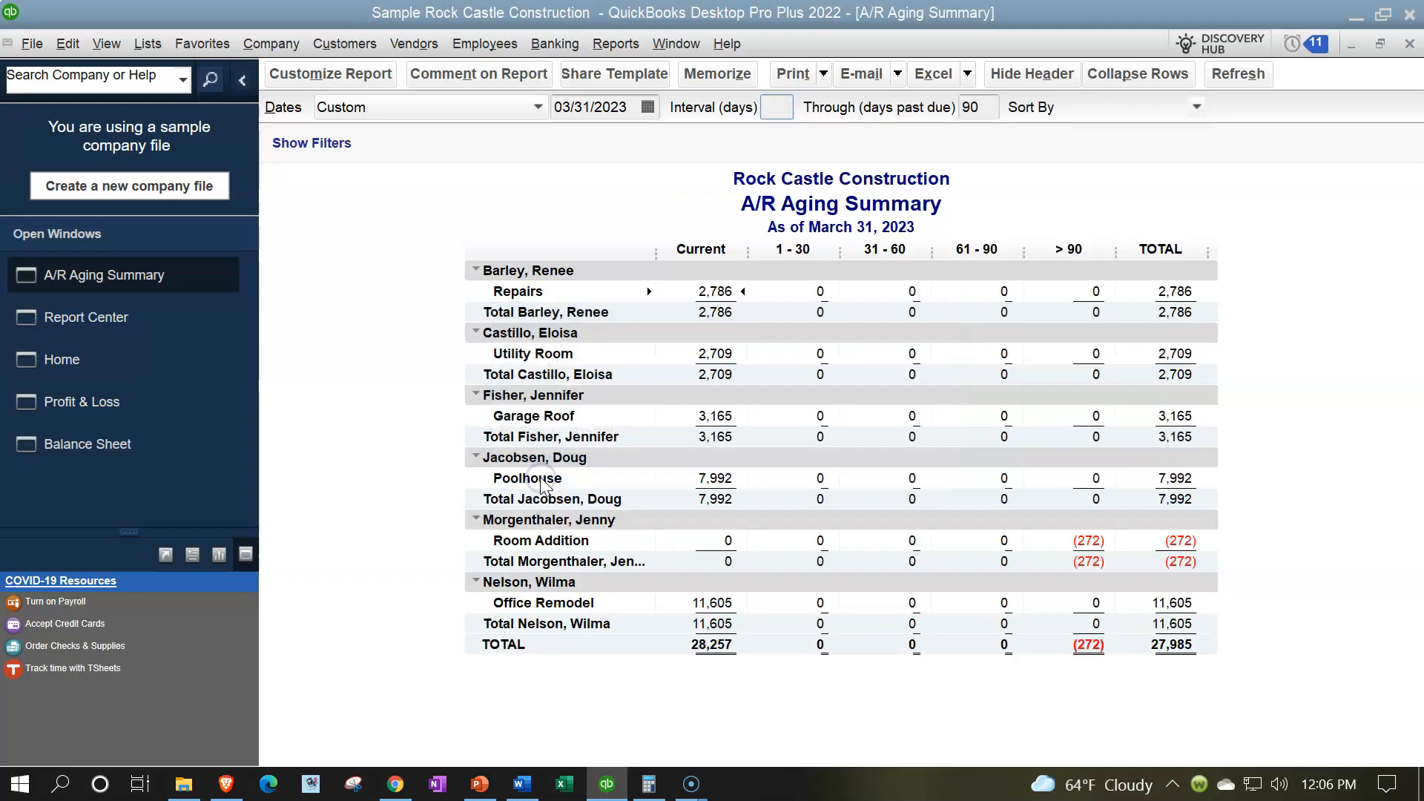
{"action": "left_click", "coordinate": [1409, 44]}
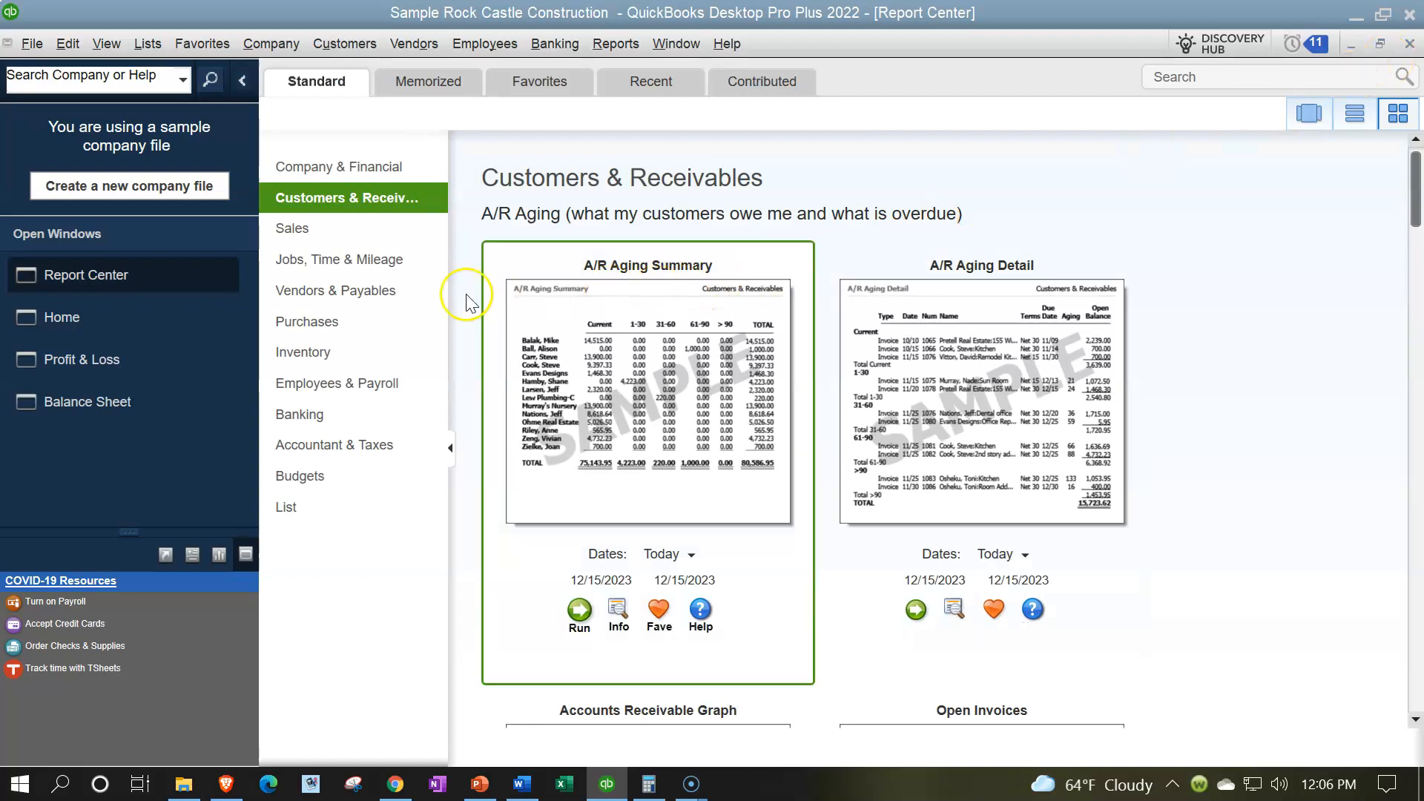
Step: Check the memorized reports in the Internal Report group for the A/R Aging Summary
{"action": "left_click", "coordinate": [423, 84]}
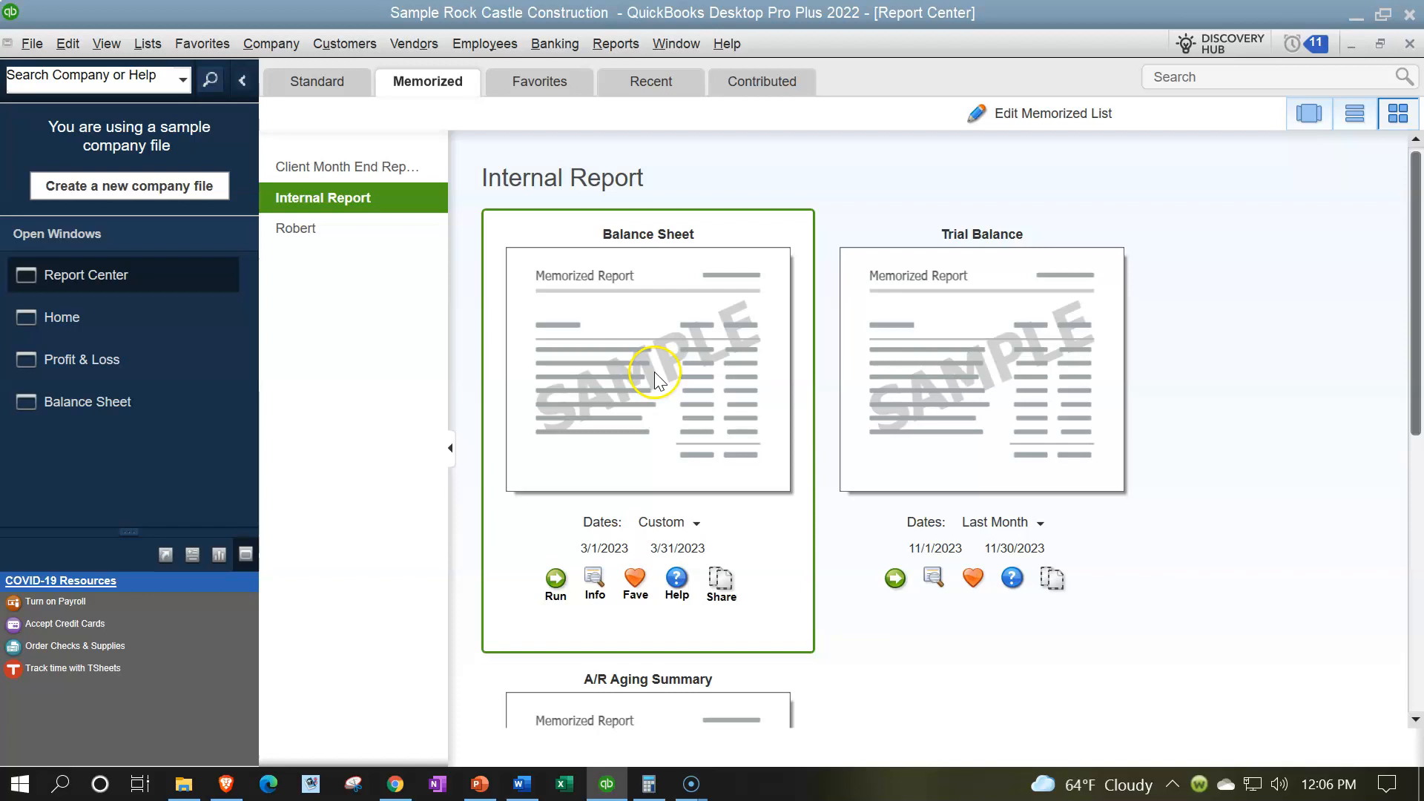
{"action": "scroll", "coordinate": [655, 372], "scroll_direction": "down", "scroll_amount": 3}
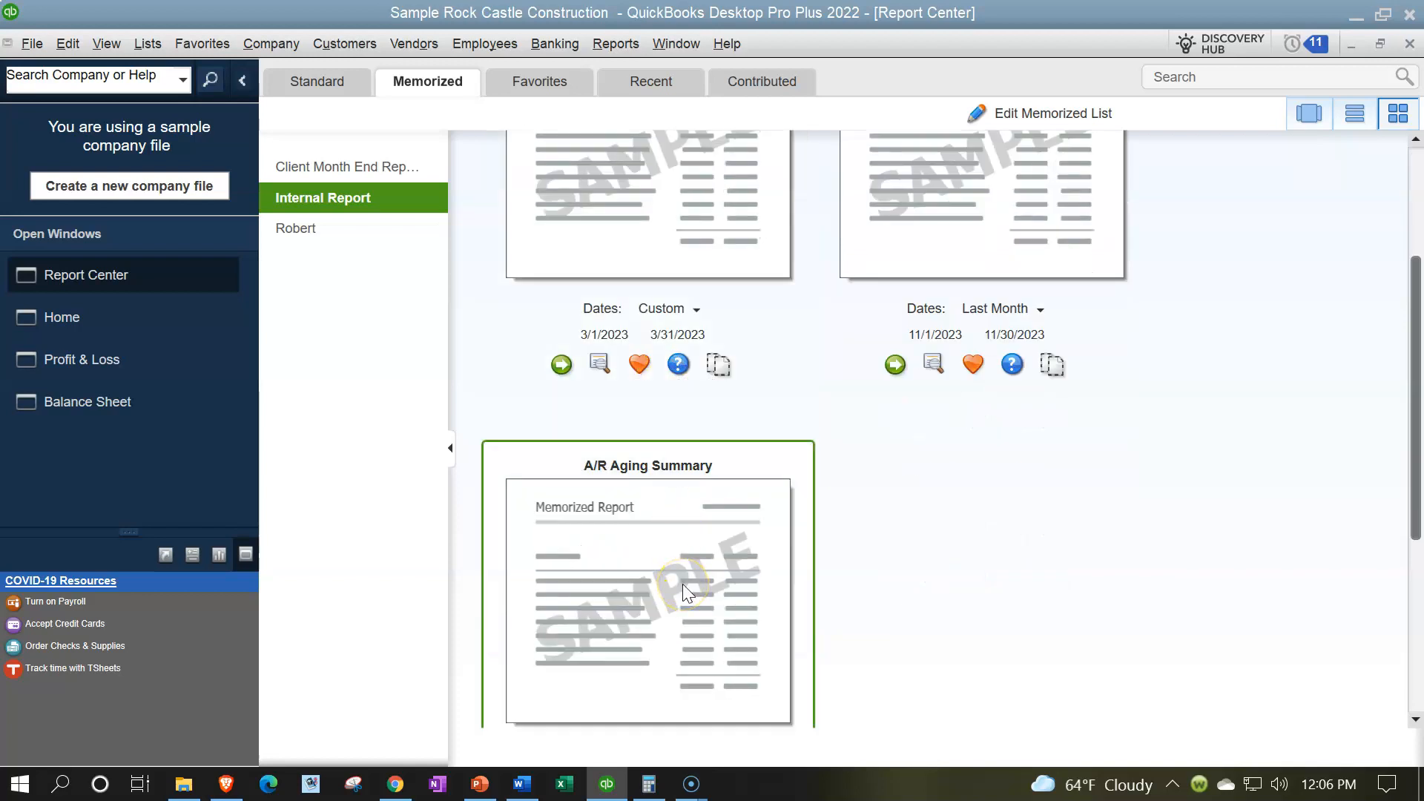
{"action": "scroll", "coordinate": [682, 584], "scroll_direction": "up", "scroll_amount": 3}
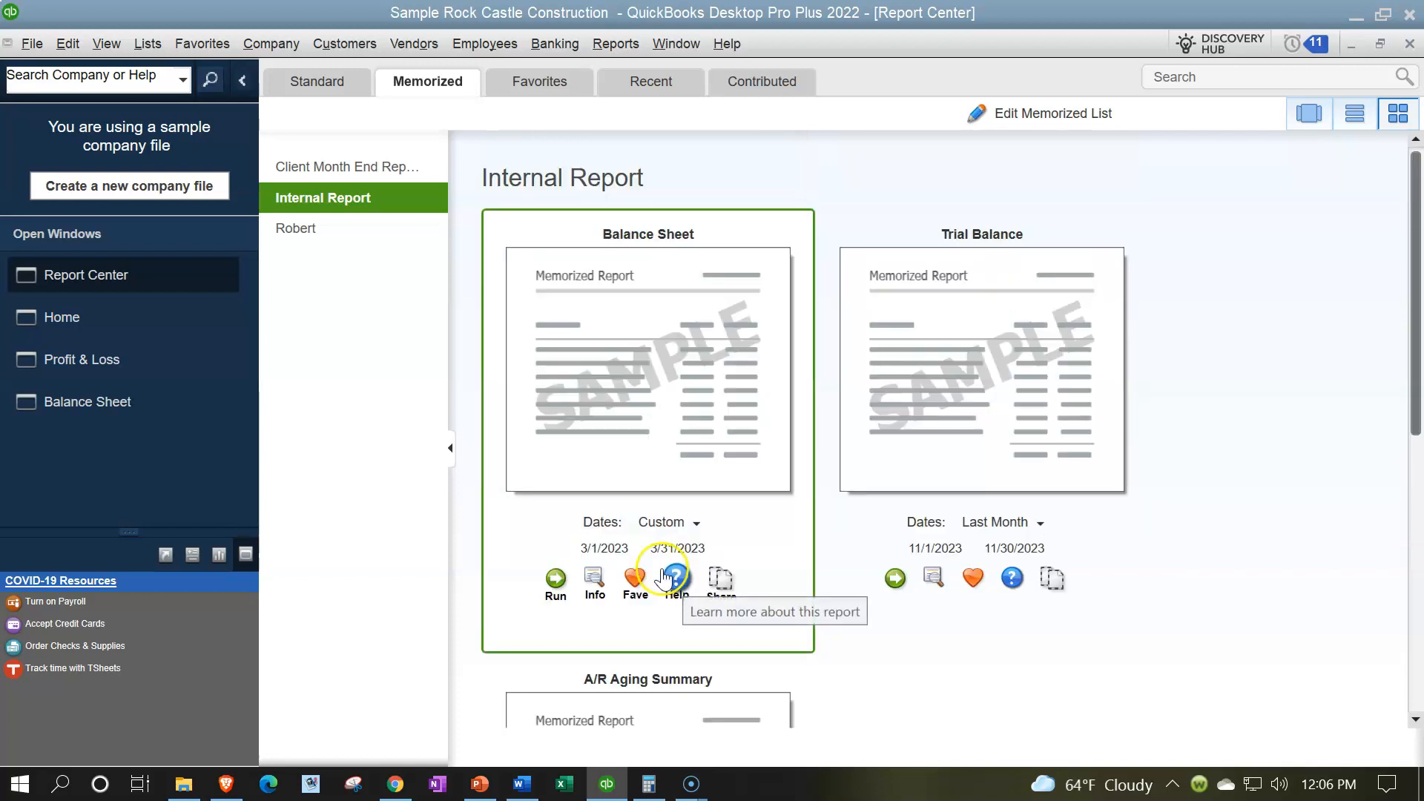
Step: Return to the standard reports and run the Sales by Customer Summary from the Sales category
{"action": "left_click", "coordinate": [296, 83]}
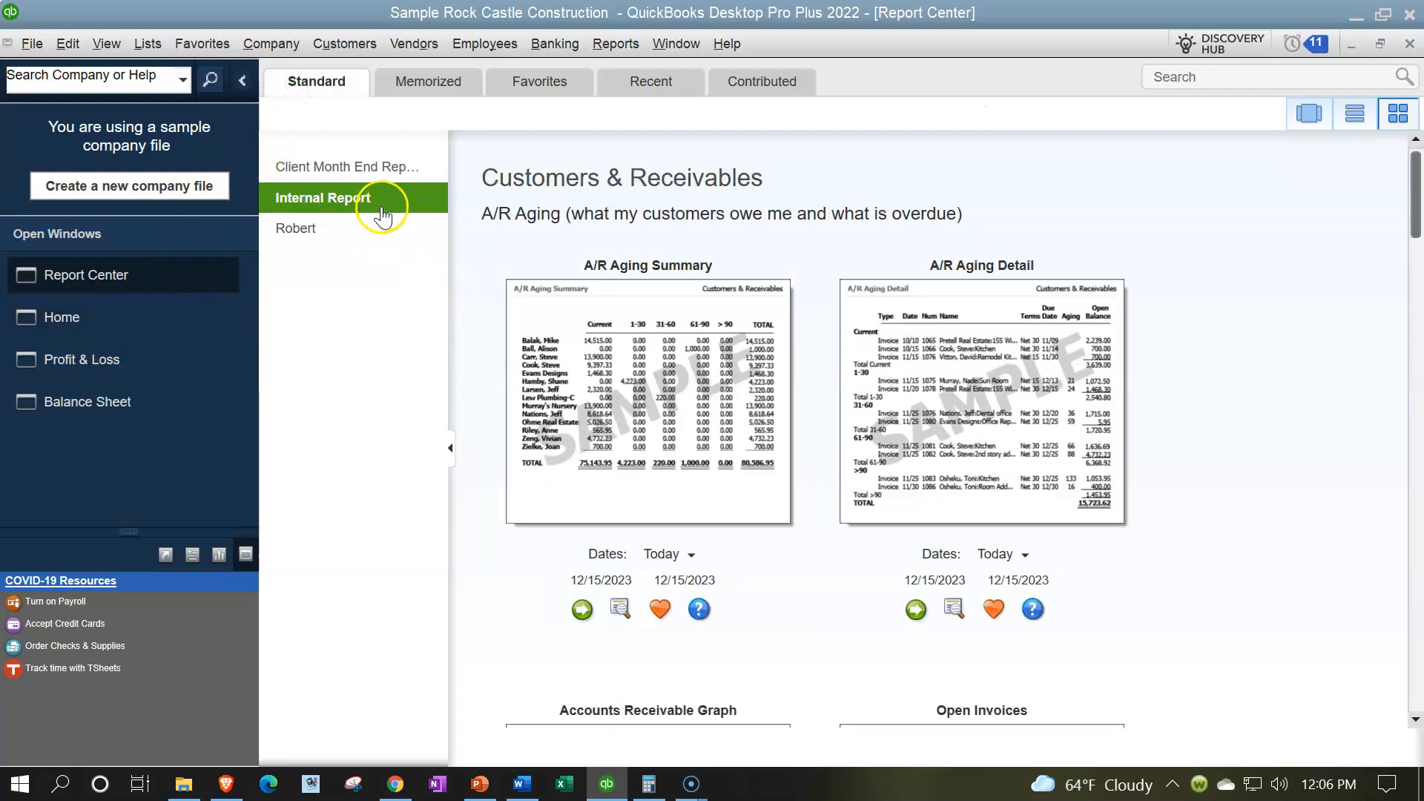
{"action": "left_click", "coordinate": [334, 236]}
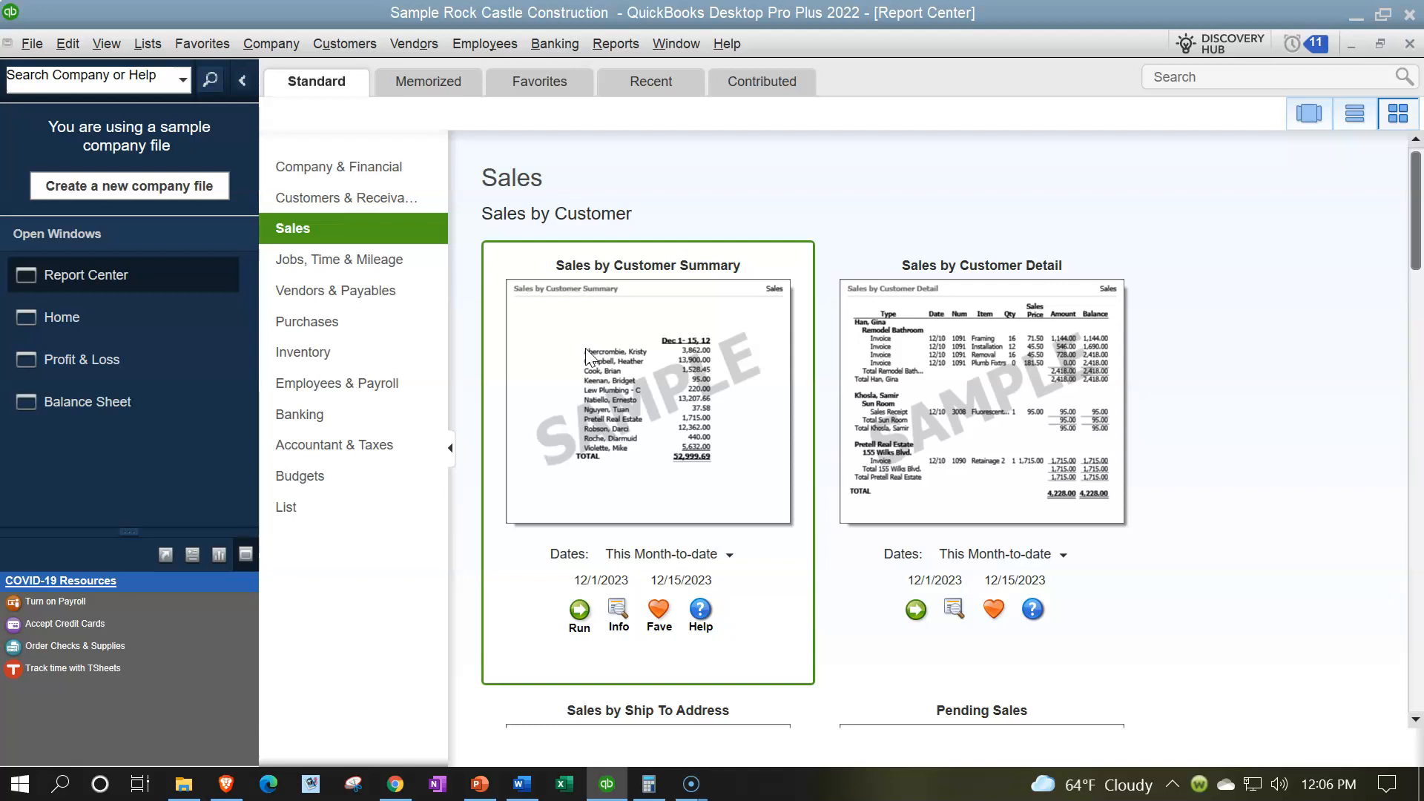
{"action": "scroll", "coordinate": [587, 354], "scroll_direction": "down", "scroll_amount": 3}
{"action": "scroll", "coordinate": [587, 354], "scroll_direction": "up", "scroll_amount": 2}
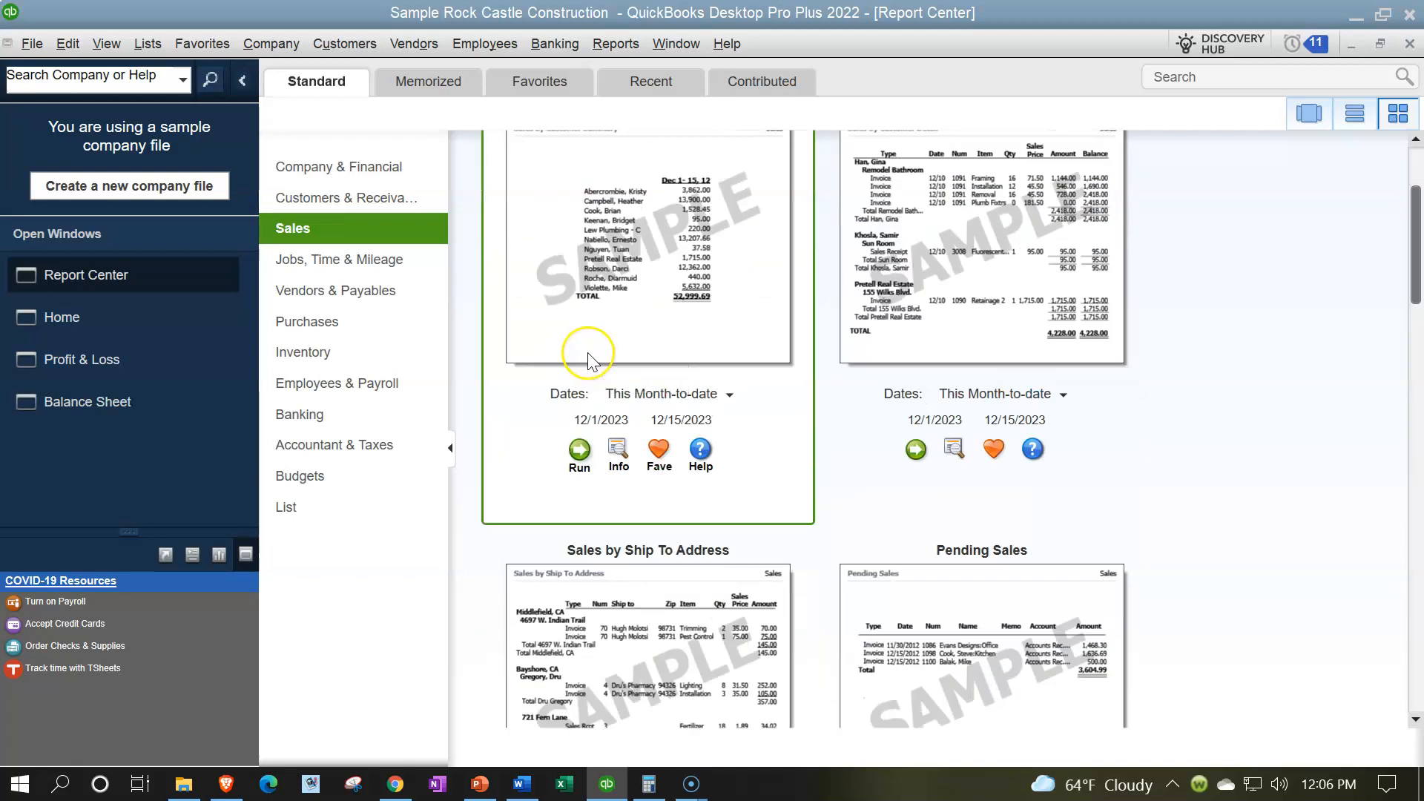
{"action": "scroll", "coordinate": [589, 360], "scroll_direction": "up", "scroll_amount": 1}
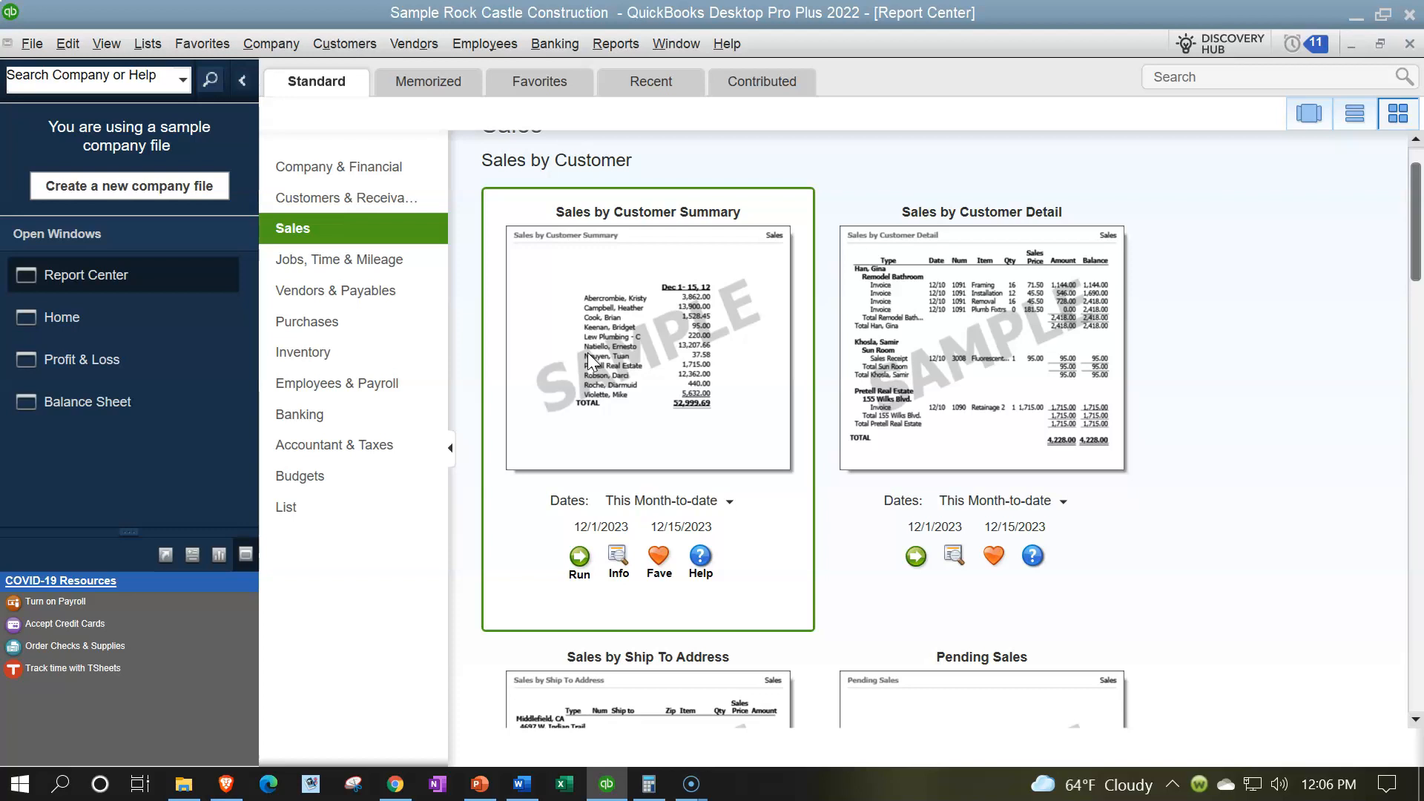
{"action": "left_click", "coordinate": [580, 557]}
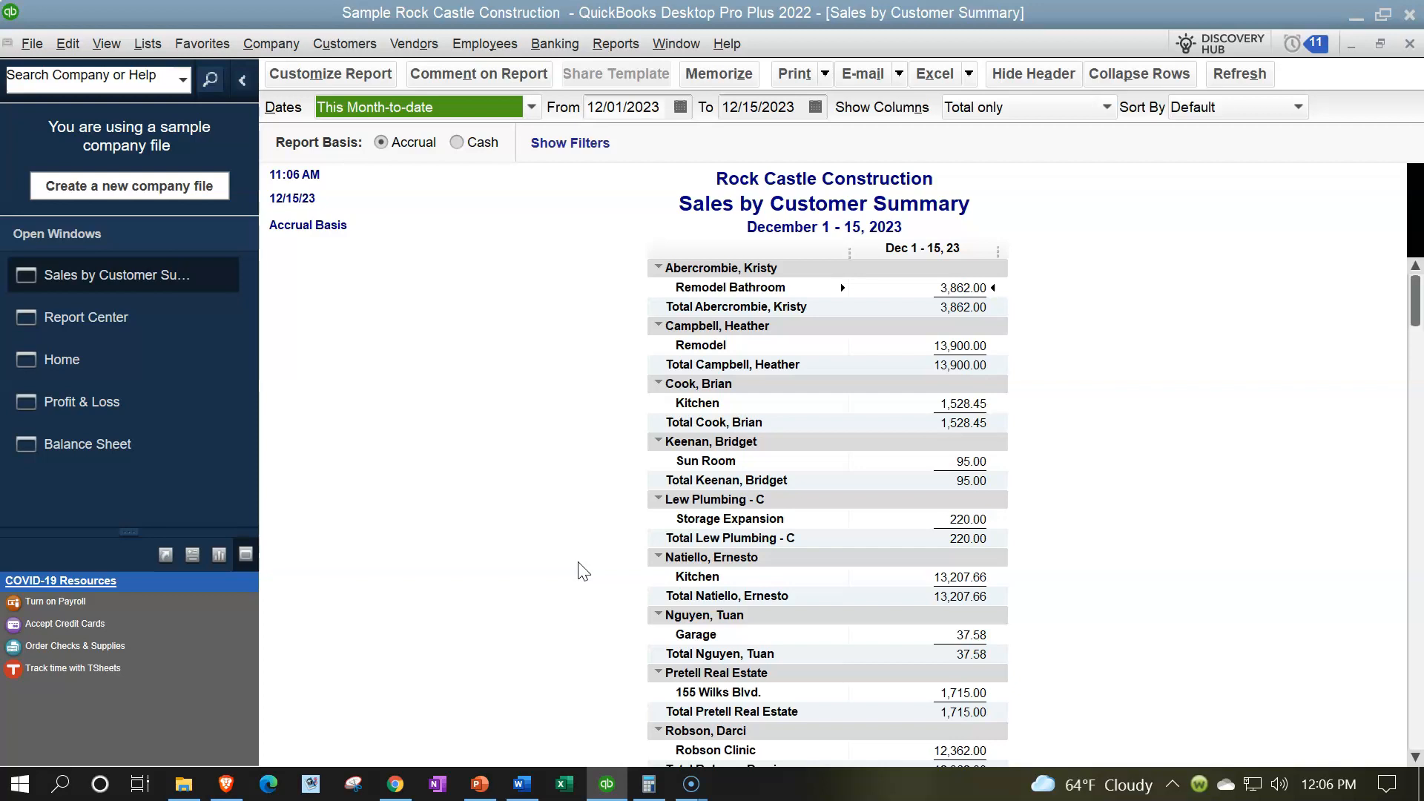
Step: Set the Sales by Customer Summary date range from 01/01/2023 to 03/31/2023
{"action": "key", "text": "Tab"}
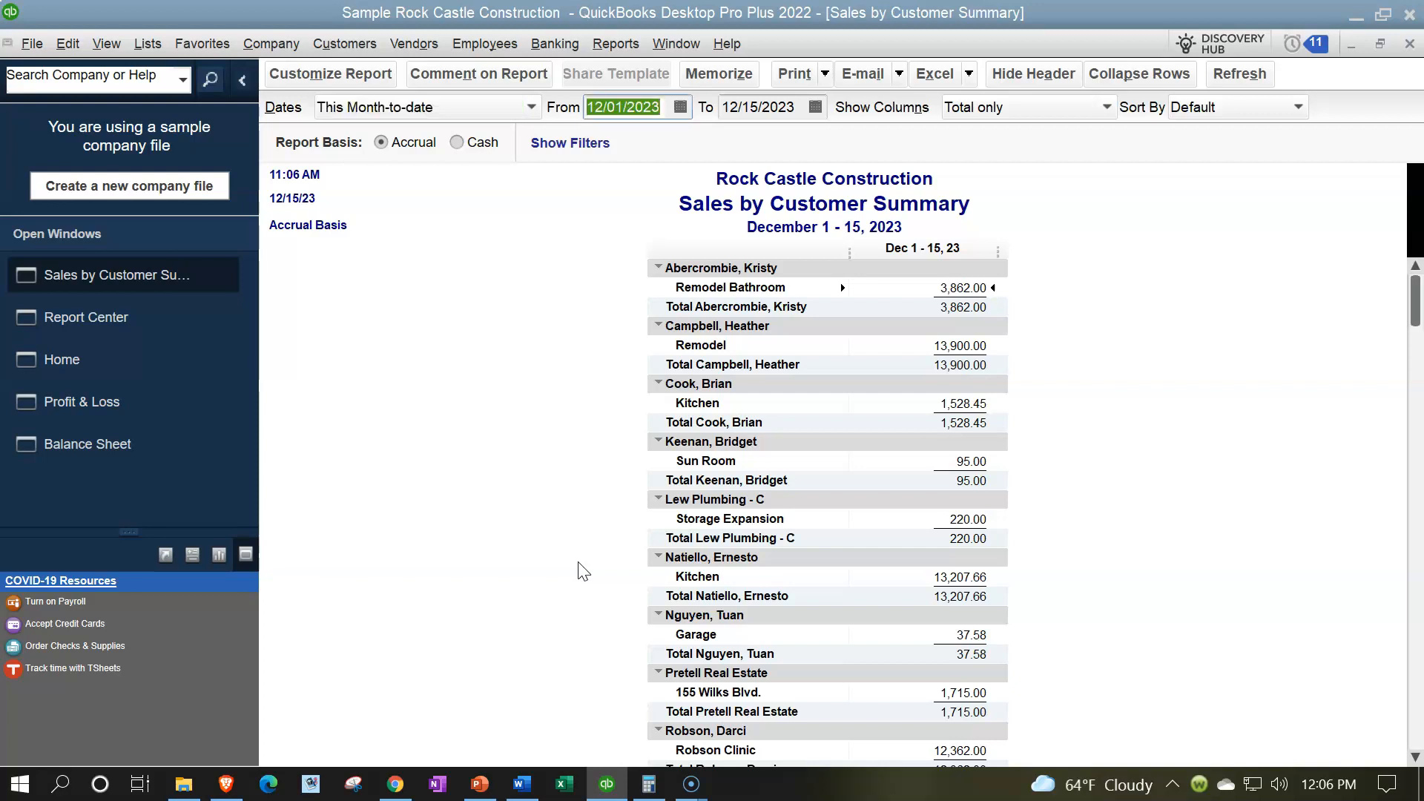
{"action": "type", "text": "0101"}
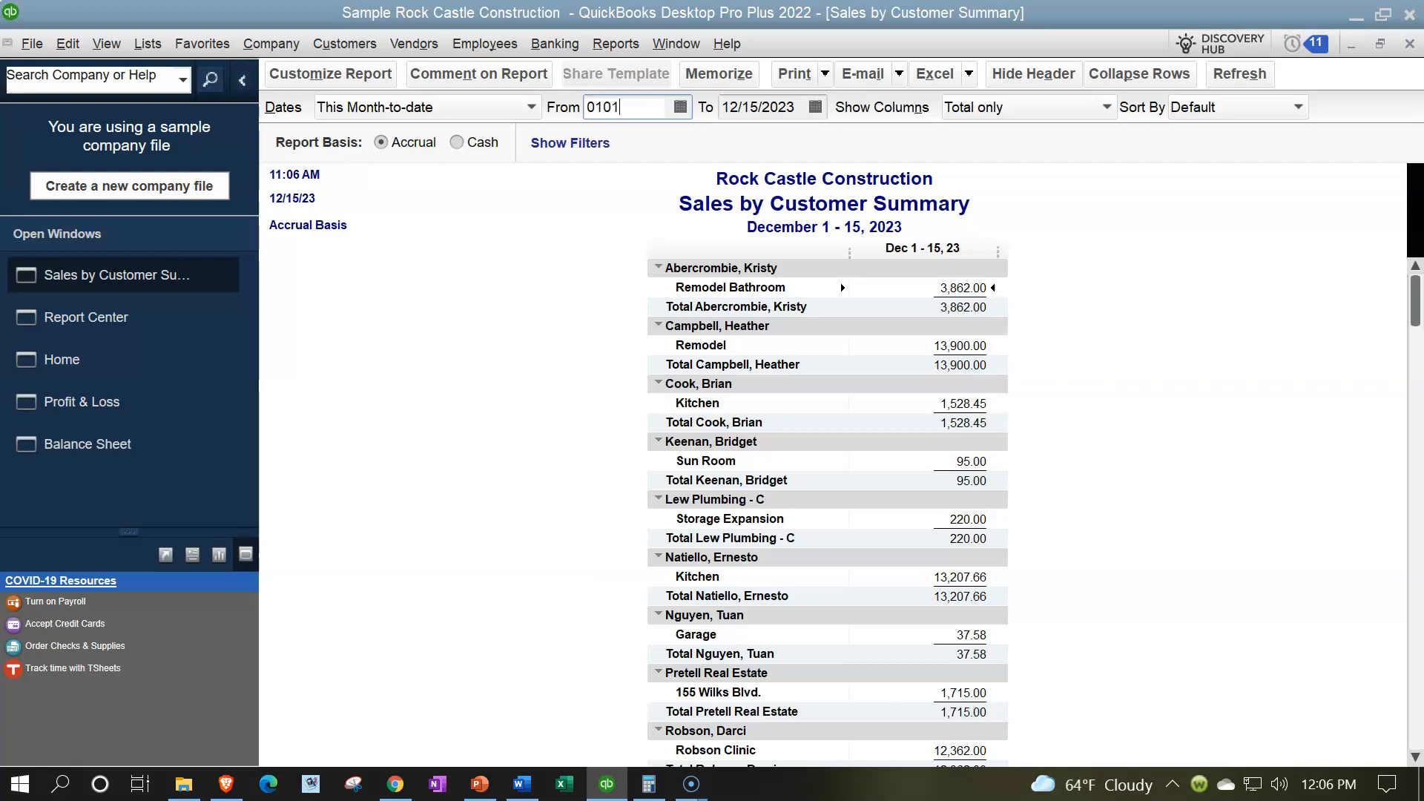
{"action": "key", "text": "Tab"}
{"action": "type", "text": "0"}
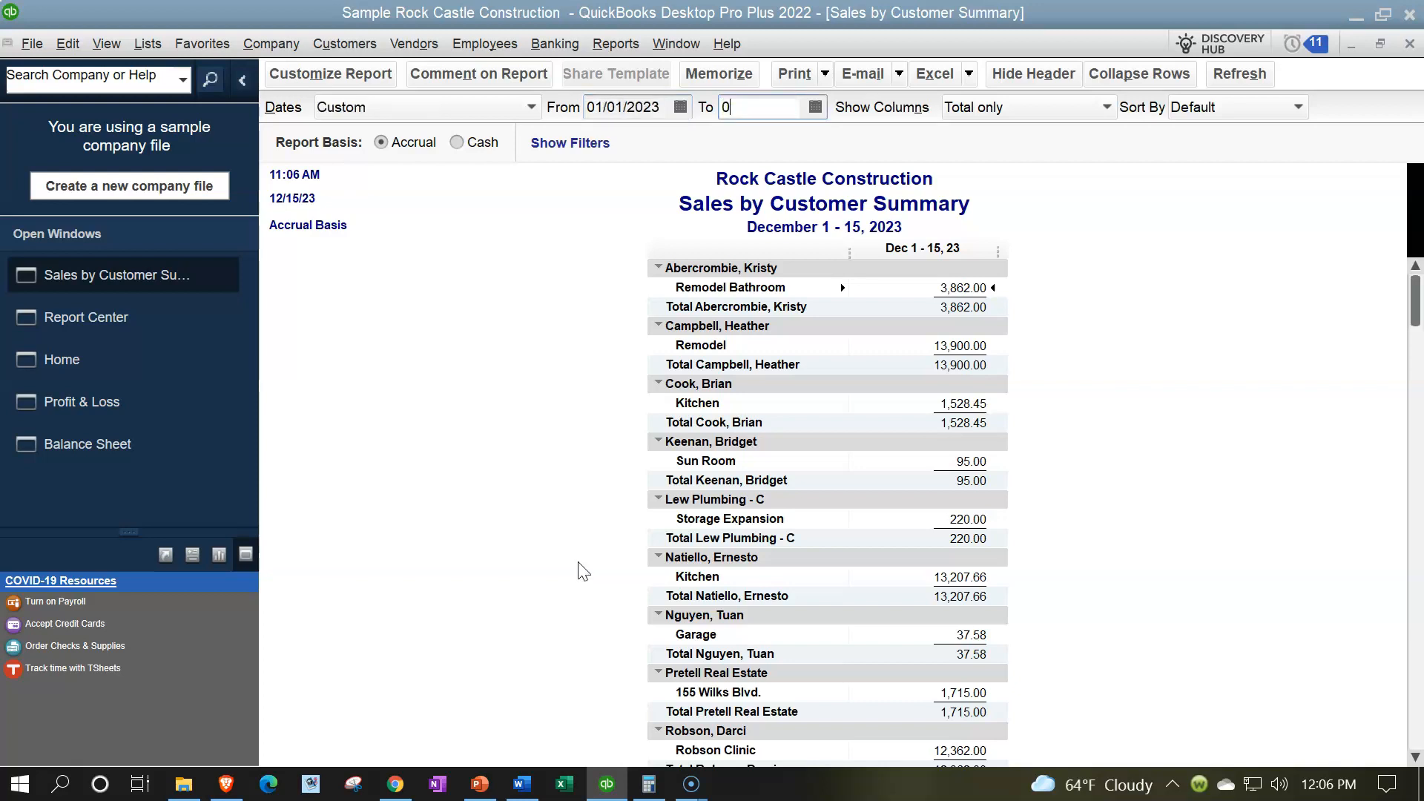
{"action": "type", "text": "3/31/2023"}
{"action": "key", "text": "Tab"}
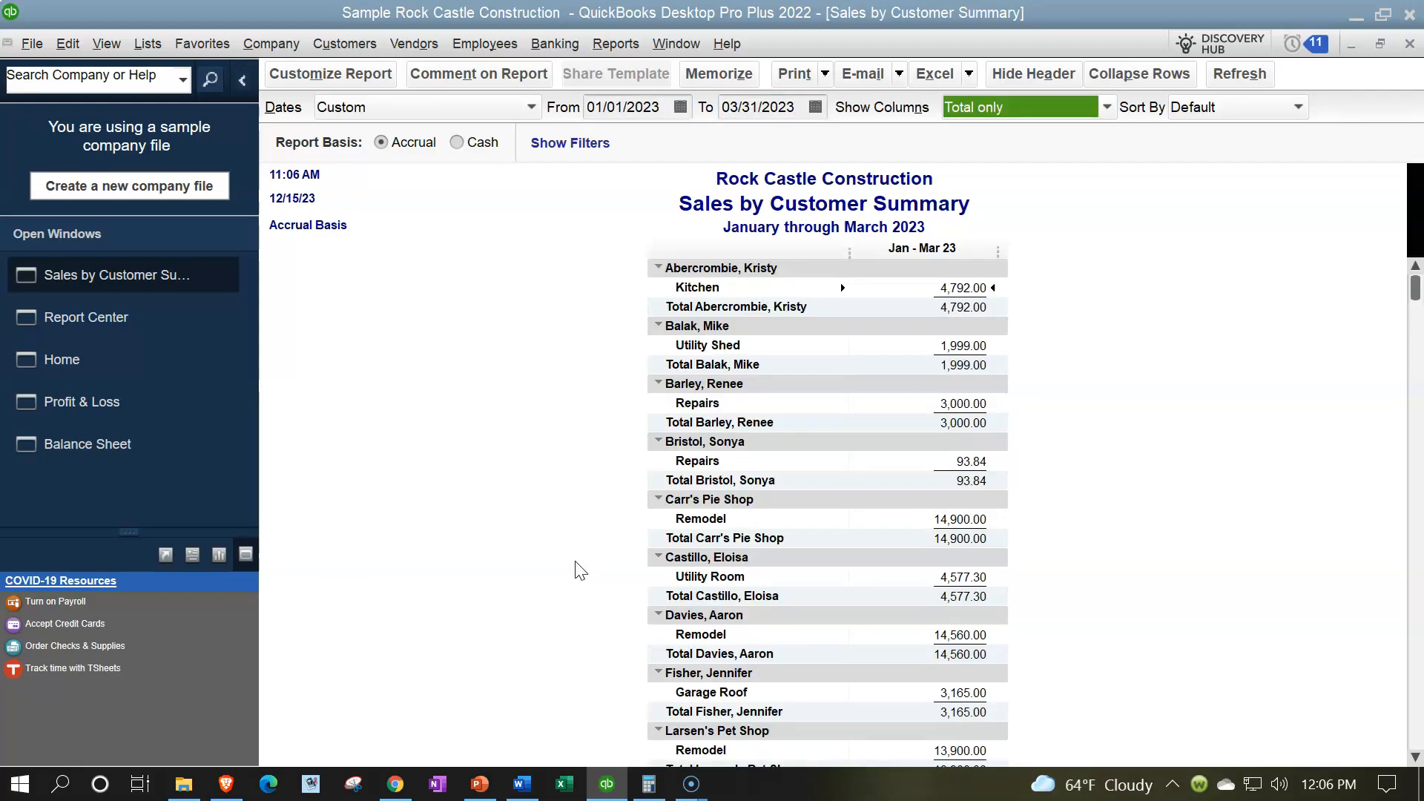
Step: Remove the date prepared, time prepared and report basis from the Sales by Customer Summary header, and enter the preparer's name as the extra footer line
{"action": "left_click", "coordinate": [345, 74]}
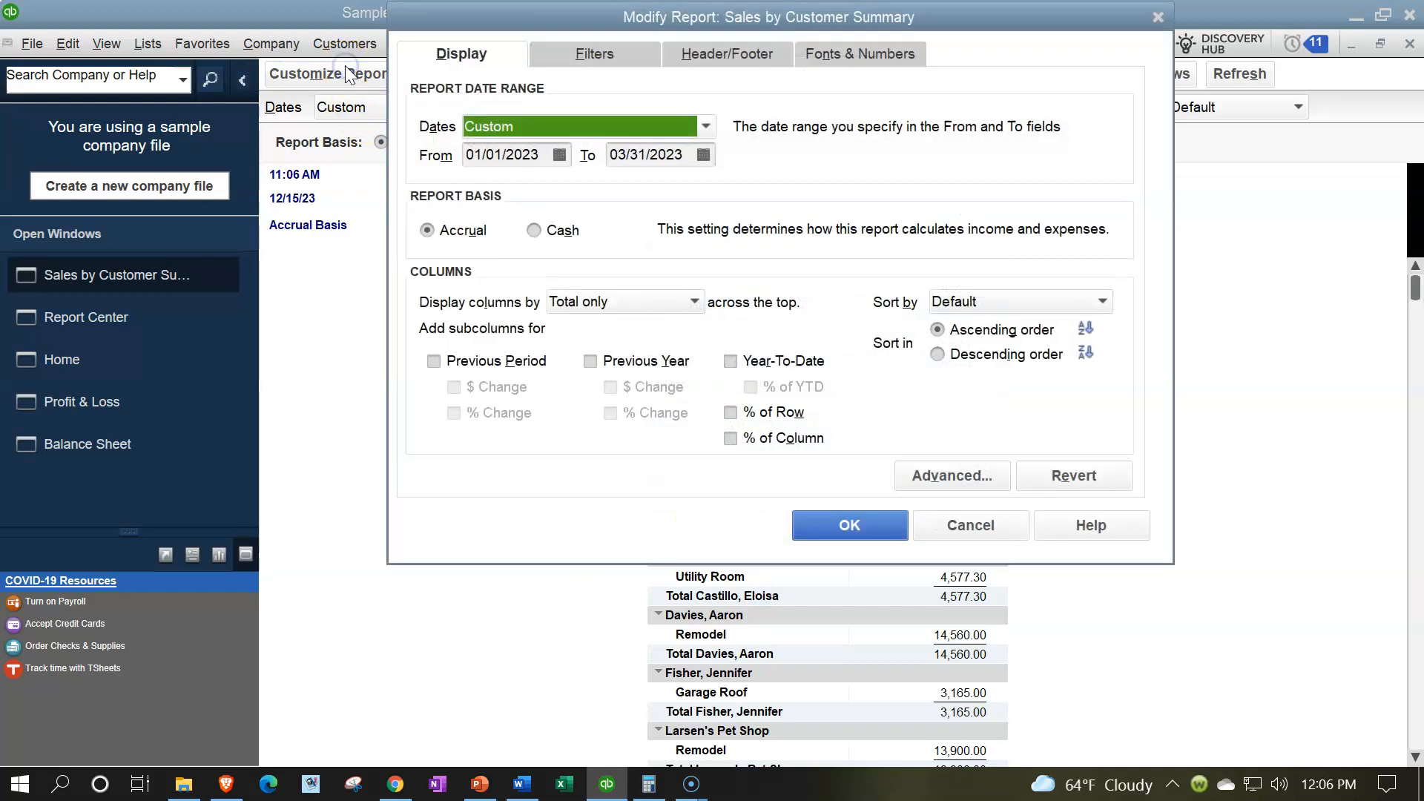
{"action": "left_click", "coordinate": [726, 53]}
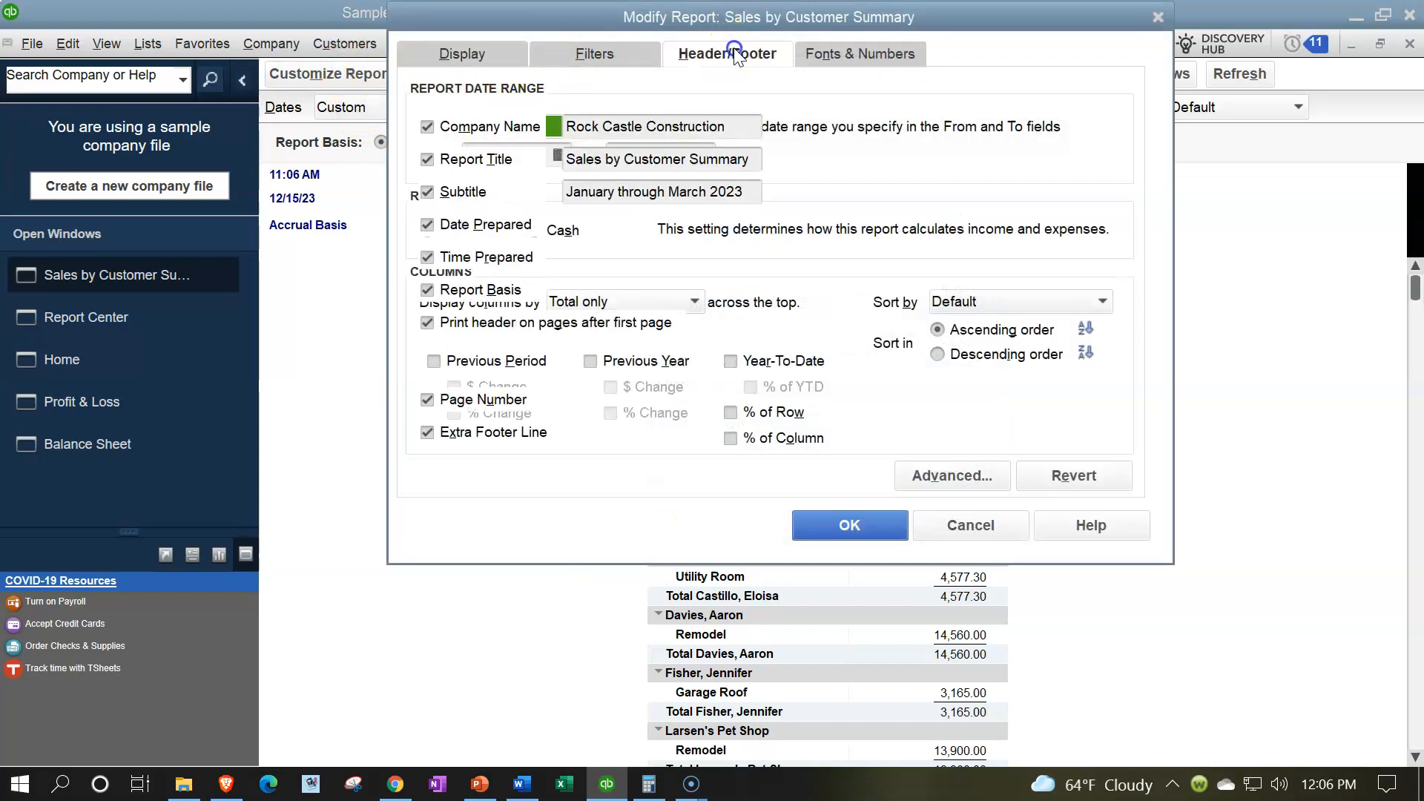
{"action": "left_click", "coordinate": [427, 224]}
{"action": "left_click", "coordinate": [427, 256]}
{"action": "left_click", "coordinate": [422, 297]}
{"action": "left_click", "coordinate": [601, 433]}
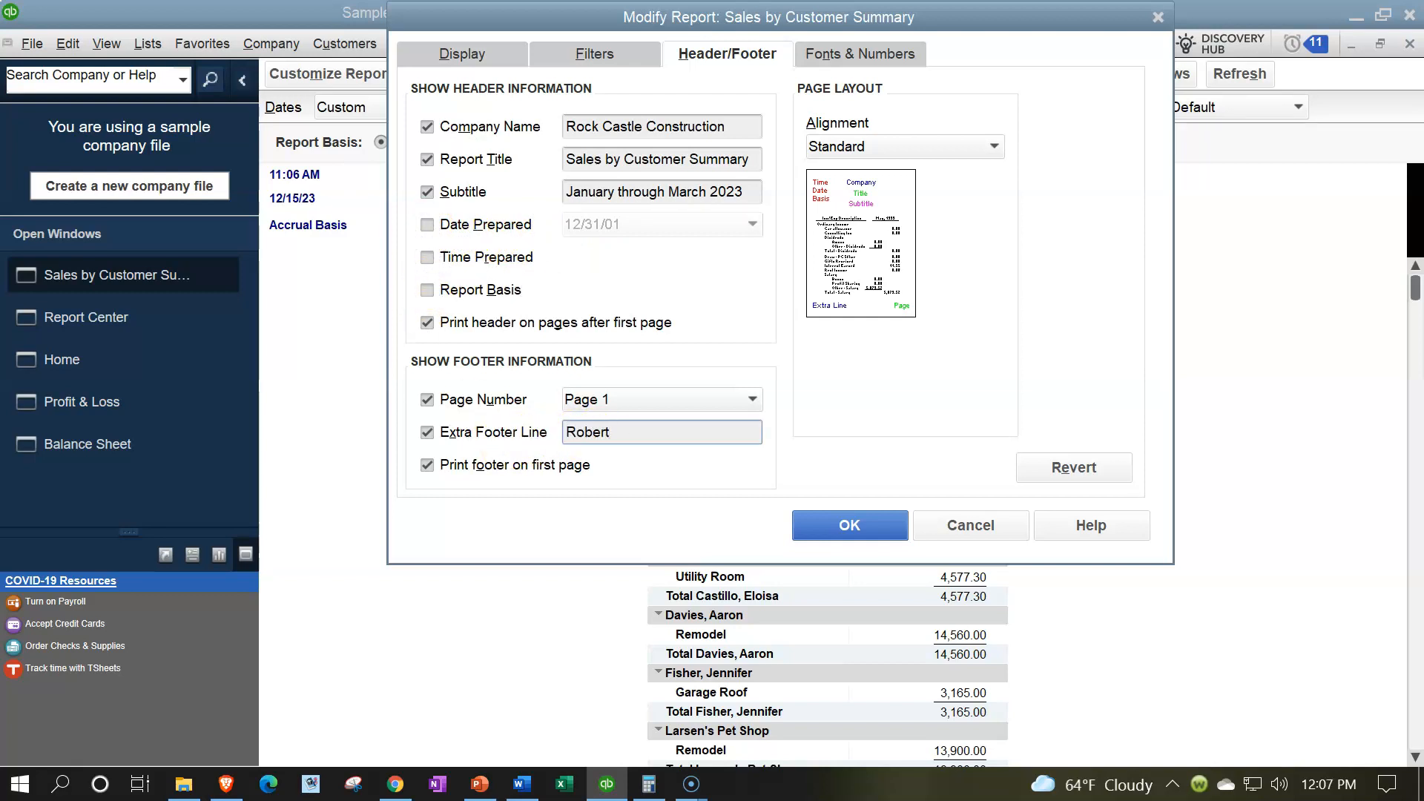
Step: Set the Sales by Customer Summary column label font to size 12 and apply the change to all related fonts
{"action": "left_click", "coordinate": [865, 55]}
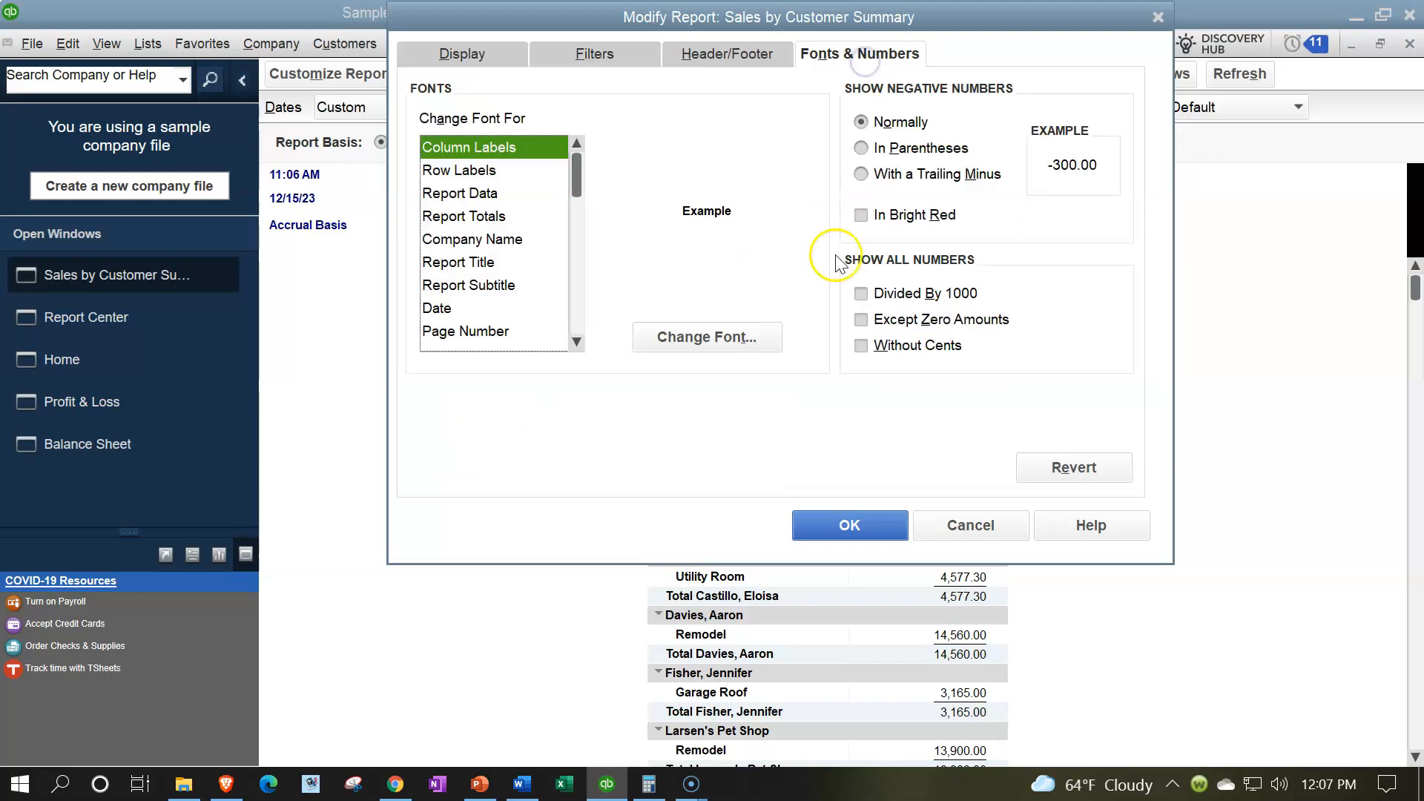
{"action": "left_click", "coordinate": [706, 336]}
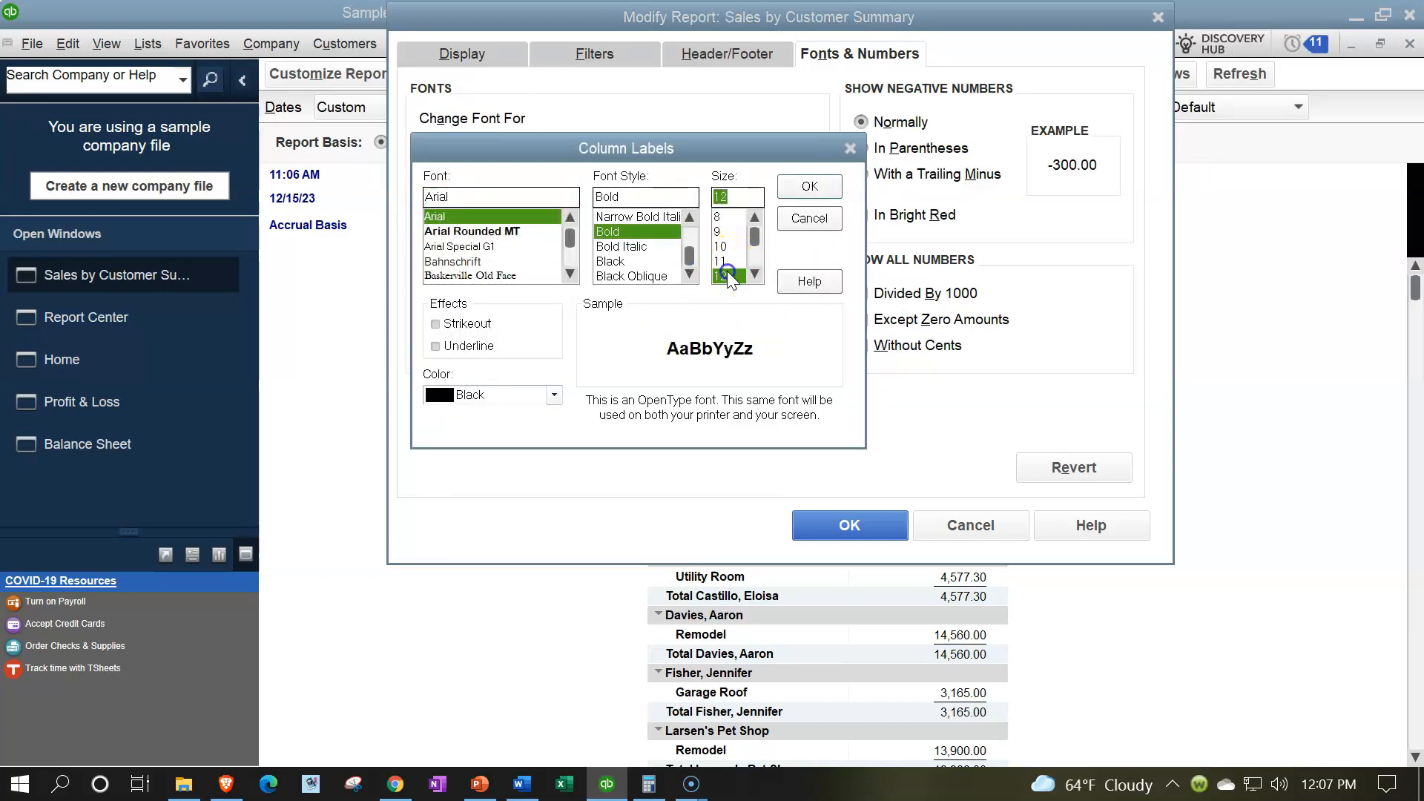
{"action": "left_click", "coordinate": [800, 189]}
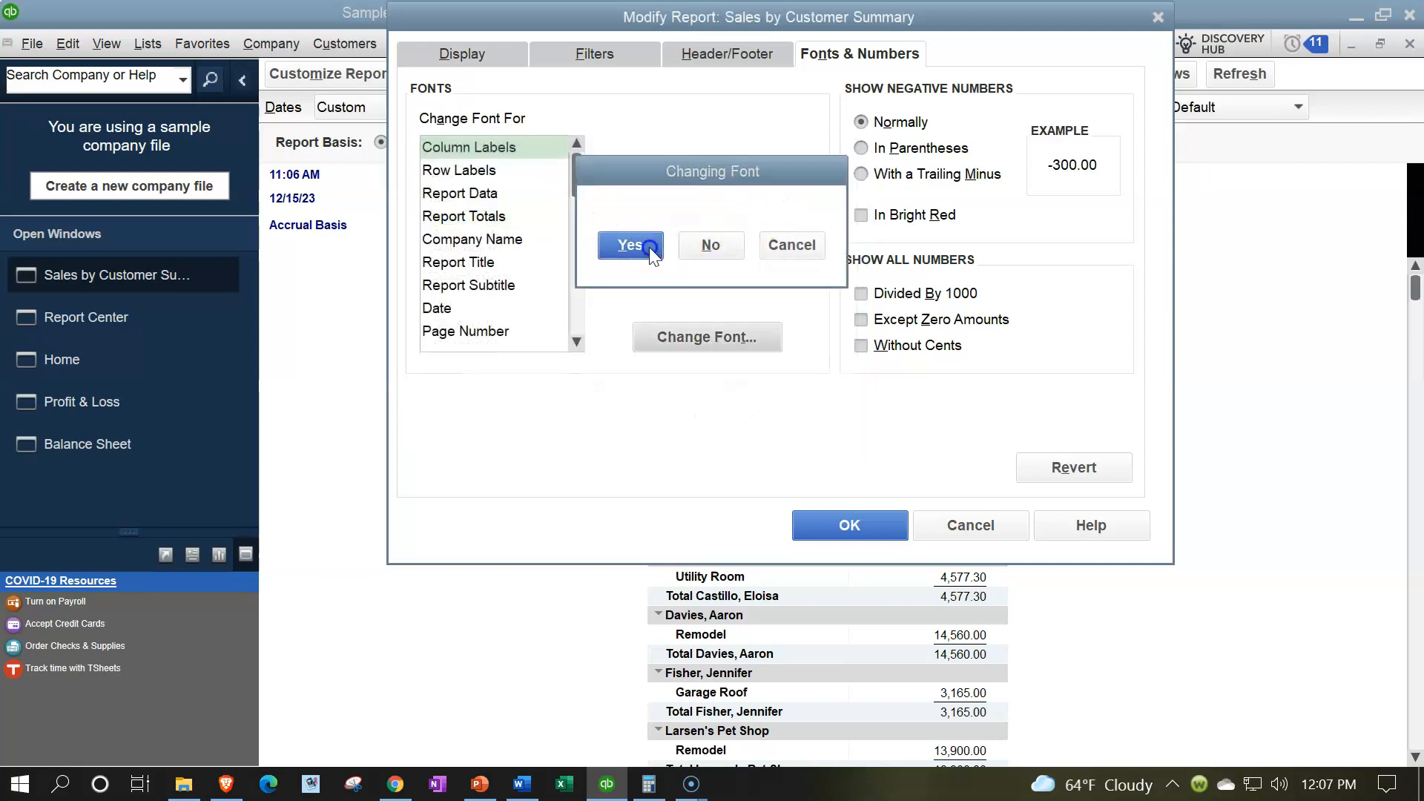
{"action": "left_click", "coordinate": [631, 245]}
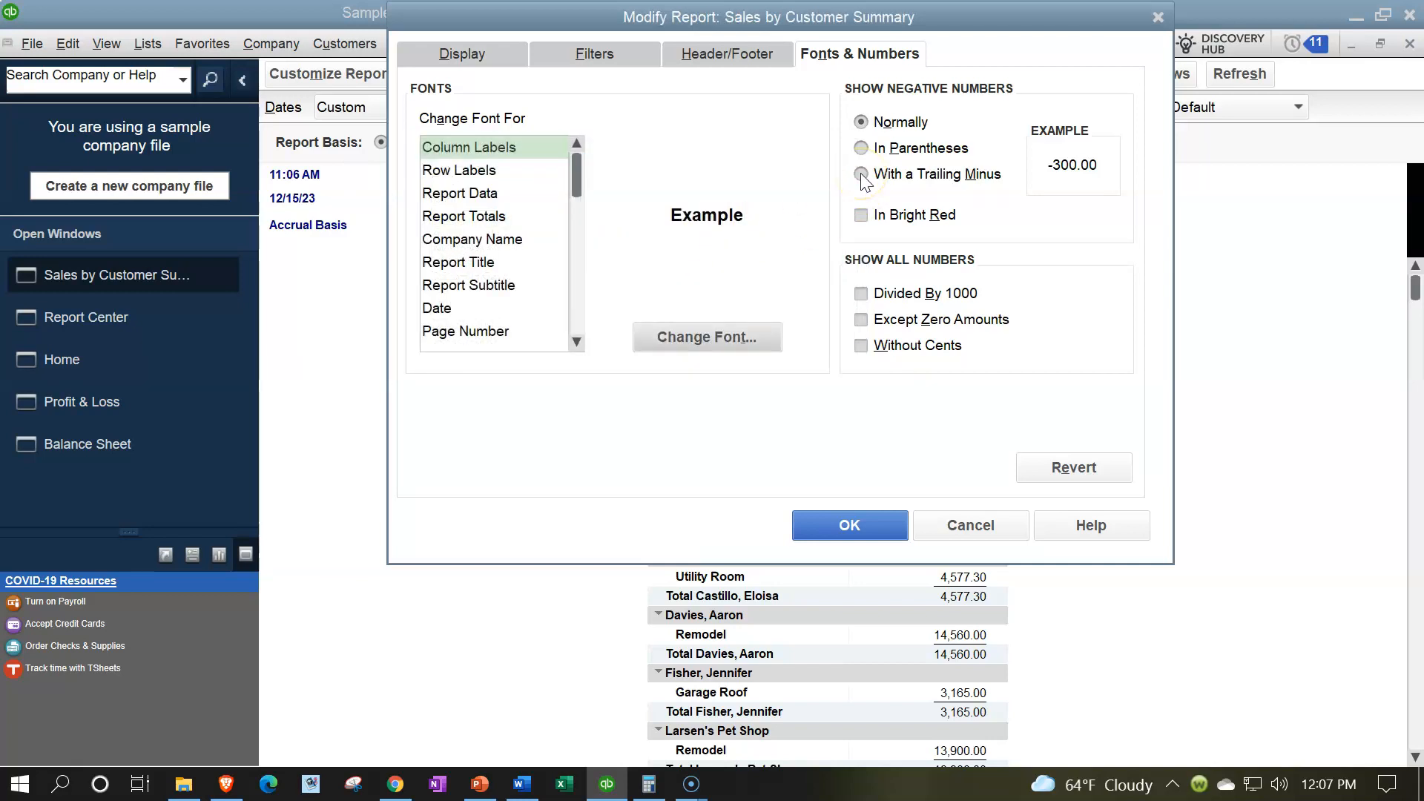
Step: Format the report with negative numbers in parentheses and bright red and amounts without cents, and widen the customer name column to fit
{"action": "left_click", "coordinate": [861, 147]}
{"action": "left_click", "coordinate": [862, 213]}
{"action": "left_click", "coordinate": [860, 347]}
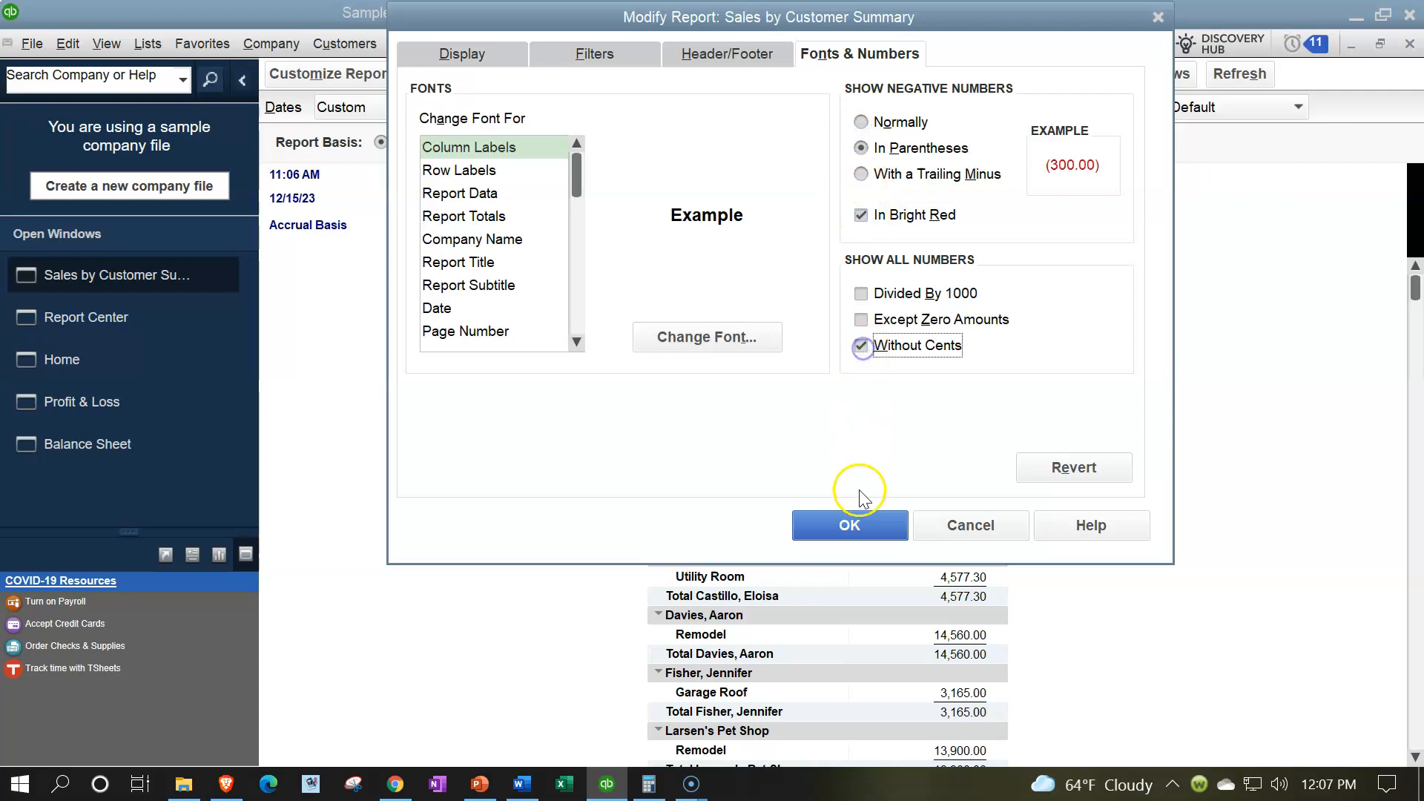
{"action": "left_click", "coordinate": [856, 530]}
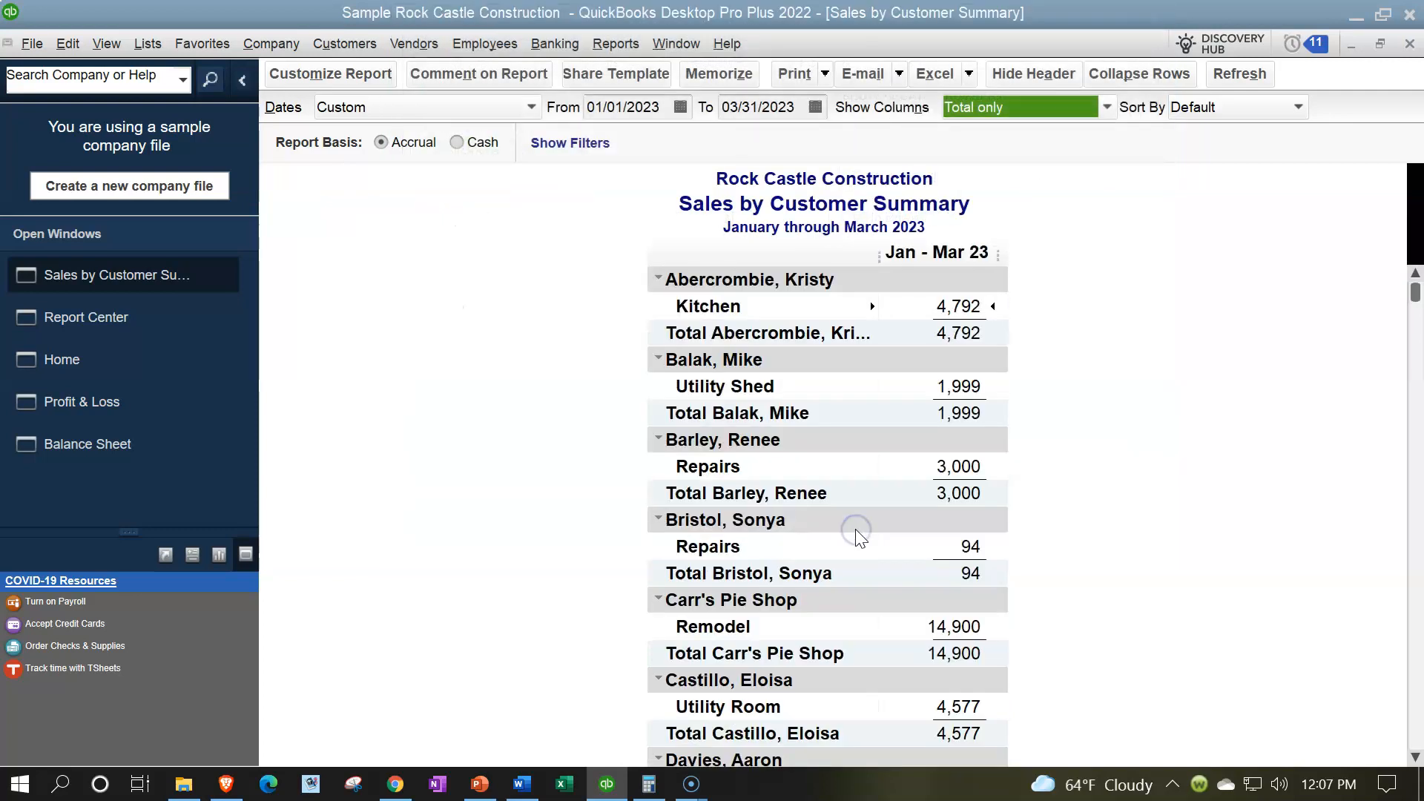
{"action": "left_click_drag", "start_coordinate": [879, 254], "coordinate": [936, 246]}
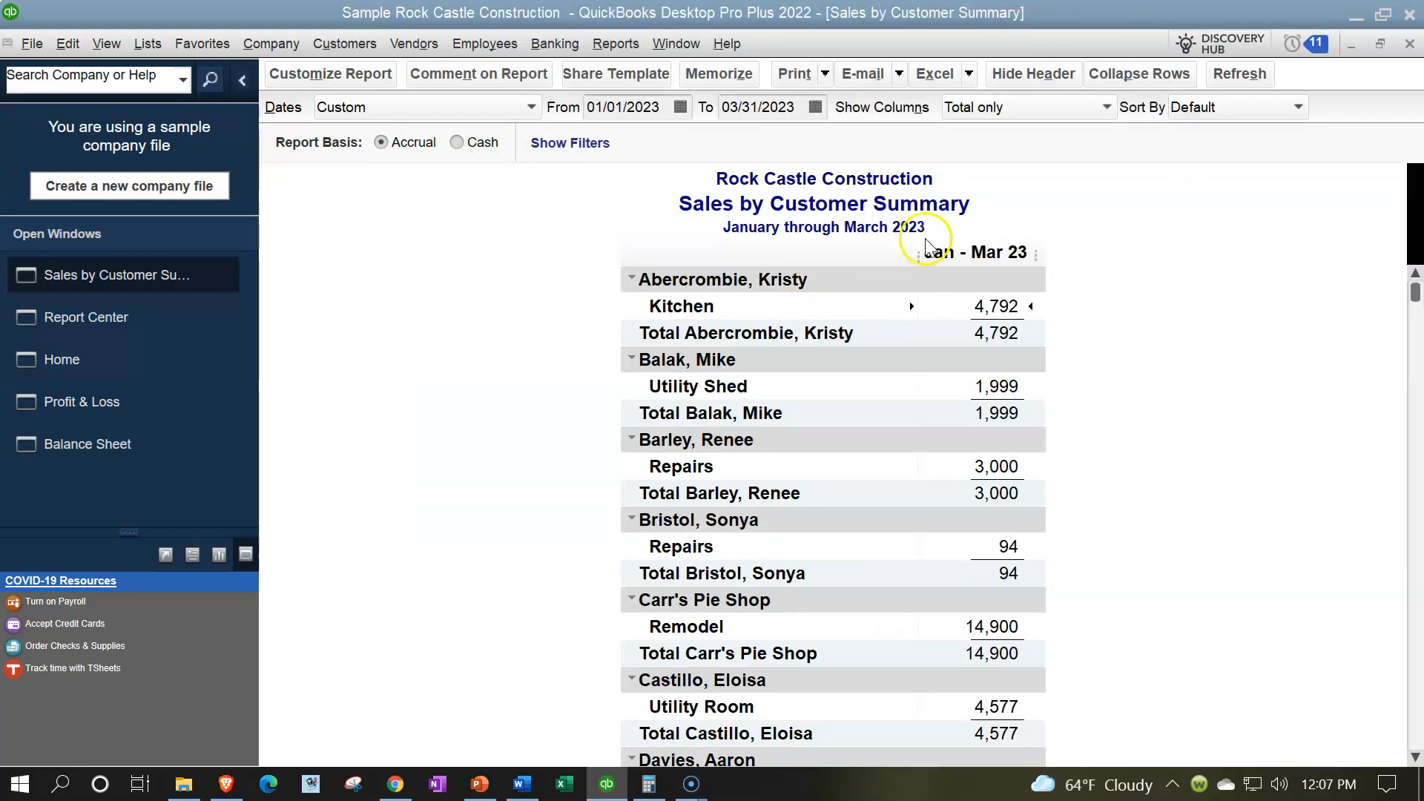
Step: Memorize the Sales by Customer Summary in the Internal Report group and close the report
{"action": "left_click", "coordinate": [731, 76]}
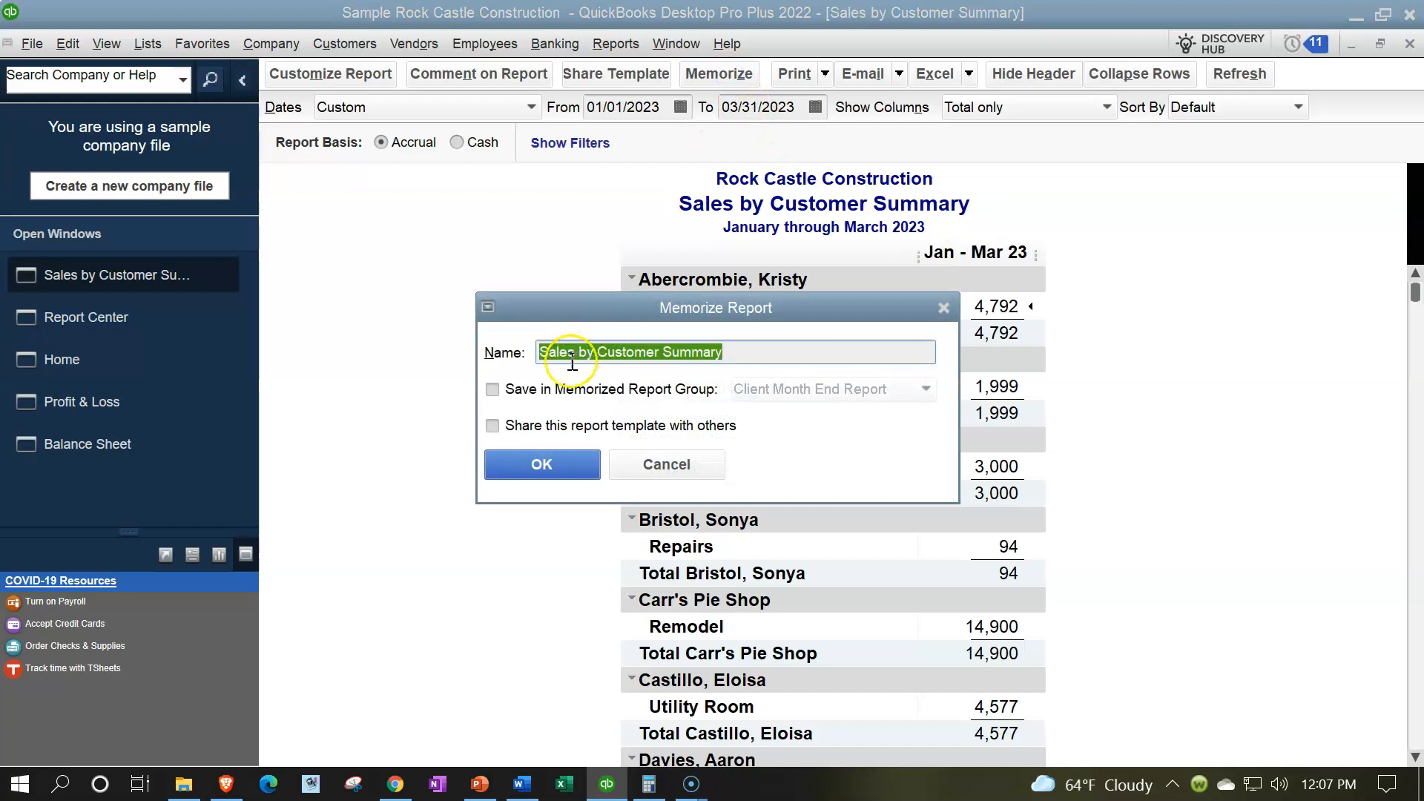
{"action": "left_click", "coordinate": [493, 389]}
{"action": "left_click", "coordinate": [859, 390]}
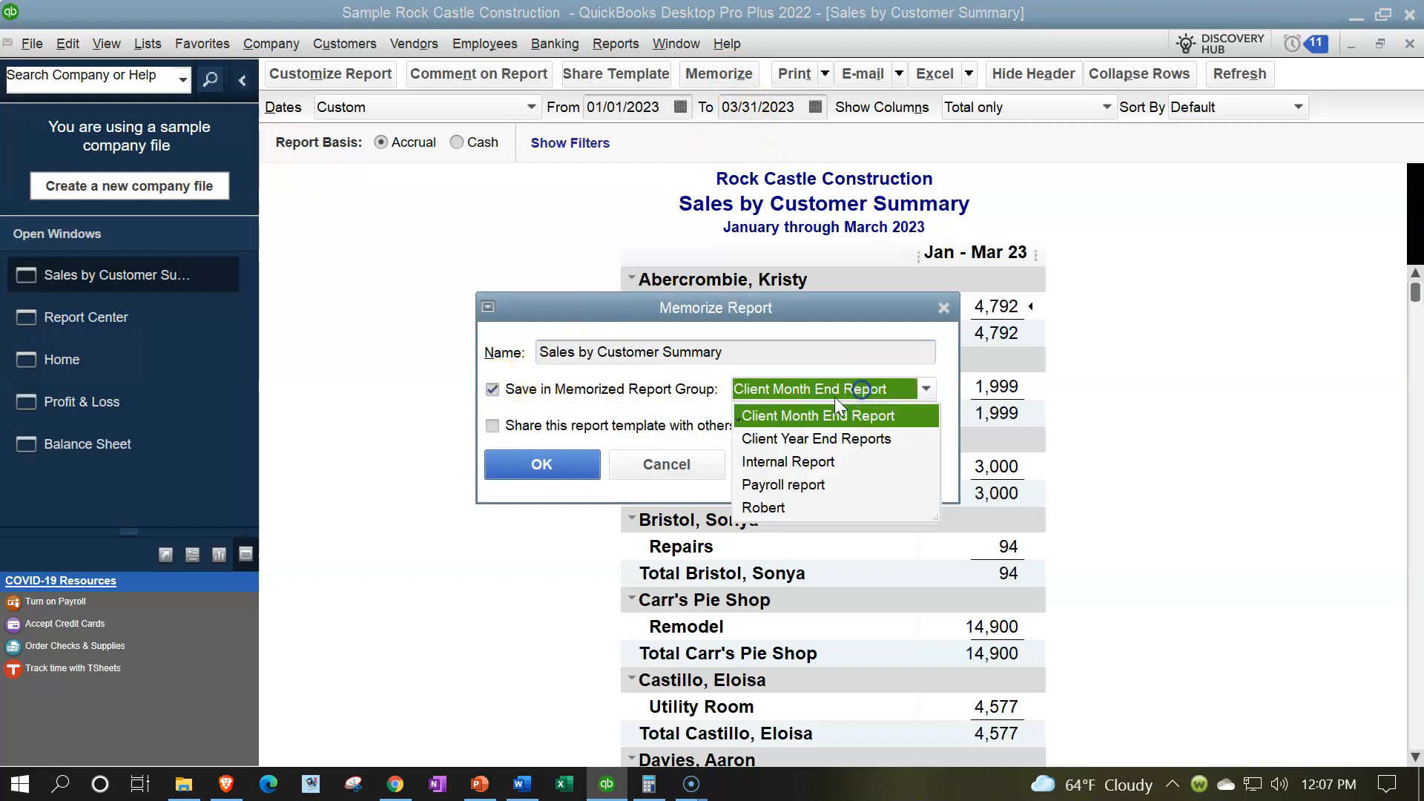
{"action": "left_click", "coordinate": [800, 462]}
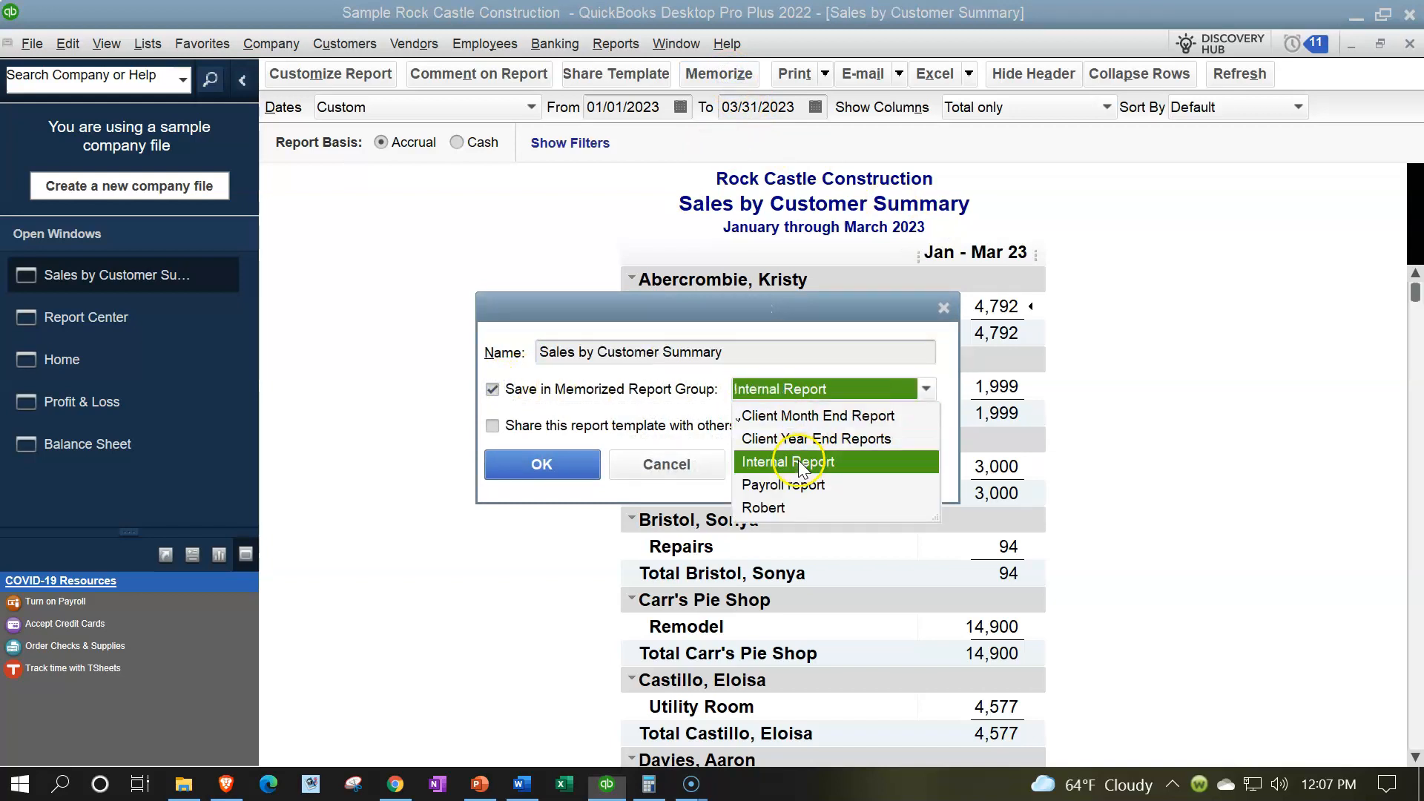
{"action": "left_click", "coordinate": [581, 469]}
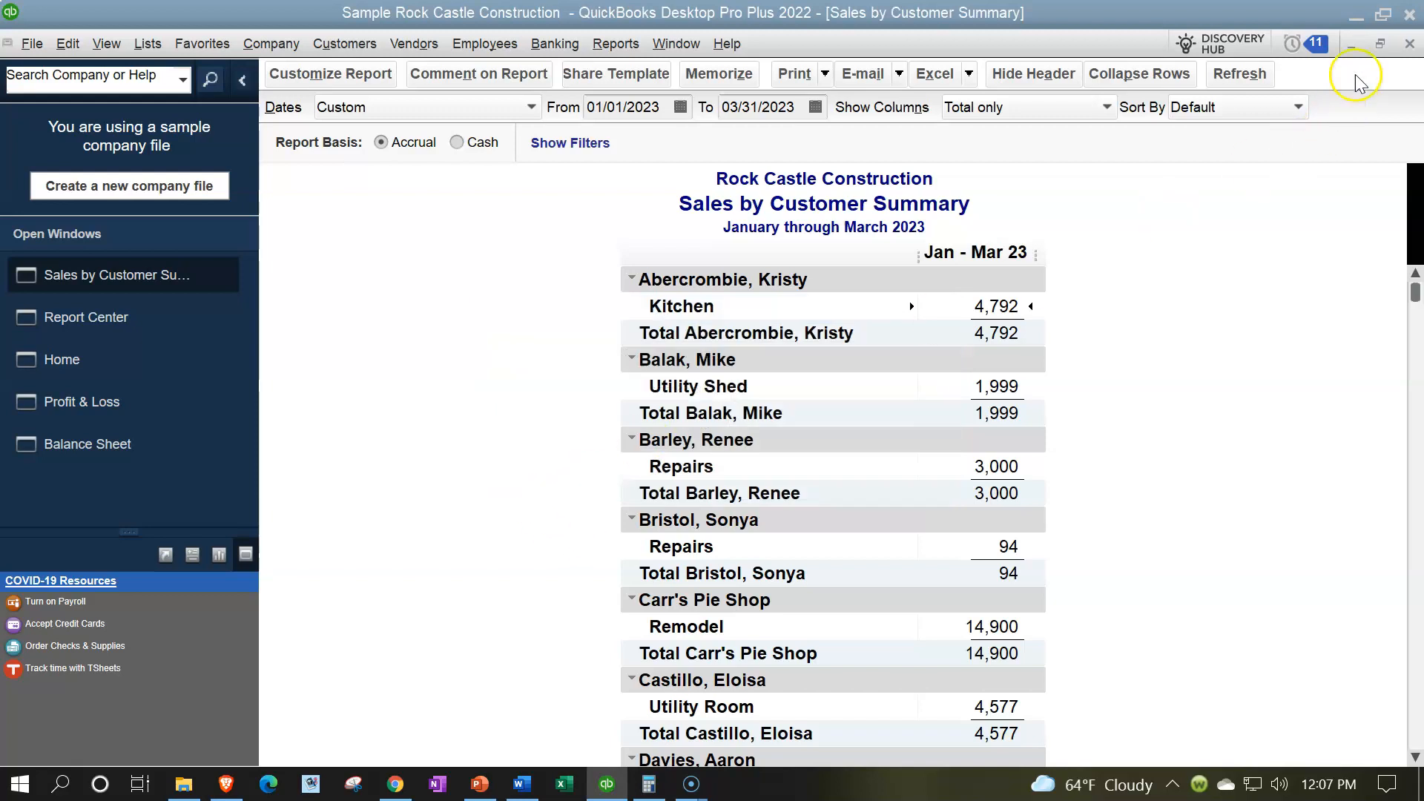
{"action": "left_click", "coordinate": [1410, 44]}
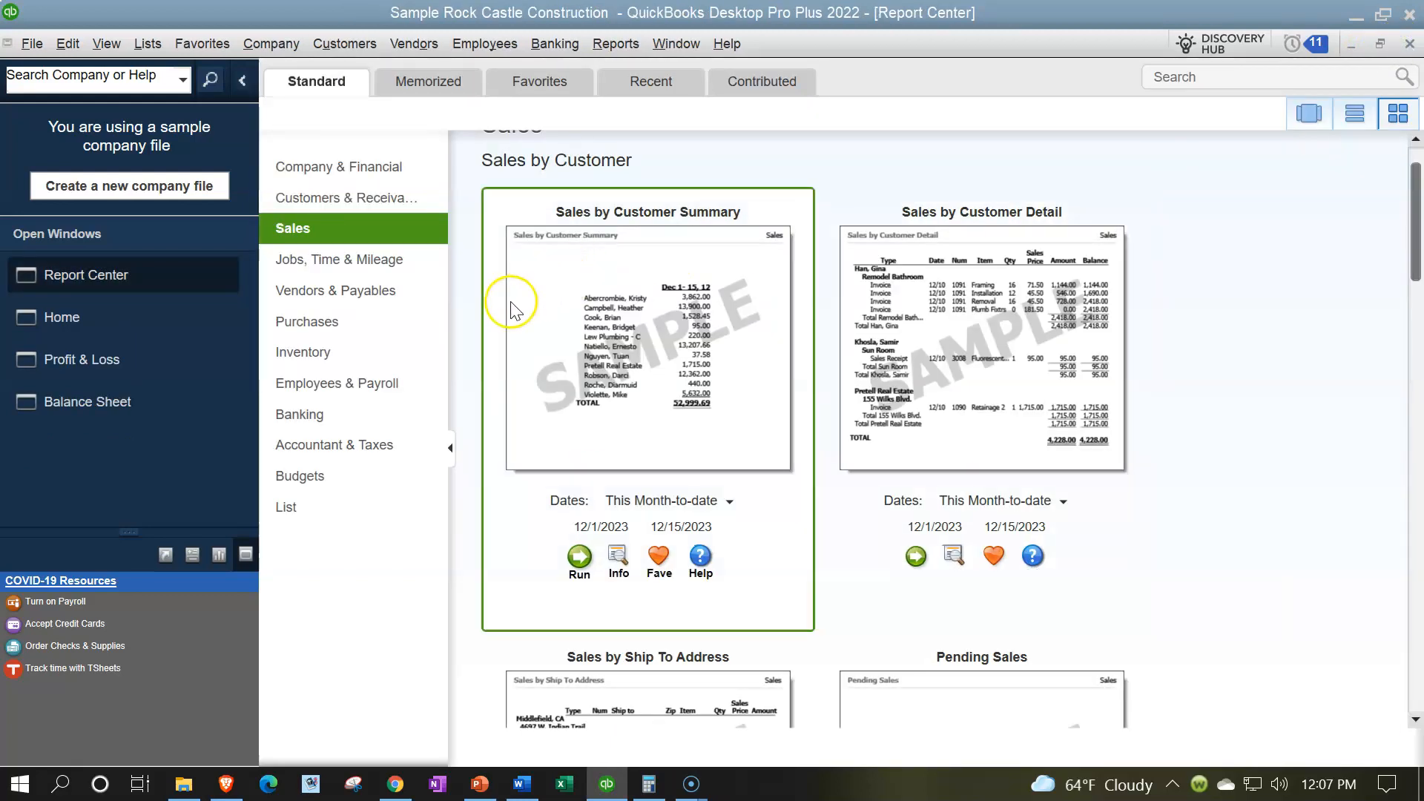
Step: Run the Sales by Item Summary from the Sales by Item section of the Sales reports
{"action": "scroll", "coordinate": [749, 375], "scroll_direction": "down", "scroll_amount": 6}
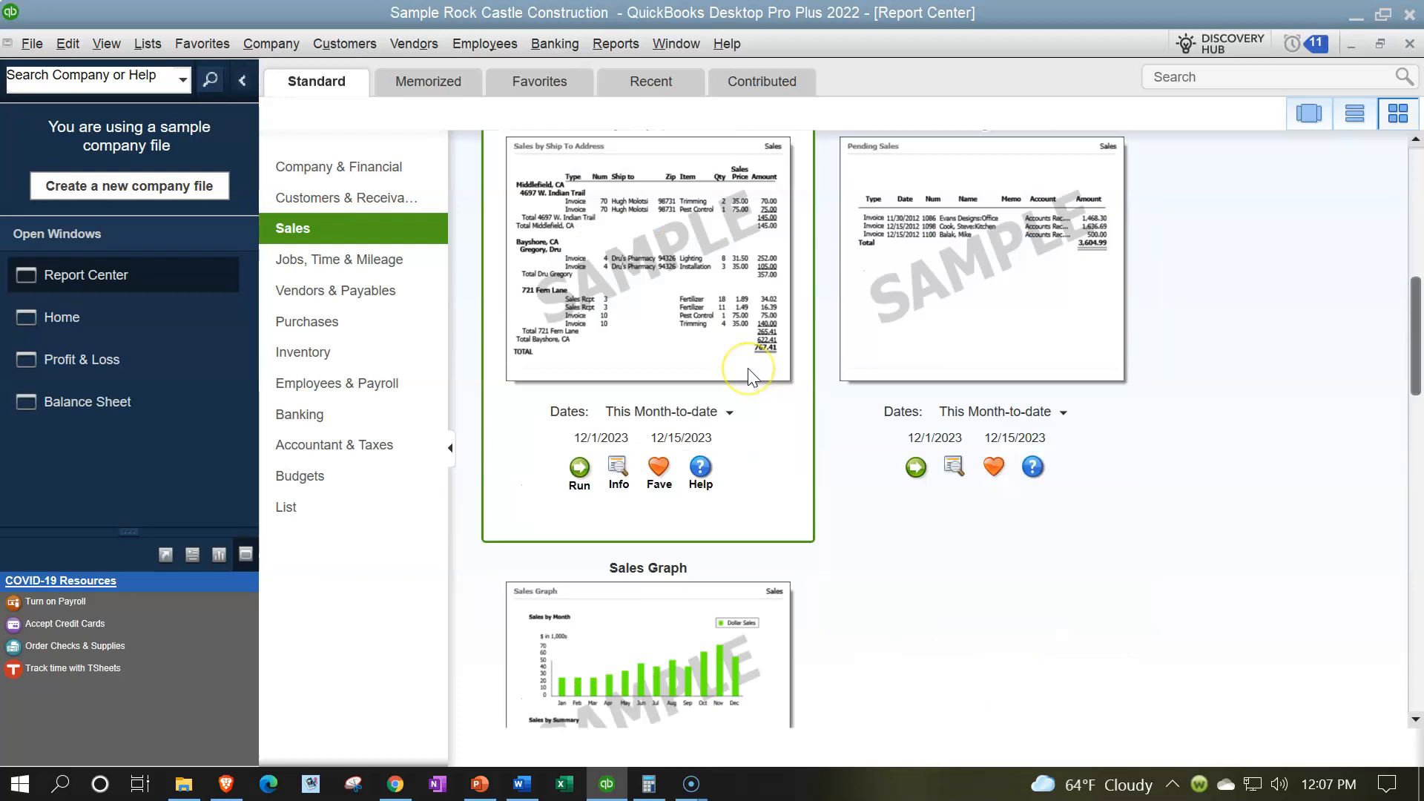
{"action": "scroll", "coordinate": [749, 371], "scroll_direction": "down", "scroll_amount": 9}
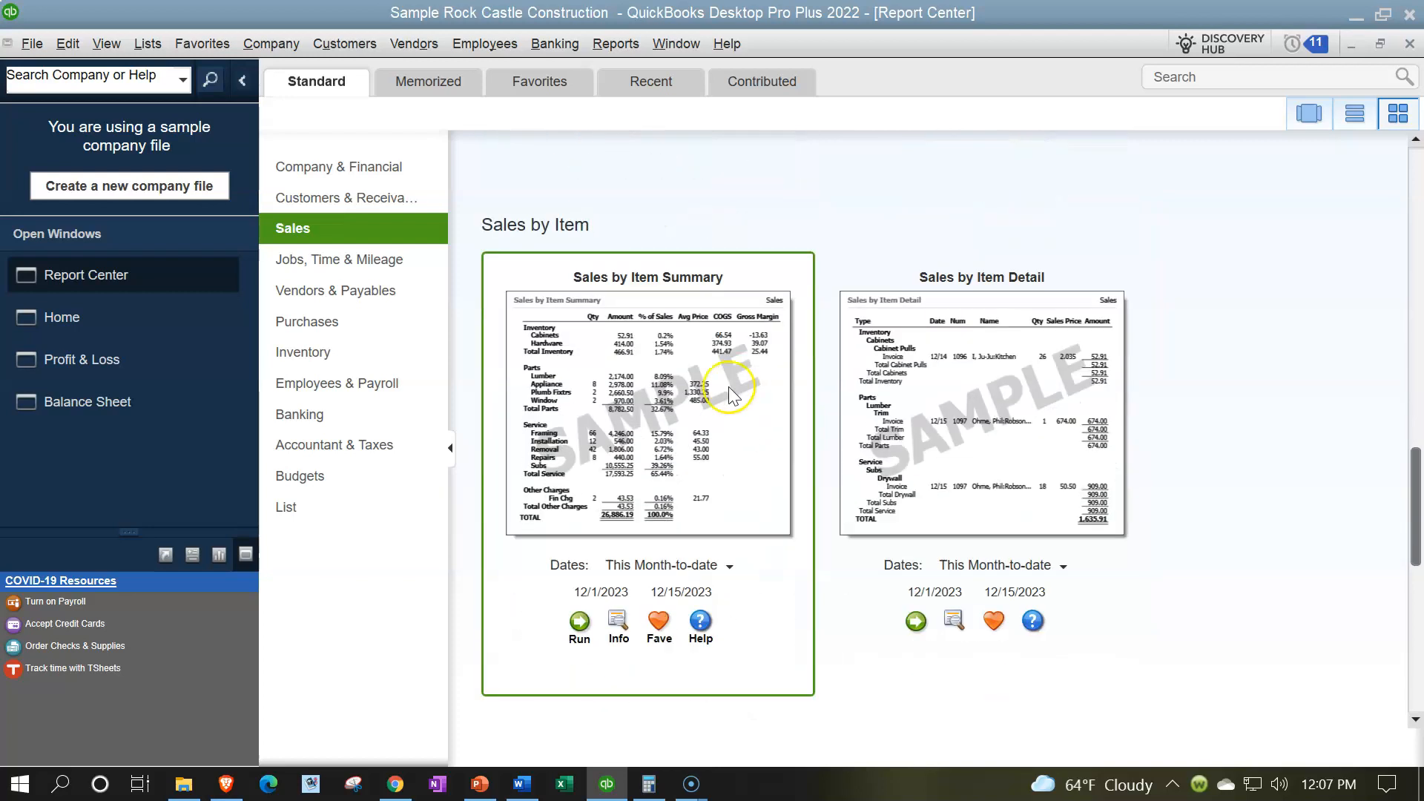
{"action": "left_click", "coordinate": [579, 621]}
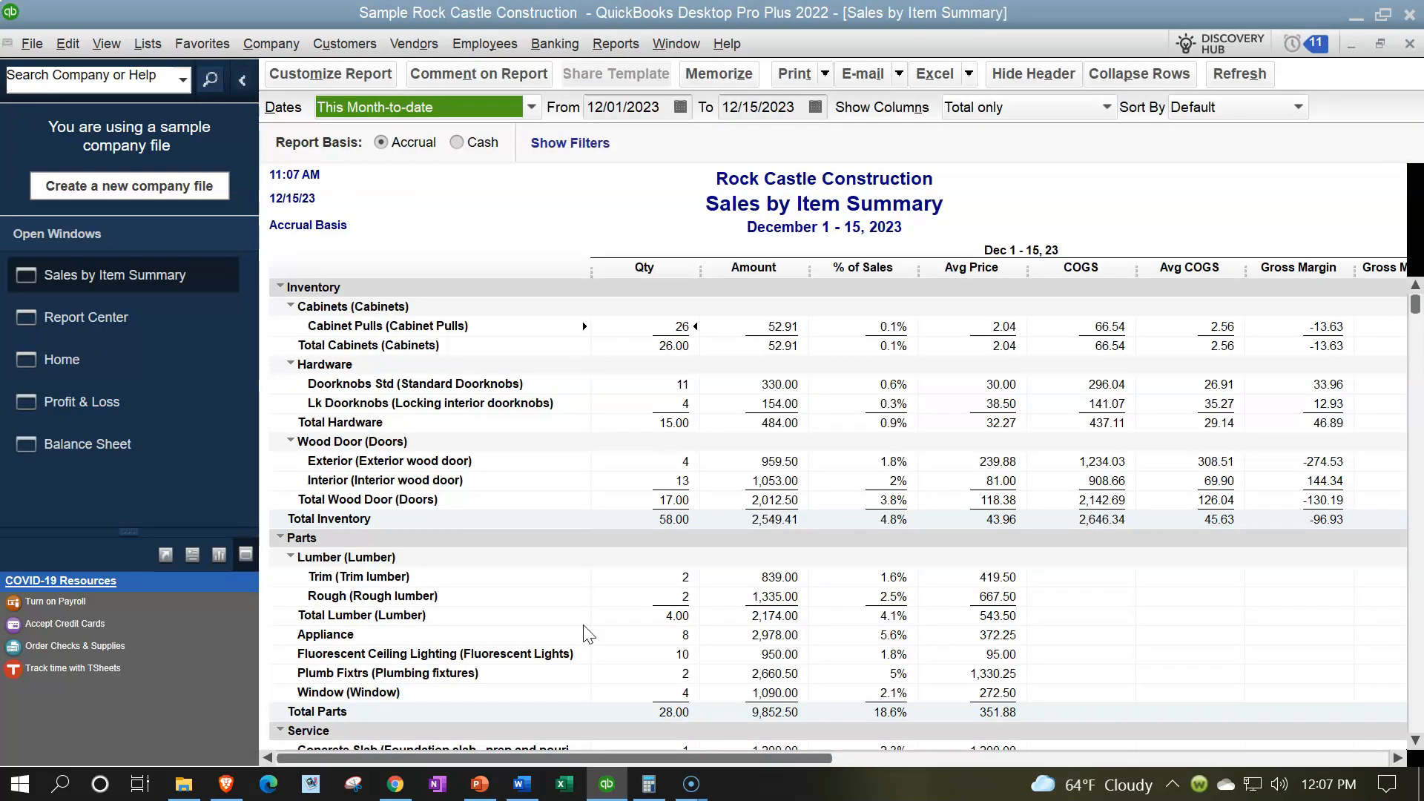
Step: Set the Sales by Item Summary date range from 01/01/2023 to 03/31/2023
{"action": "key", "text": "Tab"}
{"action": "type", "text": "01/01"}
{"action": "key", "text": "Tab"}
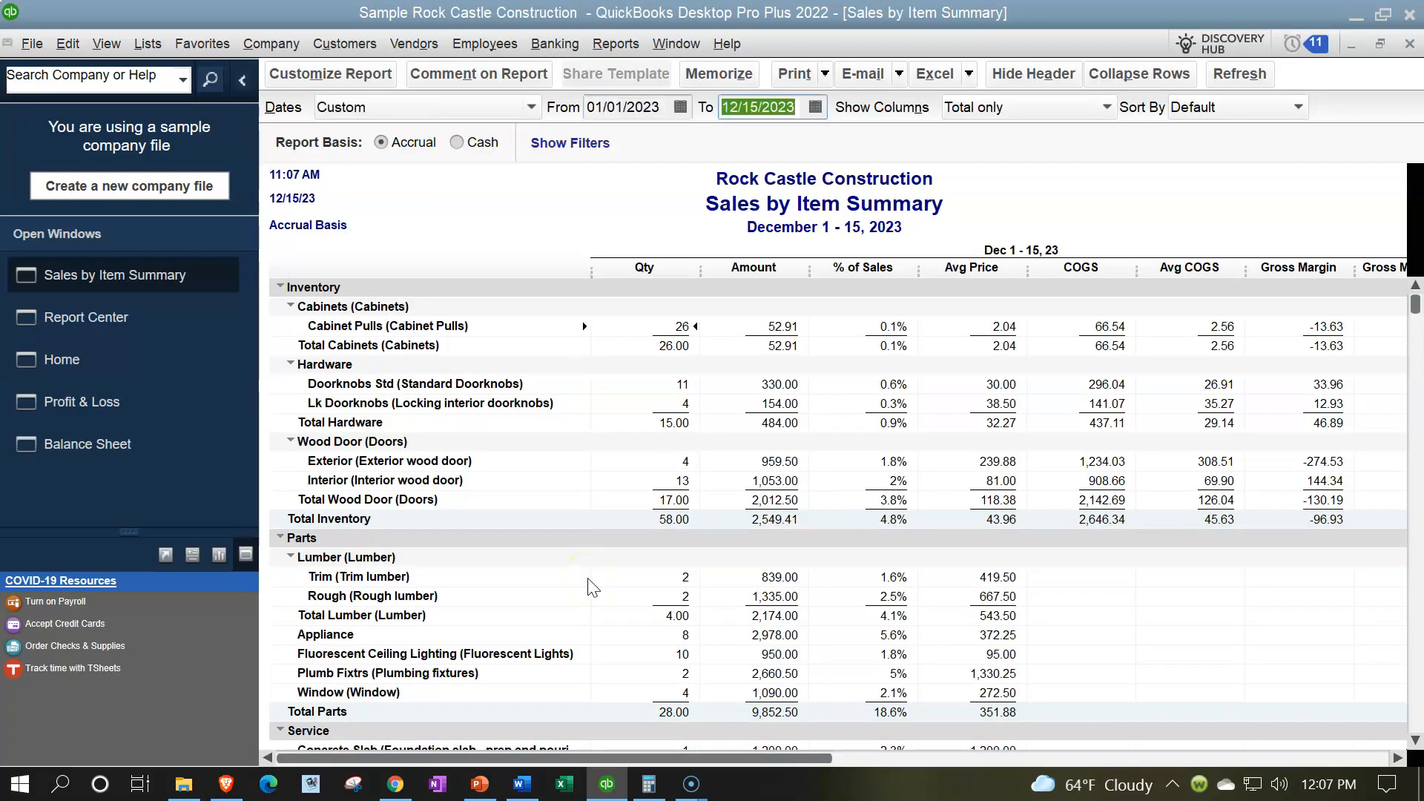
{"action": "type", "text": "0331"}
{"action": "key", "text": "Tab"}
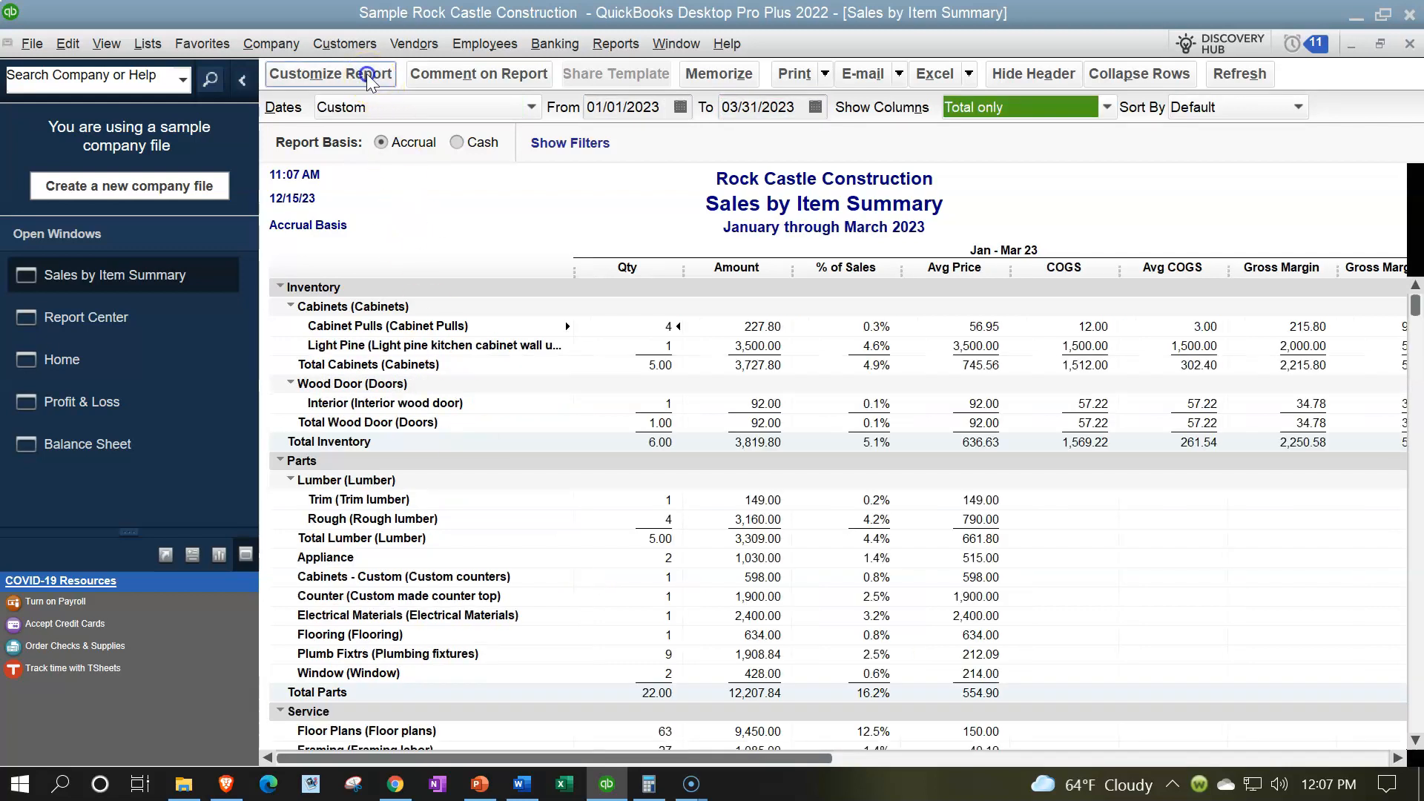
Step: Remove the date prepared, time prepared and report basis from the Sales by Item Summary header, and enter the preparer's name as the extra footer line
{"action": "left_click", "coordinate": [349, 54]}
{"action": "left_click_drag", "start_coordinate": [340, 20], "coordinate": [785, 77]}
{"action": "left_click", "coordinate": [490, 278]}
{"action": "left_click", "coordinate": [492, 311]}
{"action": "left_click", "coordinate": [490, 343]}
{"action": "left_click", "coordinate": [661, 489]}
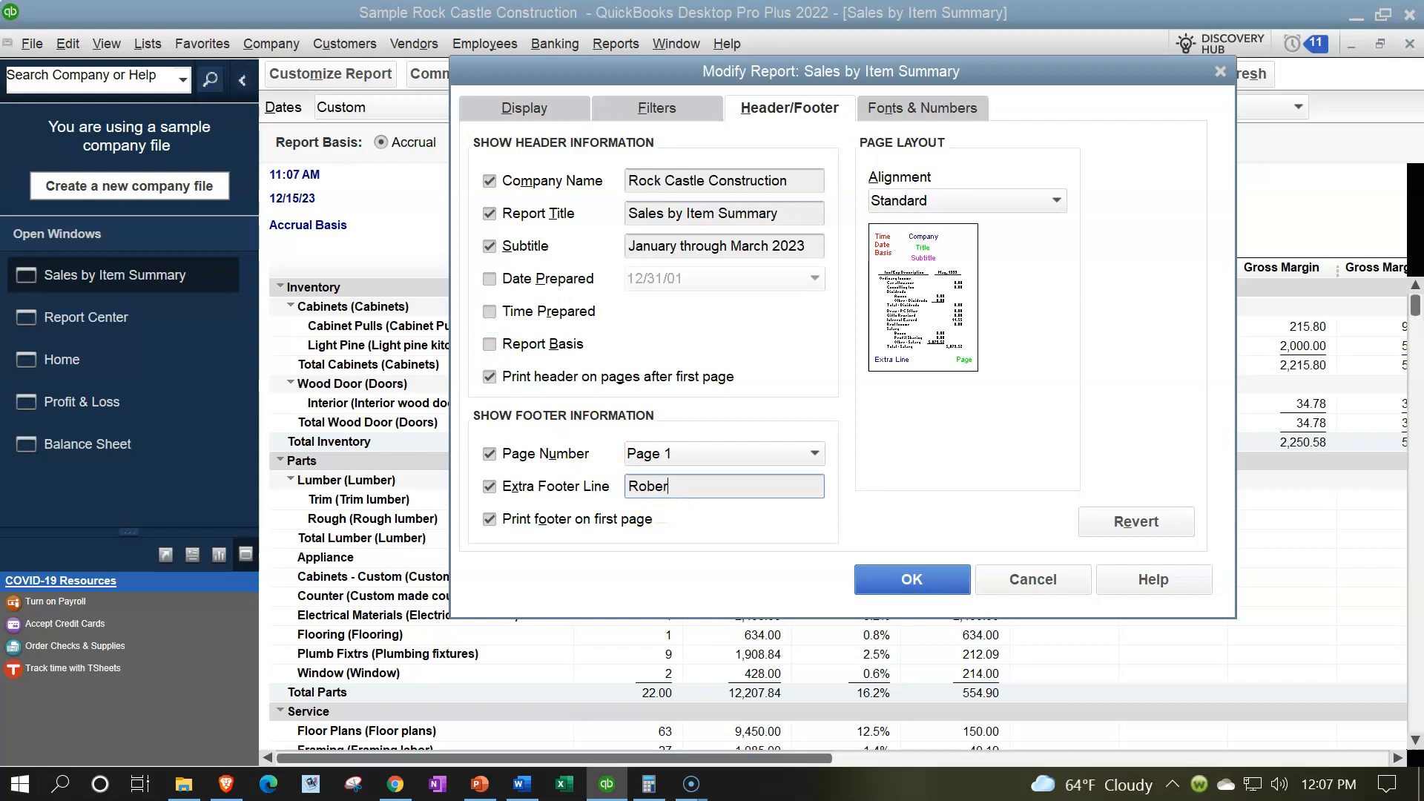
Step: Set the Sales by Item Summary column label font to size 9 and apply the change to all related fonts
{"action": "left_click", "coordinate": [922, 100]}
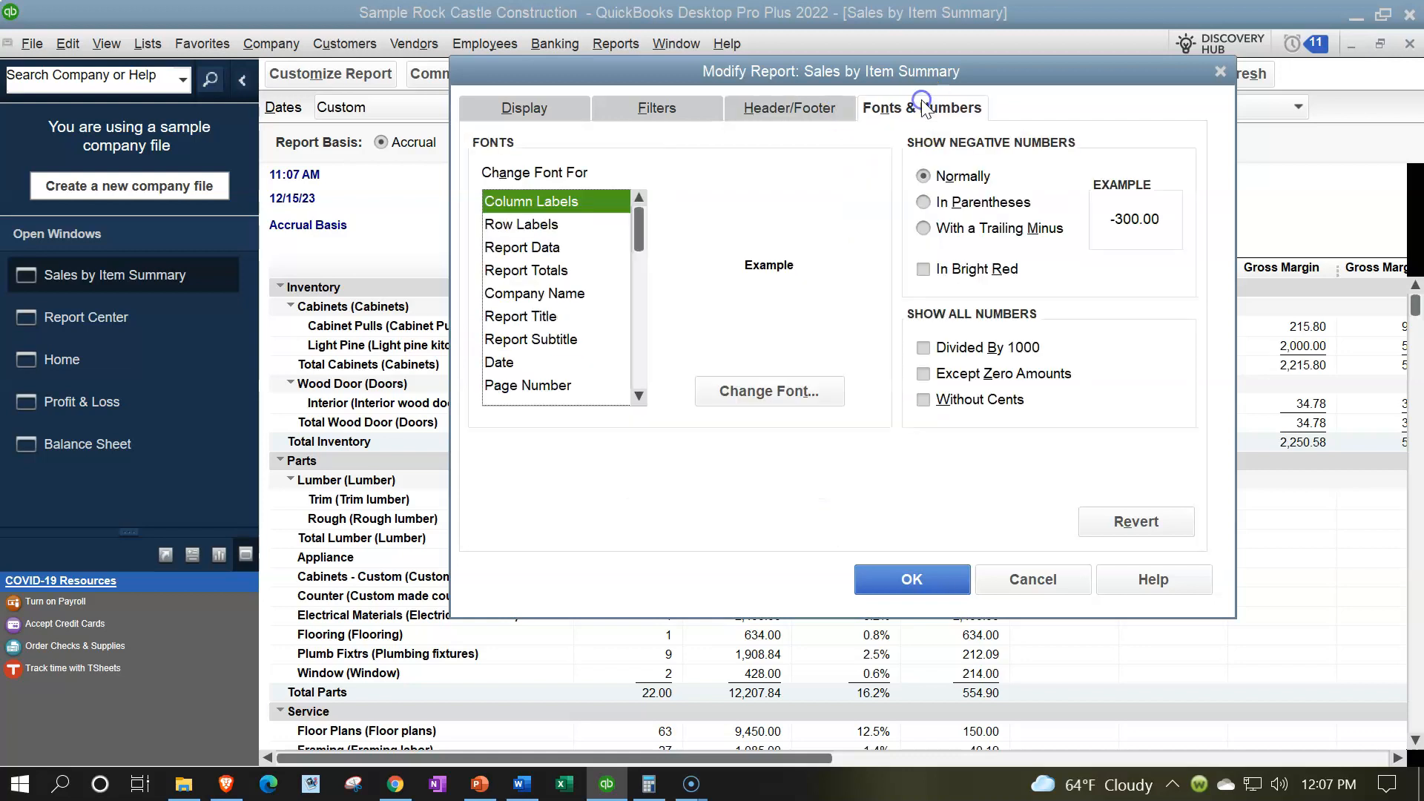
{"action": "left_click", "coordinate": [802, 391]}
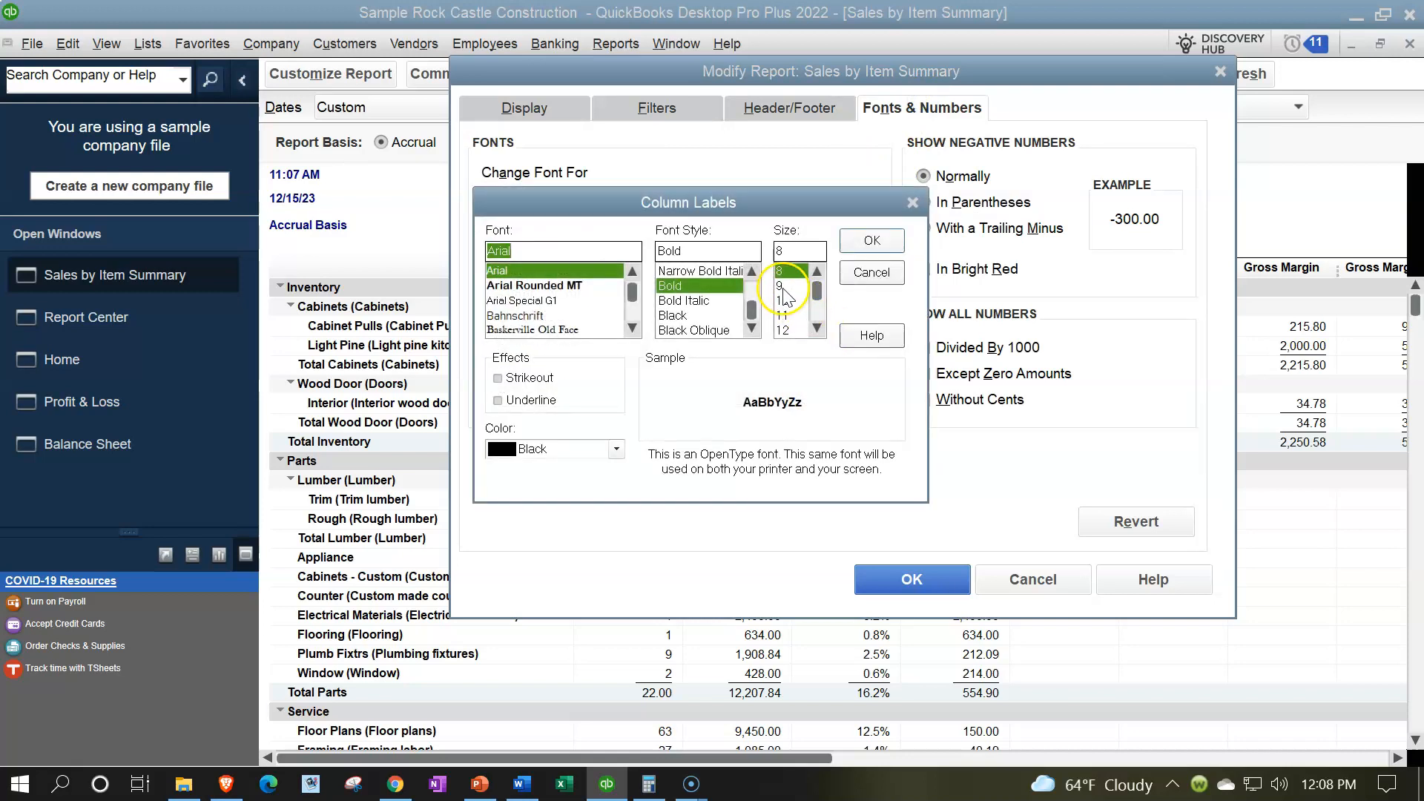
{"action": "left_click", "coordinate": [782, 287]}
{"action": "left_click", "coordinate": [865, 242]}
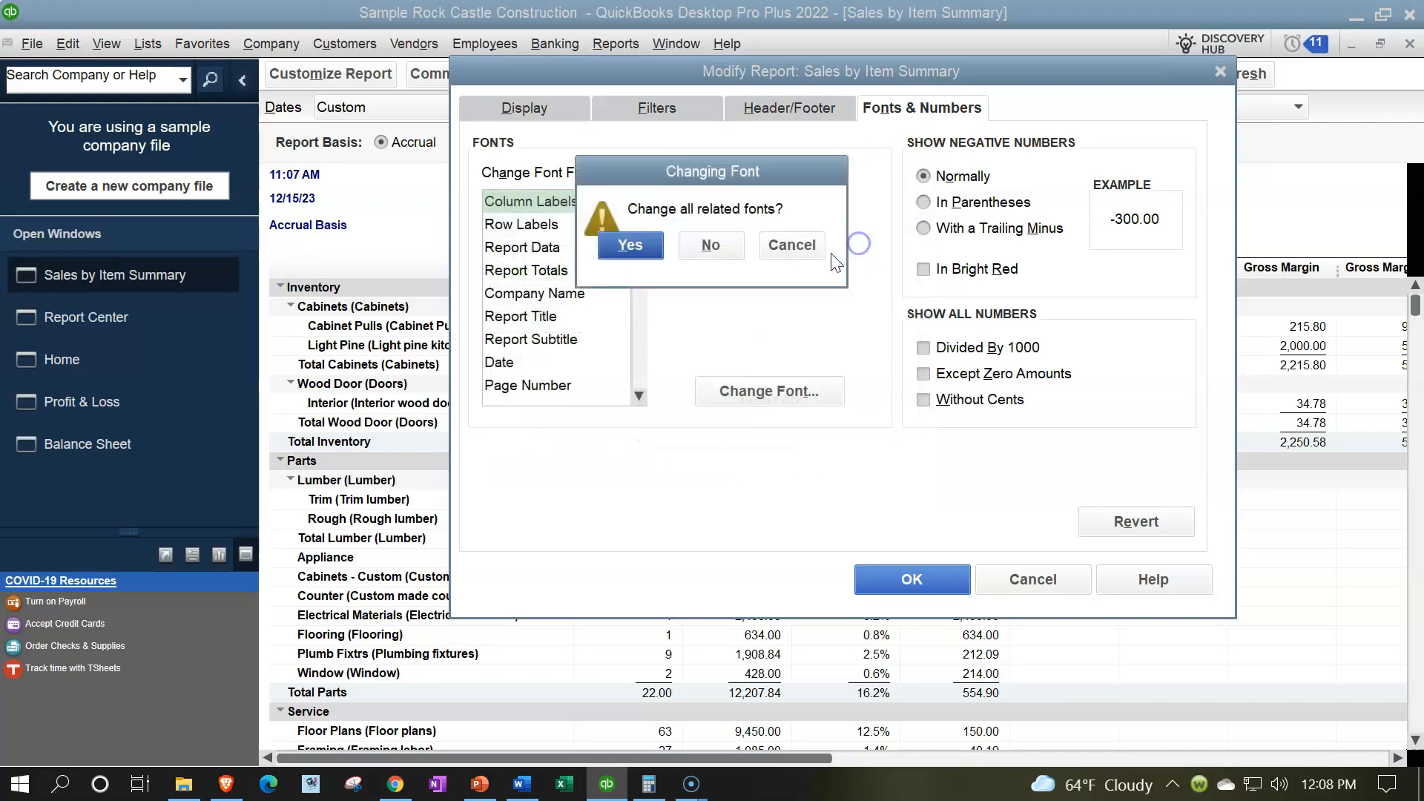
{"action": "left_click", "coordinate": [637, 242]}
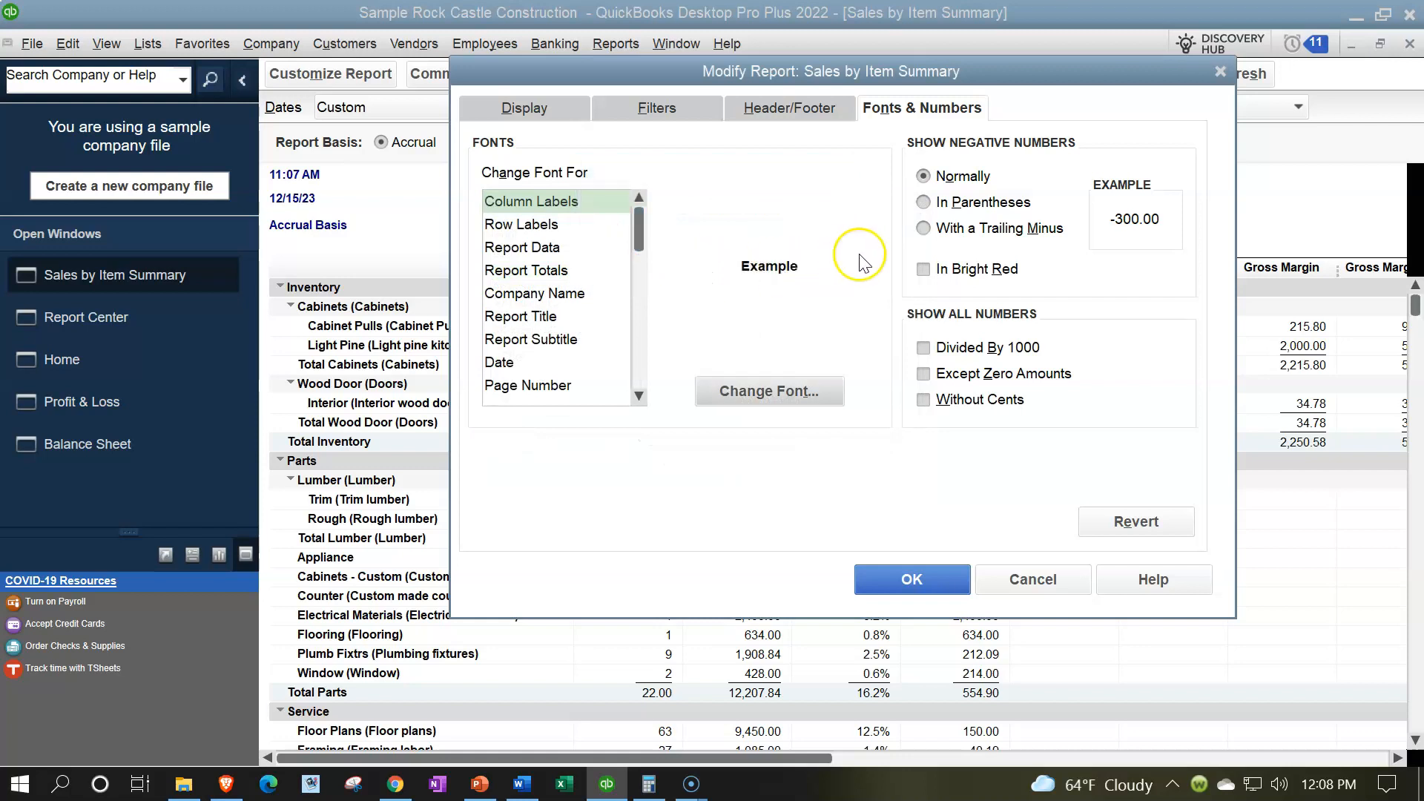
Step: Show negative numbers in parentheses and all amounts without cents in the Sales by Item Summary
{"action": "left_click", "coordinate": [924, 201]}
{"action": "left_click", "coordinate": [923, 400]}
{"action": "left_click", "coordinate": [916, 579]}
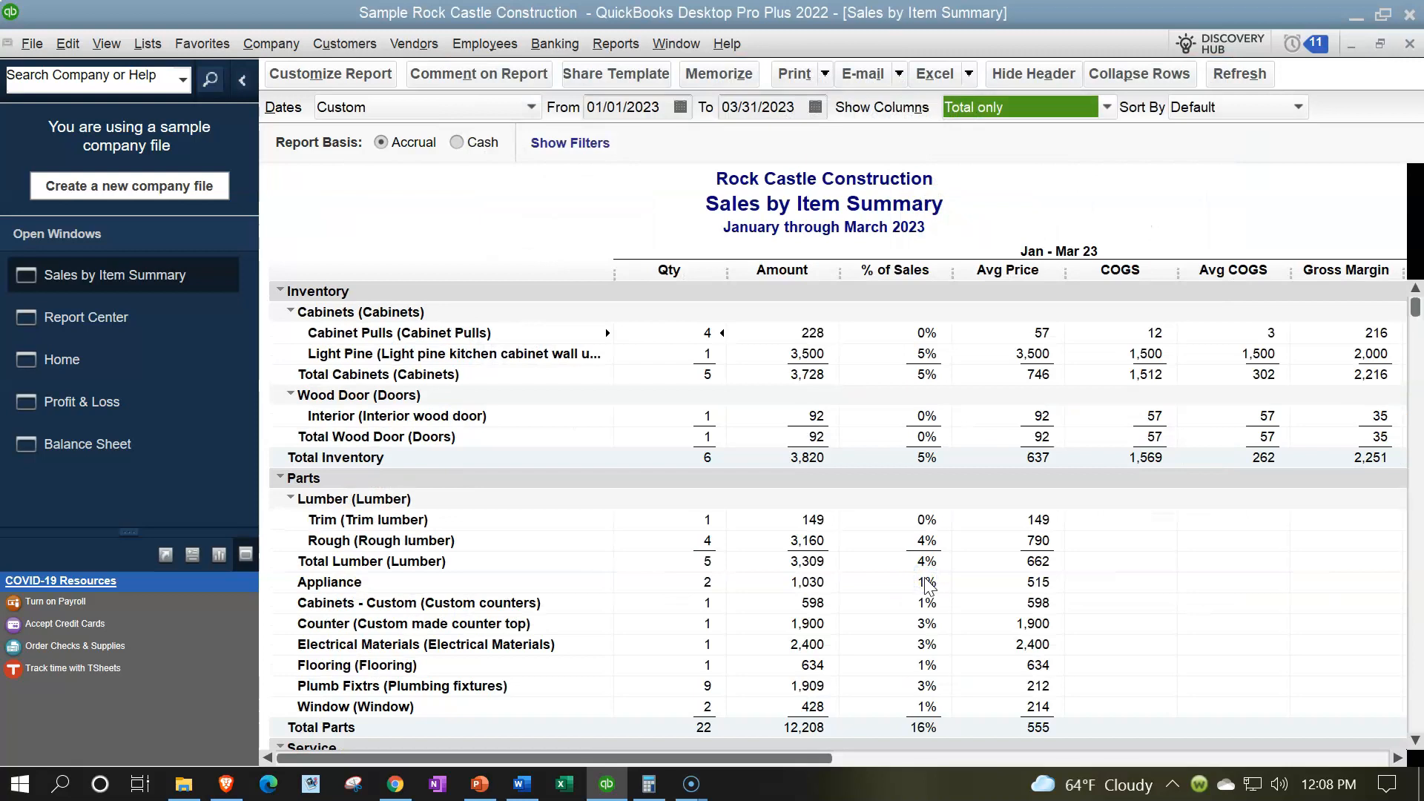
Step: Memorize the Sales by Item Summary in the Internal Report group and close the report
{"action": "left_click_drag", "start_coordinate": [719, 766], "coordinate": [689, 766]}
{"action": "left_click", "coordinate": [716, 73]}
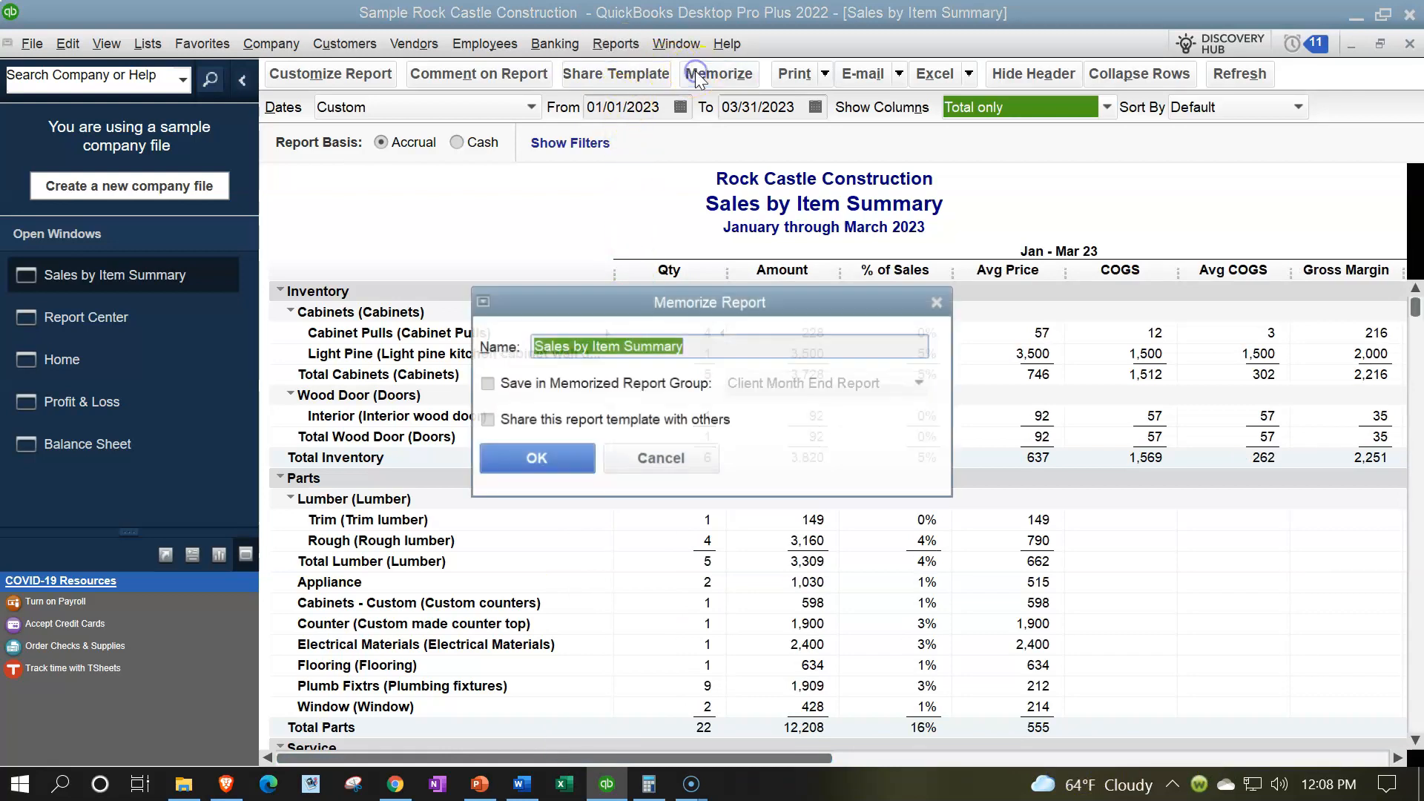
{"action": "left_click", "coordinate": [502, 388]}
{"action": "left_click", "coordinate": [889, 387]}
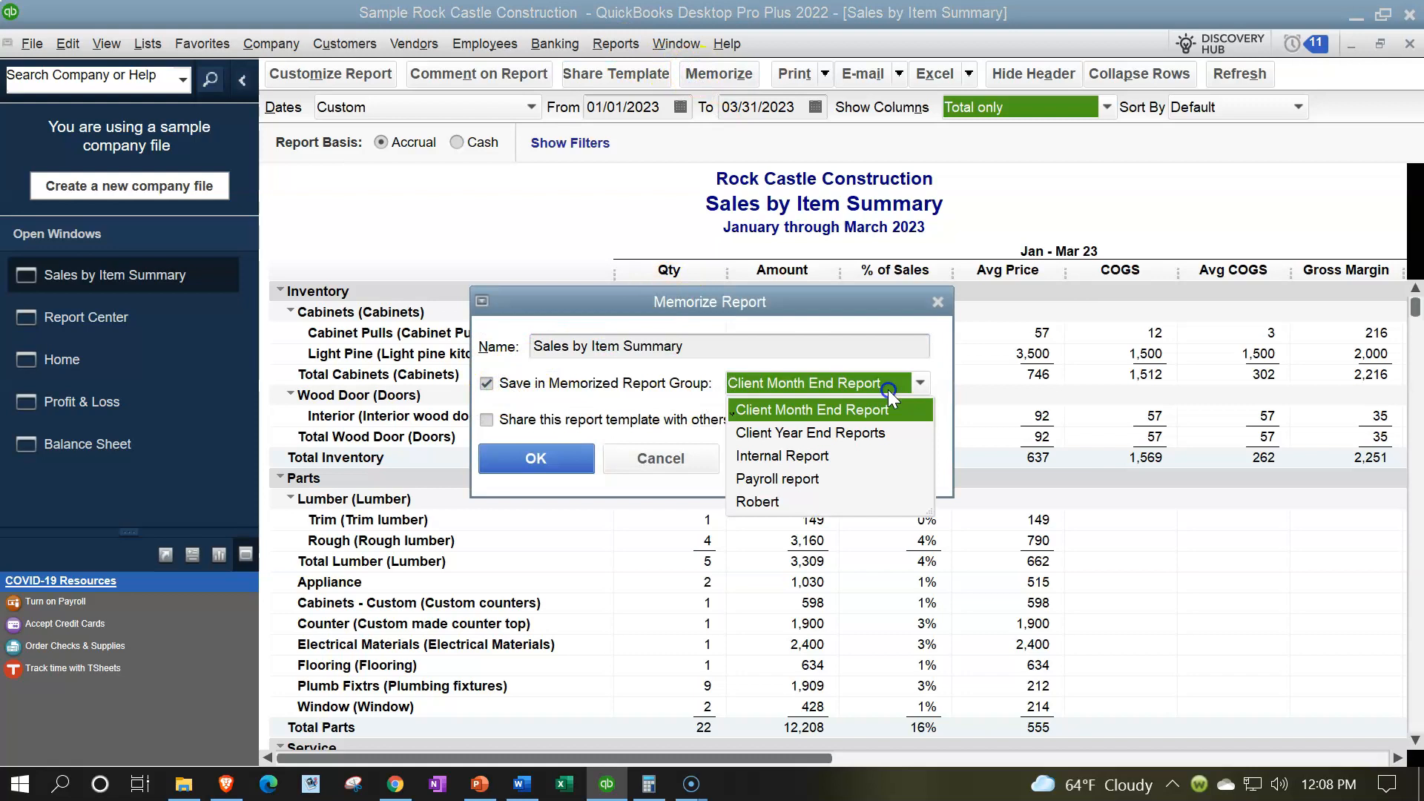
{"action": "left_click", "coordinate": [816, 456]}
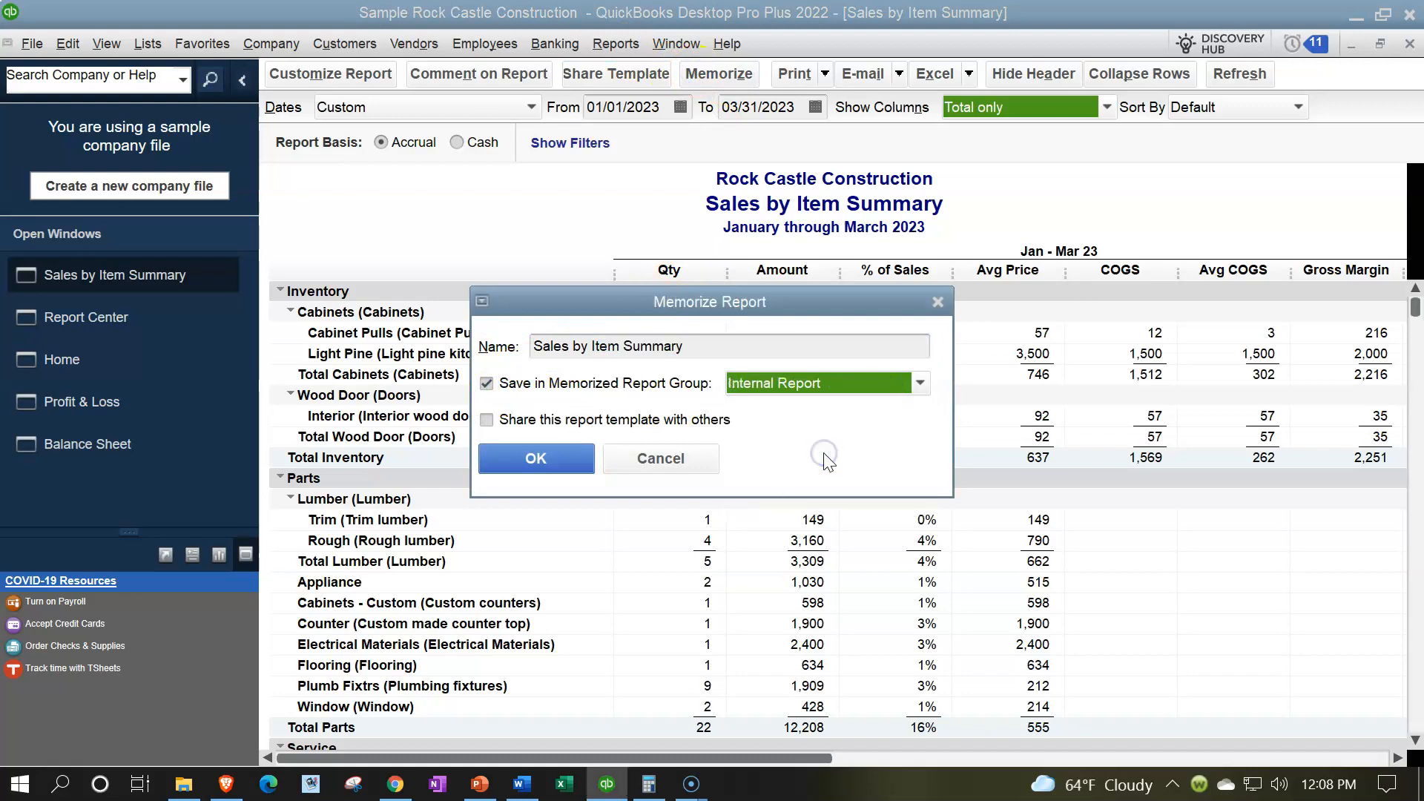
{"action": "left_click", "coordinate": [565, 460]}
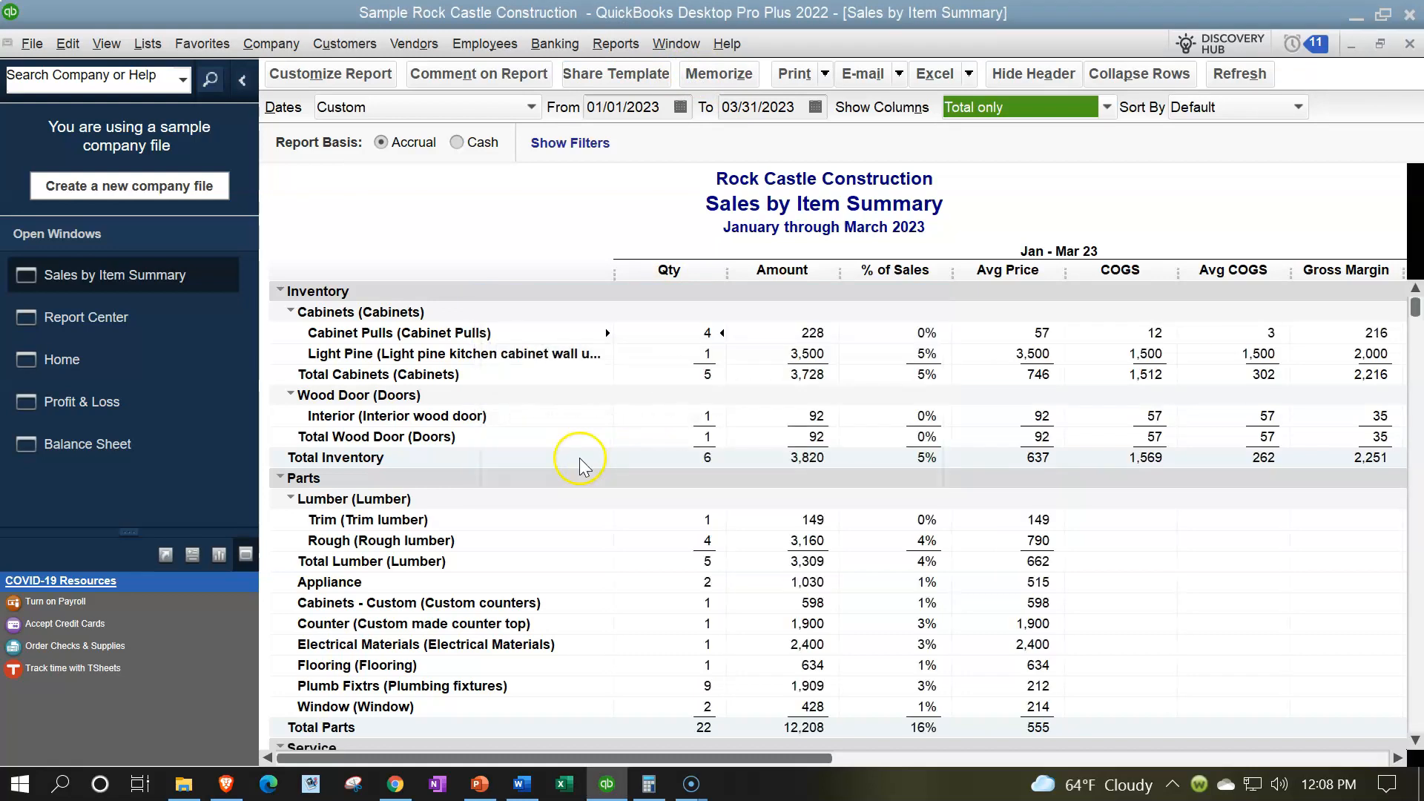
{"action": "left_click", "coordinate": [1408, 45]}
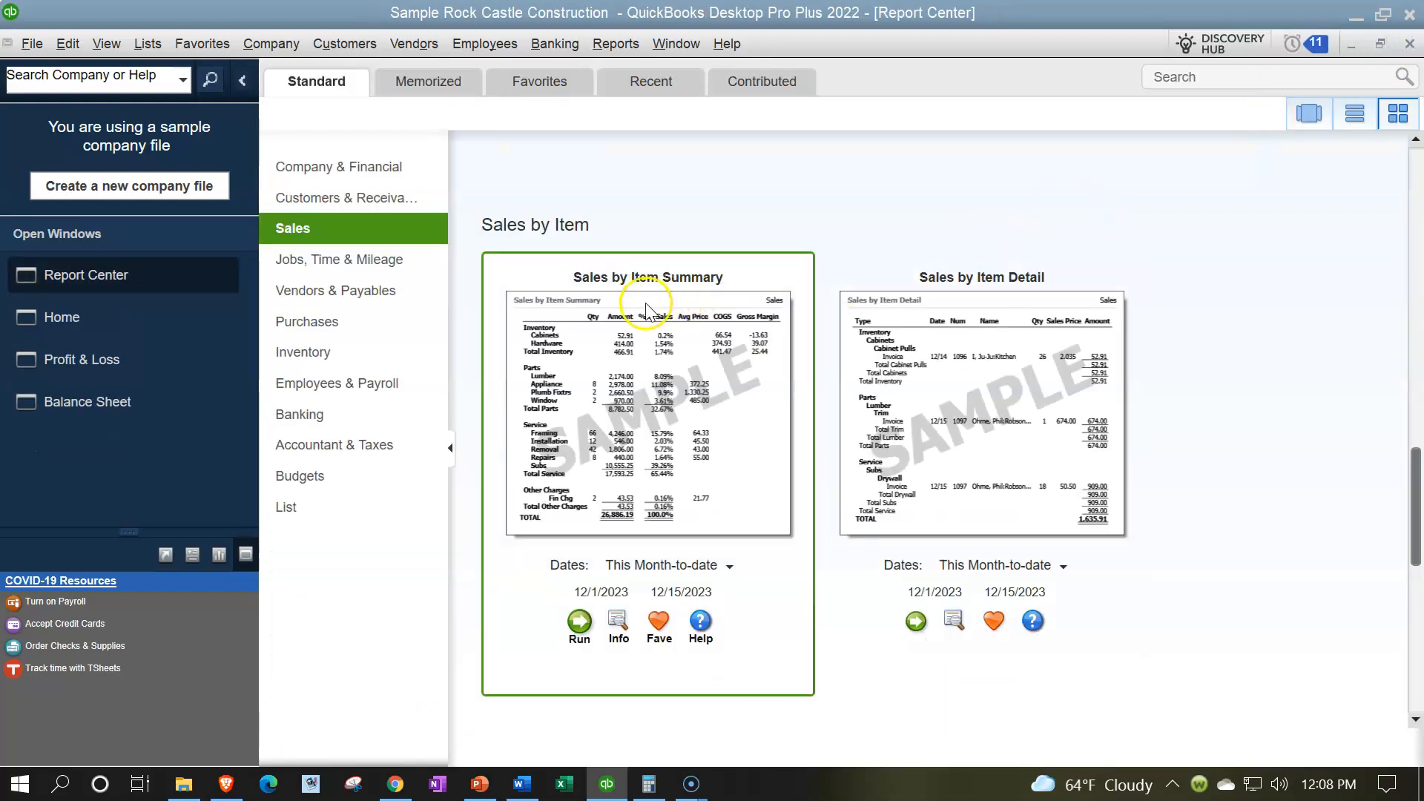
Step: Run the A/P Aging Summary from the Vendors & Payables reports
{"action": "left_click", "coordinate": [337, 264]}
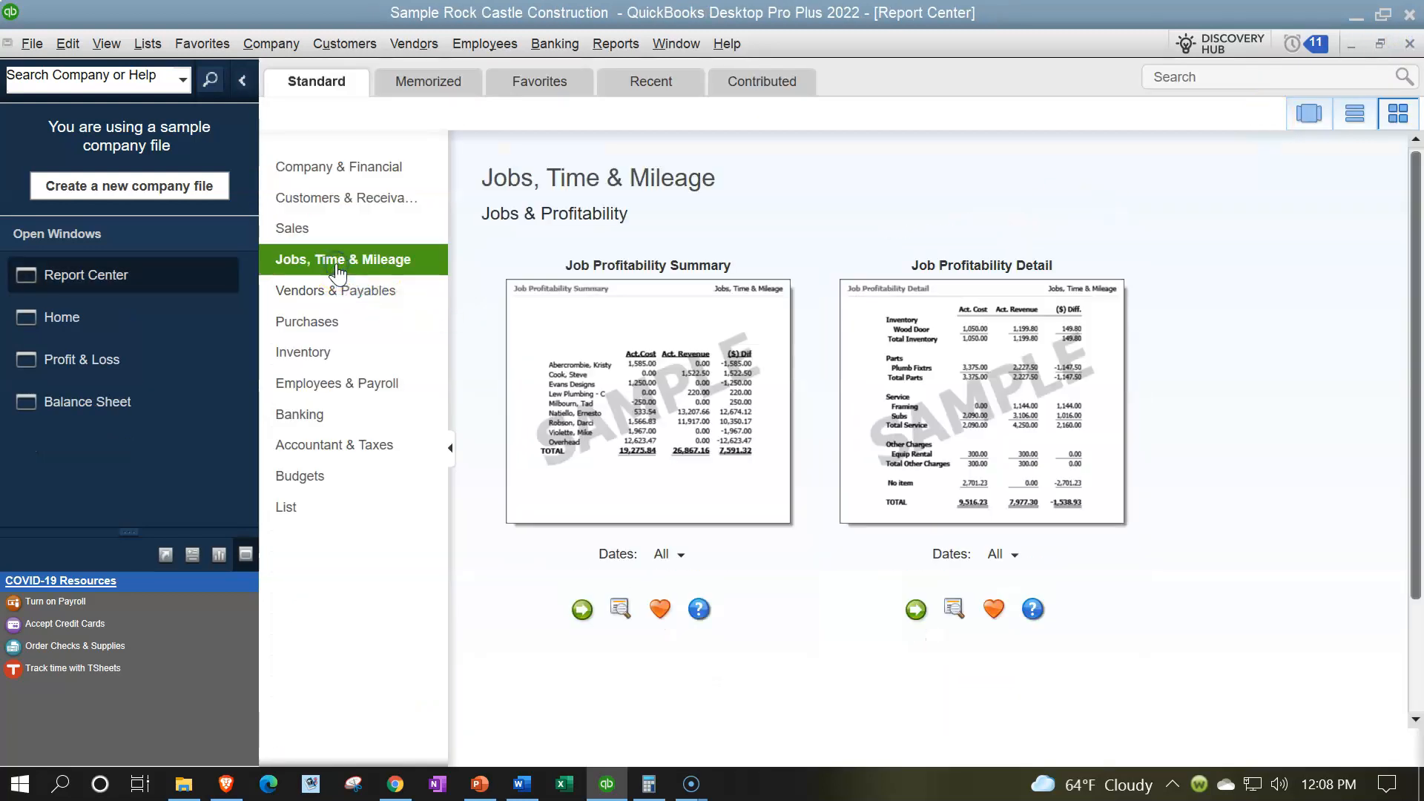
{"action": "left_click", "coordinate": [389, 295]}
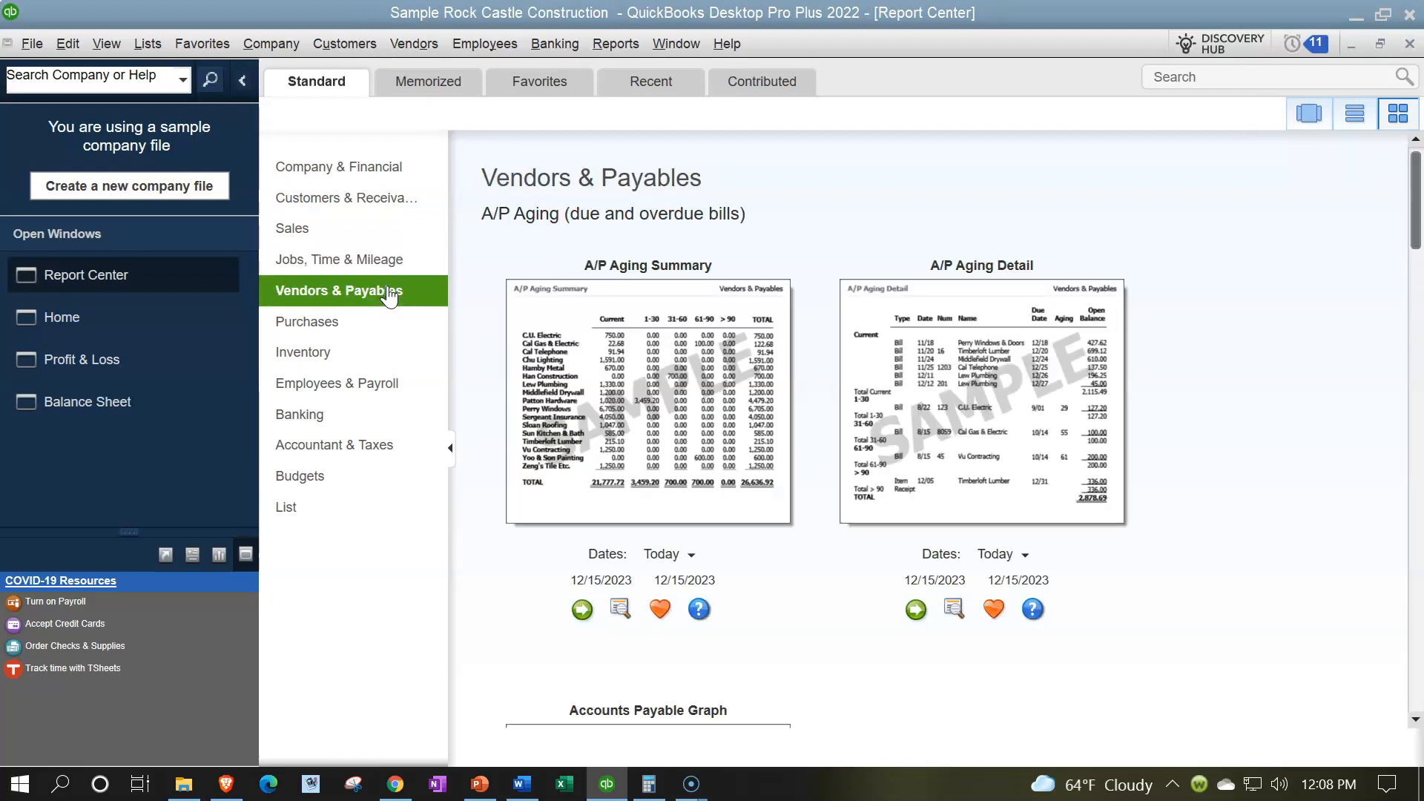
{"action": "left_click", "coordinate": [626, 343]}
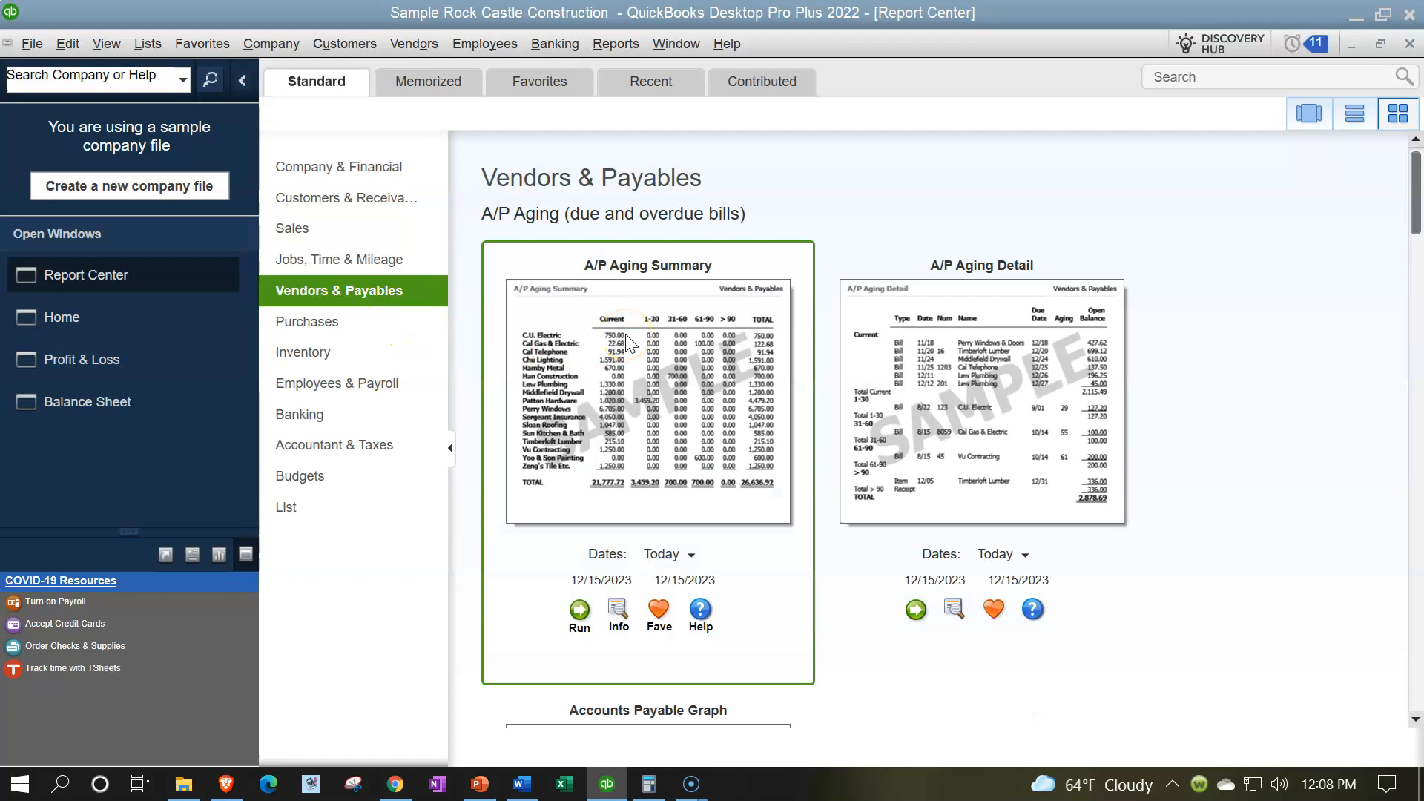
{"action": "left_click", "coordinate": [579, 611]}
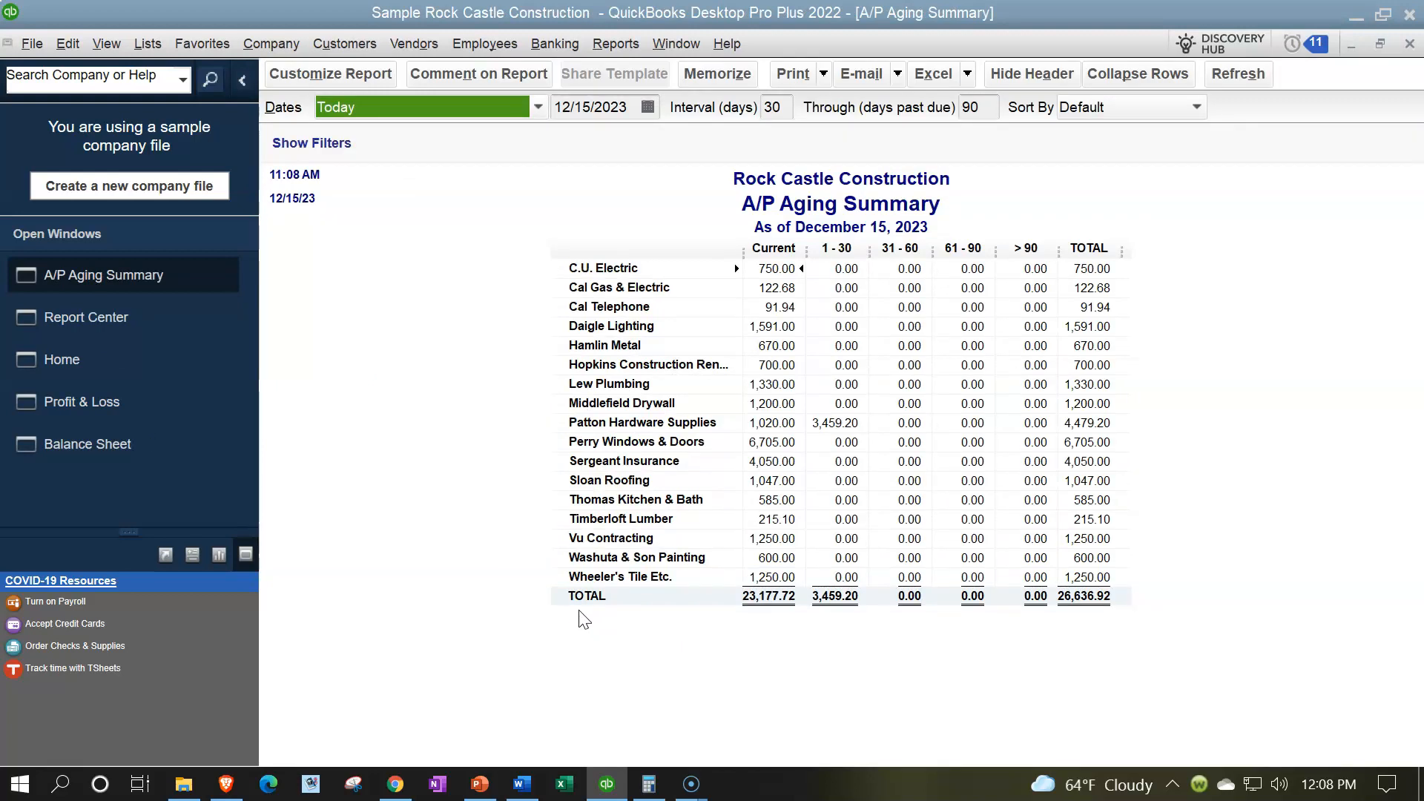
Step: Set the A/P Aging Summary date to 03/31/2023
{"action": "key", "text": "Tab"}
{"action": "type", "text": "0"}
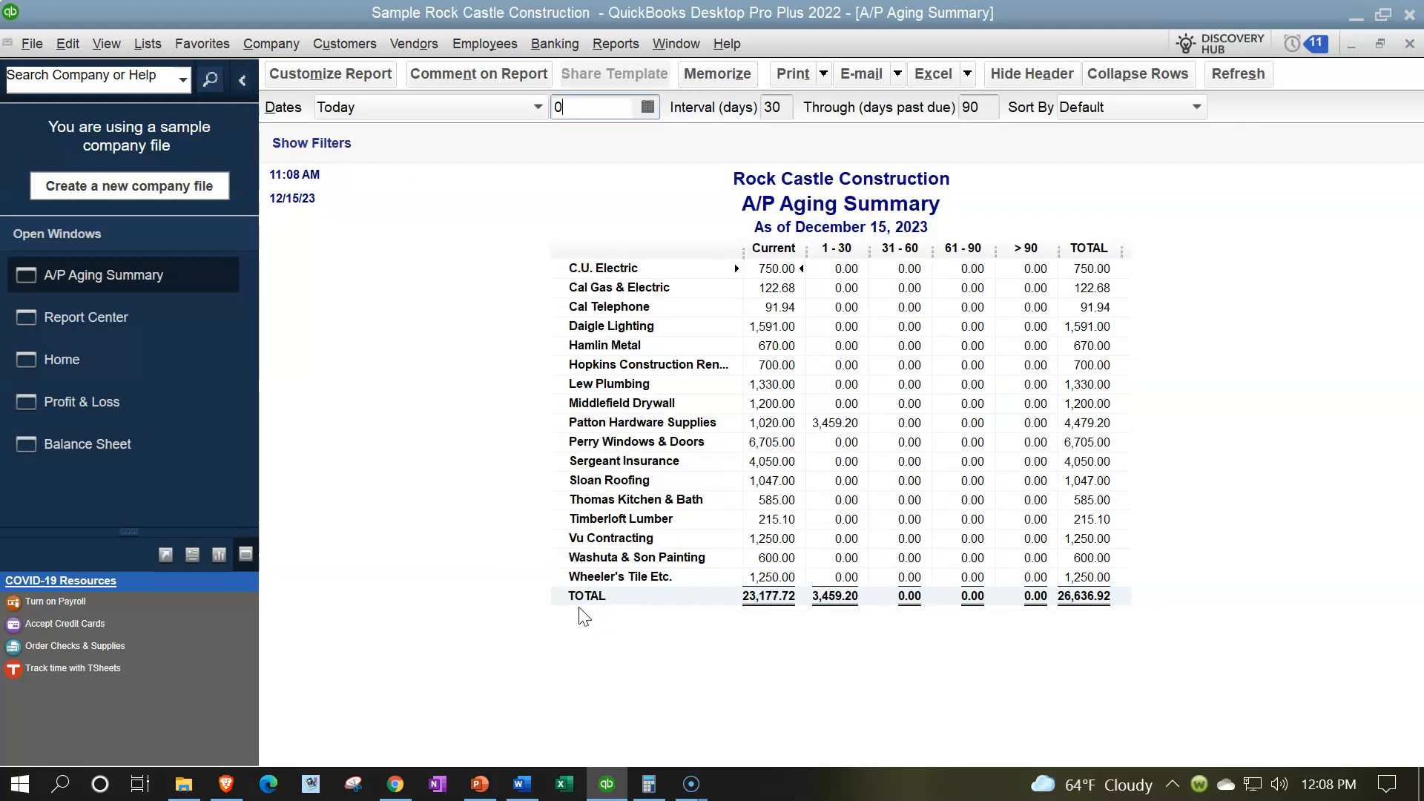
{"action": "key", "text": "Tab"}
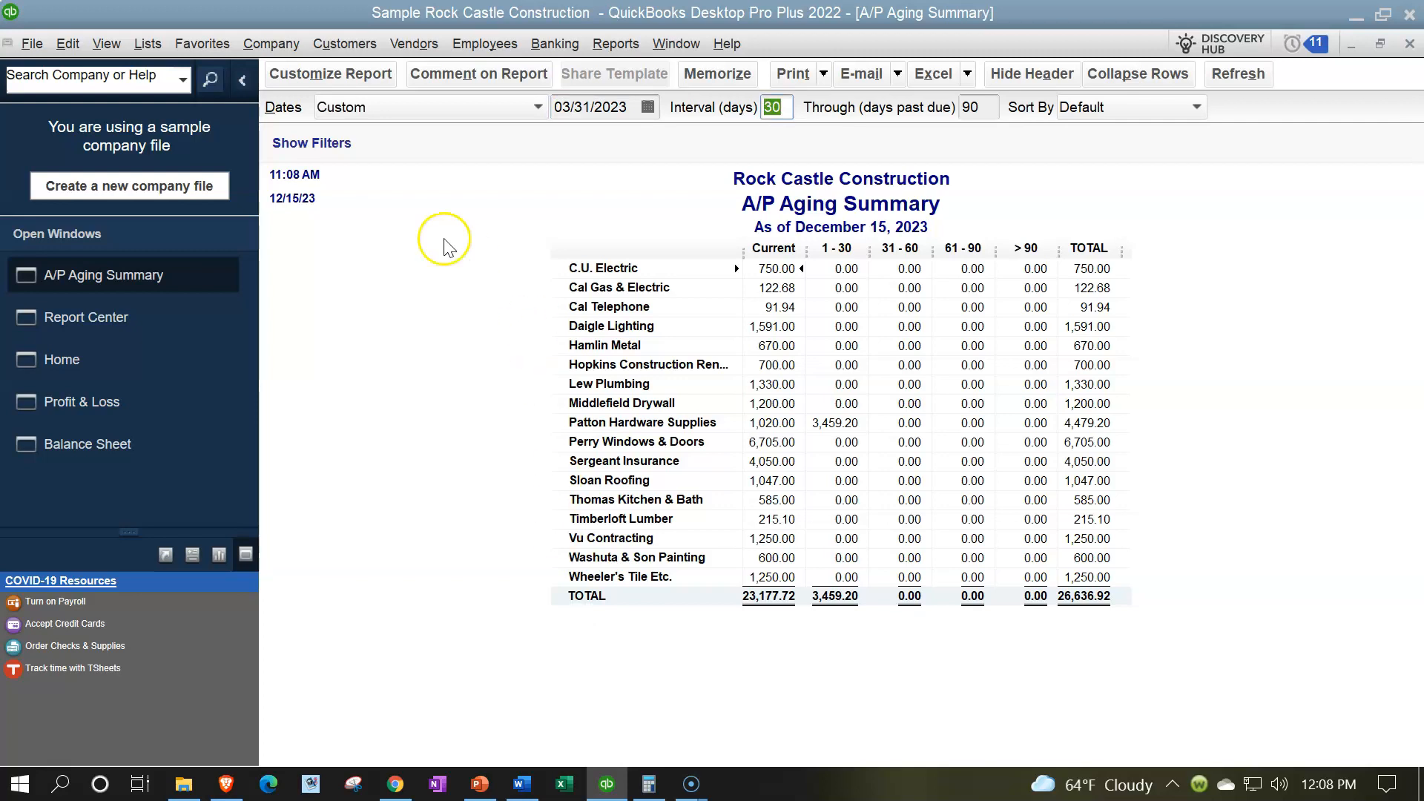
Step: Remove the date prepared, time prepared and repeated page header from the A/P Aging Summary, and enter the preparer's name as the extra footer line
{"action": "left_click", "coordinate": [335, 74]}
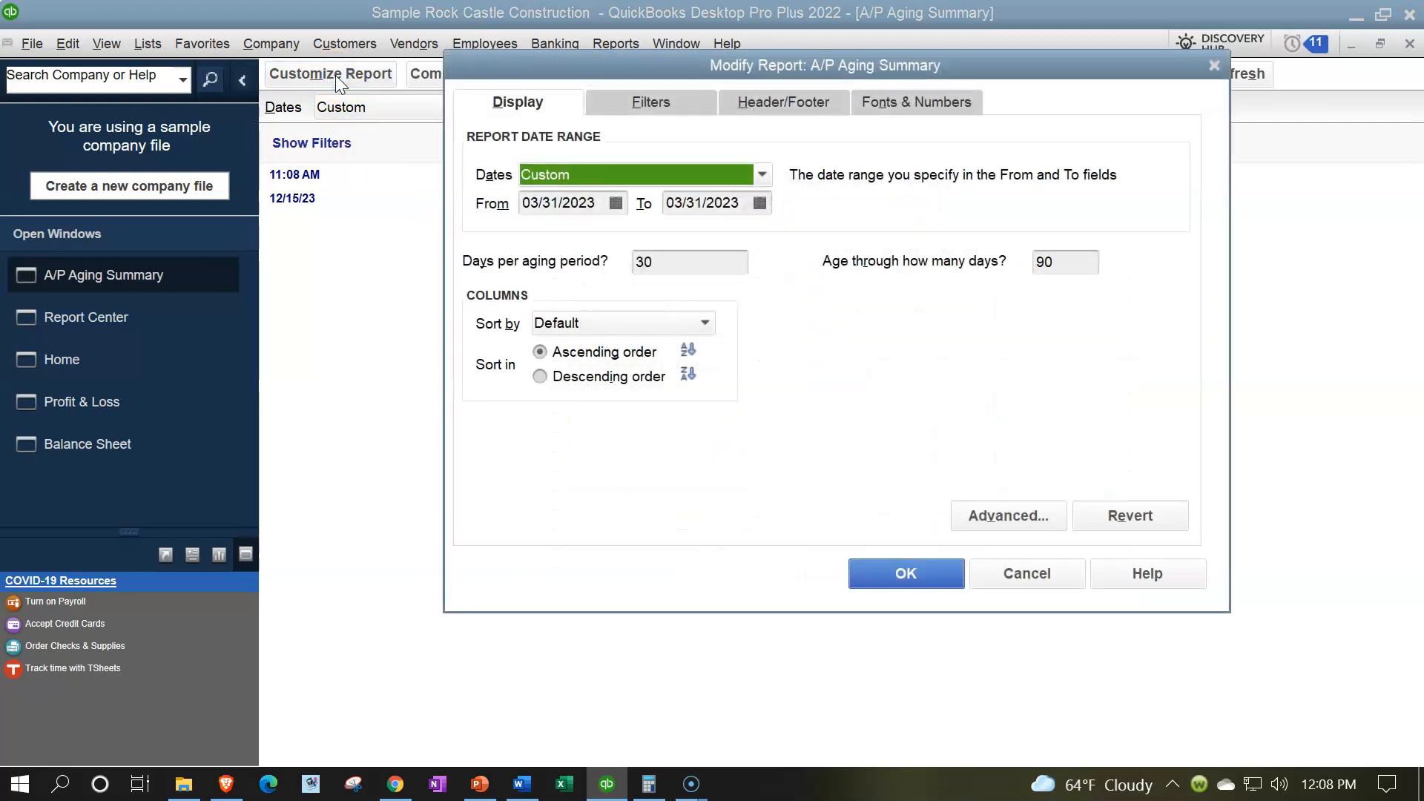
{"action": "left_click", "coordinate": [745, 101]}
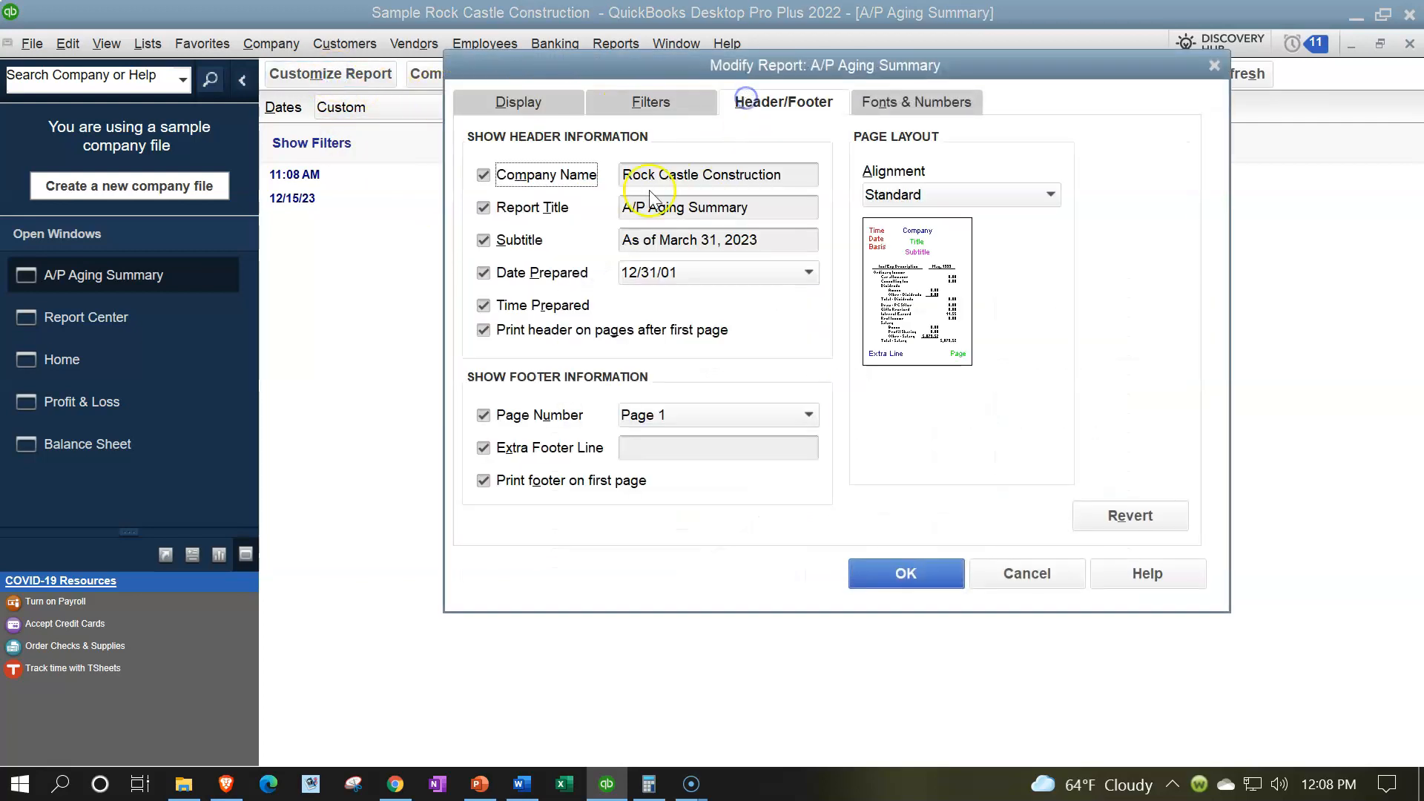
{"action": "left_click", "coordinate": [484, 272]}
{"action": "left_click", "coordinate": [483, 305]}
{"action": "left_click", "coordinate": [483, 331]}
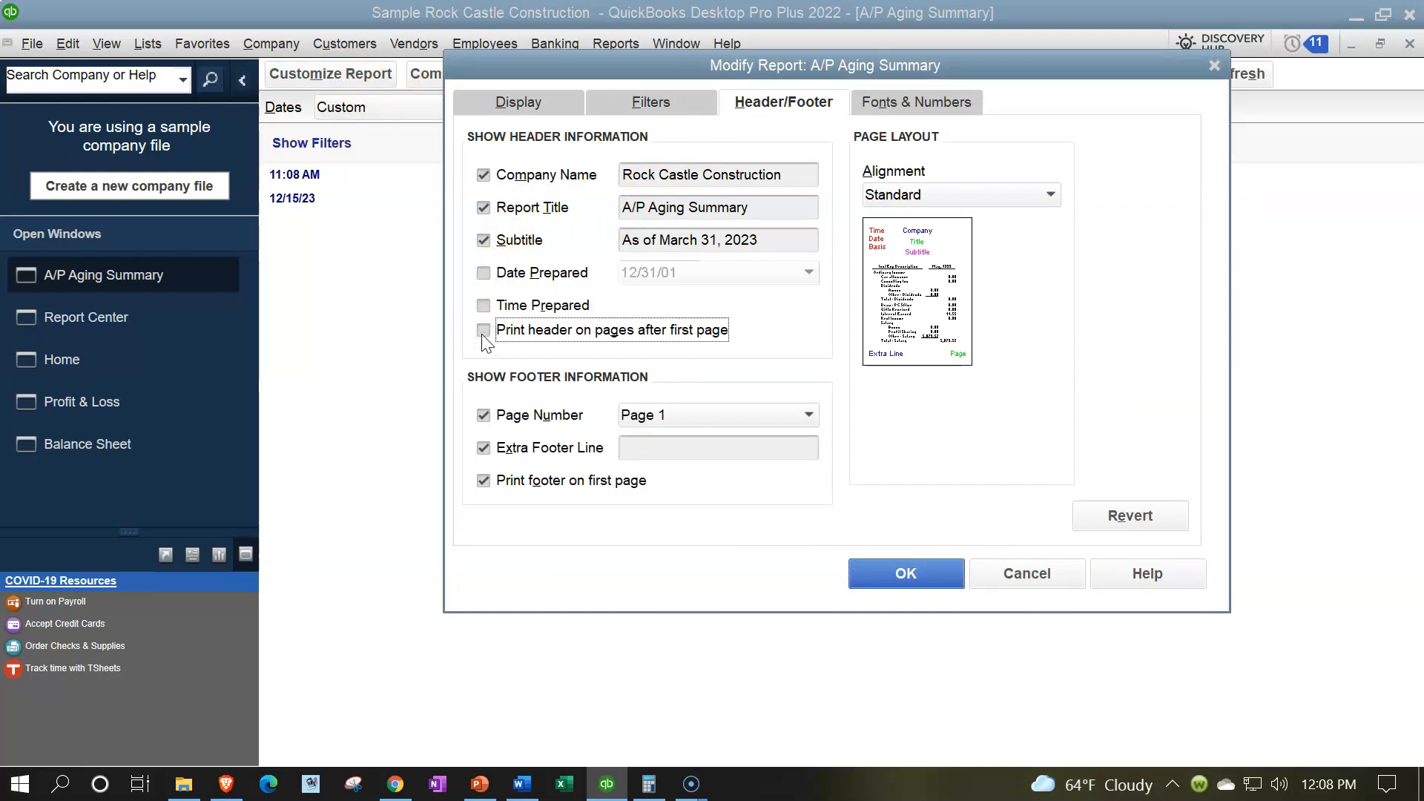
{"action": "left_click", "coordinate": [675, 446]}
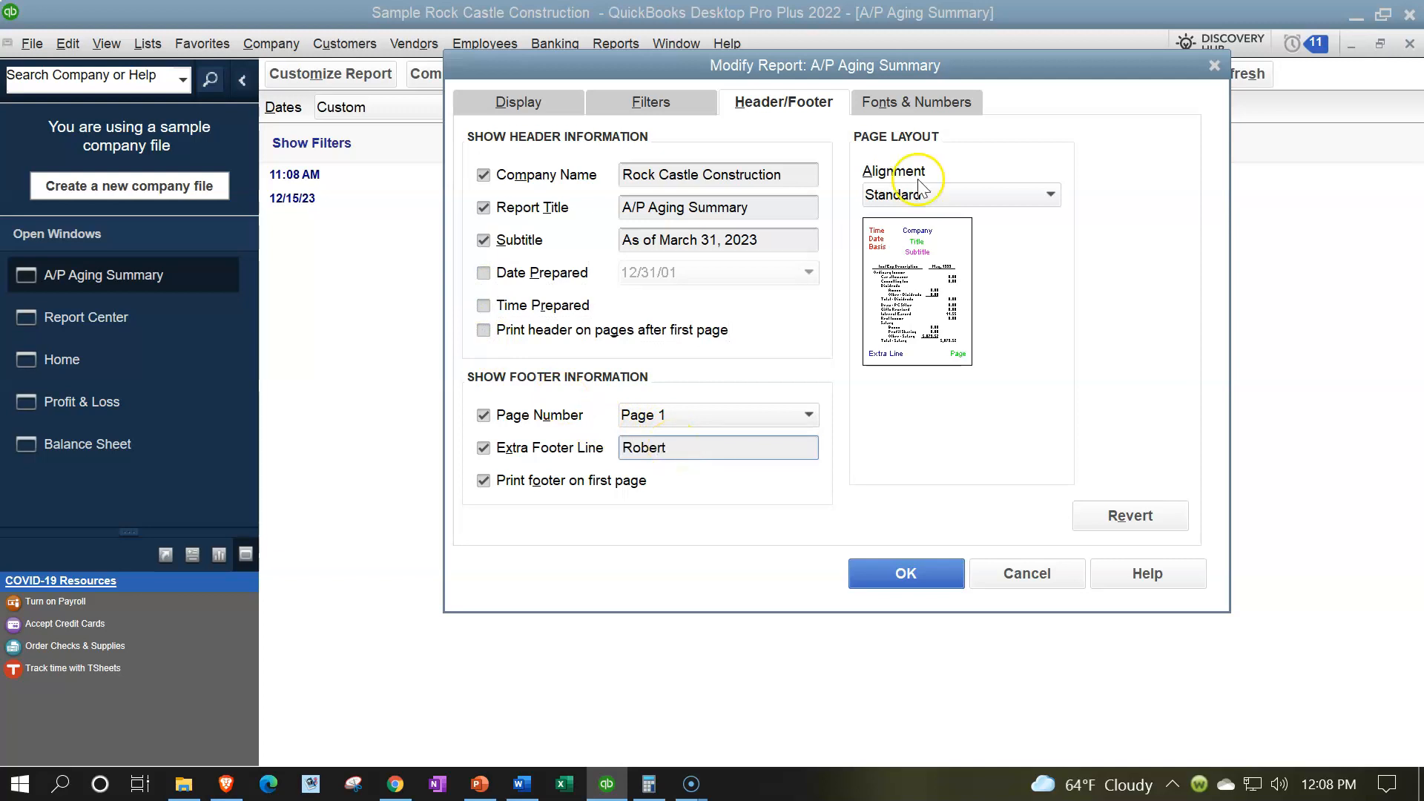
Step: Increase the A/P Aging Summary column label font size and apply the change to all related fonts
{"action": "left_click", "coordinate": [914, 102]}
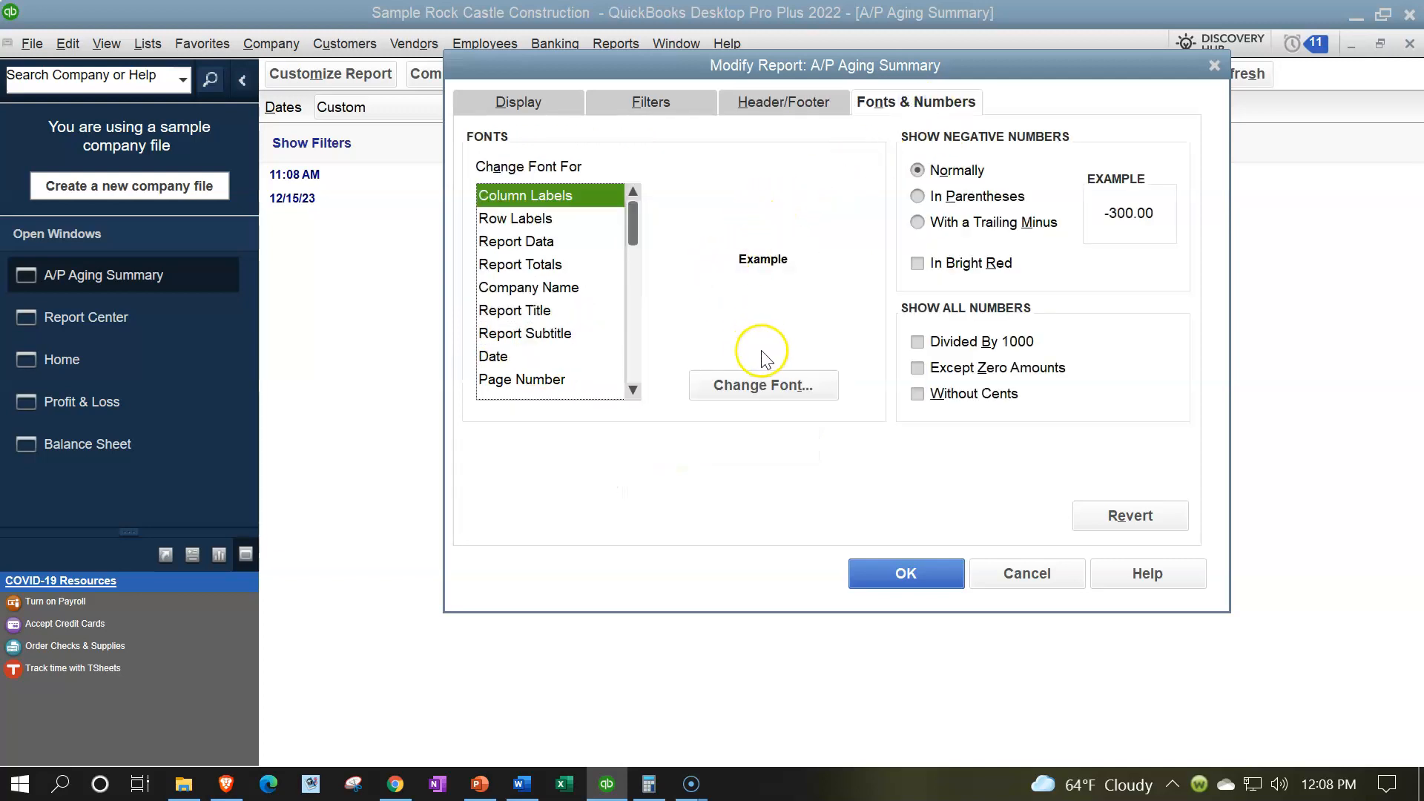
{"action": "left_click", "coordinate": [769, 375]}
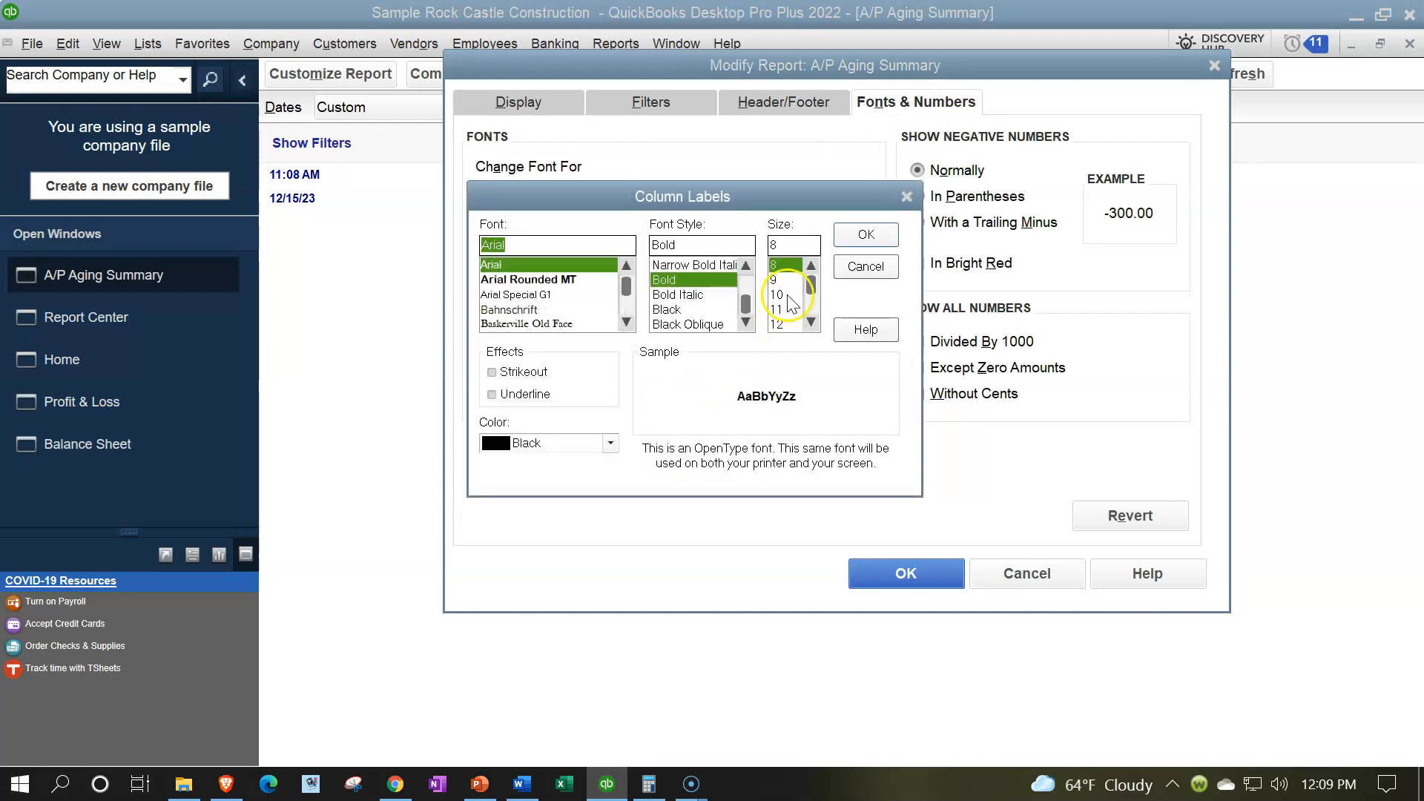
{"action": "left_click", "coordinate": [849, 242]}
{"action": "left_click", "coordinate": [710, 246]}
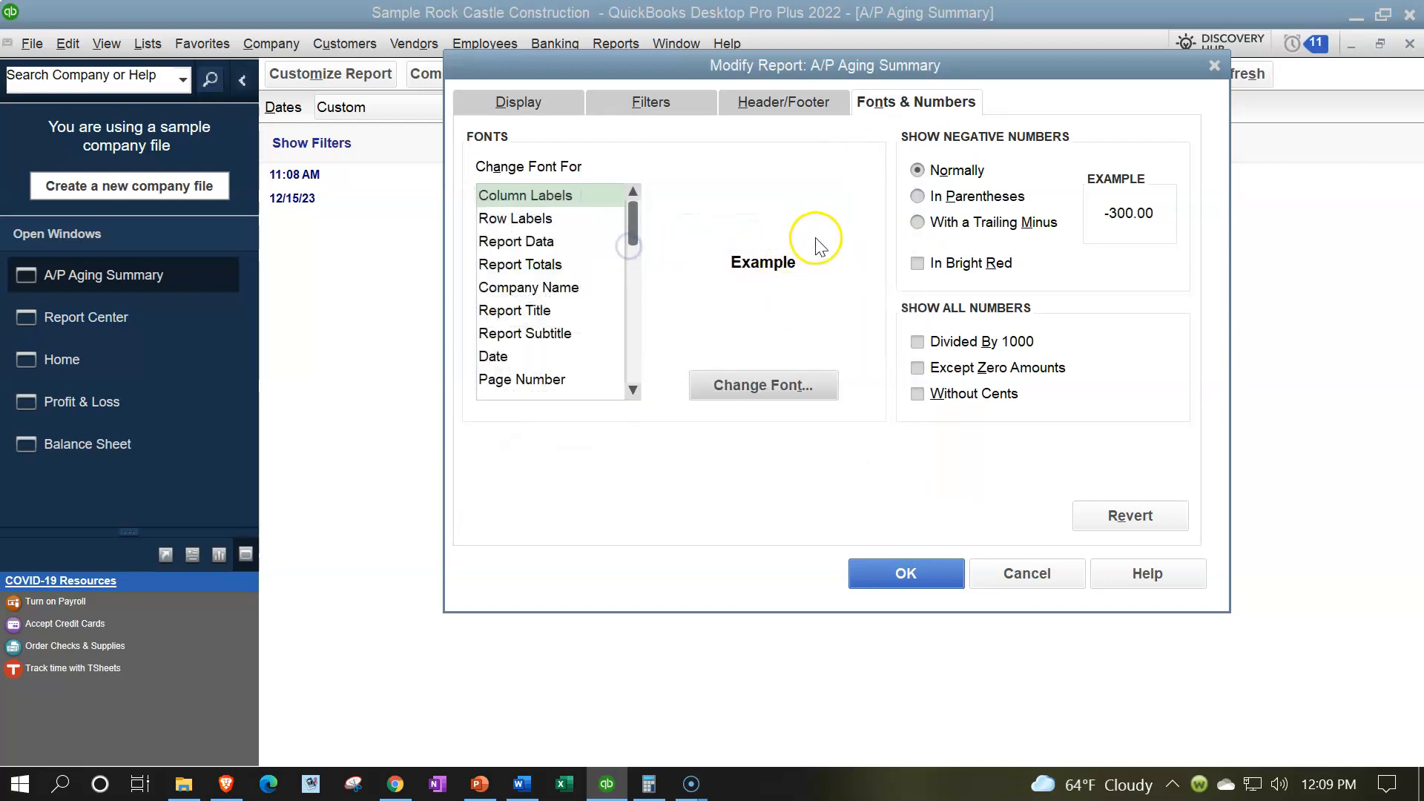
Step: Show negative numbers in parentheses and all amounts without cents in the A/P Aging Summary
{"action": "left_click", "coordinate": [918, 198]}
{"action": "left_click", "coordinate": [918, 393]}
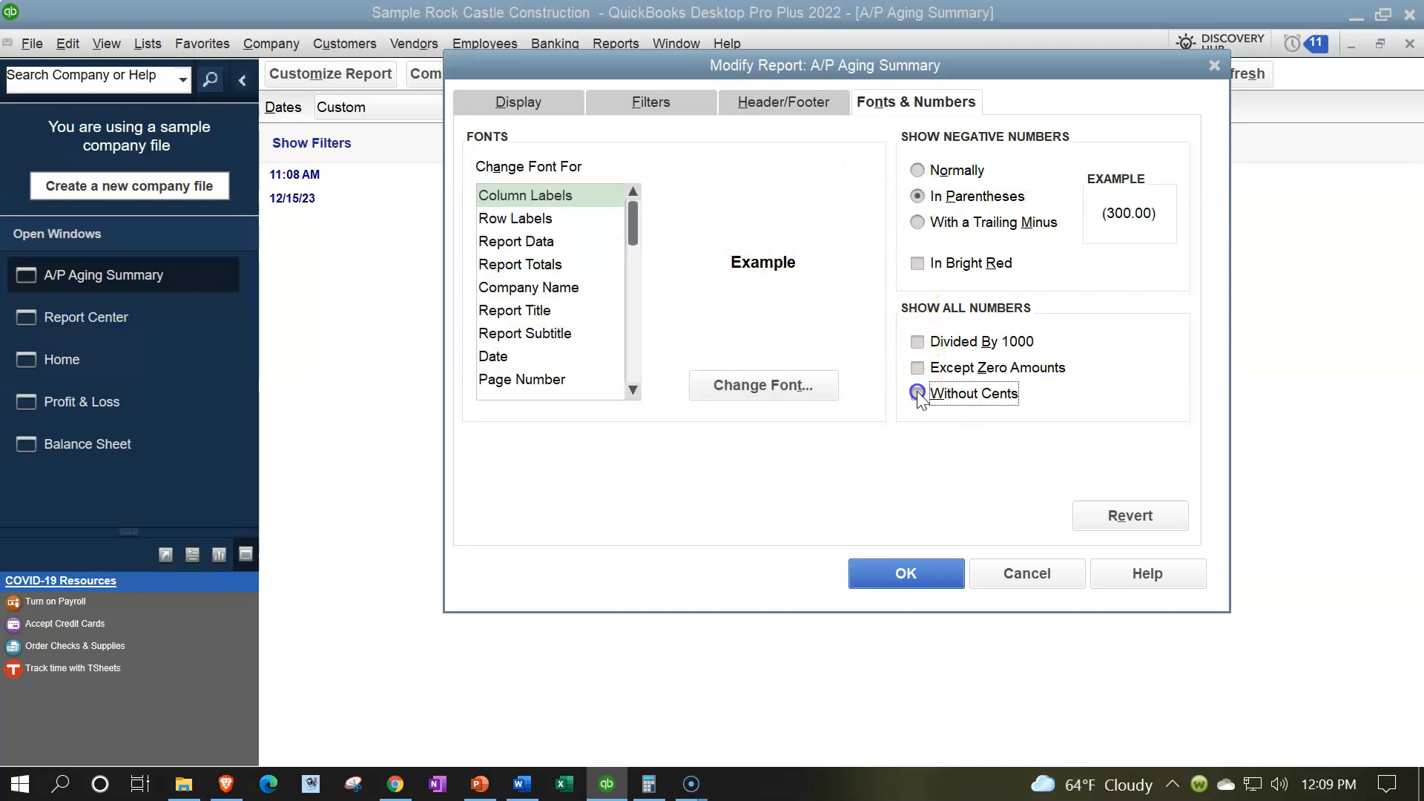
{"action": "left_click", "coordinate": [903, 573]}
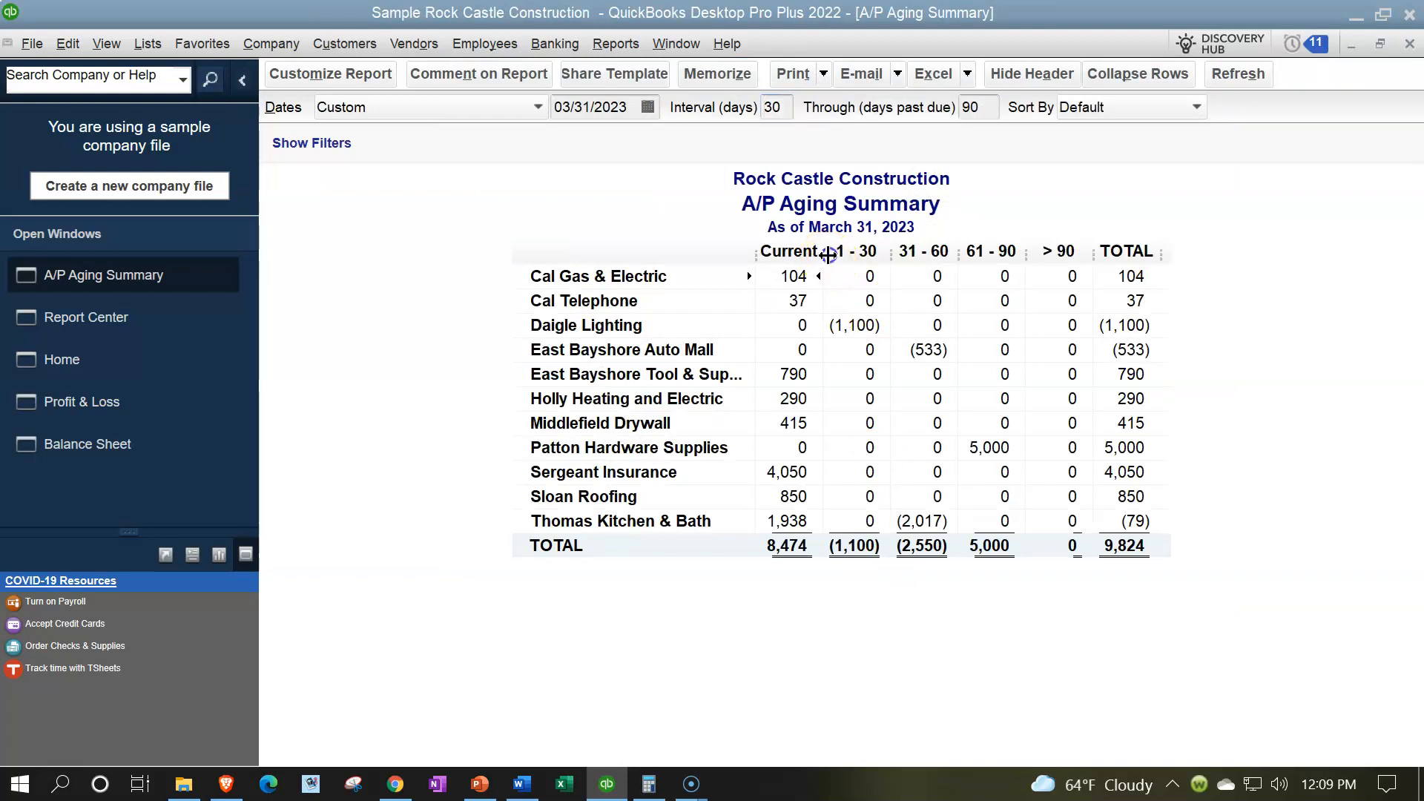
Step: Widen the Current column of the A/P Aging Summary and apply the same width to all amount columns
{"action": "left_click_drag", "start_coordinate": [825, 252], "coordinate": [866, 256]}
{"action": "left_click", "coordinate": [674, 244]}
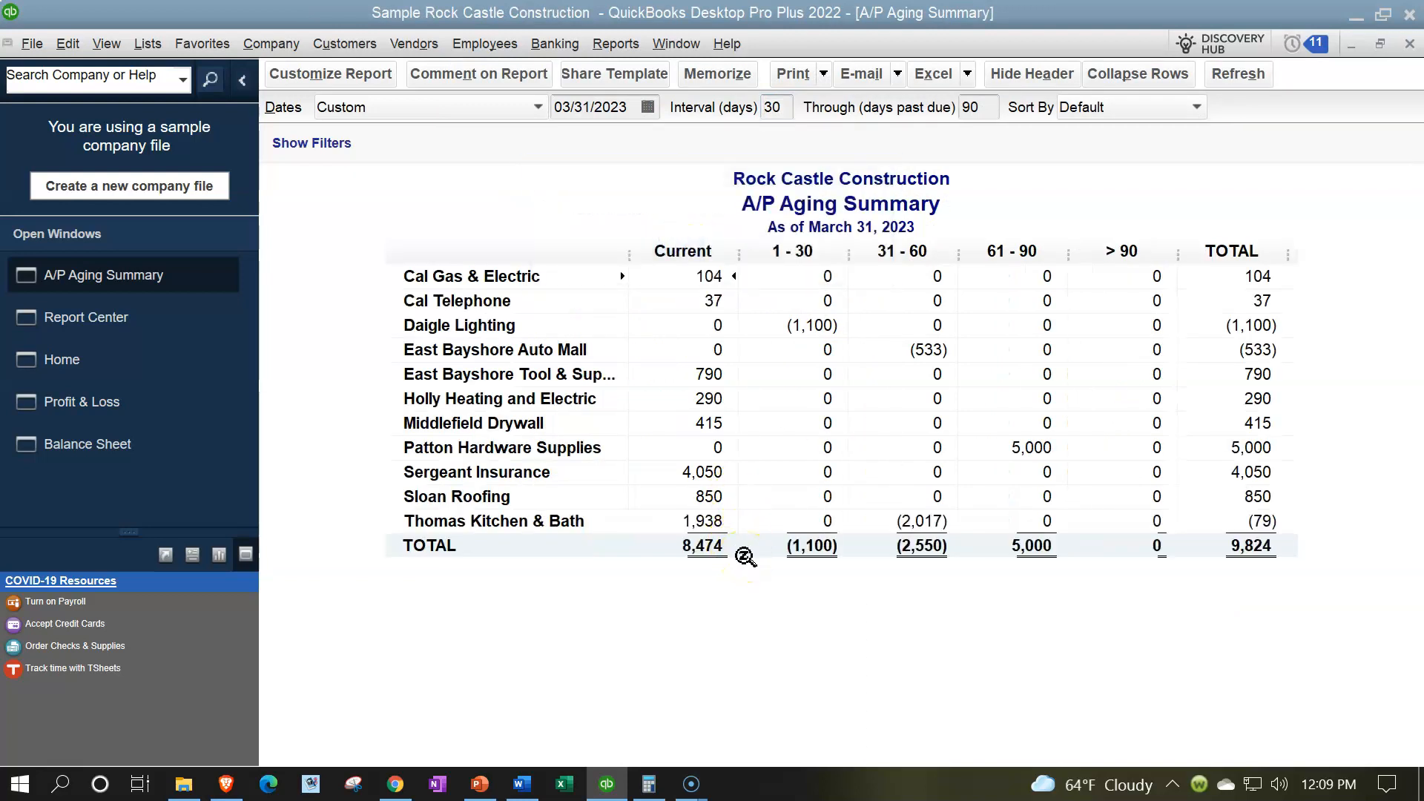
Step: Memorize the A/P Aging Summary in the Internal Report group and close the report
{"action": "left_click", "coordinate": [714, 79]}
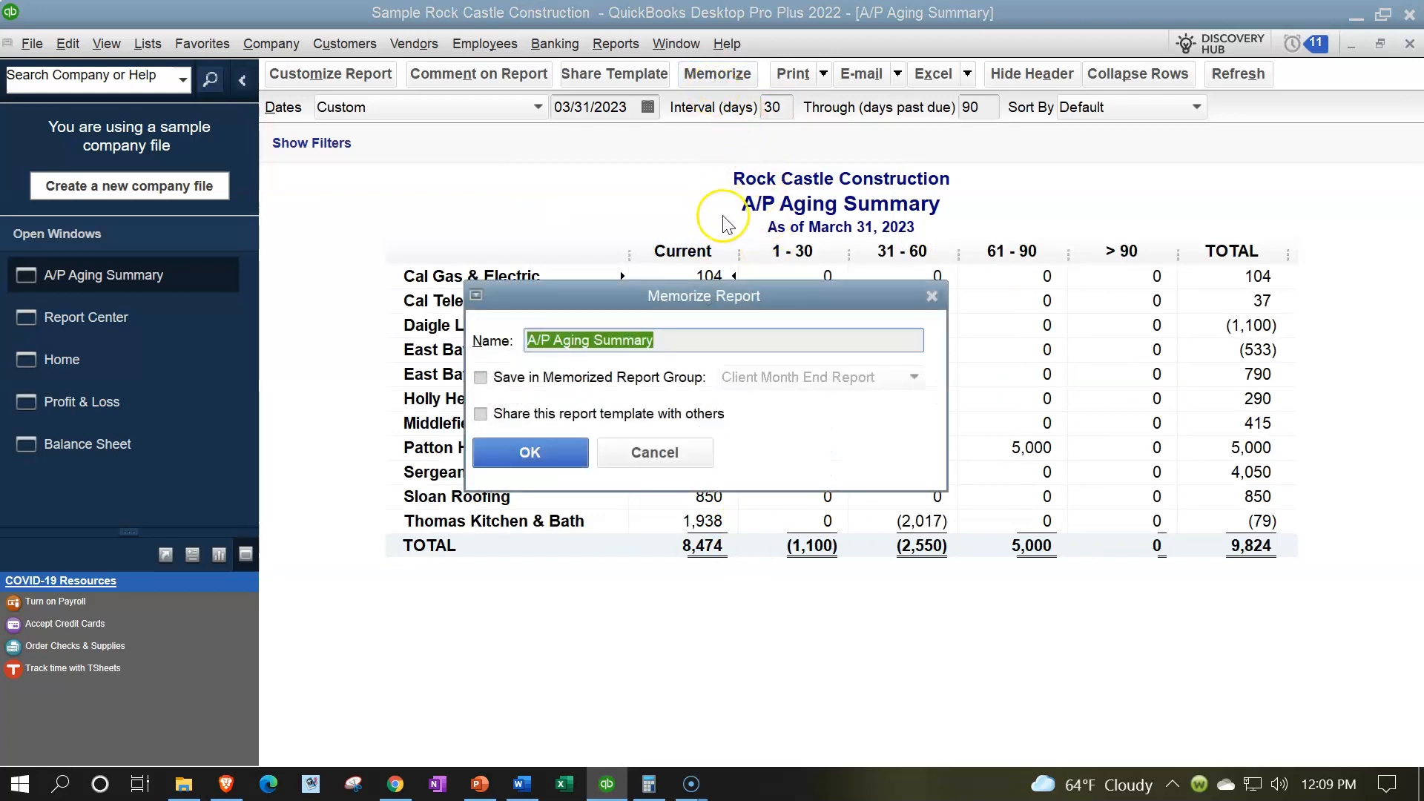
{"action": "left_click", "coordinate": [480, 378]}
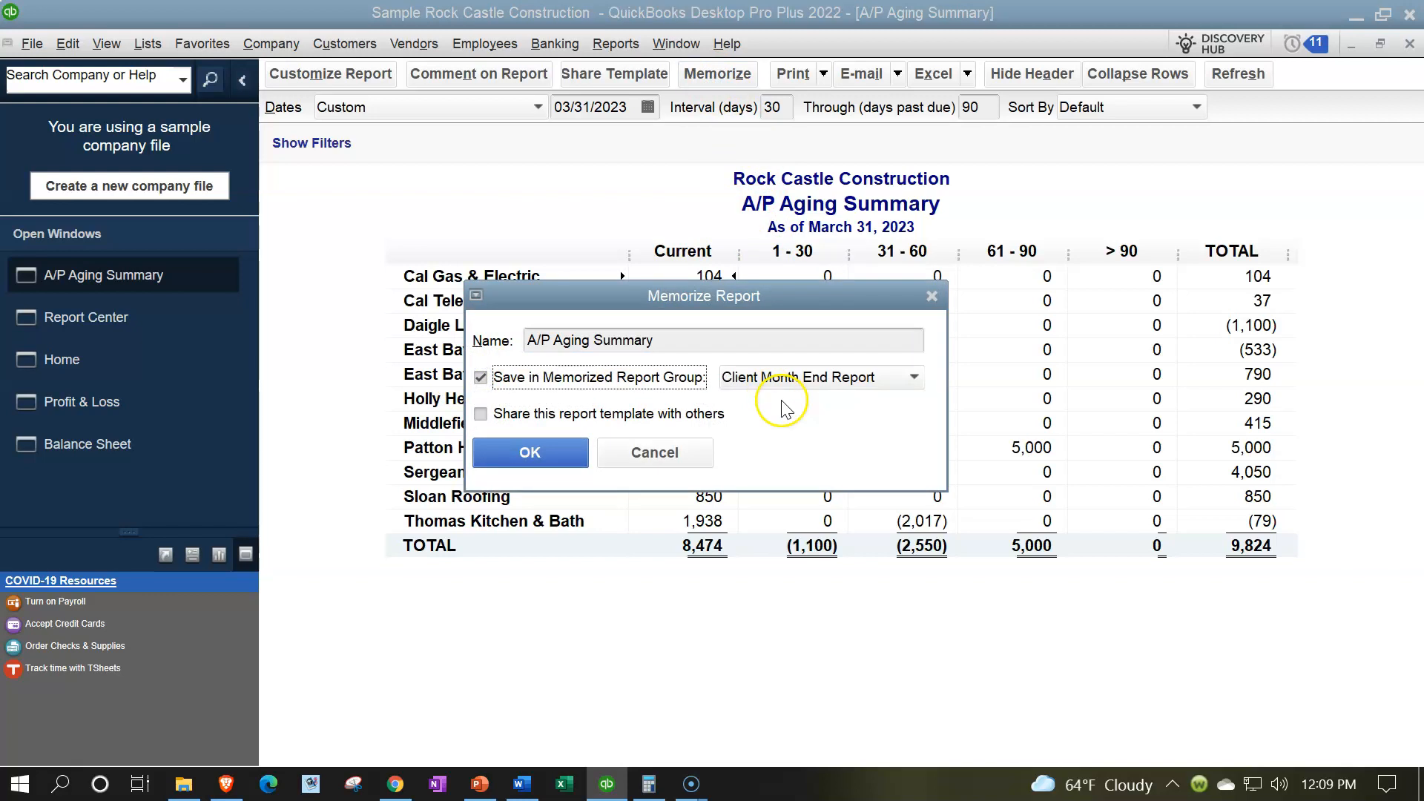
{"action": "left_click", "coordinate": [807, 377]}
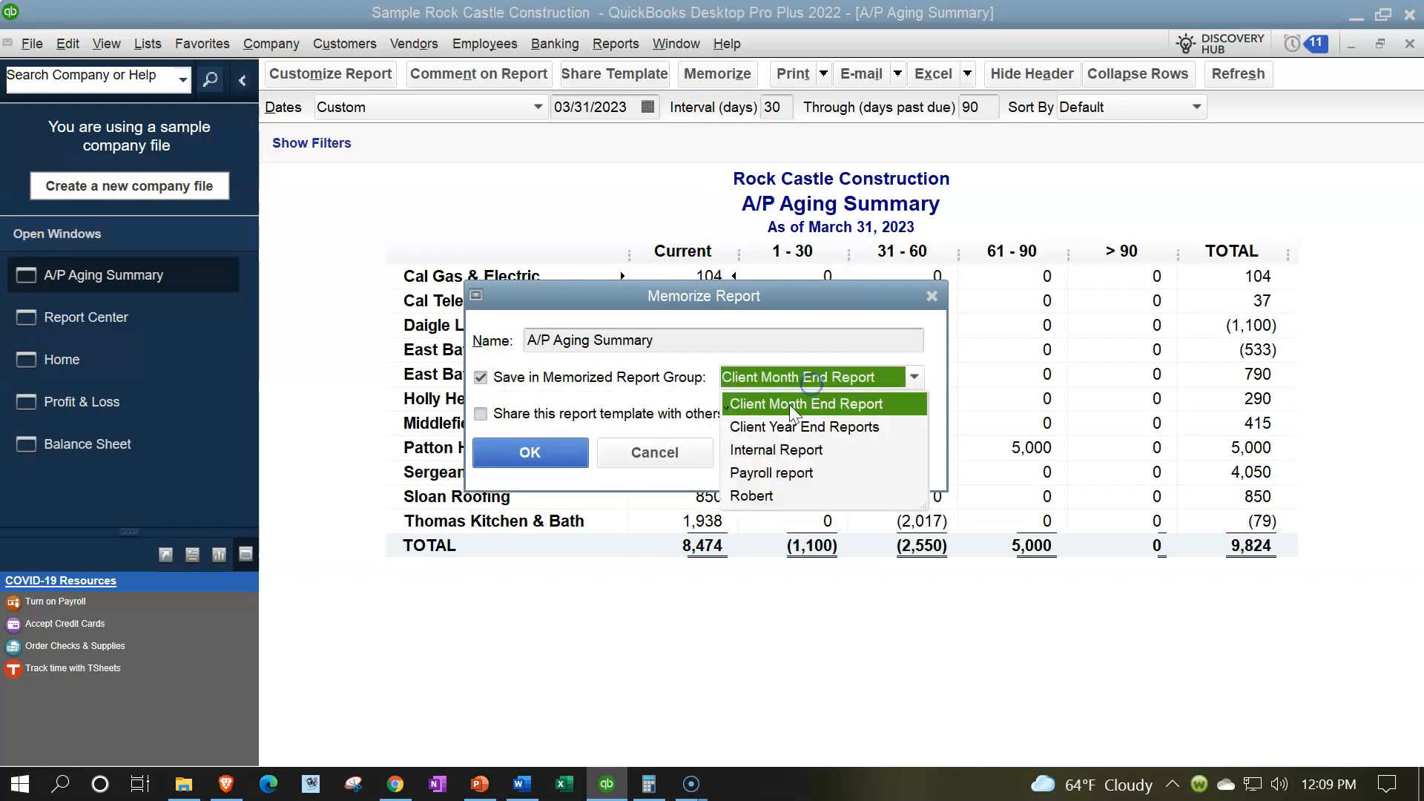
{"action": "left_click", "coordinate": [794, 451]}
{"action": "left_click", "coordinate": [538, 452]}
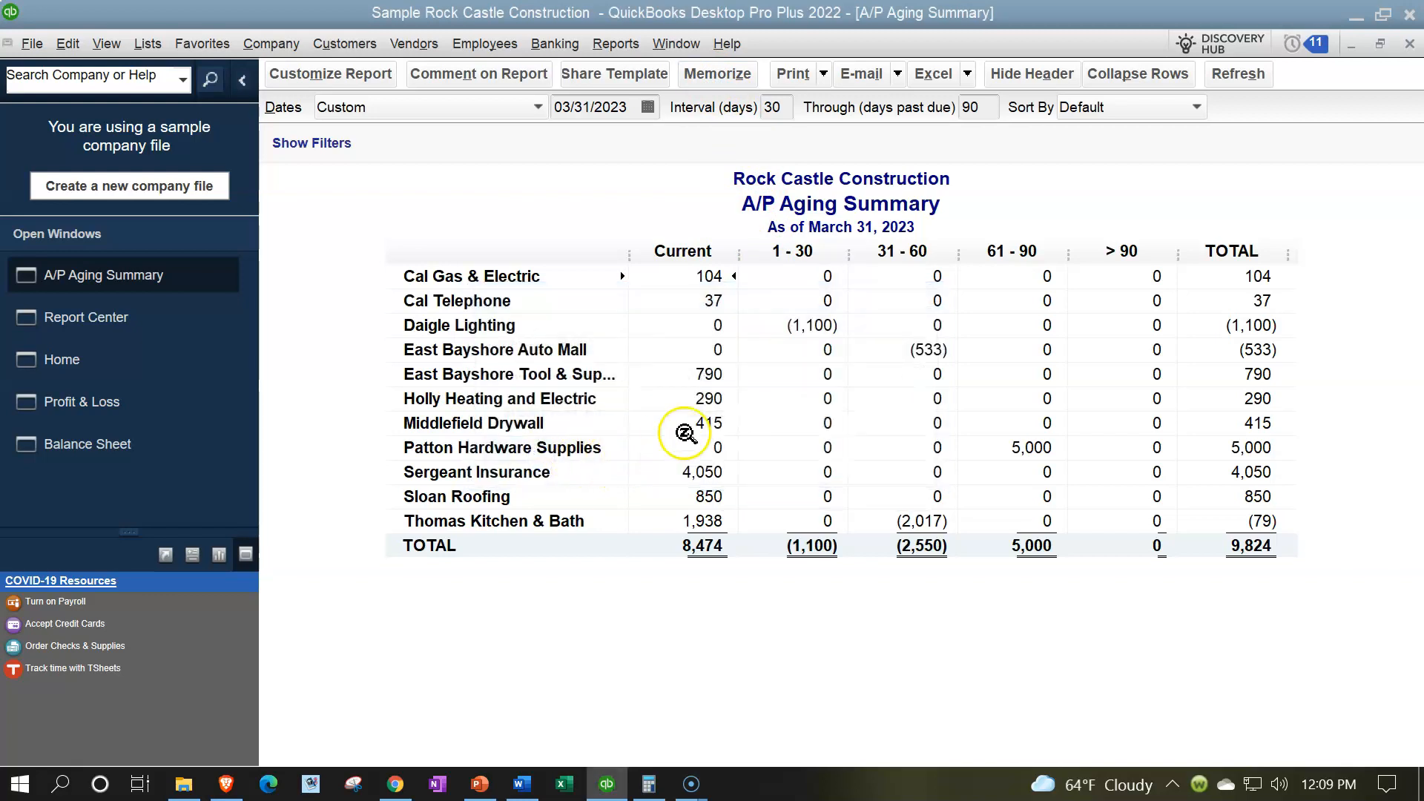
{"action": "left_click", "coordinate": [1409, 43]}
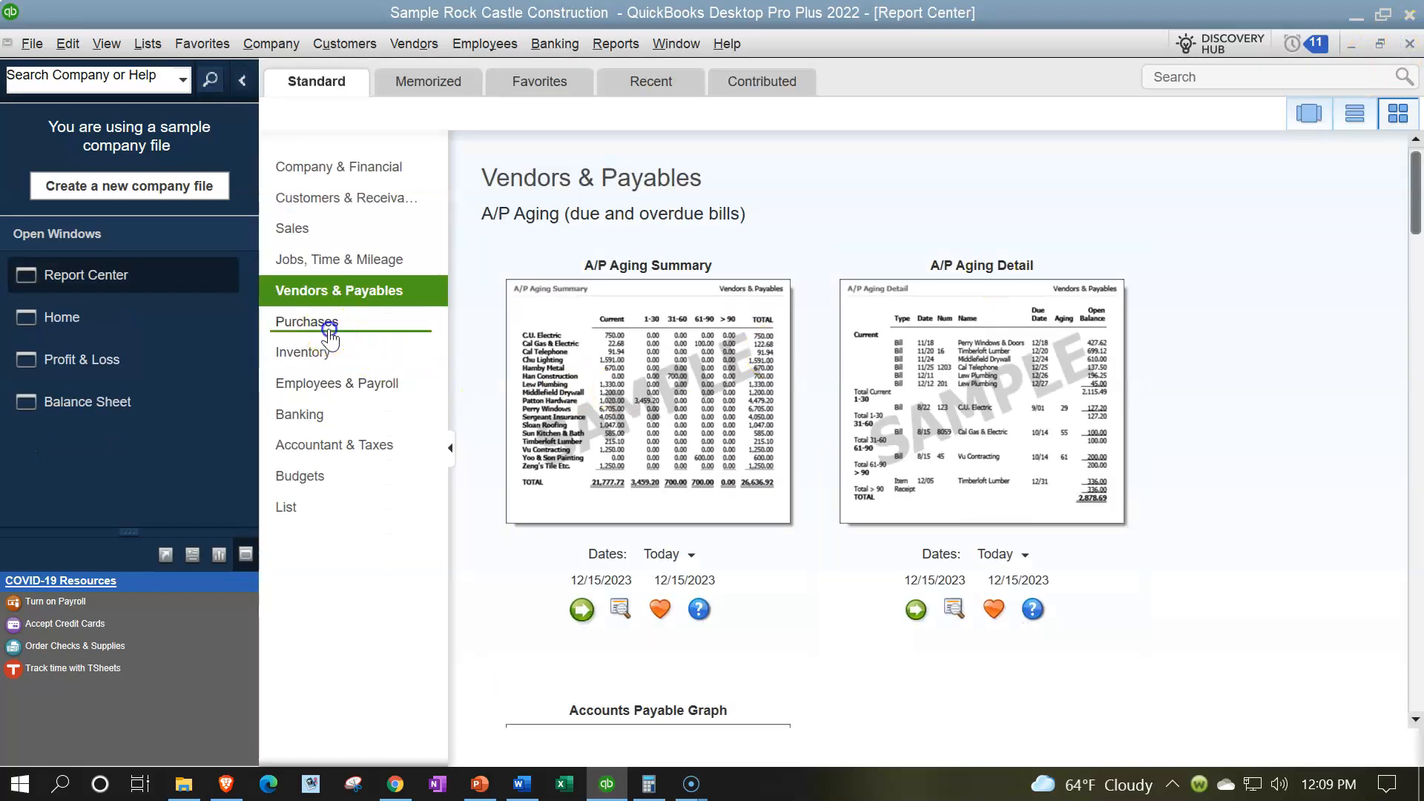
Step: Run the Purchases by Vendor Summary from the Purchases reports
{"action": "left_click", "coordinate": [329, 326]}
{"action": "left_click", "coordinate": [640, 407]}
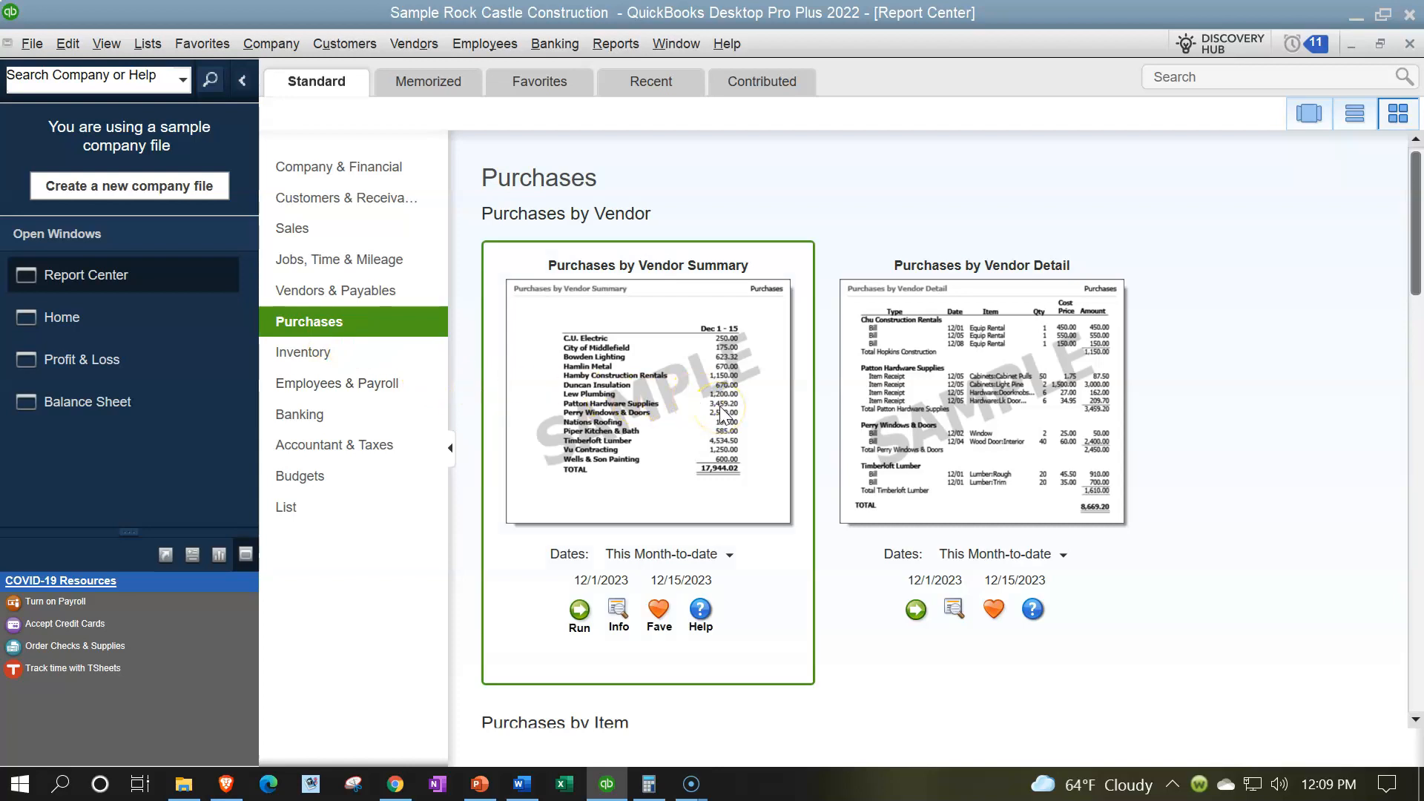
{"action": "left_click", "coordinate": [577, 610]}
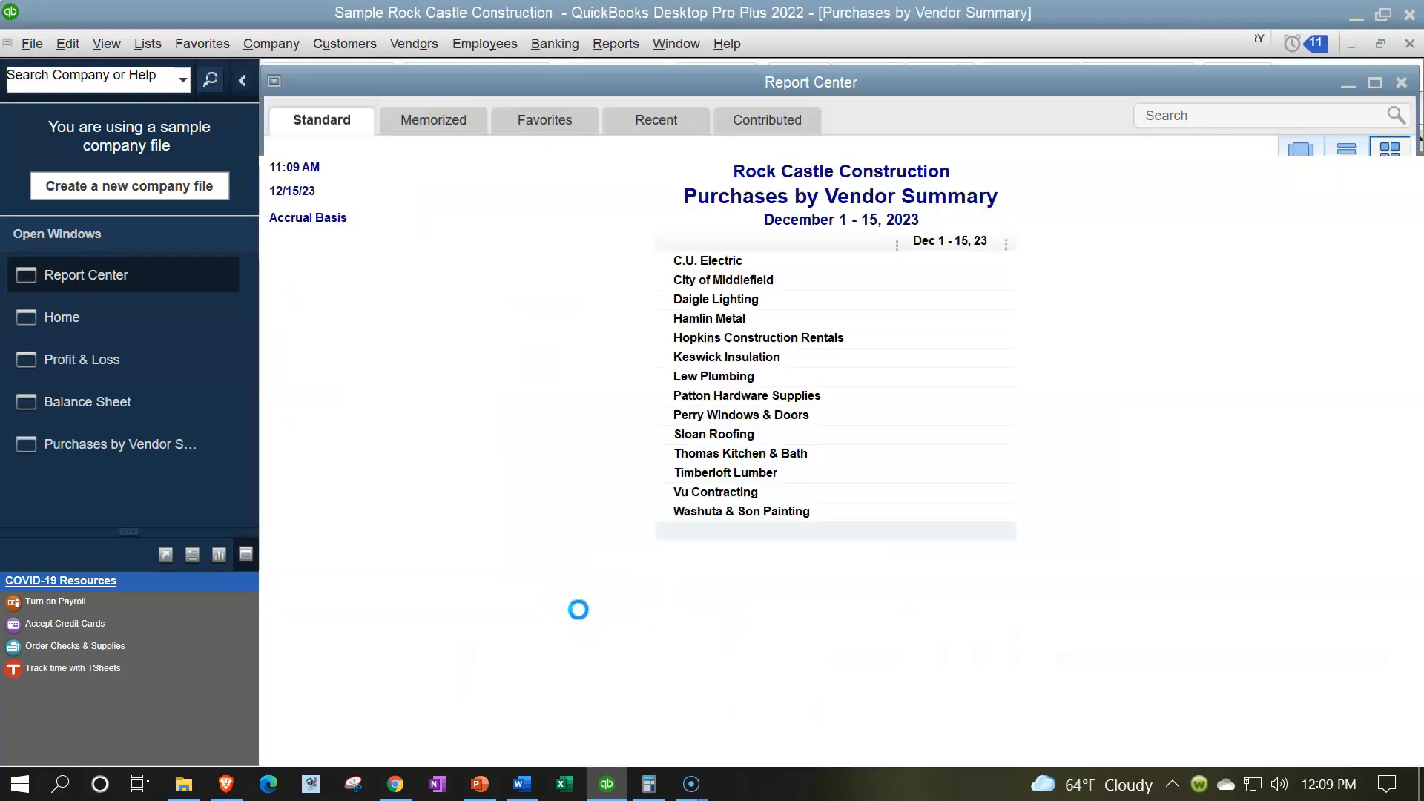
Step: Set the Purchases by Vendor Summary date range from 01/01/2023 to 03/31/2023
{"action": "key", "text": "Tab"}
{"action": "type", "text": "0"}
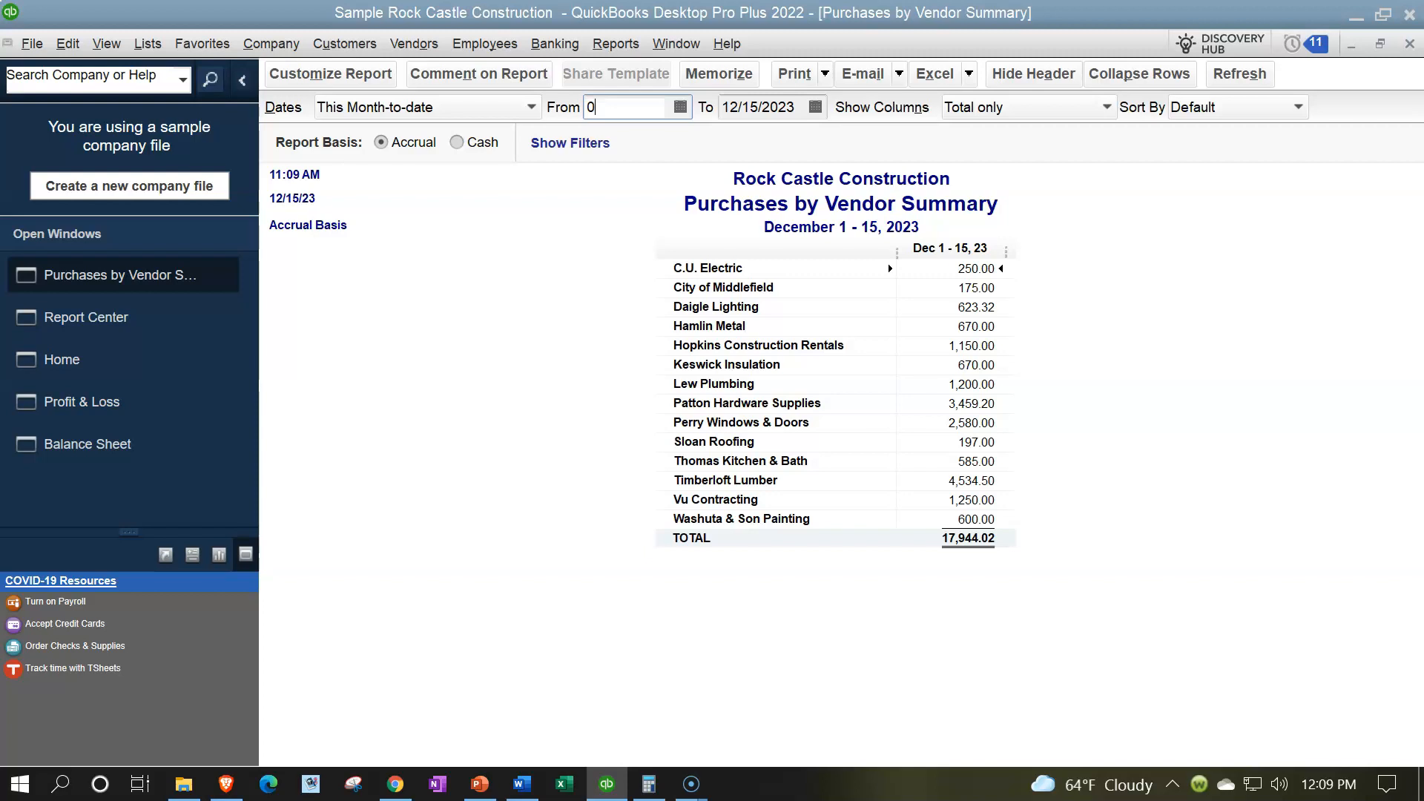
{"action": "type", "text": "1/01/2023"}
{"action": "key", "text": "Tab"}
{"action": "type", "text": "1"}
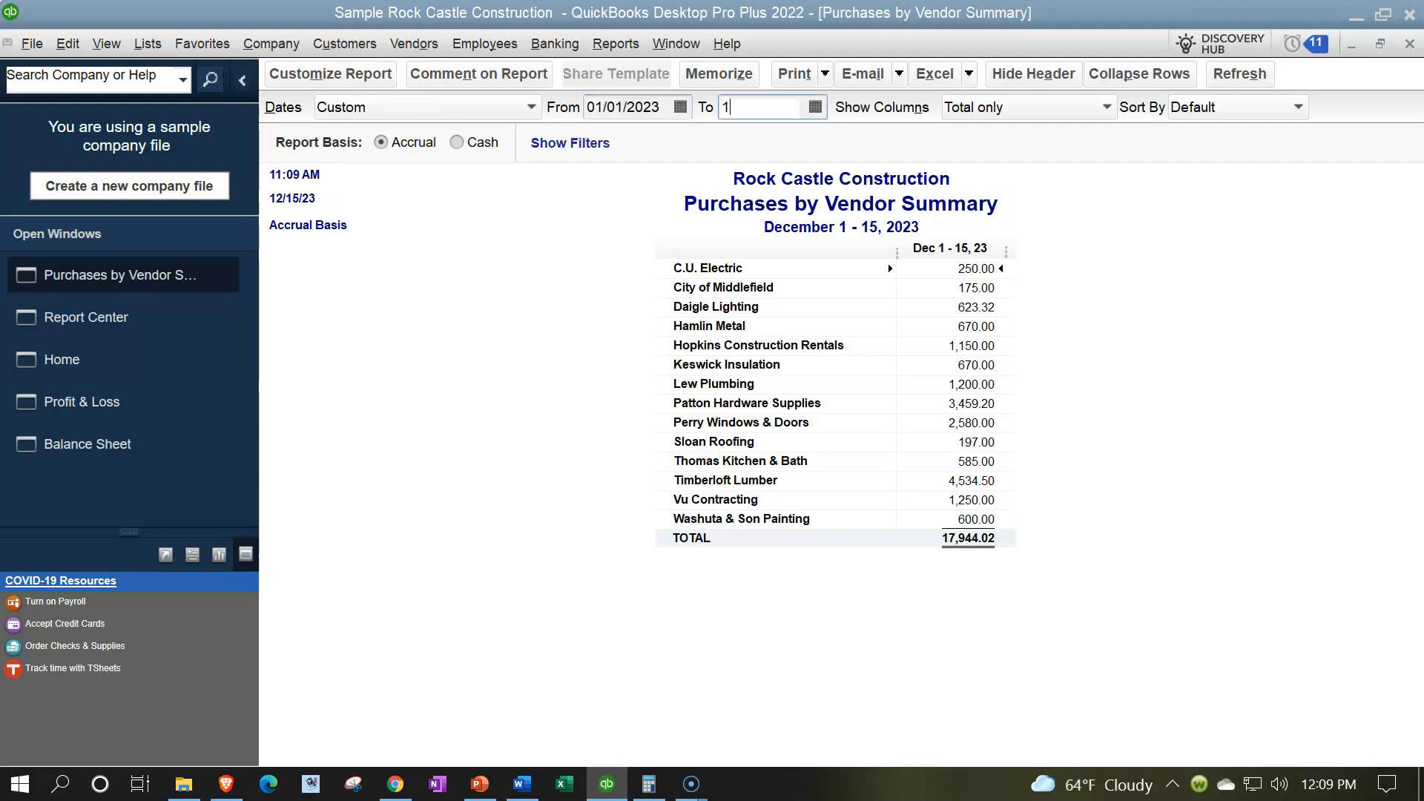
{"action": "type", "text": "3312023"}
{"action": "key", "text": "Tab"}
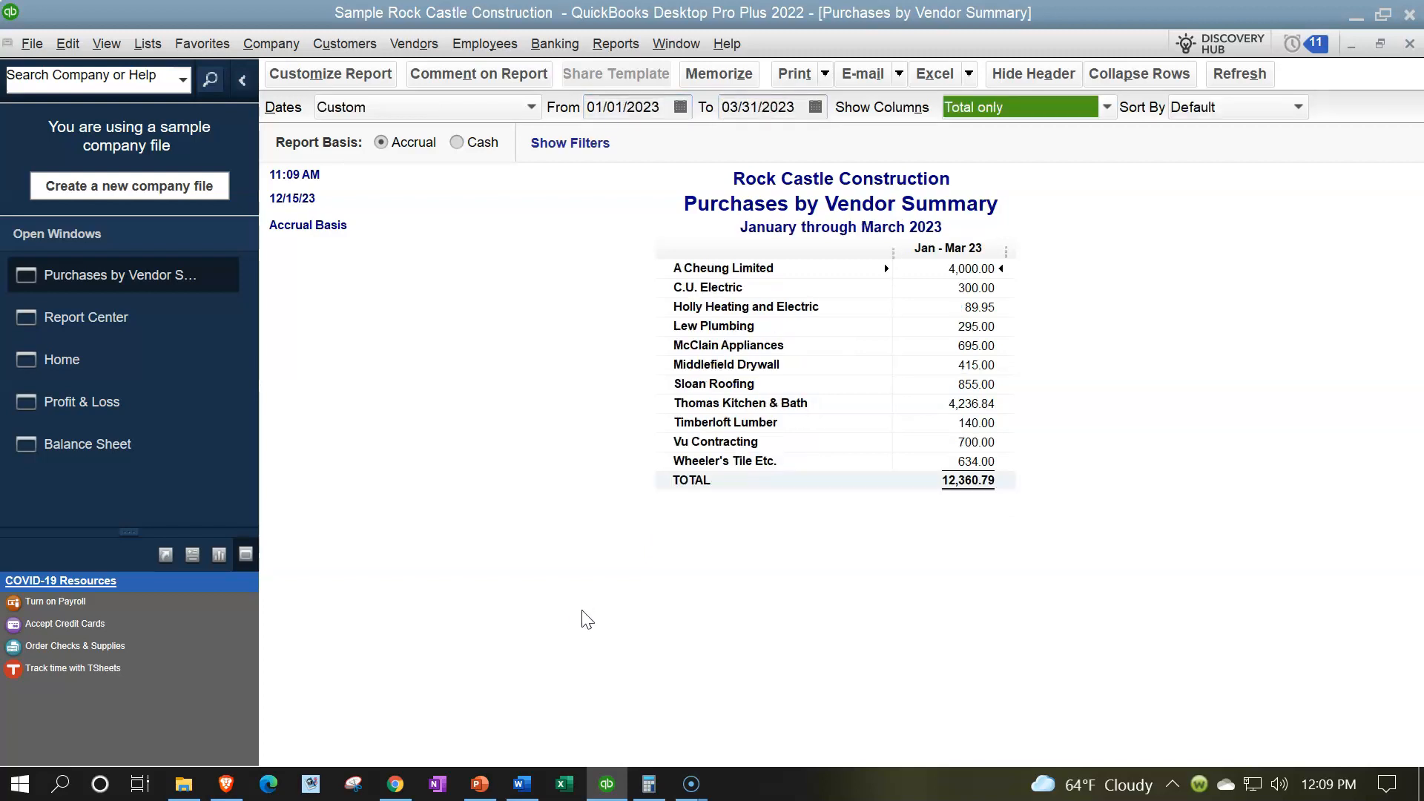
Step: Remove the date prepared, time prepared and report basis from the Purchases by Vendor Summary header, and enter the preparer's name as the extra footer line
{"action": "left_click", "coordinate": [368, 77]}
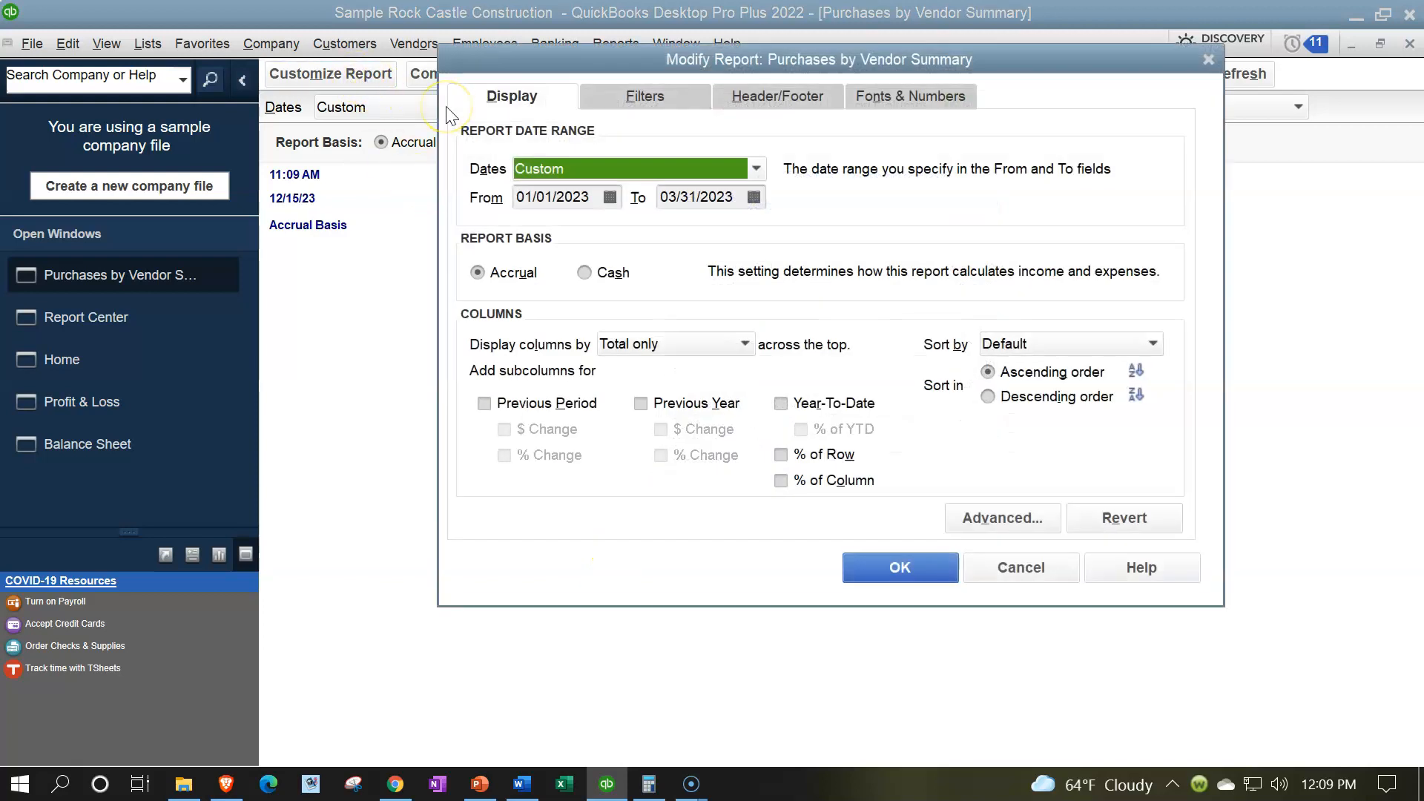
{"action": "left_click", "coordinate": [773, 100]}
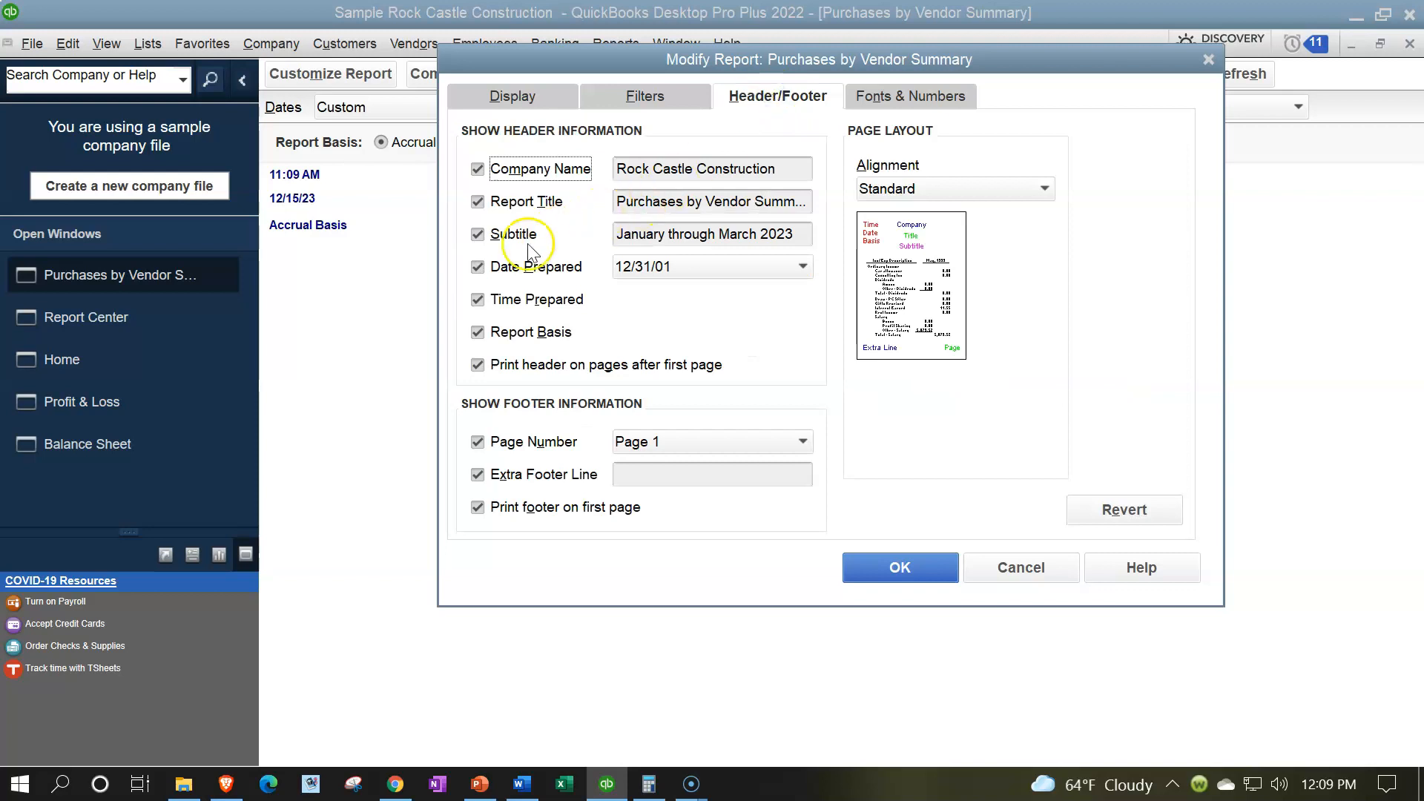
{"action": "left_click", "coordinate": [477, 267]}
{"action": "left_click", "coordinate": [477, 303]}
{"action": "left_click", "coordinate": [477, 334]}
{"action": "left_click", "coordinate": [640, 475]}
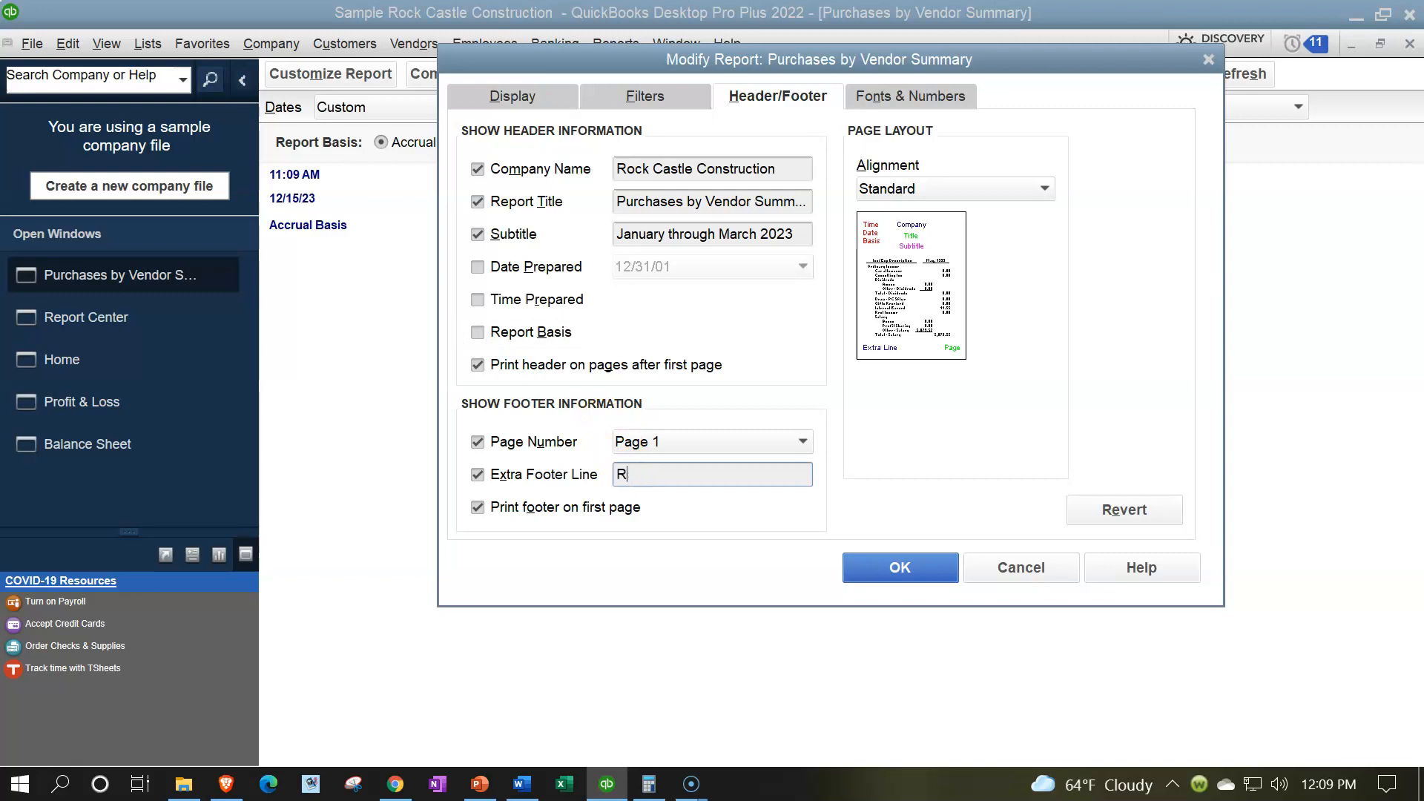
Step: Set the Purchases by Vendor Summary column label font to size 14 and apply the change to all related fonts
{"action": "left_click", "coordinate": [881, 104]}
{"action": "left_click", "coordinate": [771, 382]}
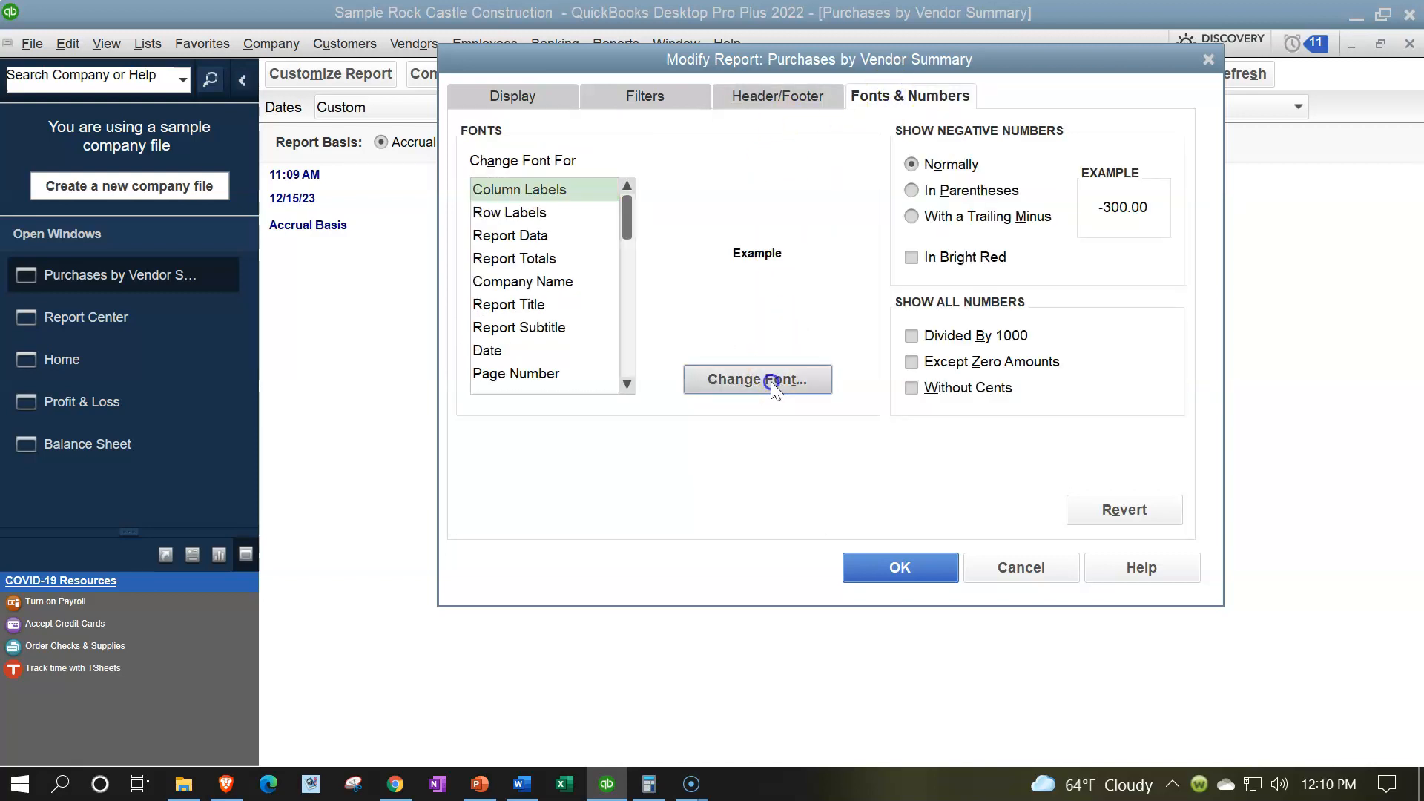
{"action": "left_click", "coordinate": [804, 318]}
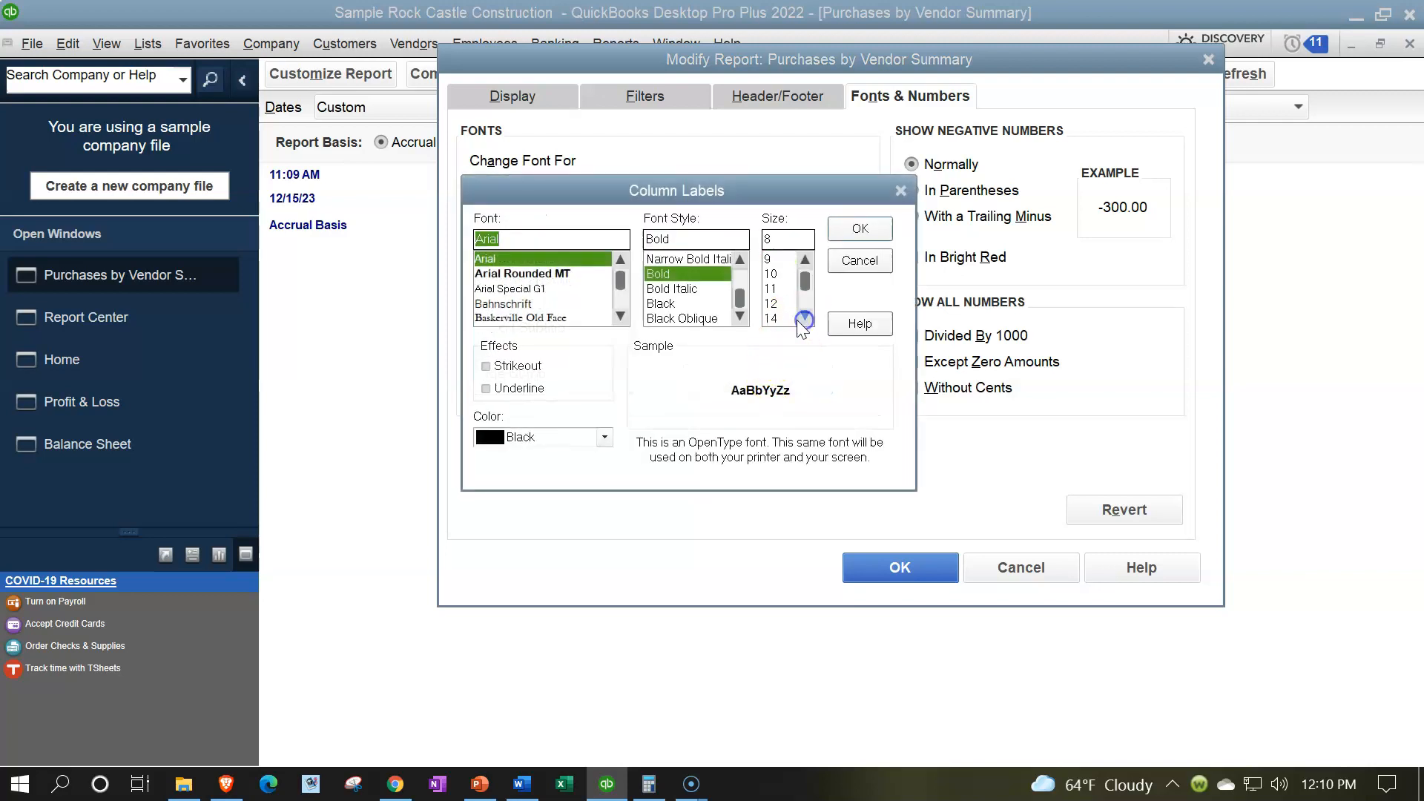
{"action": "left_click", "coordinate": [779, 319]}
{"action": "left_click", "coordinate": [859, 228]}
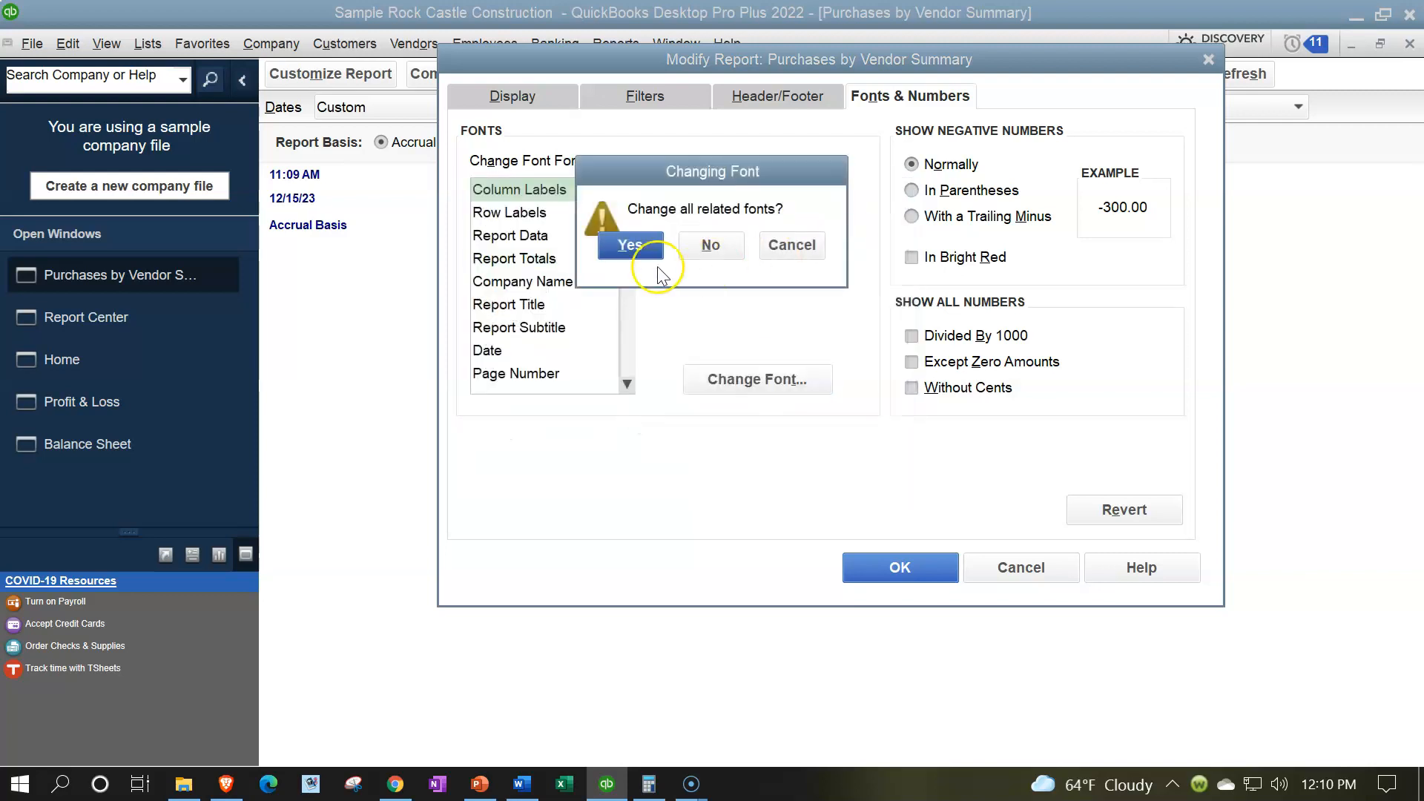
{"action": "left_click", "coordinate": [629, 246]}
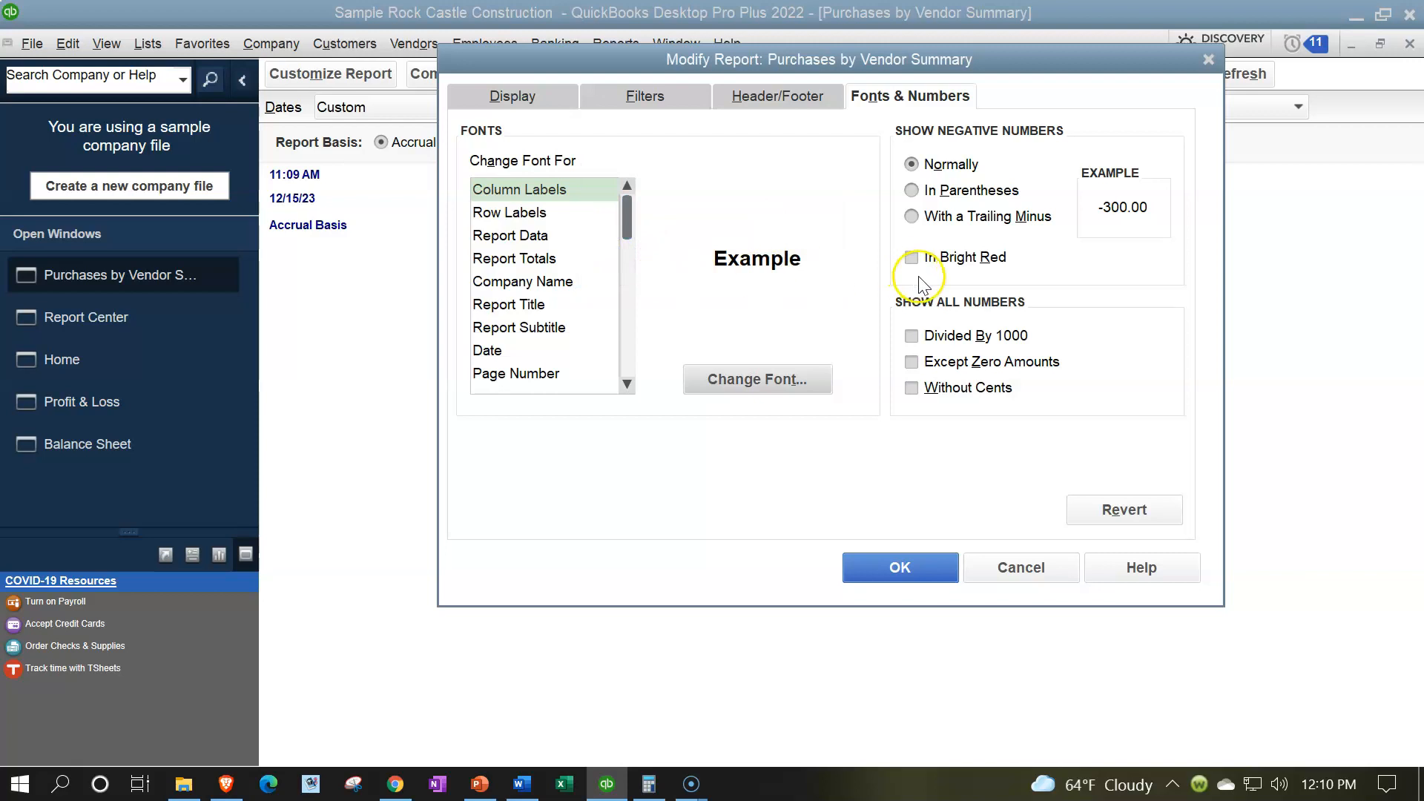
Step: Show negative numbers in parentheses and bright red, and all amounts without cents, in the Purchases by Vendor Summary
{"action": "left_click", "coordinate": [913, 191]}
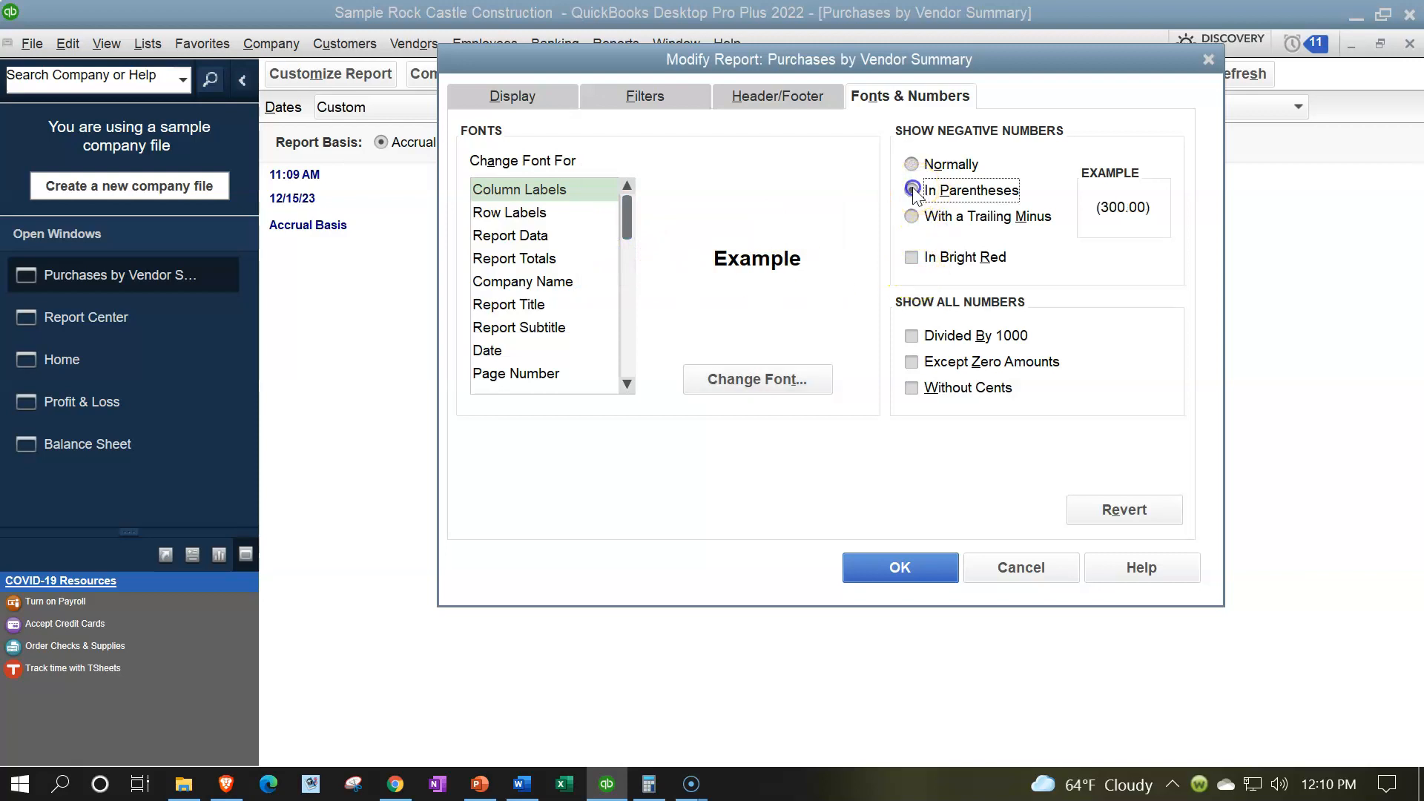
{"action": "left_click", "coordinate": [911, 257]}
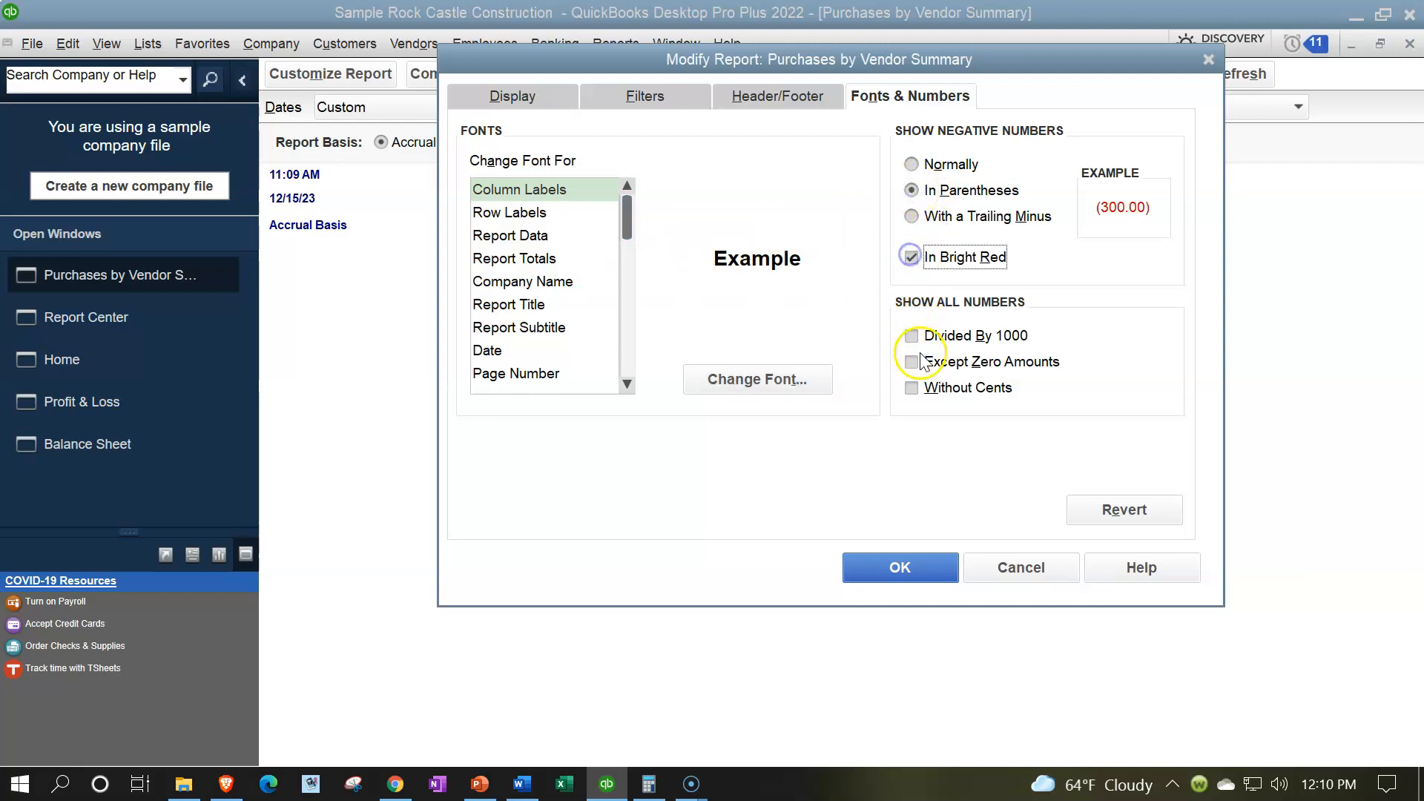
{"action": "left_click", "coordinate": [913, 388]}
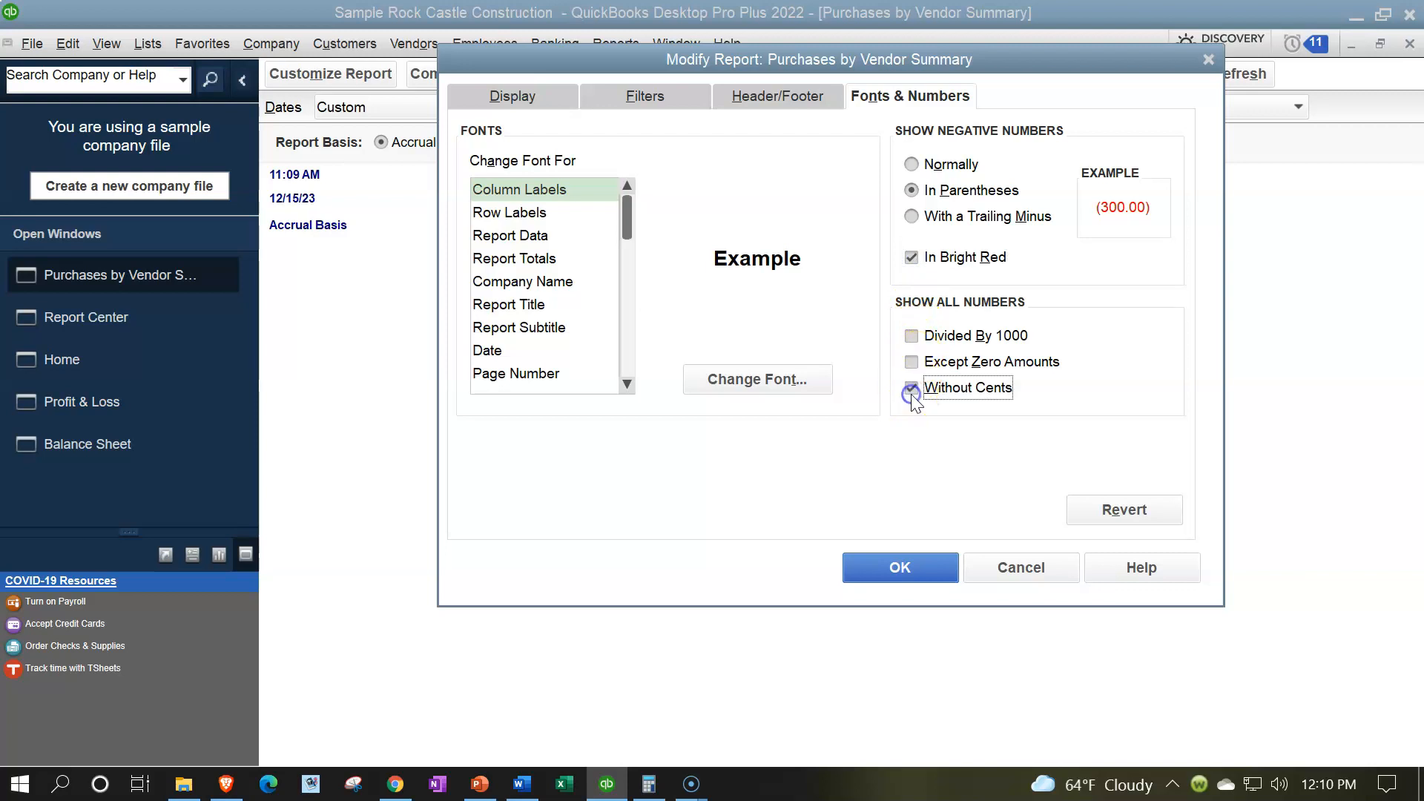
{"action": "left_click", "coordinate": [896, 568]}
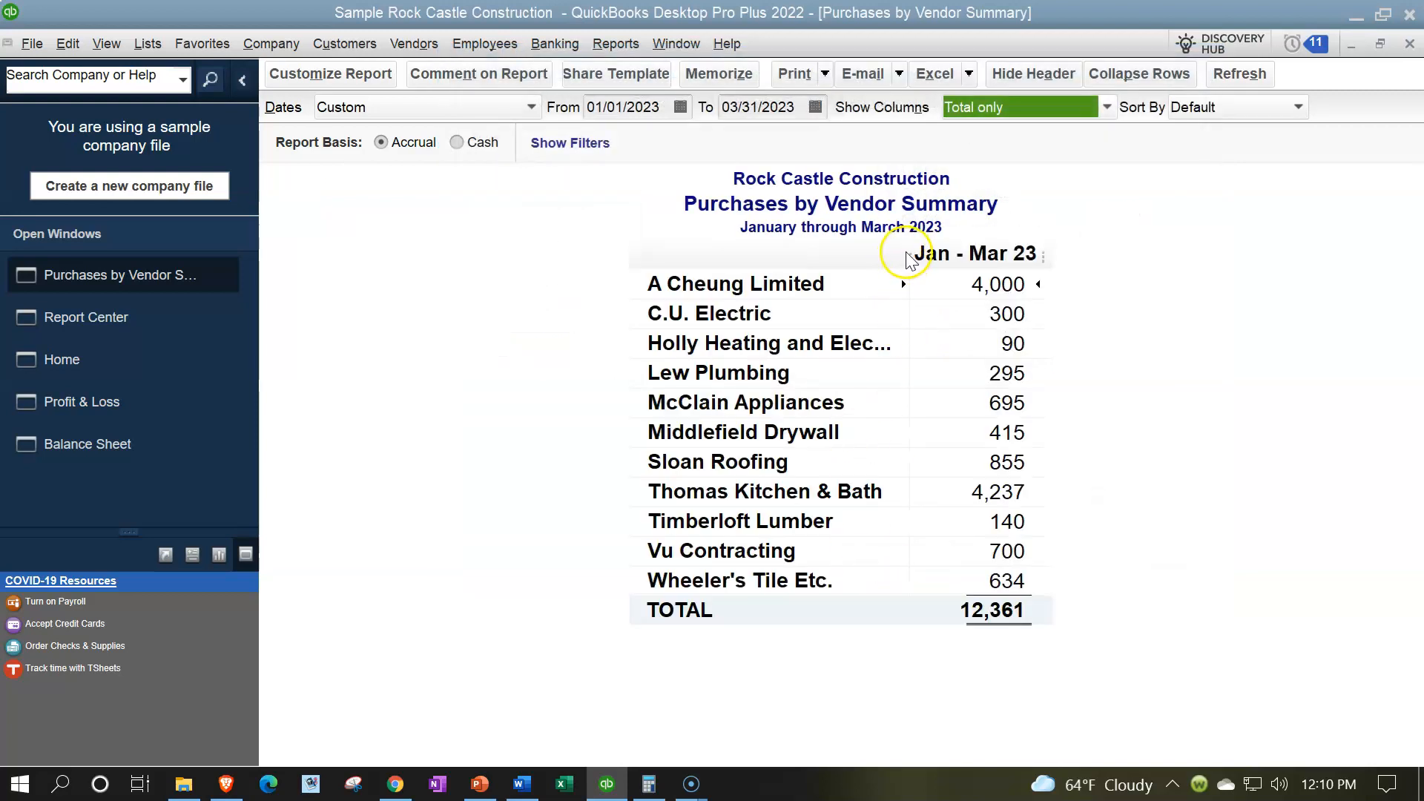
Step: Widen the vendor name column, then memorize the Purchases by Vendor Summary in the Internal Report group and close it
{"action": "left_click_drag", "start_coordinate": [911, 254], "coordinate": [959, 256]}
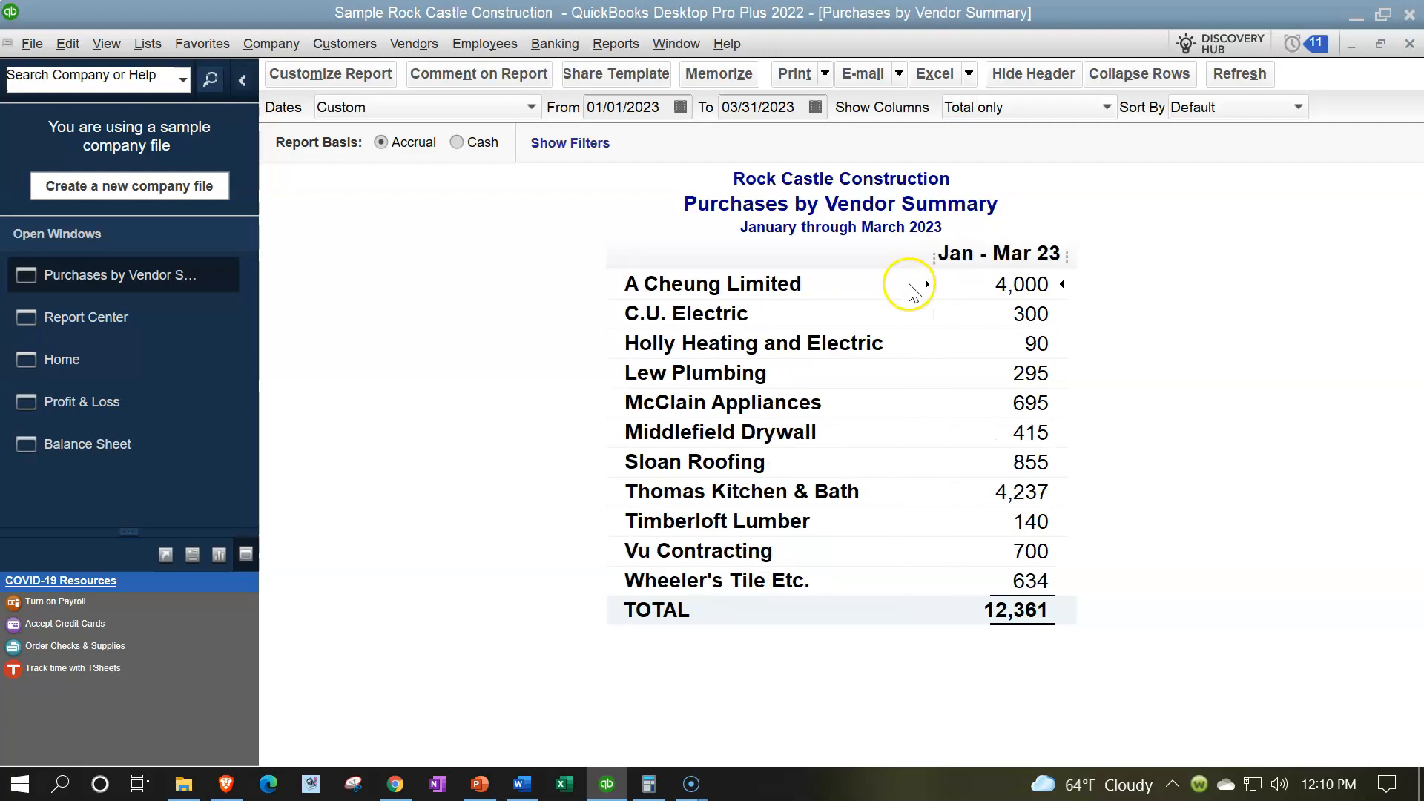
{"action": "left_click", "coordinate": [732, 77]}
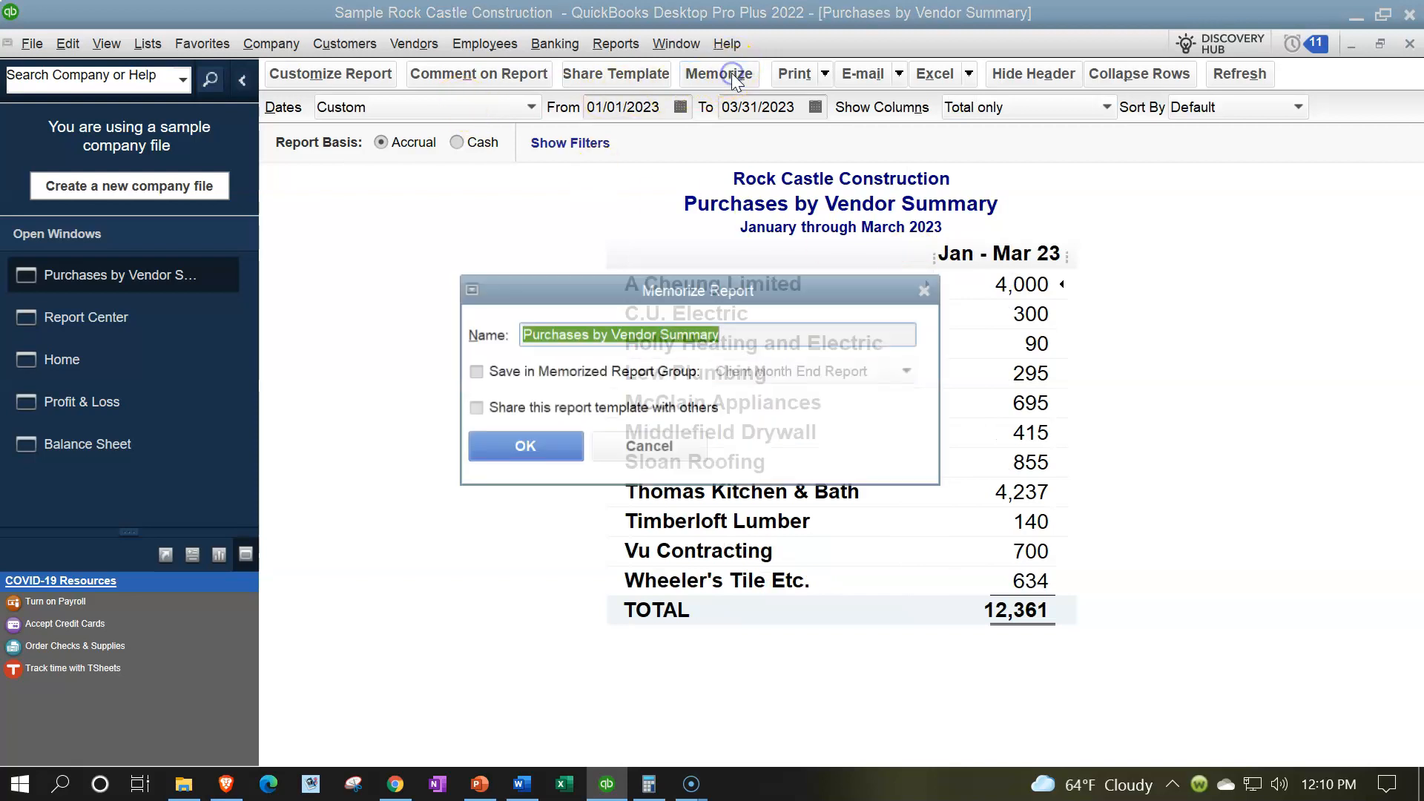
{"action": "left_click", "coordinate": [475, 371]}
{"action": "left_click", "coordinate": [831, 375]}
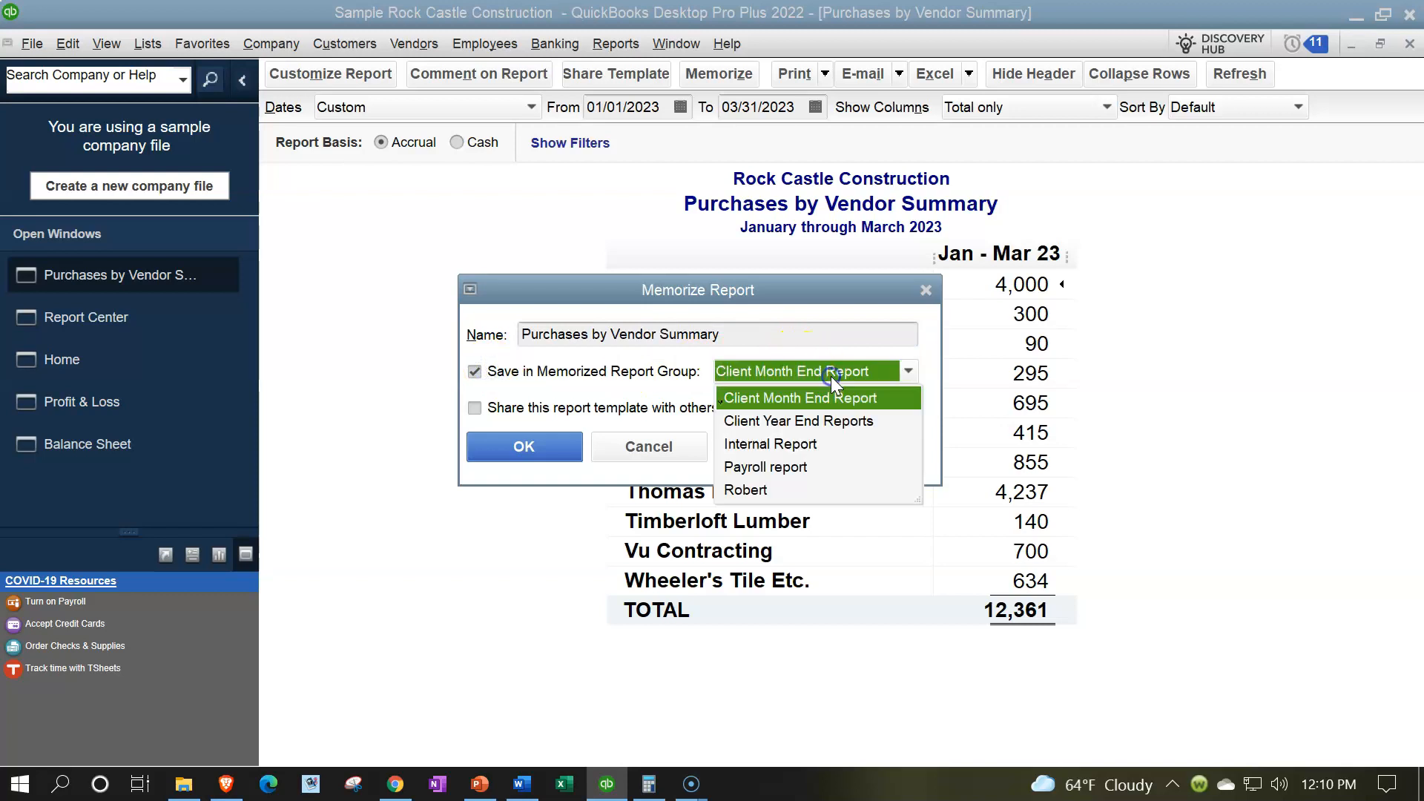
{"action": "left_click", "coordinate": [788, 445]}
{"action": "left_click", "coordinate": [553, 447]}
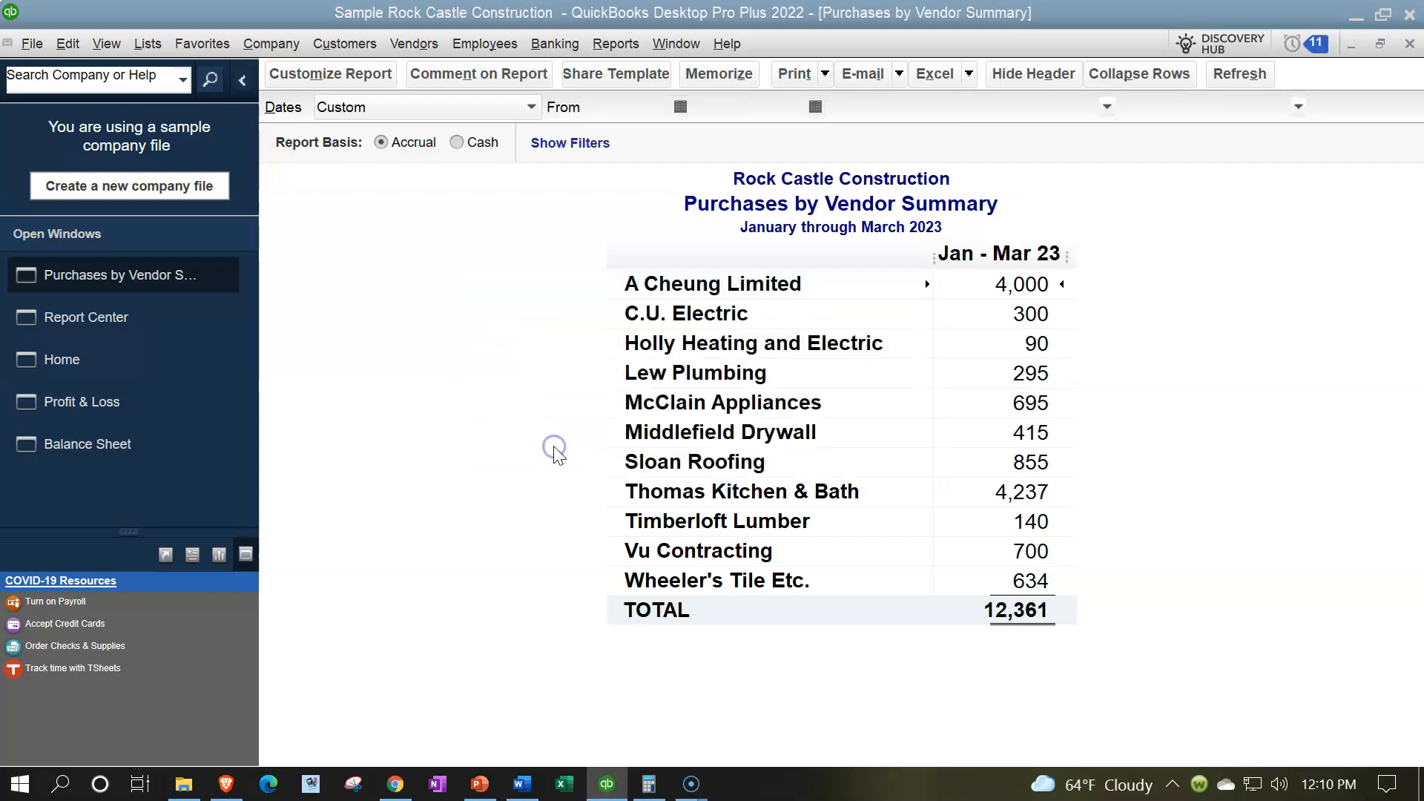
{"action": "left_click", "coordinate": [1409, 45]}
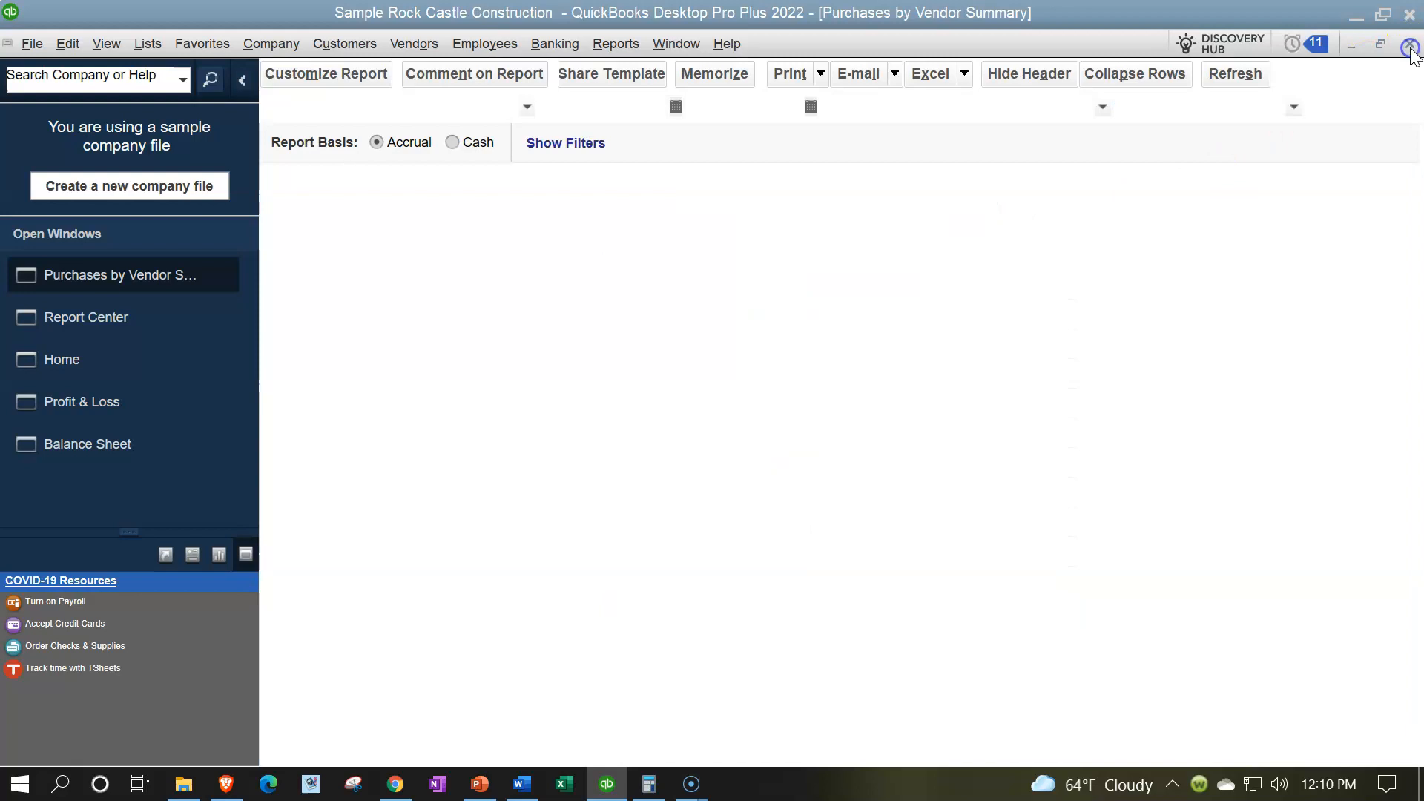
Step: Run the Inventory Valuation Summary from the Inventory reports and set its as-of date to 03/31/2023
{"action": "left_click", "coordinate": [340, 366]}
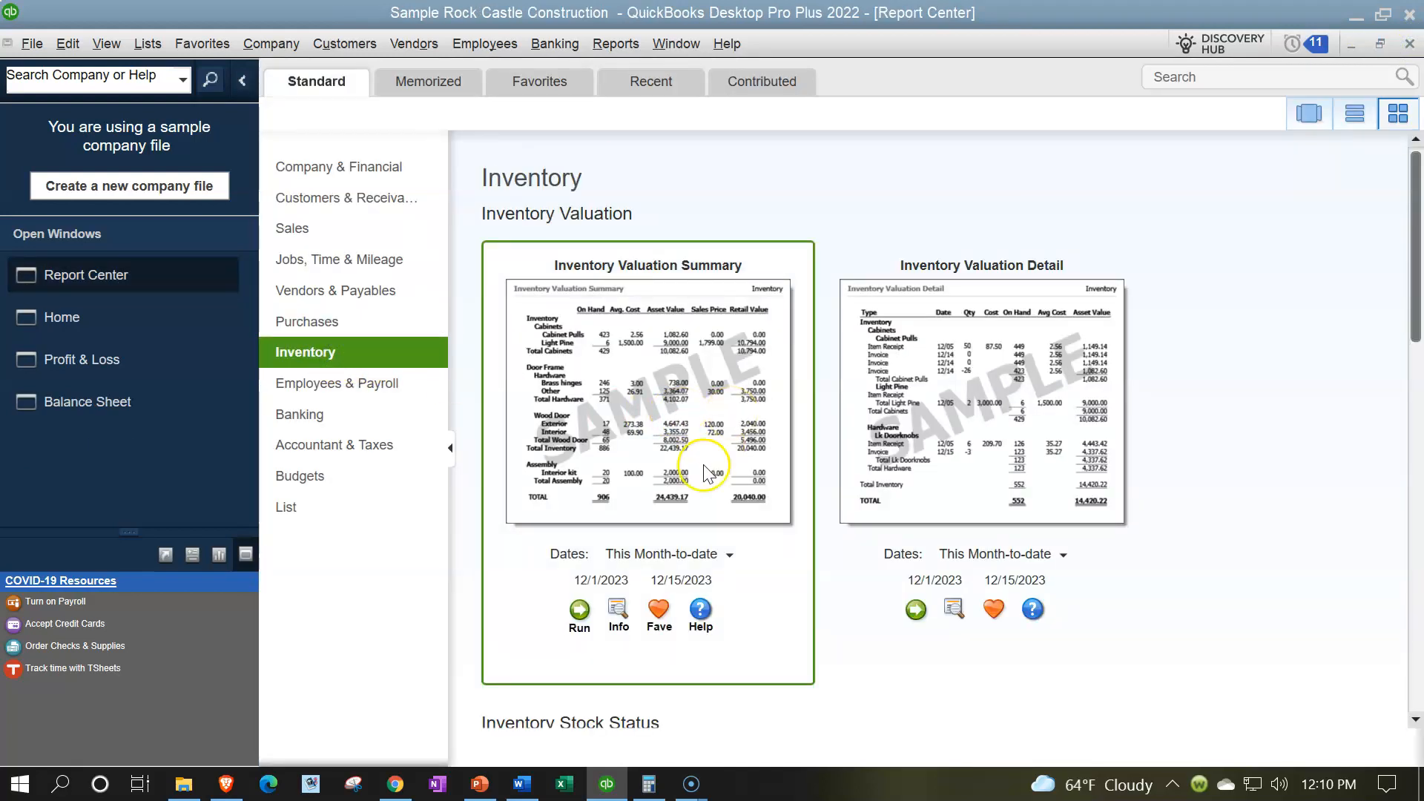
{"action": "left_click", "coordinate": [579, 612]}
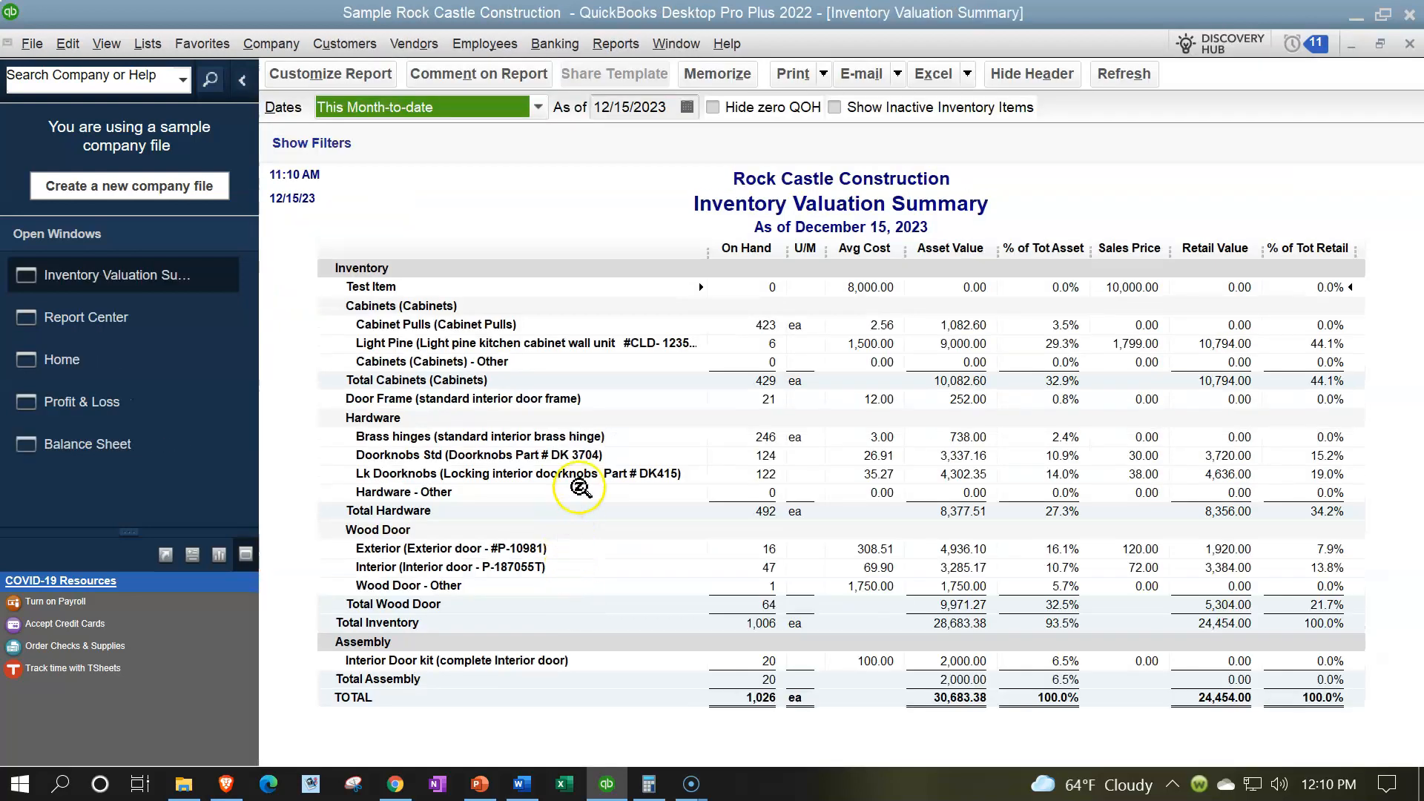
{"action": "key", "text": "Tab"}
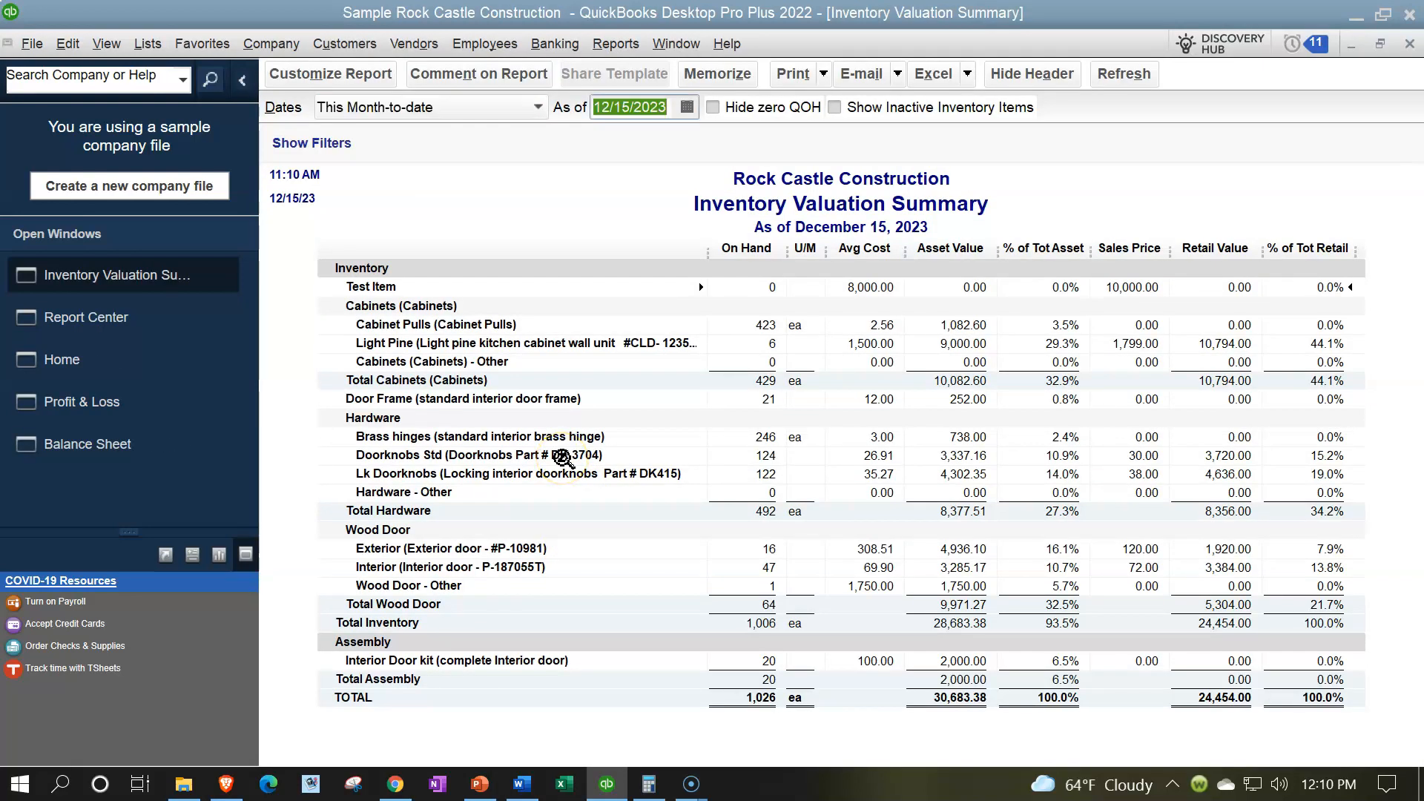
{"action": "type", "text": "03/3"}
{"action": "key", "text": "Tab"}
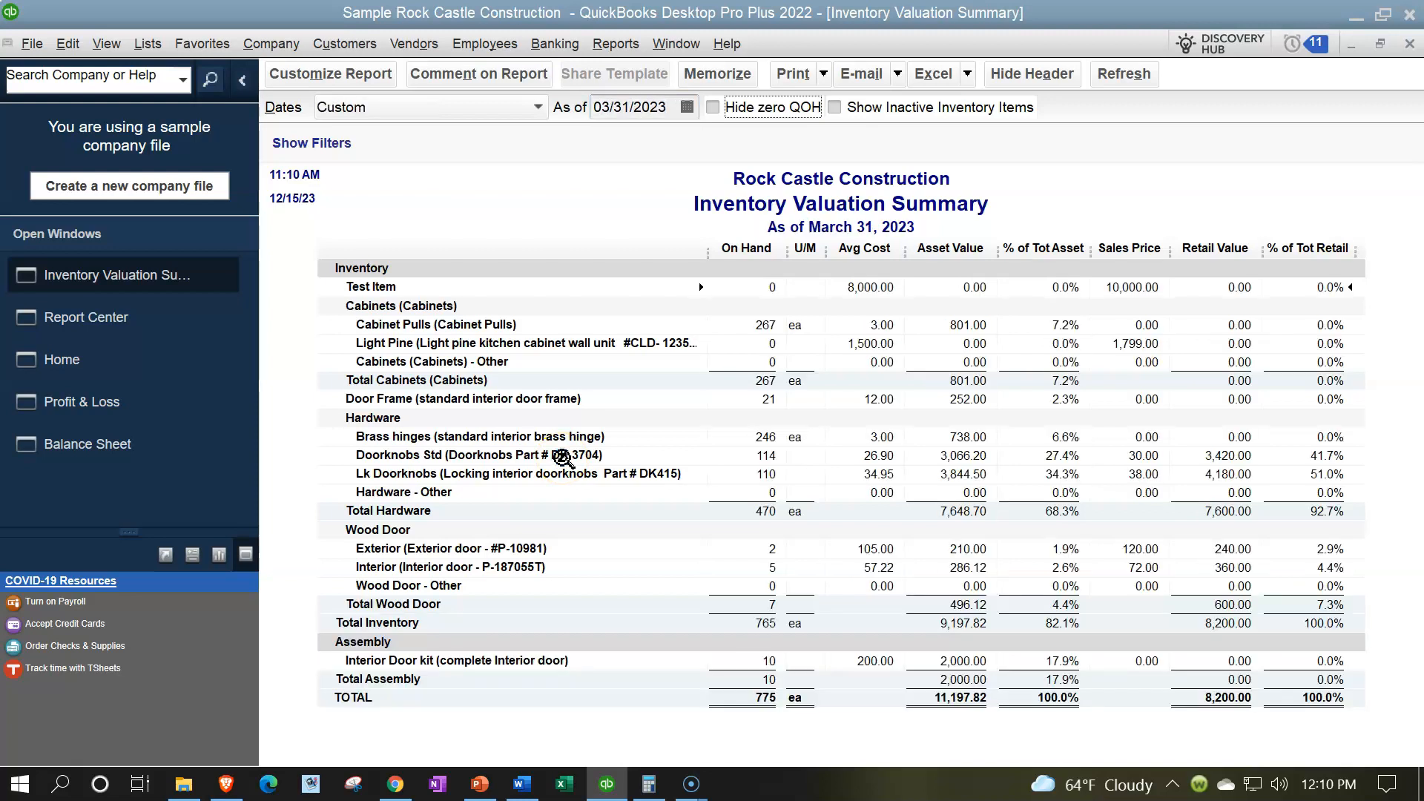
Step: Remove the date prepared and time prepared from the Inventory Valuation Summary header, and enter the preparer's name as the extra footer line
{"action": "left_click", "coordinate": [349, 77]}
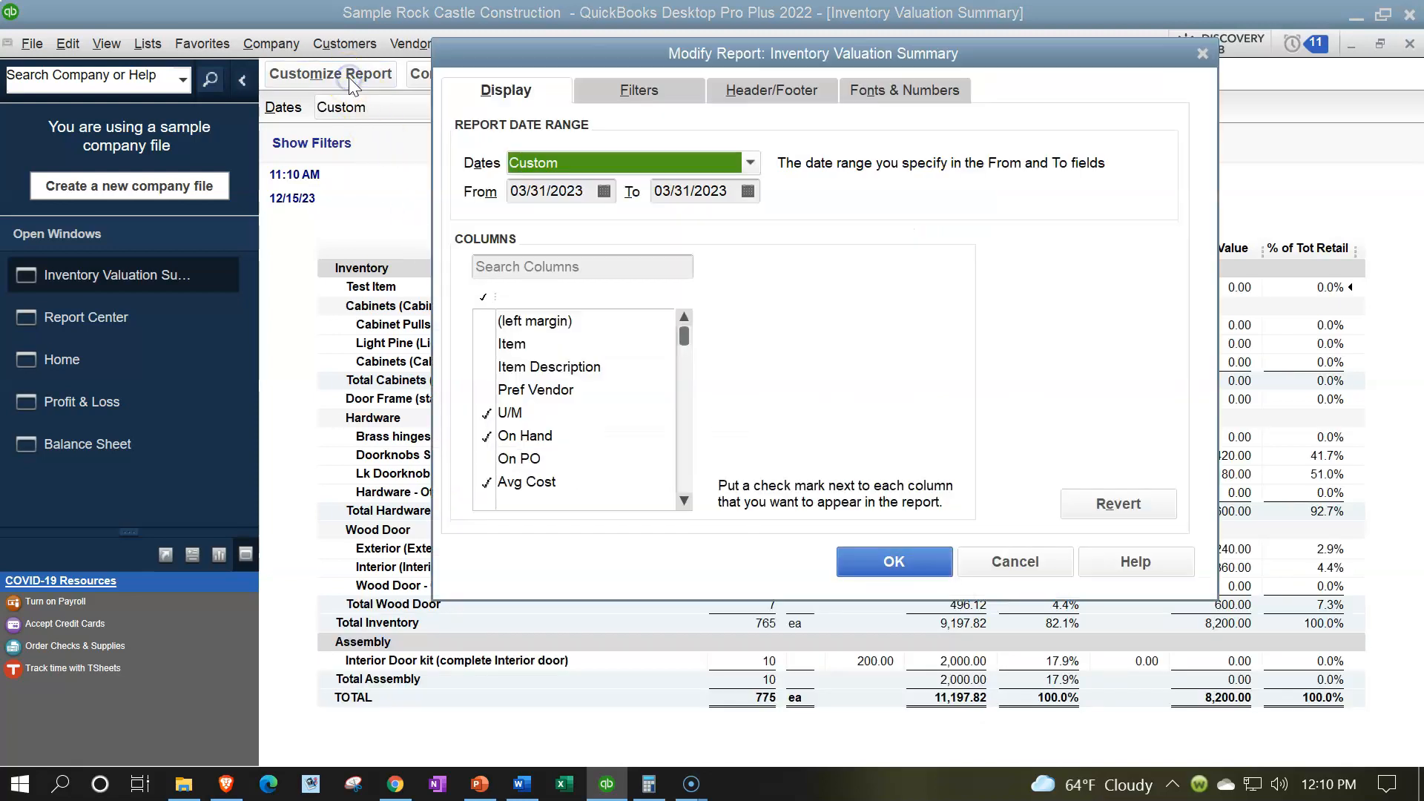
{"action": "left_click", "coordinate": [751, 93]}
{"action": "left_click", "coordinate": [472, 260]}
{"action": "left_click", "coordinate": [472, 294]}
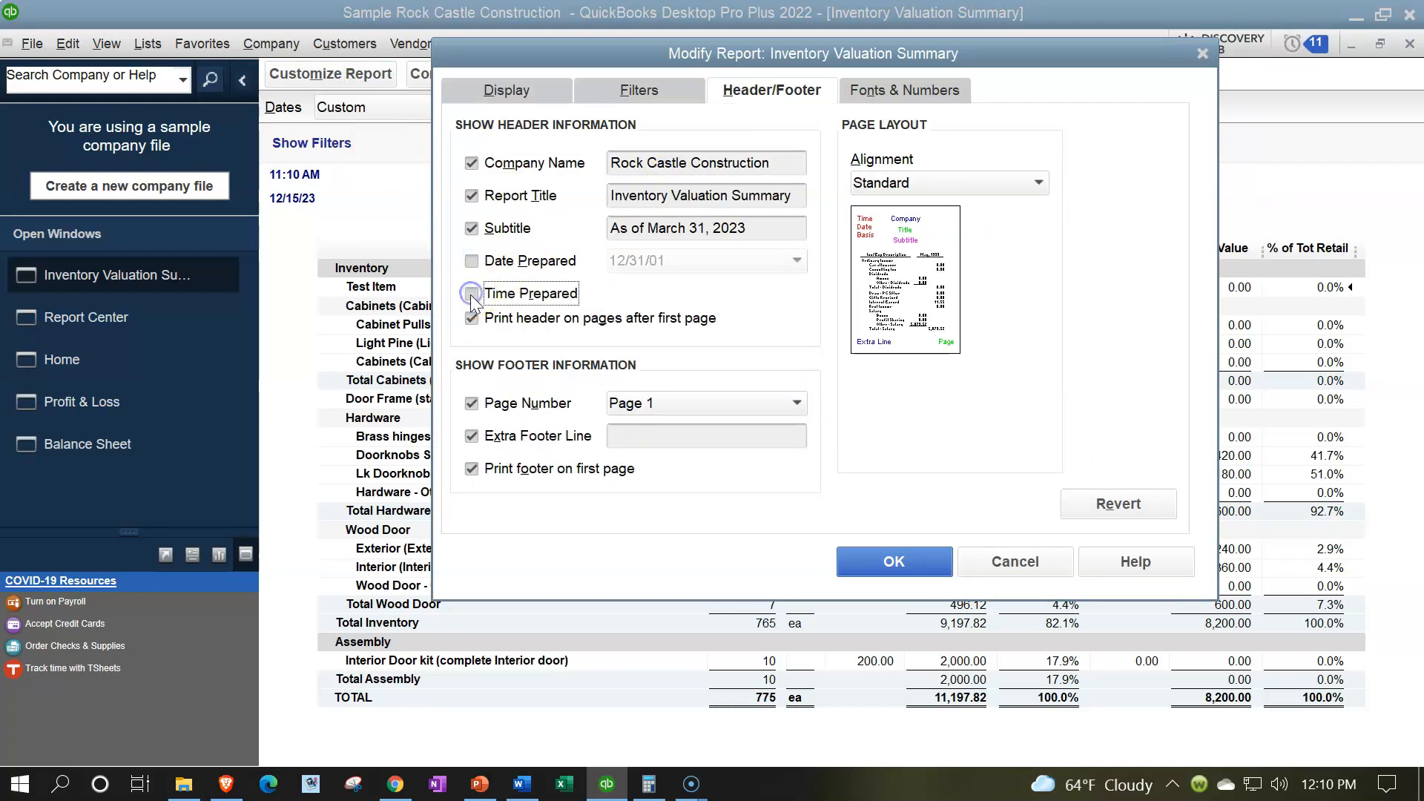
{"action": "left_click", "coordinate": [665, 433]}
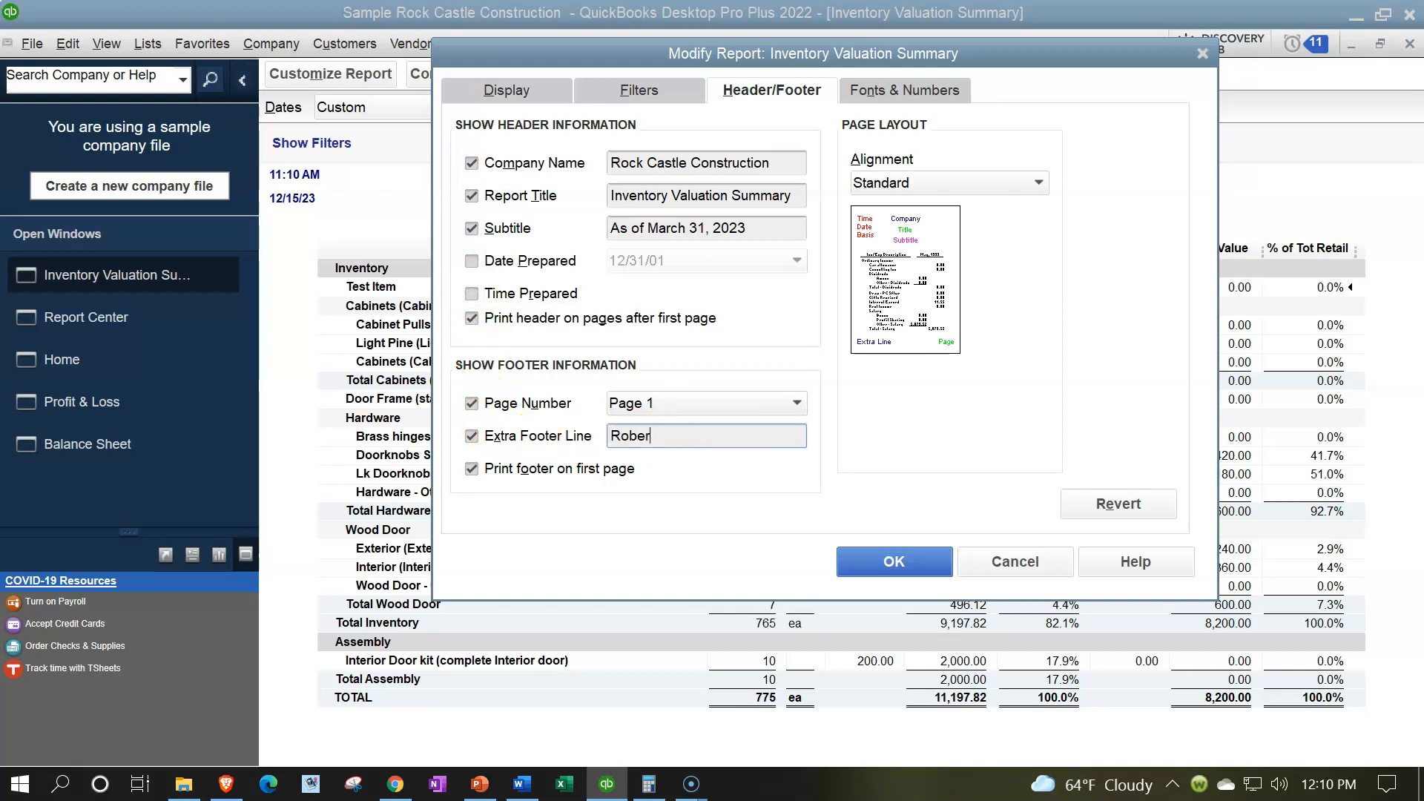
Step: Enlarge the Inventory Valuation Summary column label font and apply the change to all related fonts
{"action": "left_click", "coordinate": [879, 93]}
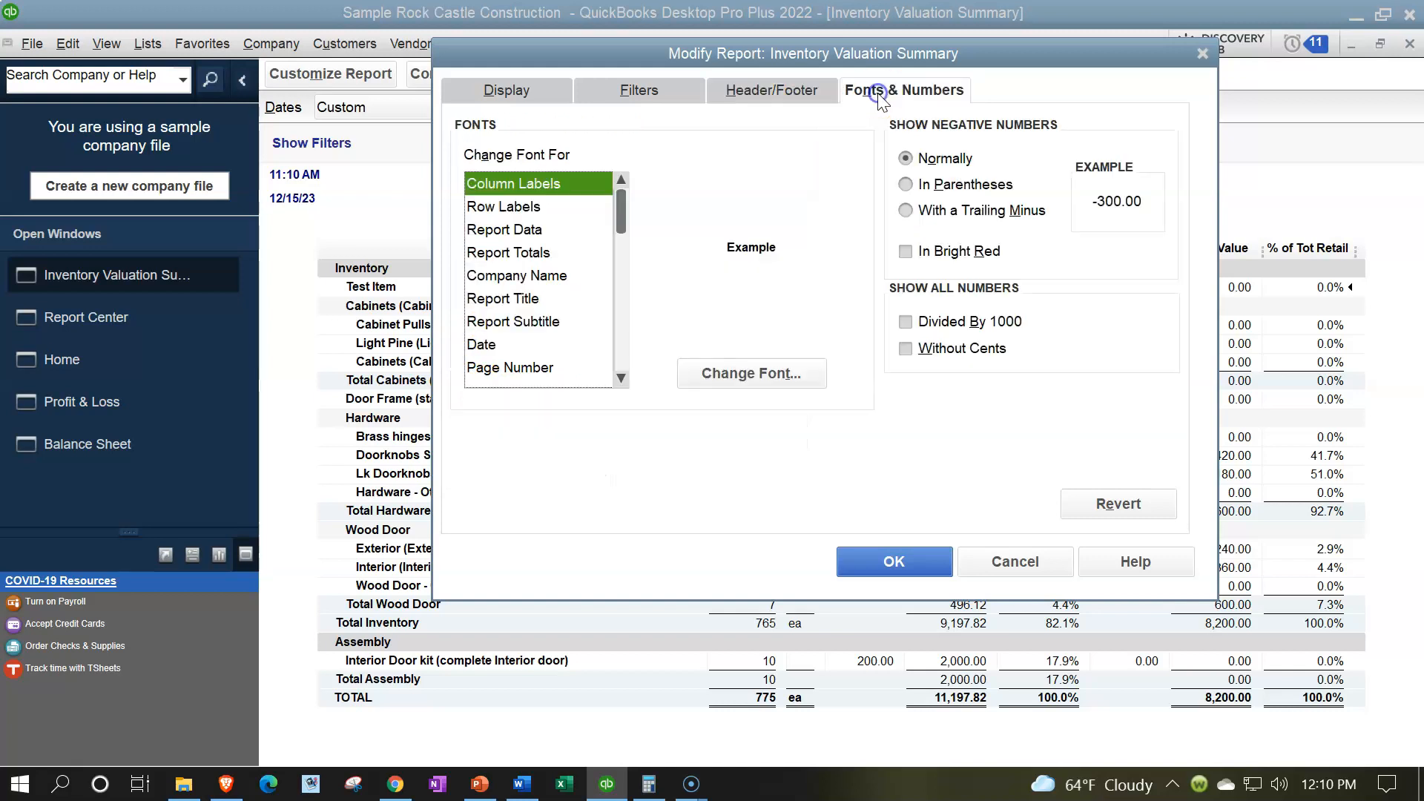
{"action": "left_click", "coordinate": [776, 376]}
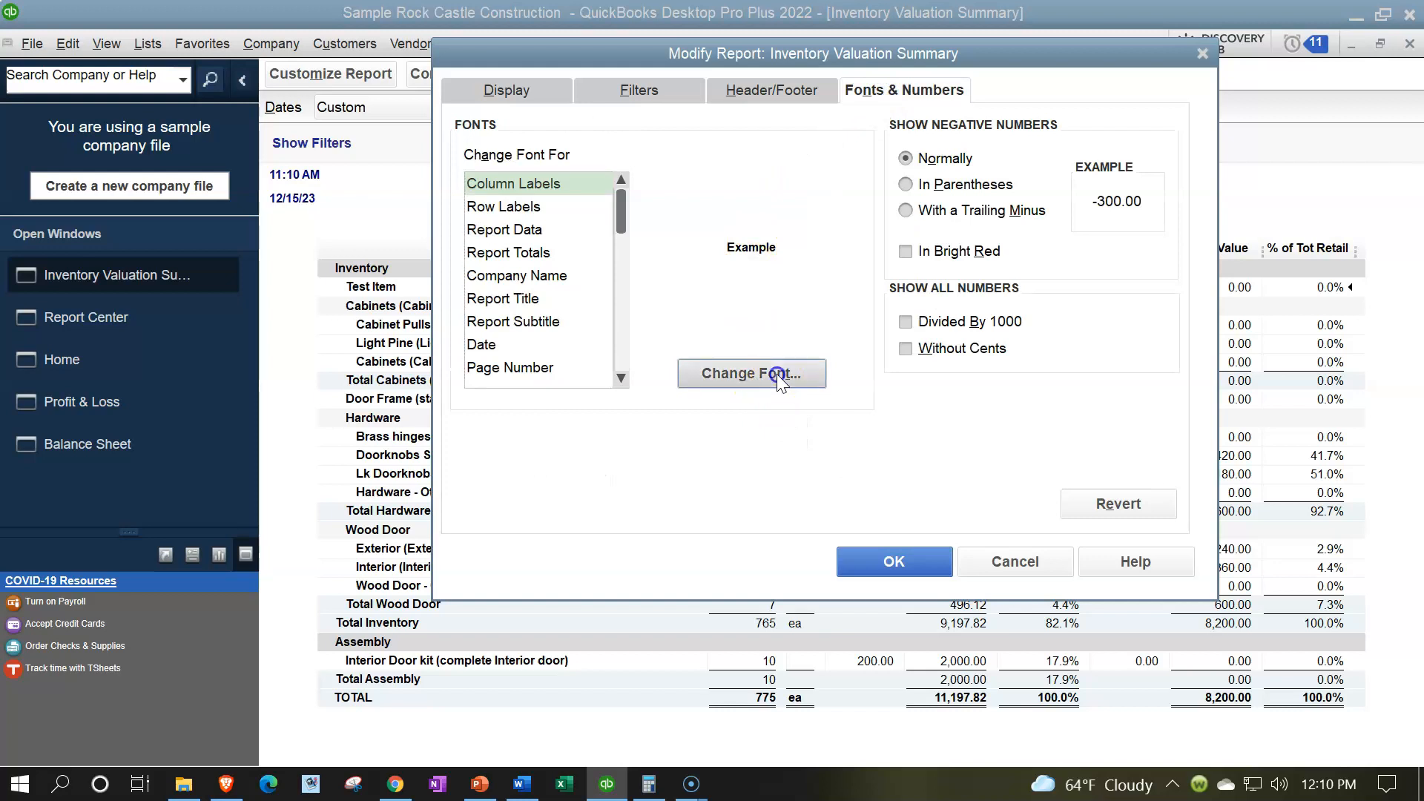
{"action": "left_click", "coordinate": [766, 269]}
{"action": "left_click", "coordinate": [868, 222]}
{"action": "left_click", "coordinate": [640, 247]}
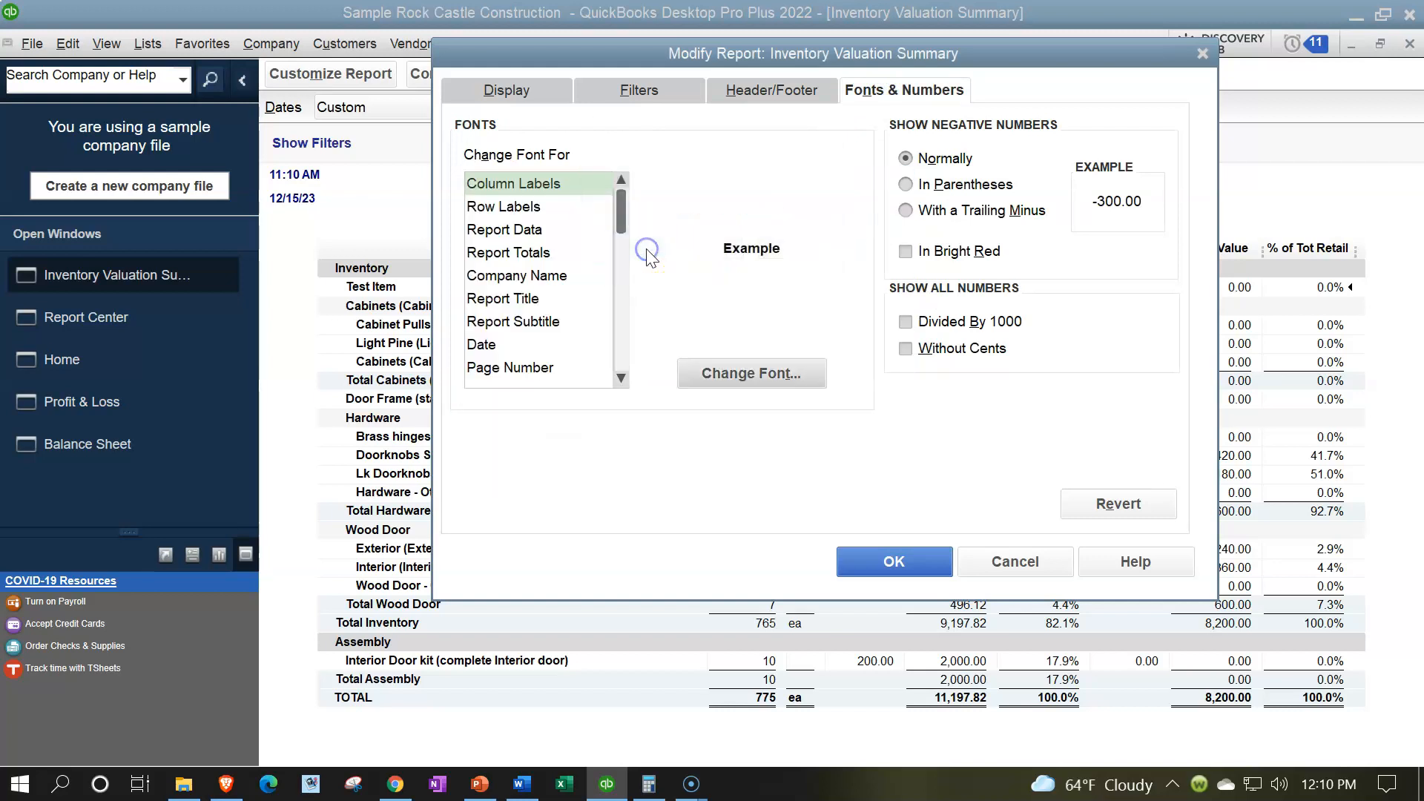
Step: Show negative numbers in parentheses and bright red, and all amounts without cents, in the Inventory Valuation Summary
{"action": "left_click", "coordinate": [906, 183]}
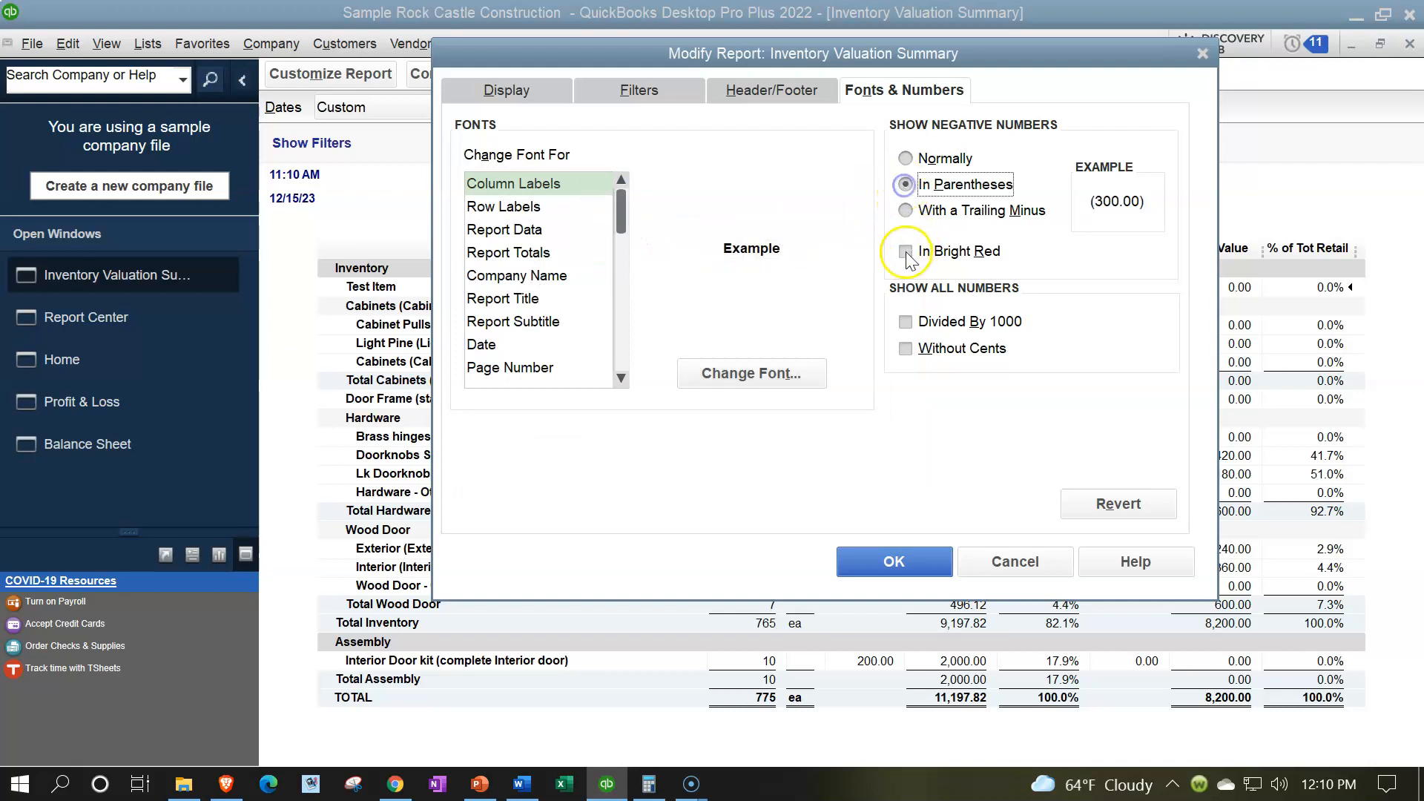
{"action": "left_click", "coordinate": [905, 356]}
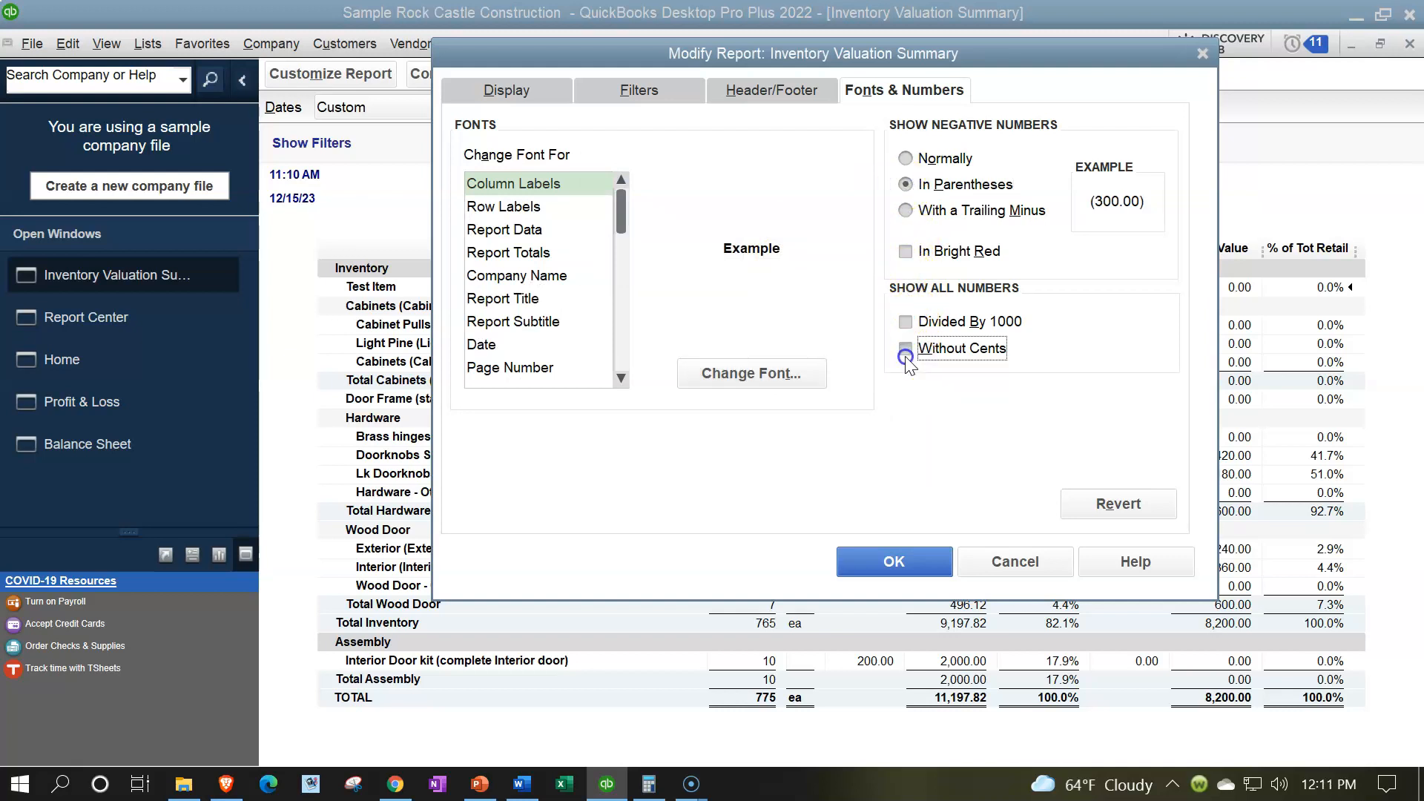
{"action": "left_click", "coordinate": [906, 252]}
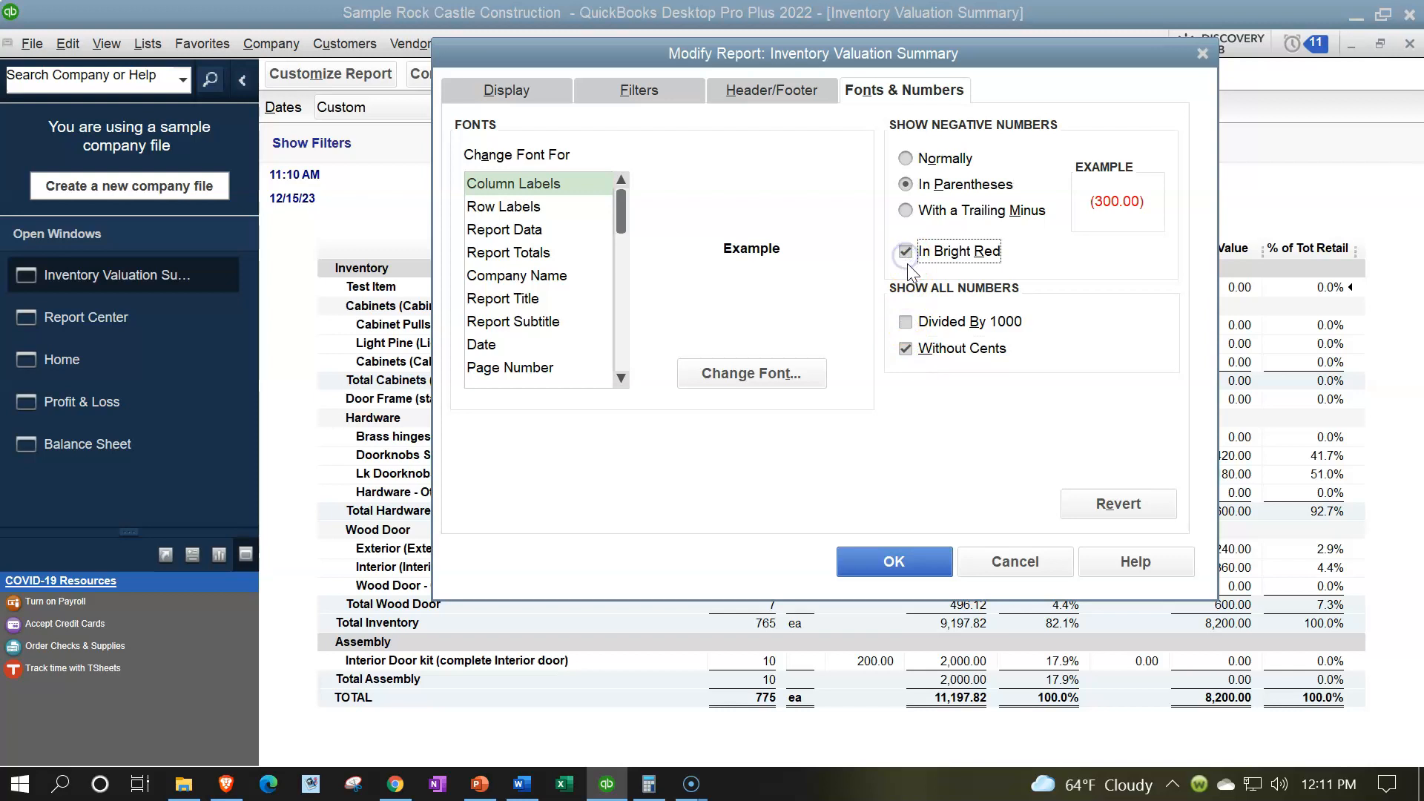
{"action": "left_click", "coordinate": [897, 561]}
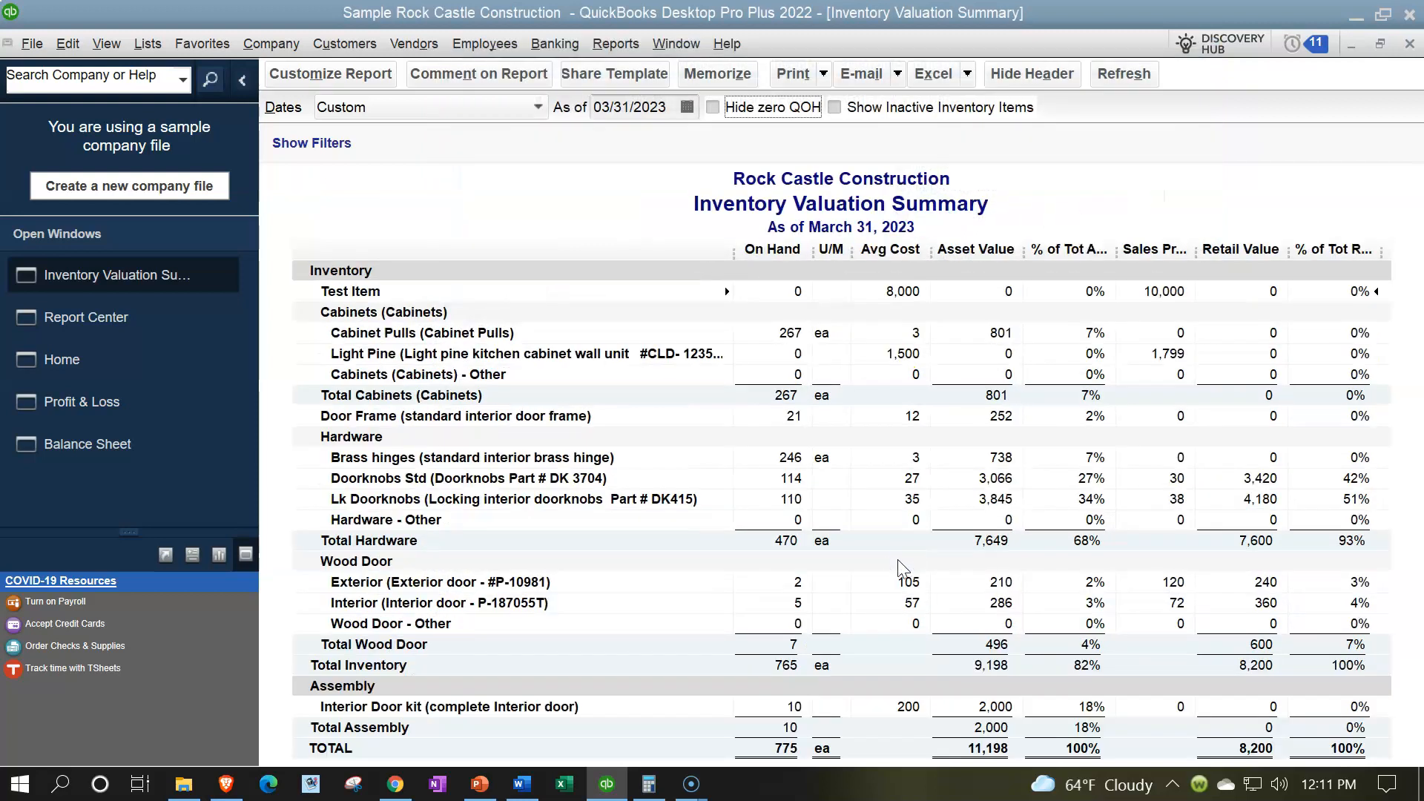
{"action": "left_click", "coordinate": [897, 524]}
Step: Memorize the Inventory Valuation Summary in the Internal Report group and close the report
{"action": "left_click", "coordinate": [712, 77]}
{"action": "left_click", "coordinate": [542, 383]}
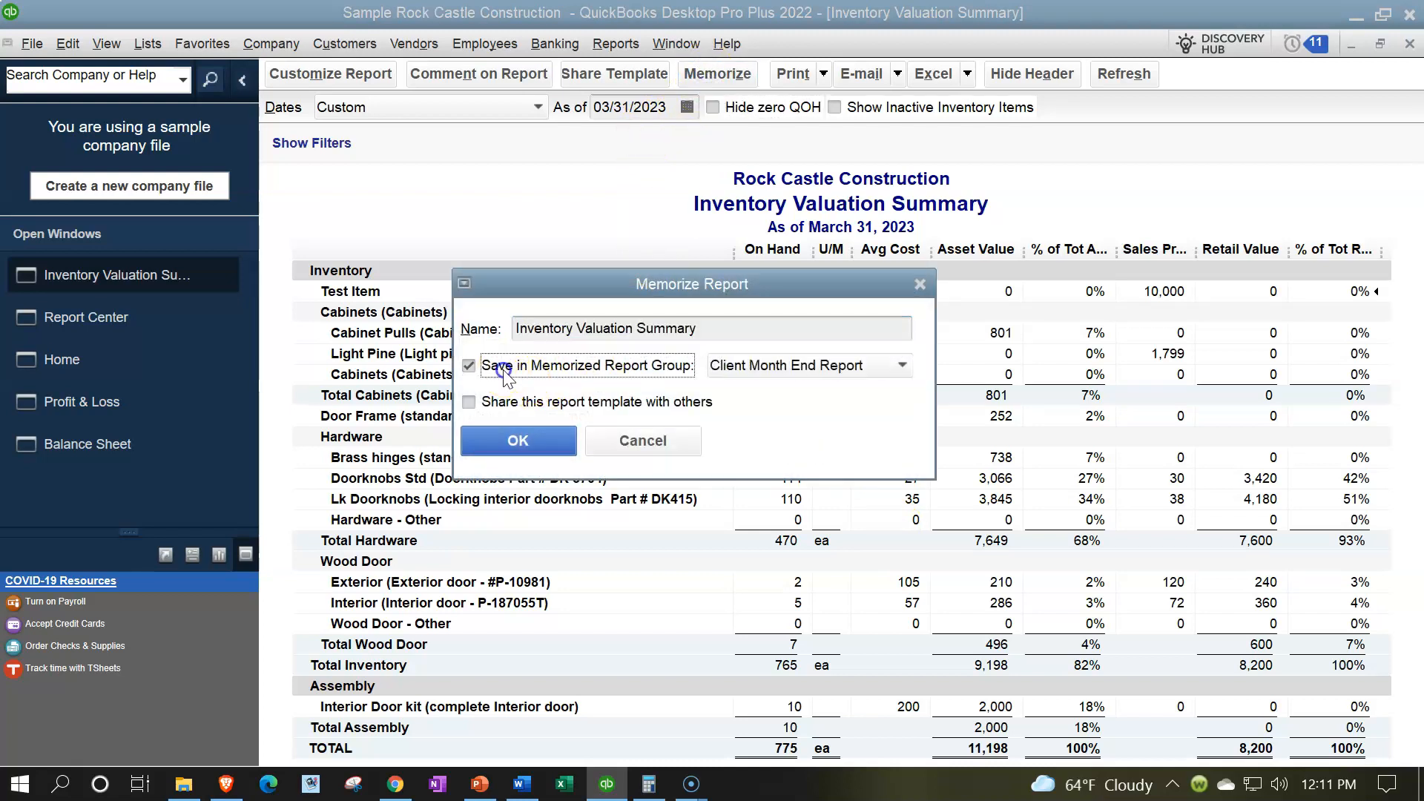
{"action": "left_click", "coordinate": [879, 365]}
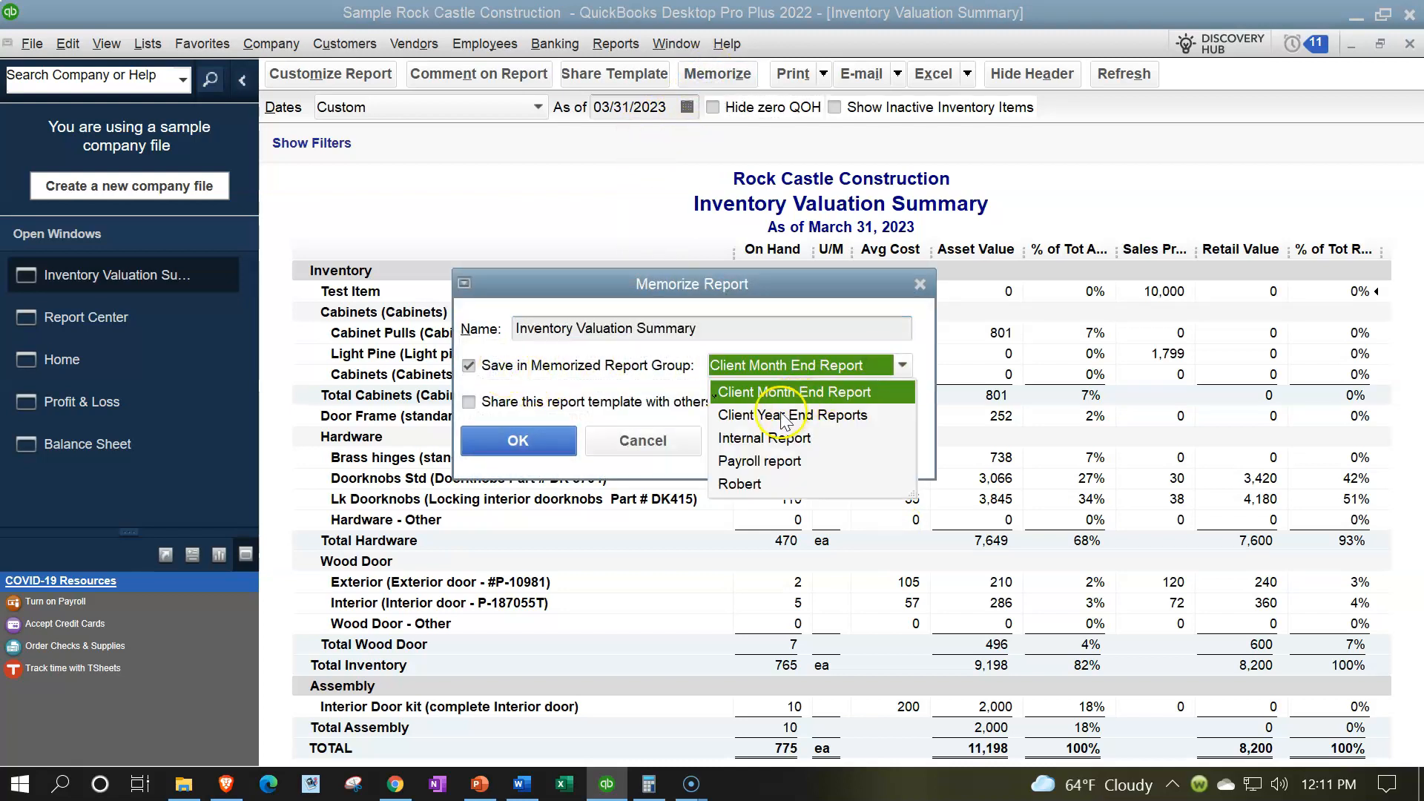
{"action": "left_click", "coordinate": [767, 437]}
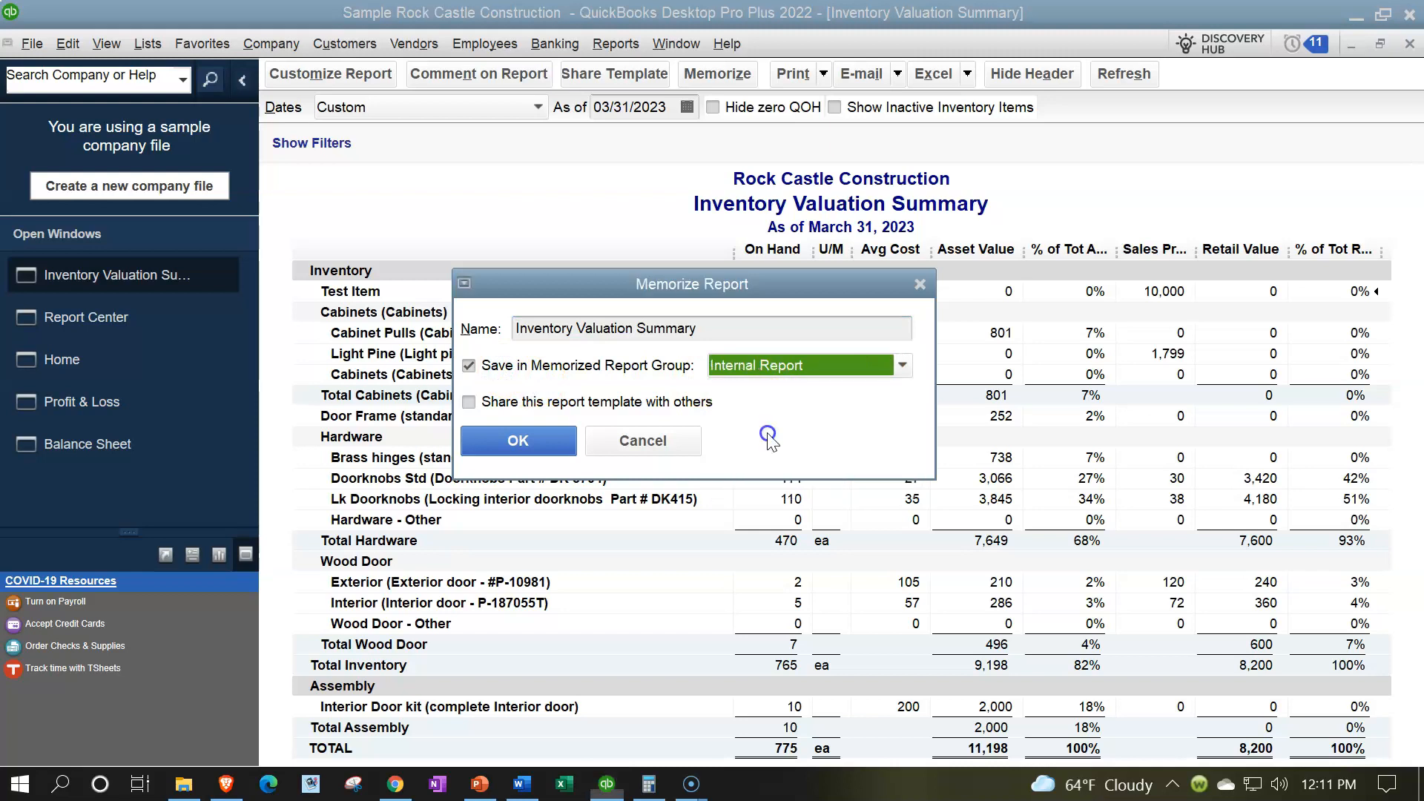
{"action": "left_click", "coordinate": [522, 440]}
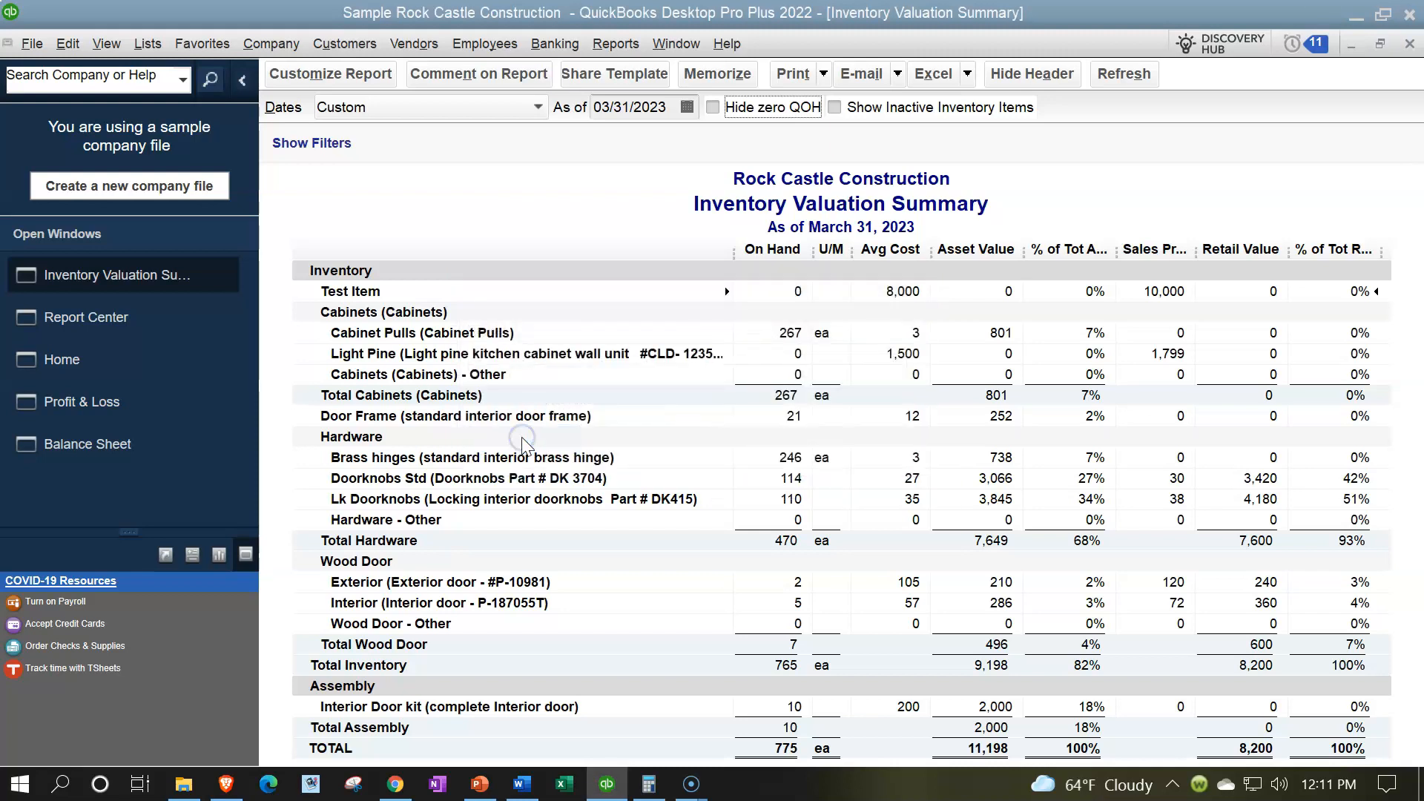
{"action": "left_click", "coordinate": [1409, 44]}
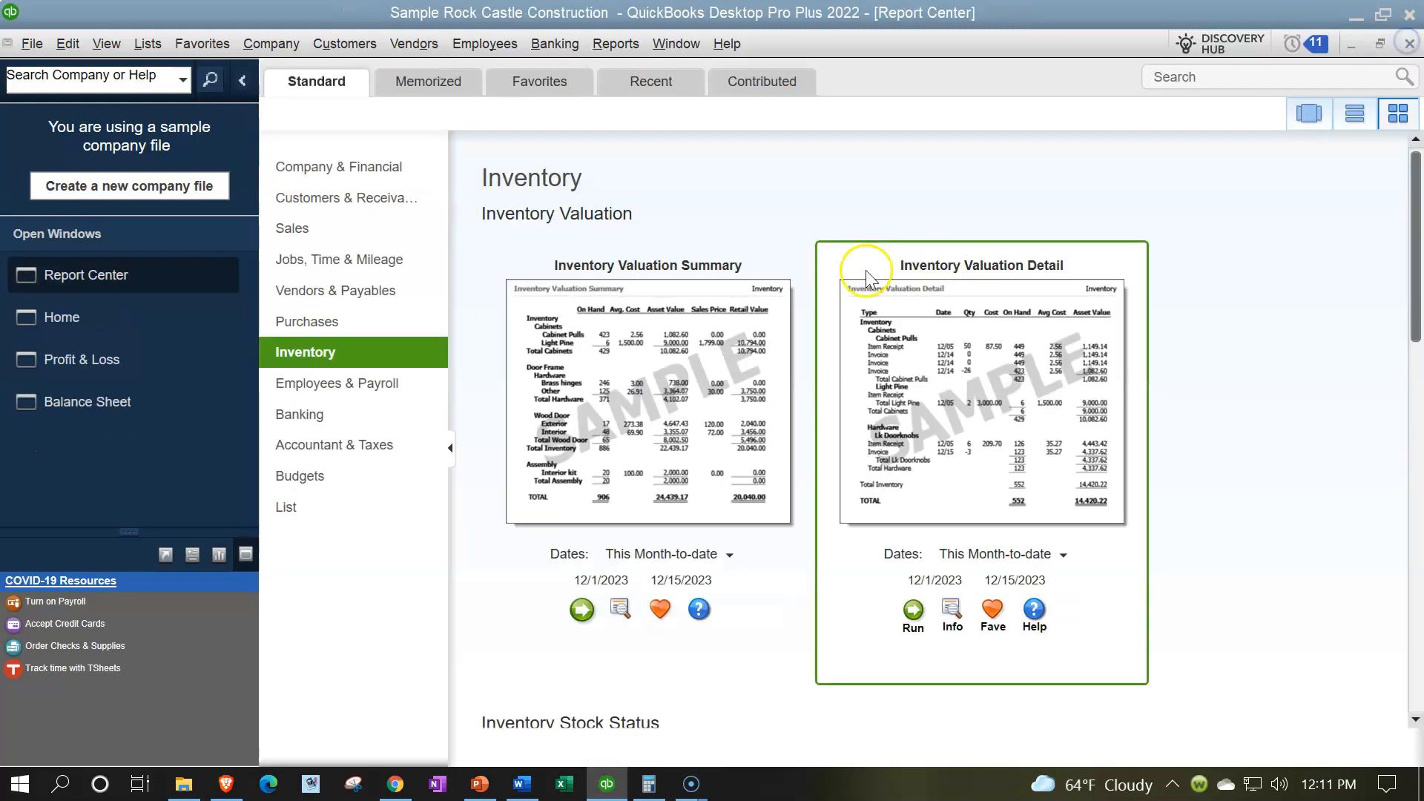
Step: Run the Payroll Summary report from the Employees & Payroll reports
{"action": "left_click", "coordinate": [348, 383]}
{"action": "left_click", "coordinate": [647, 408]}
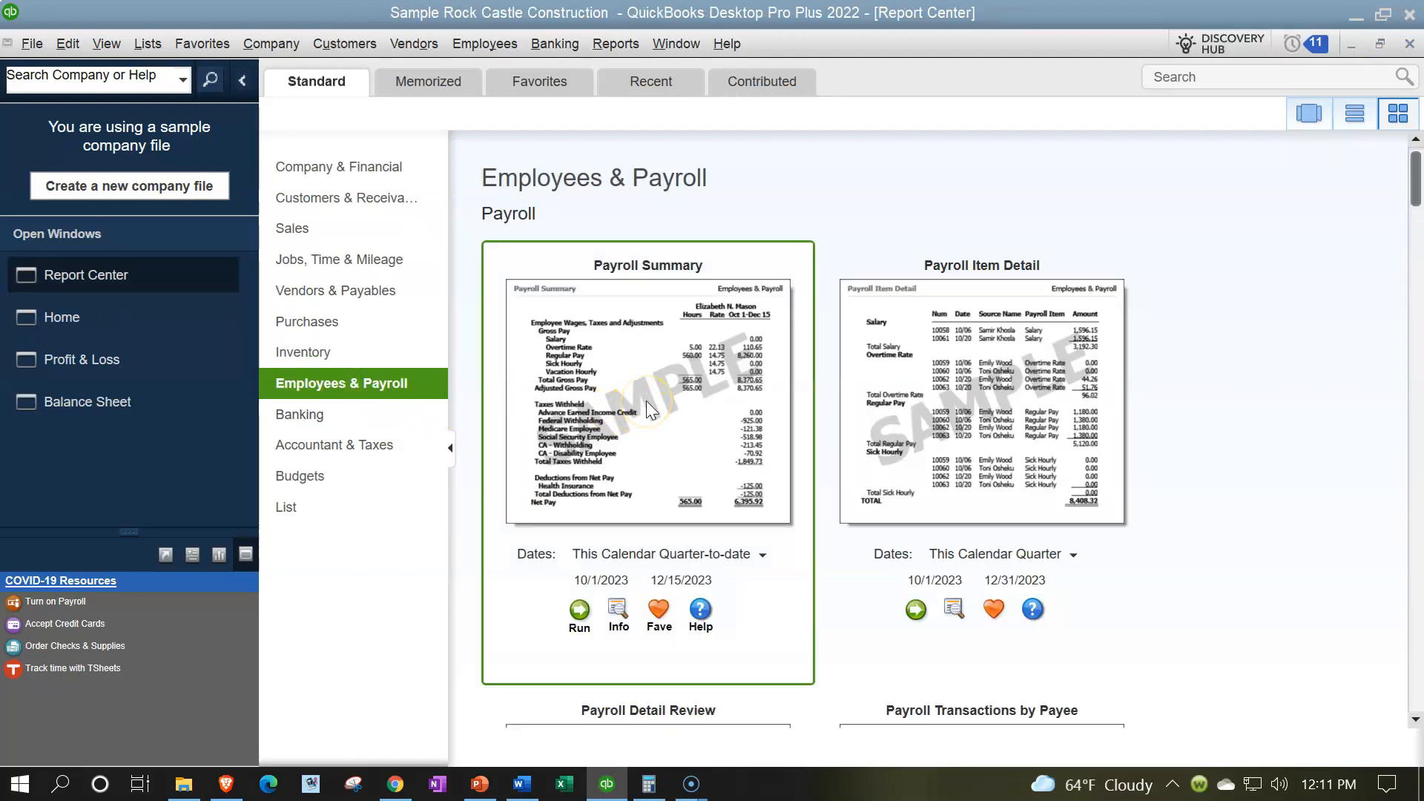
{"action": "left_click", "coordinate": [581, 612]}
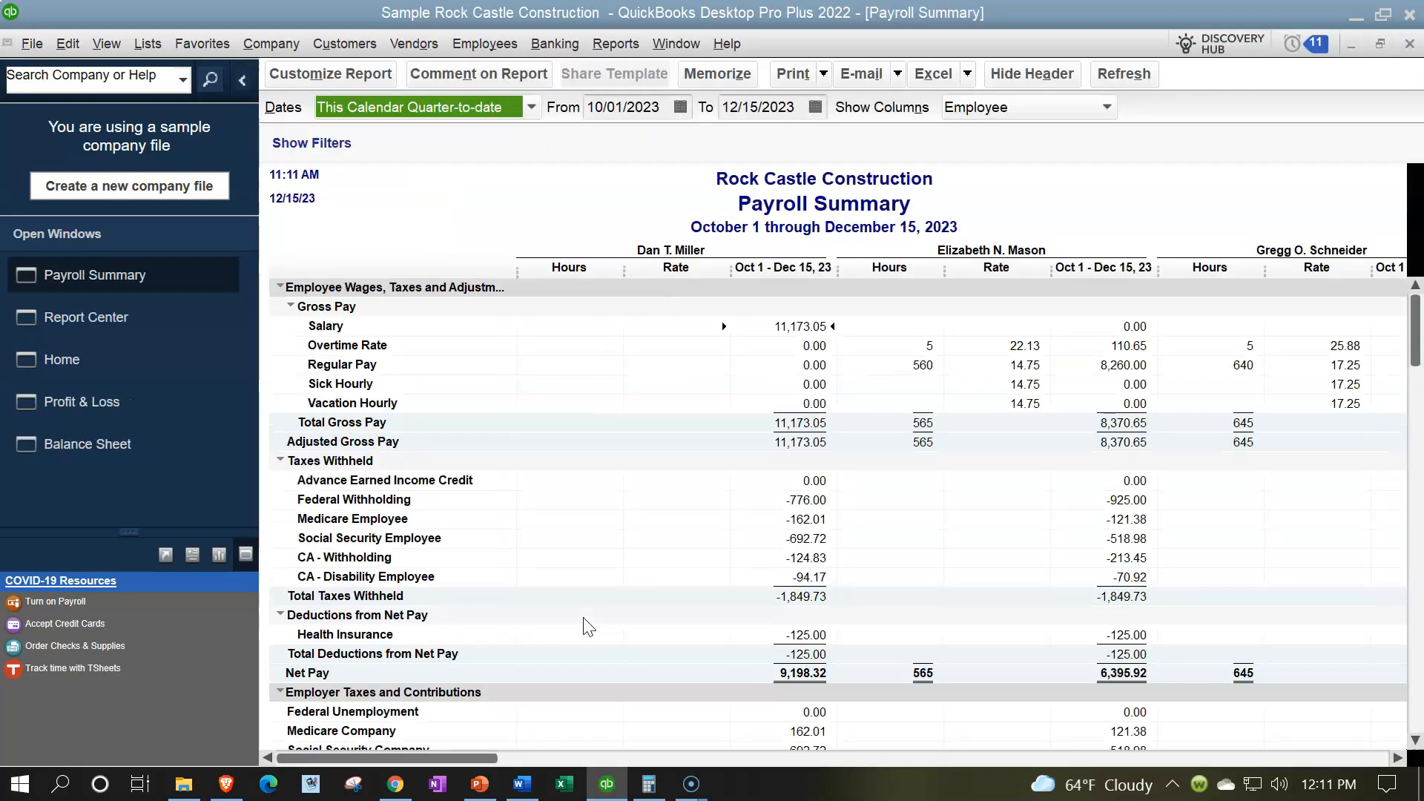
Step: Set the Payroll Summary date range from 01/01/2023 to 03/31/2023
{"action": "key", "text": "Tab"}
{"action": "type", "text": "0"}
{"action": "type", "text": "1/01/202"}
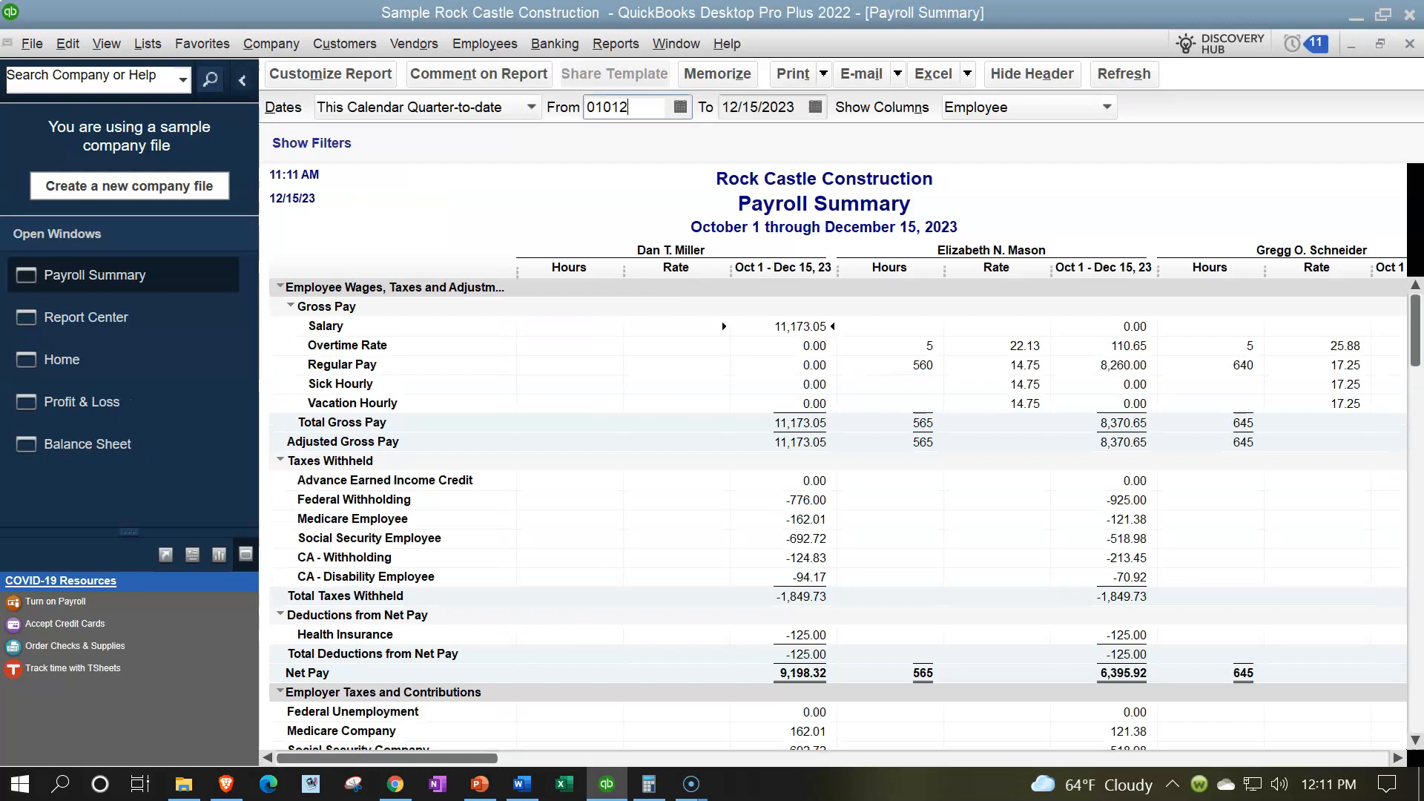
{"action": "type", "text": "3"}
{"action": "key", "text": "Tab"}
{"action": "type", "text": "1"}
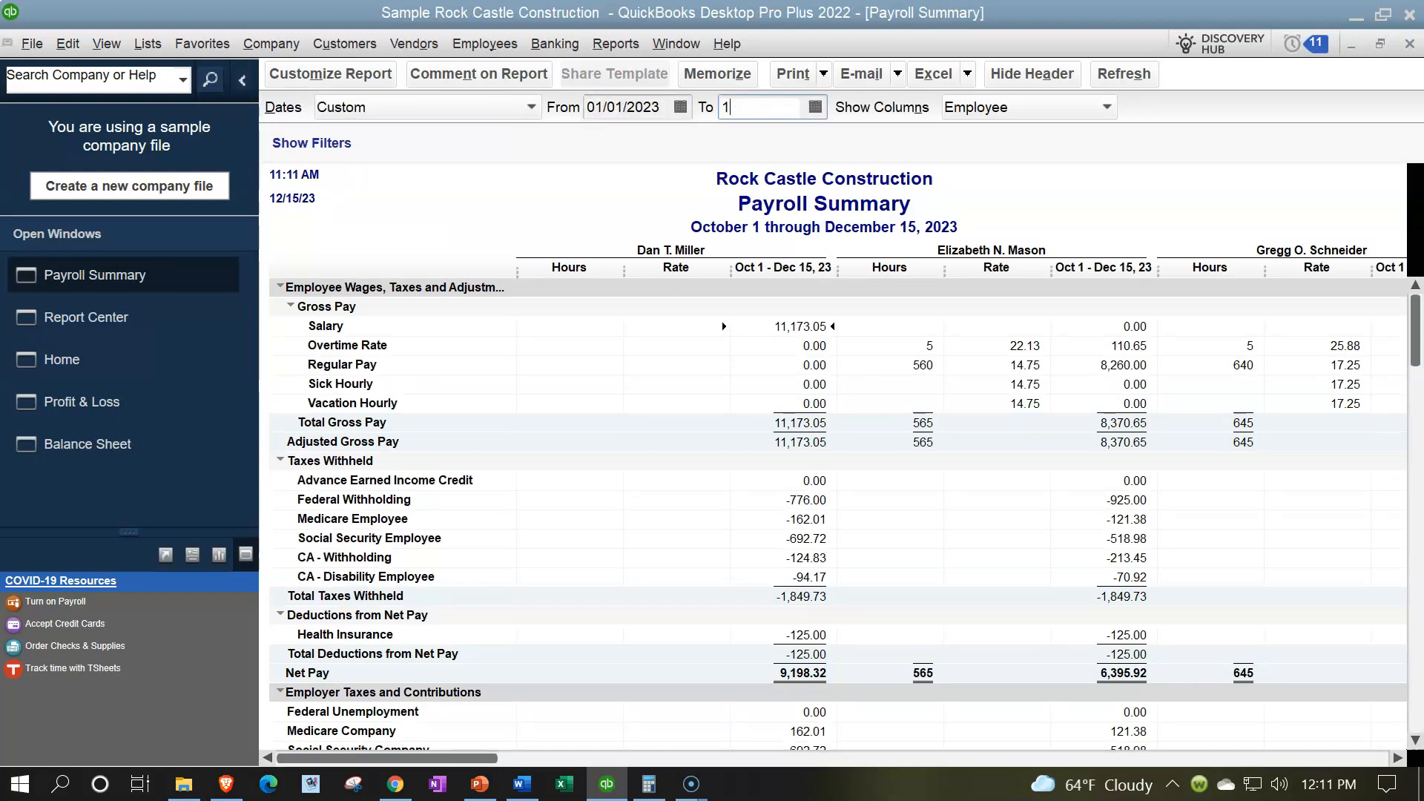
{"action": "type", "text": "23123"}
{"action": "key", "text": "Tab"}
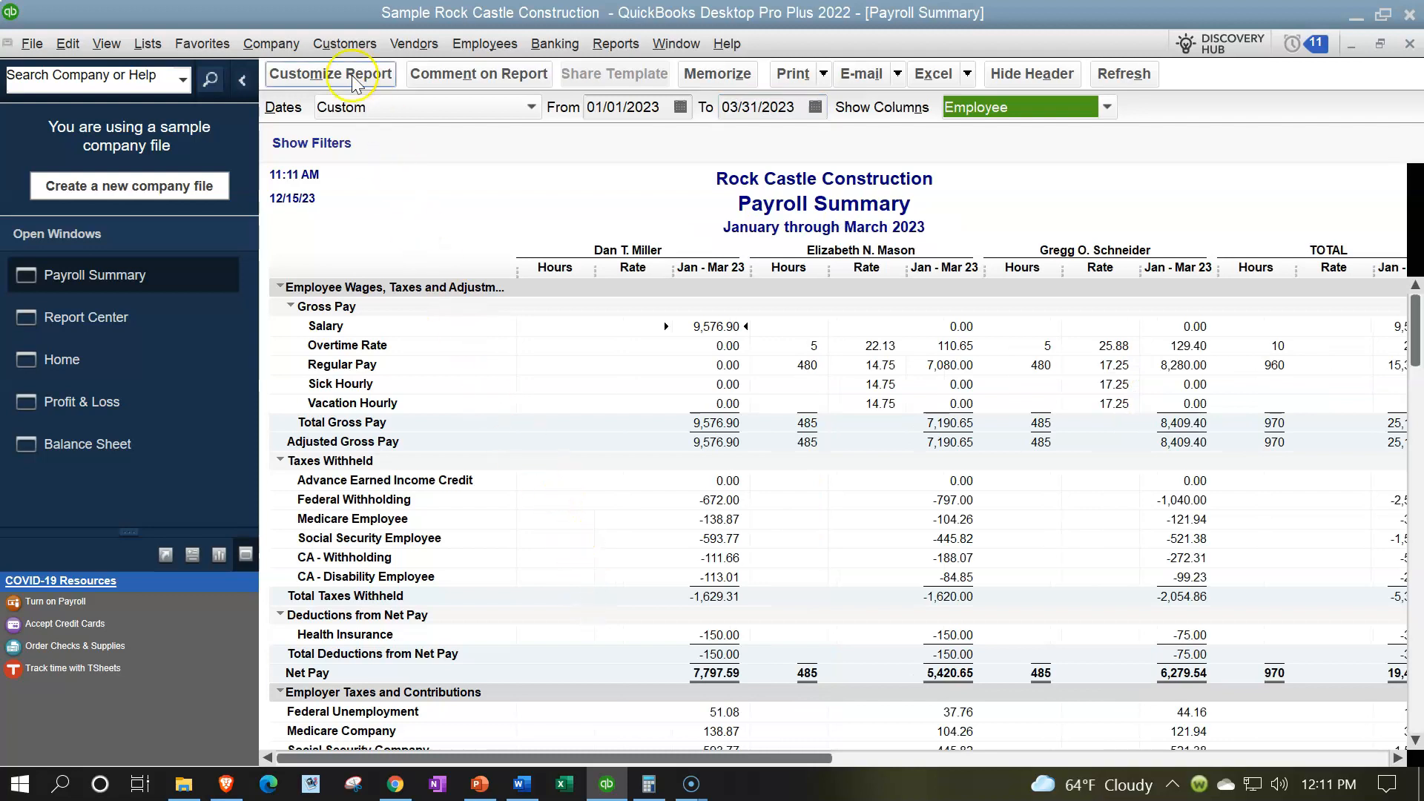
Step: Remove the date prepared and time prepared from the Payroll Summary header, and enter the preparer's name as the extra footer line
{"action": "left_click", "coordinate": [326, 73]}
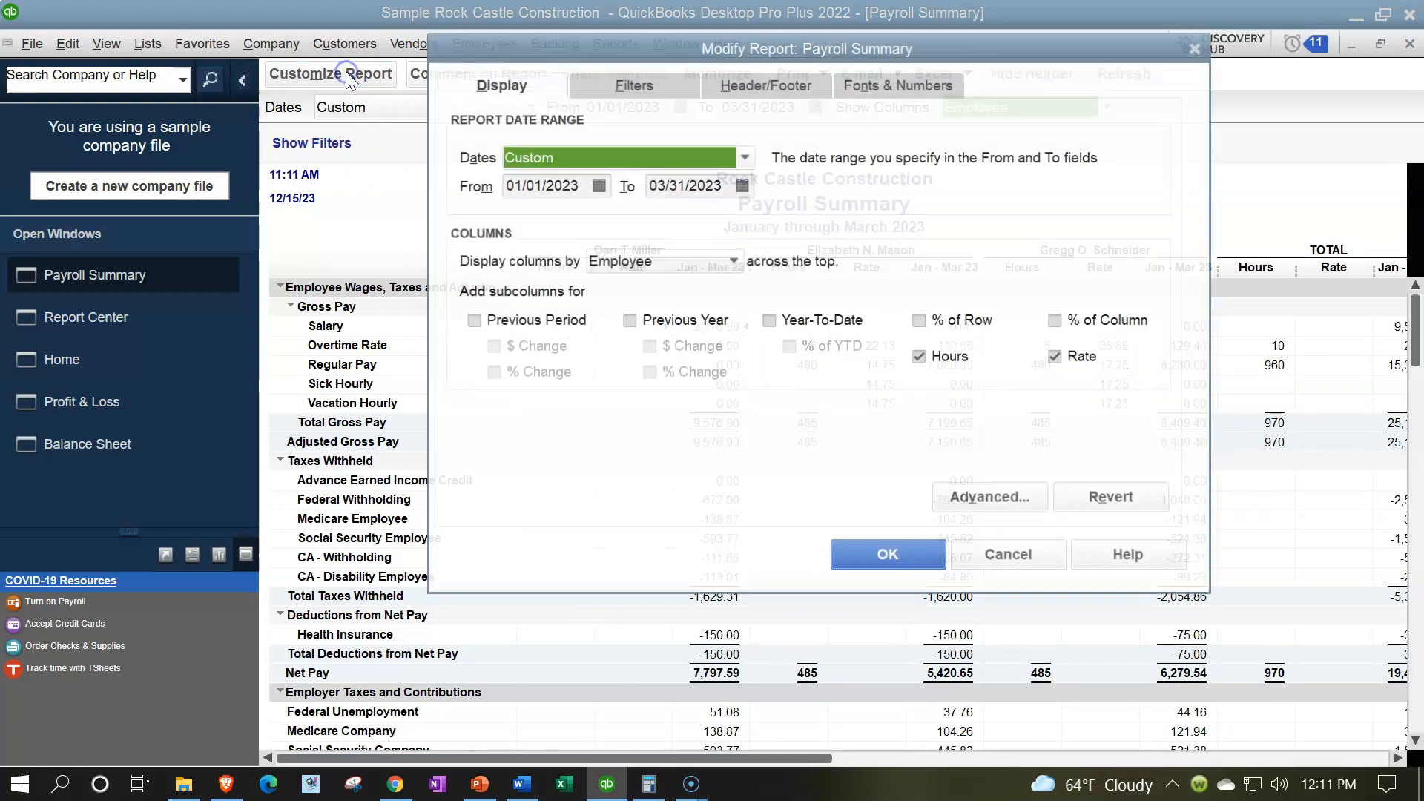
{"action": "left_click", "coordinate": [741, 84]}
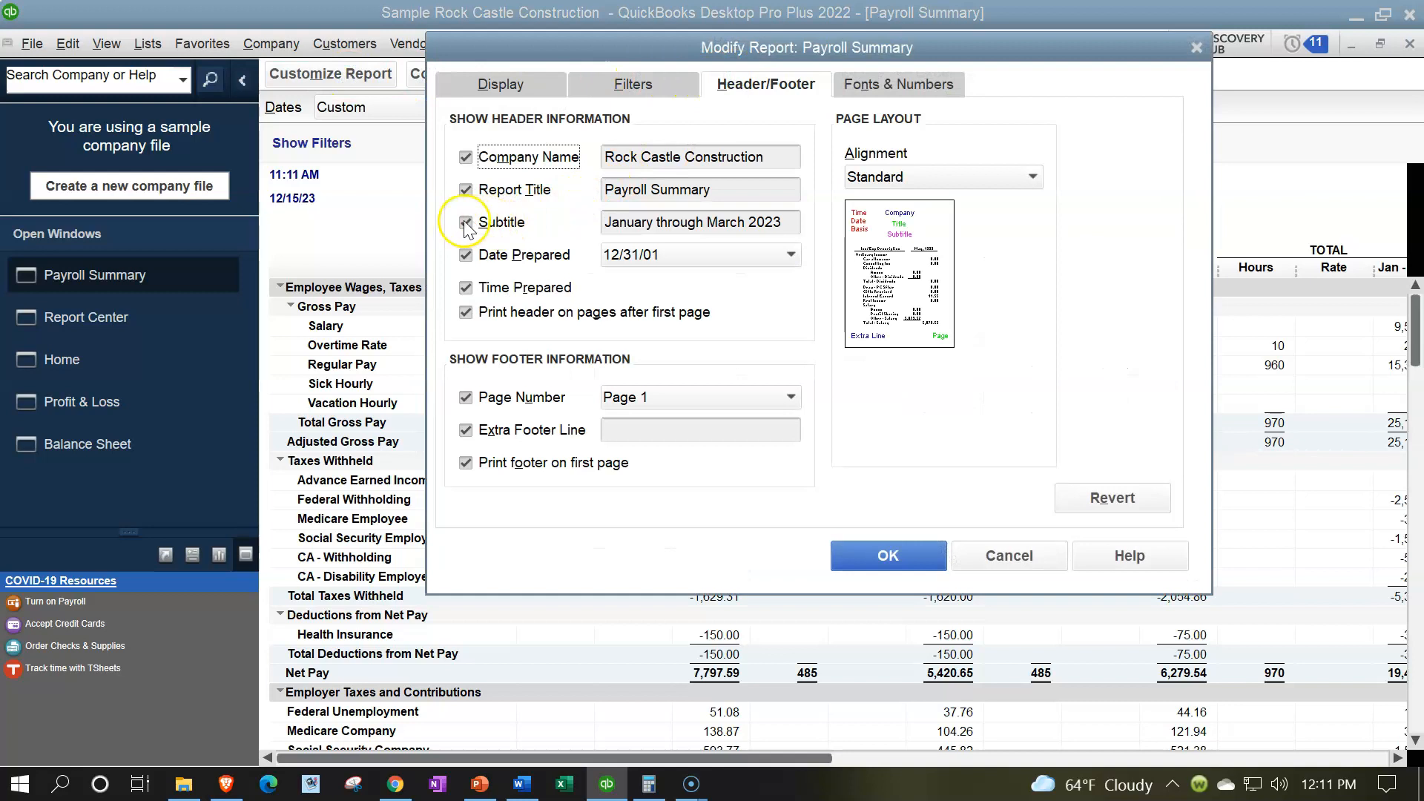
{"action": "left_click", "coordinate": [465, 255]}
{"action": "left_click", "coordinate": [466, 288]}
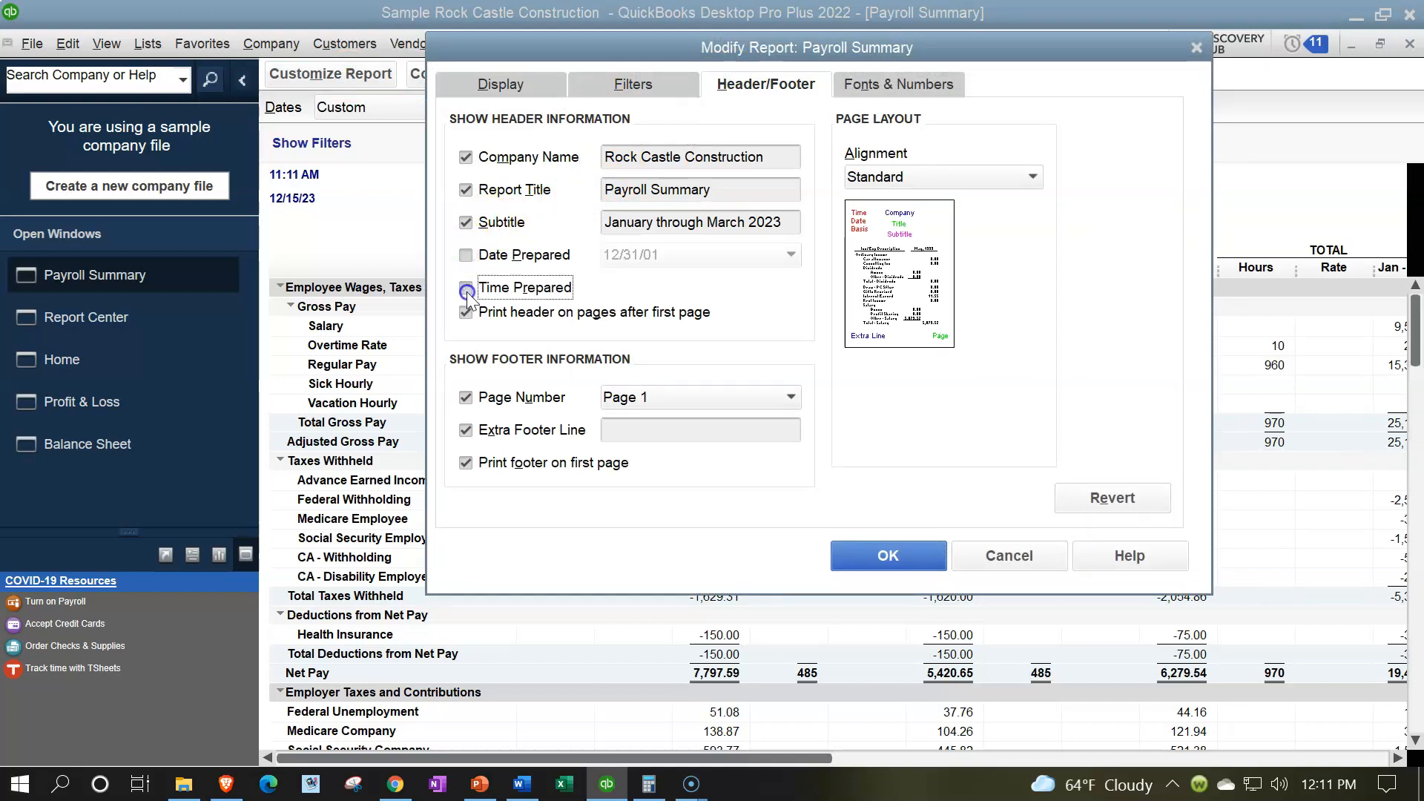
{"action": "left_click", "coordinate": [687, 430]}
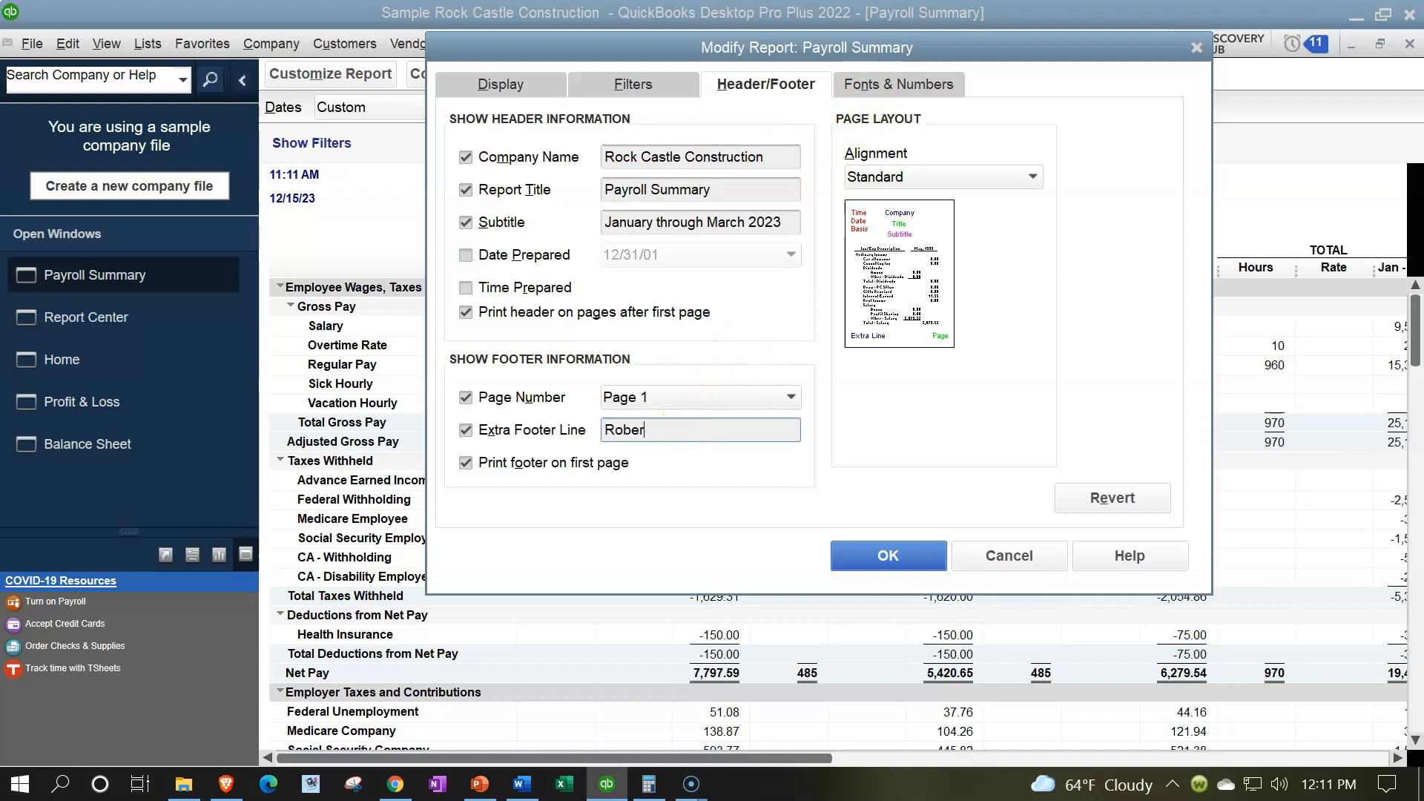
Step: Change the column label font size of the Payroll Summary and apply it to all related fonts
{"action": "left_click", "coordinate": [883, 89]}
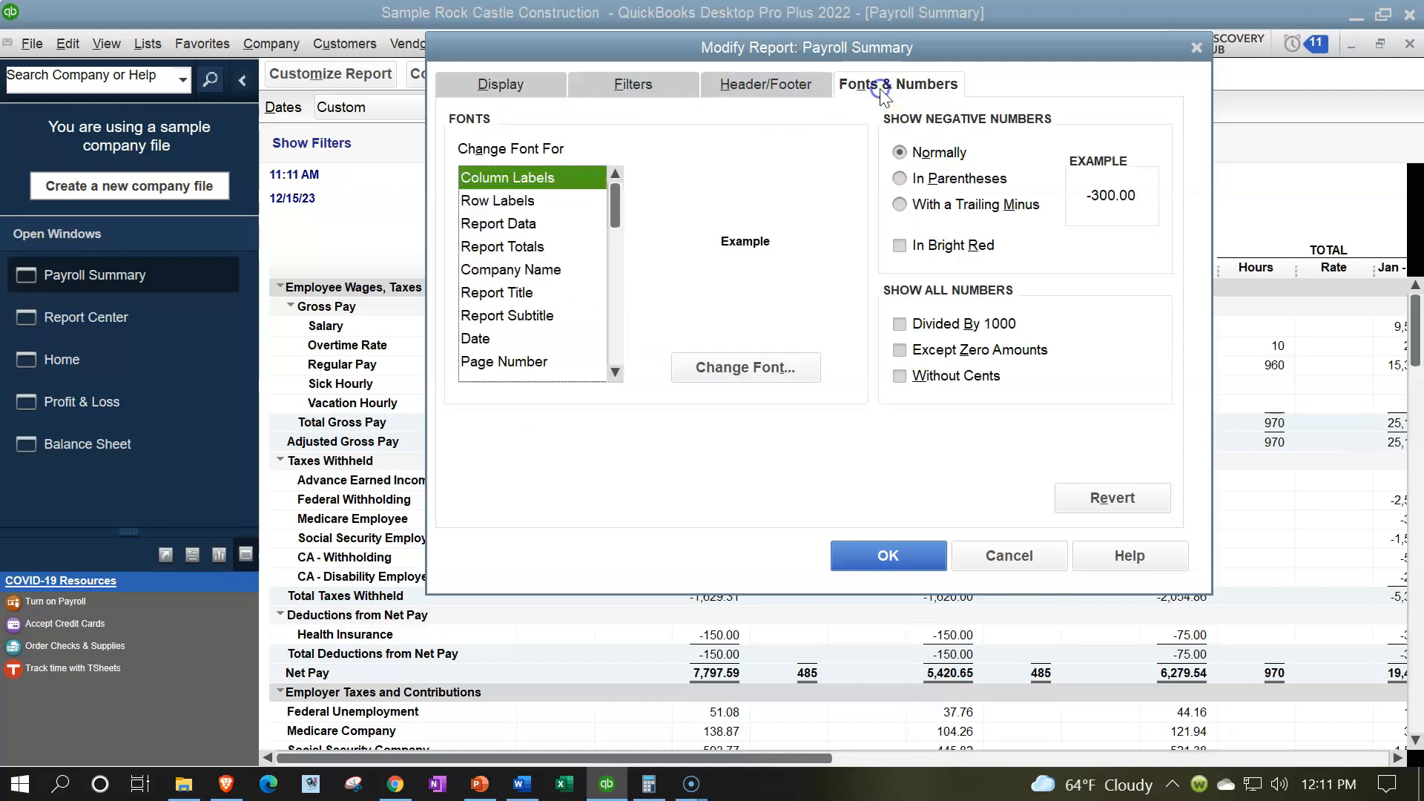
{"action": "left_click", "coordinate": [768, 367]}
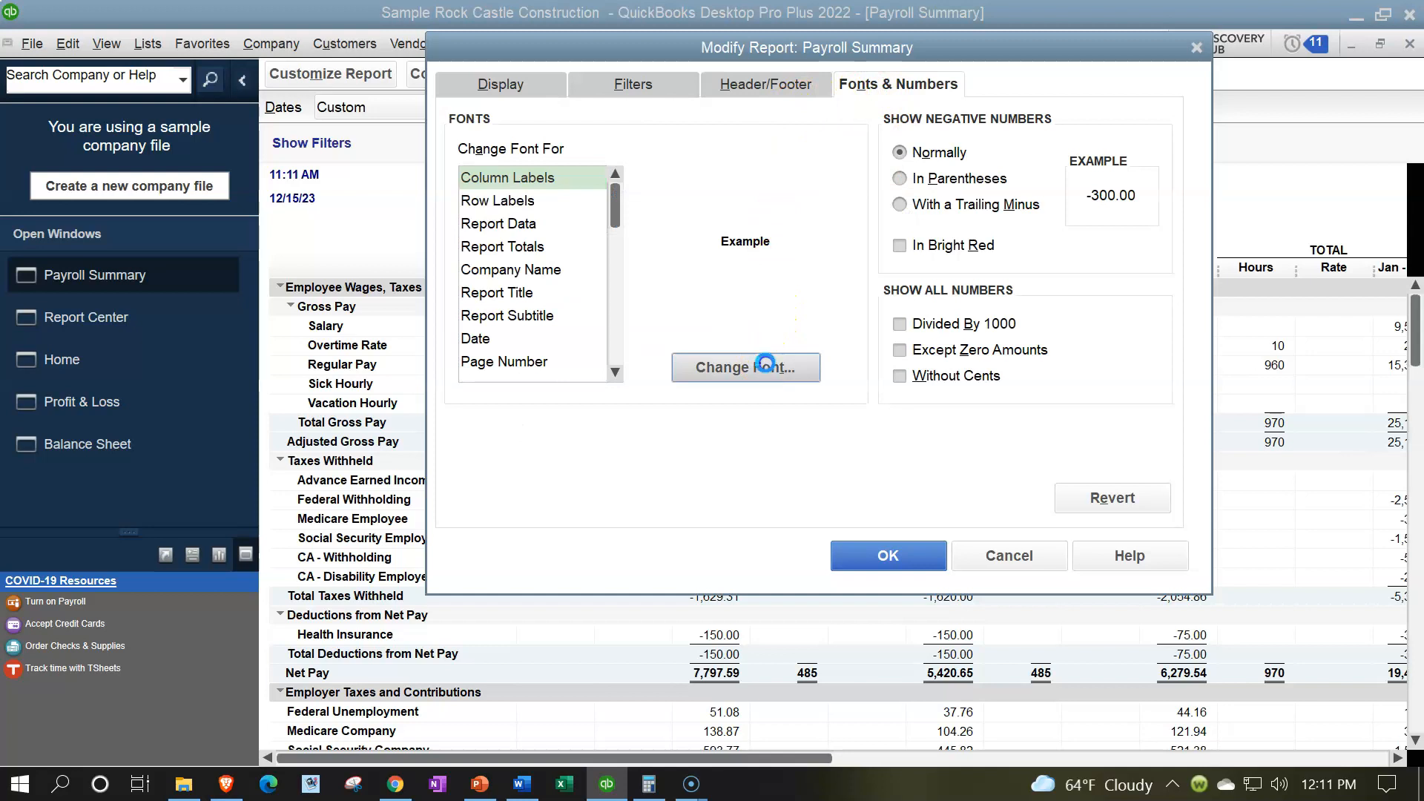
{"action": "left_click", "coordinate": [769, 263]}
{"action": "left_click", "coordinate": [838, 221]}
{"action": "left_click", "coordinate": [616, 243]}
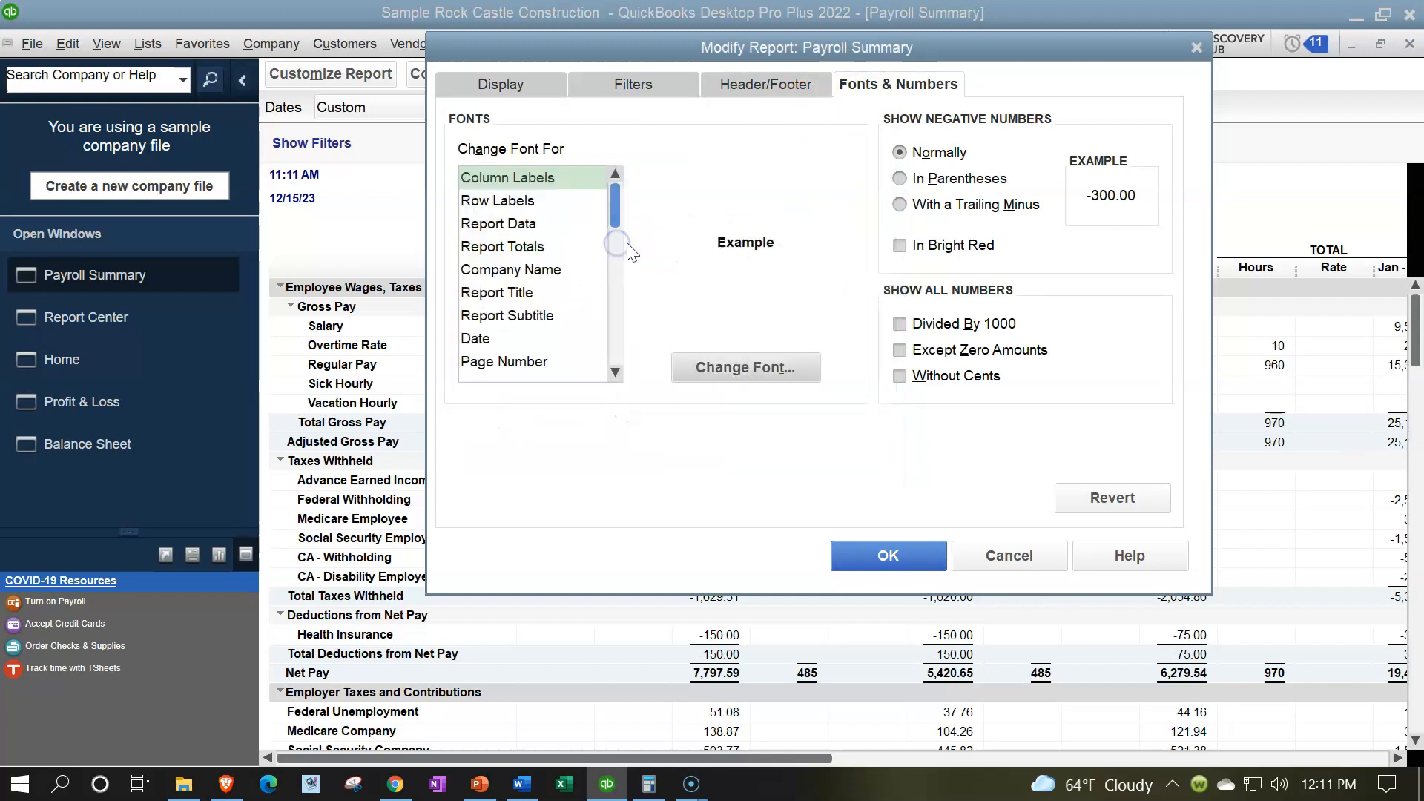
Step: Show the Payroll Summary's negative numbers in parentheses and bright red, display all numbers without cents, and apply the report modifications
{"action": "left_click", "coordinate": [900, 178]}
{"action": "left_click", "coordinate": [899, 375]}
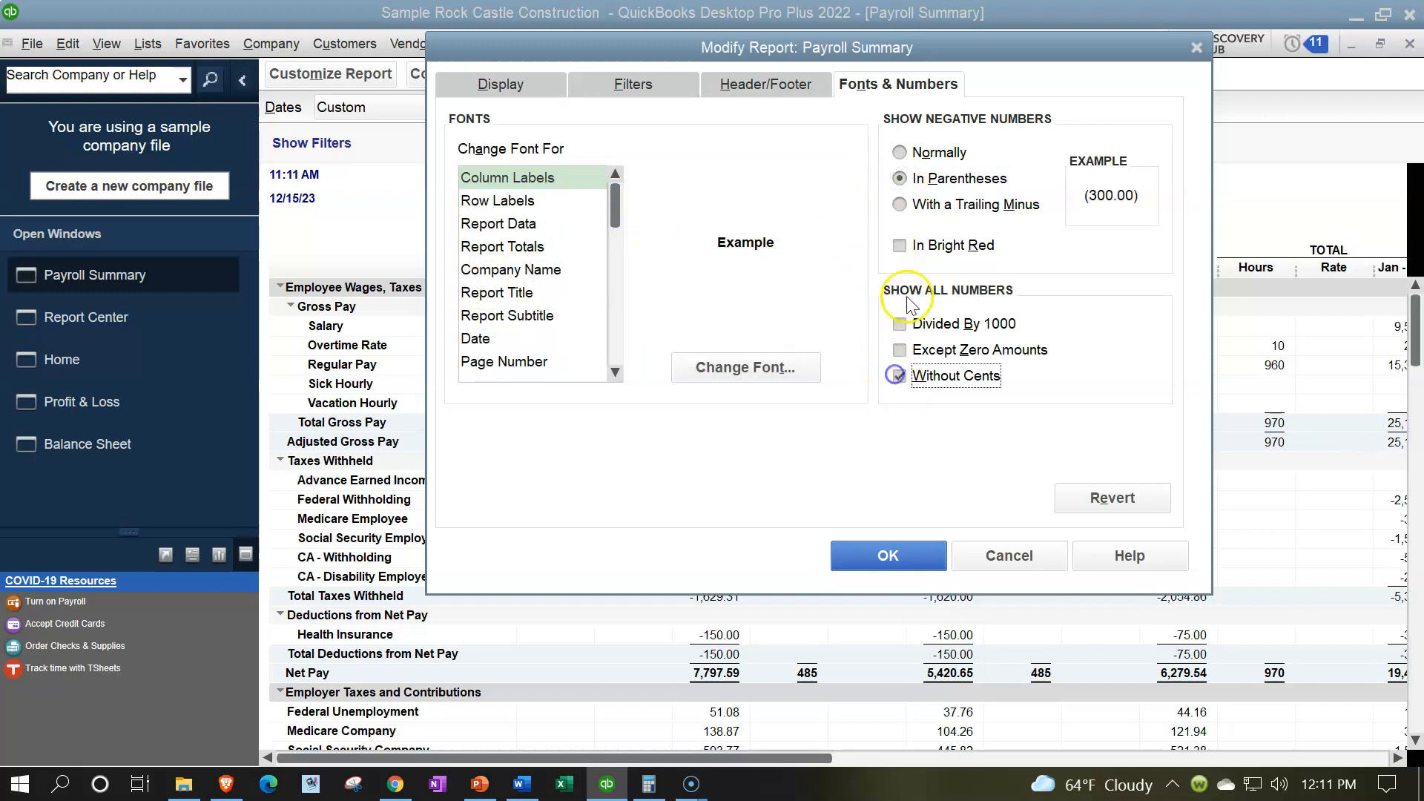
{"action": "left_click", "coordinate": [900, 245]}
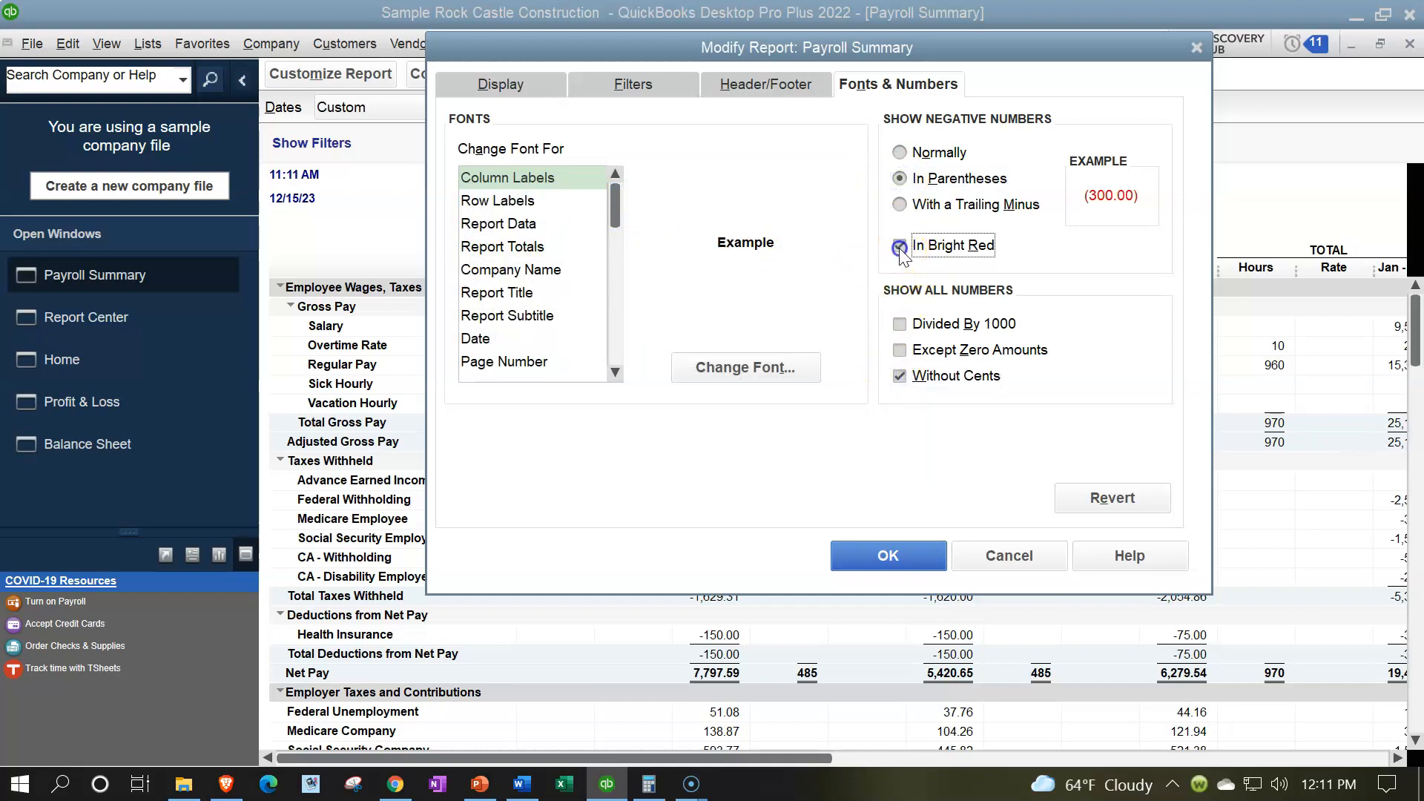
{"action": "left_click", "coordinate": [883, 556]}
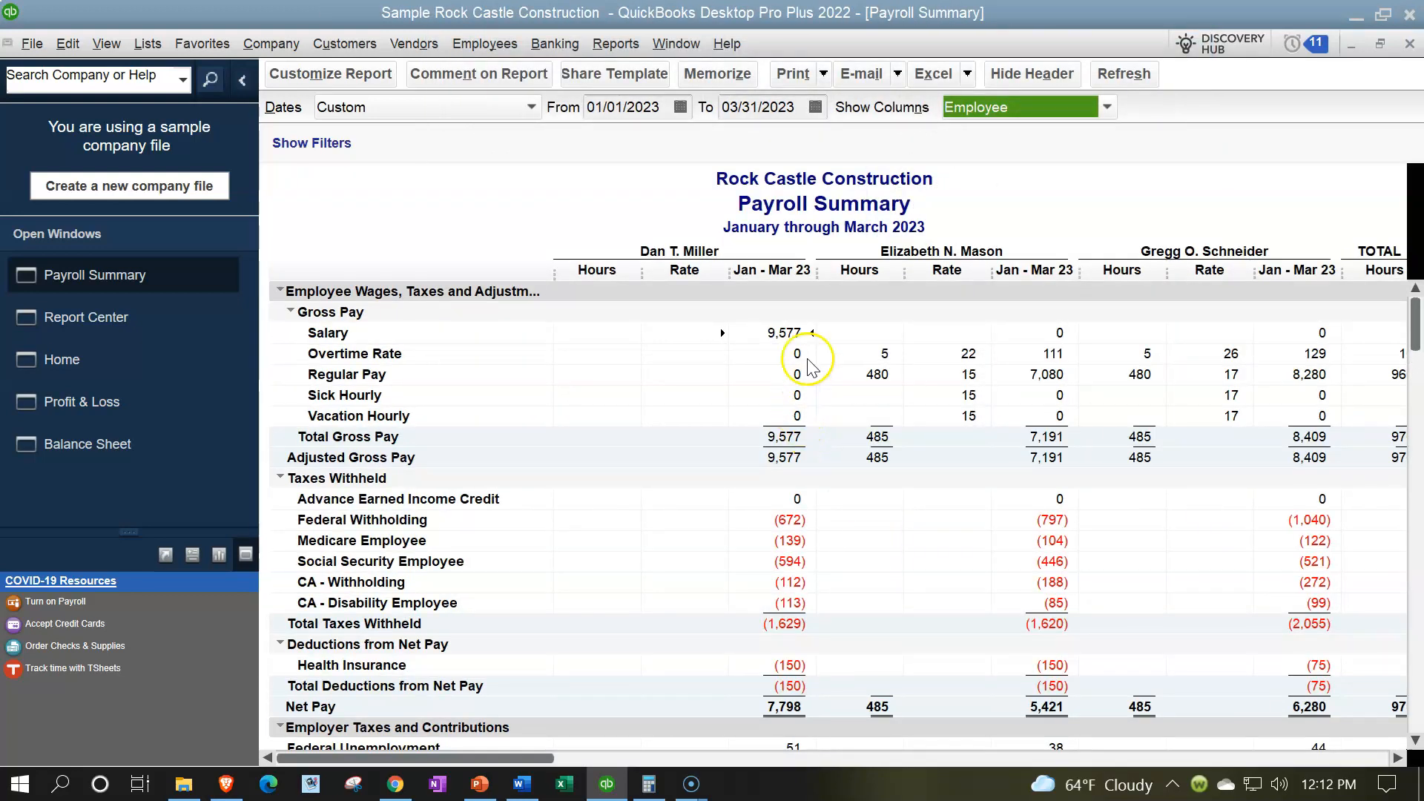
Step: Memorize the Payroll Summary in the Internal Report group and close the report
{"action": "left_click", "coordinate": [706, 73]}
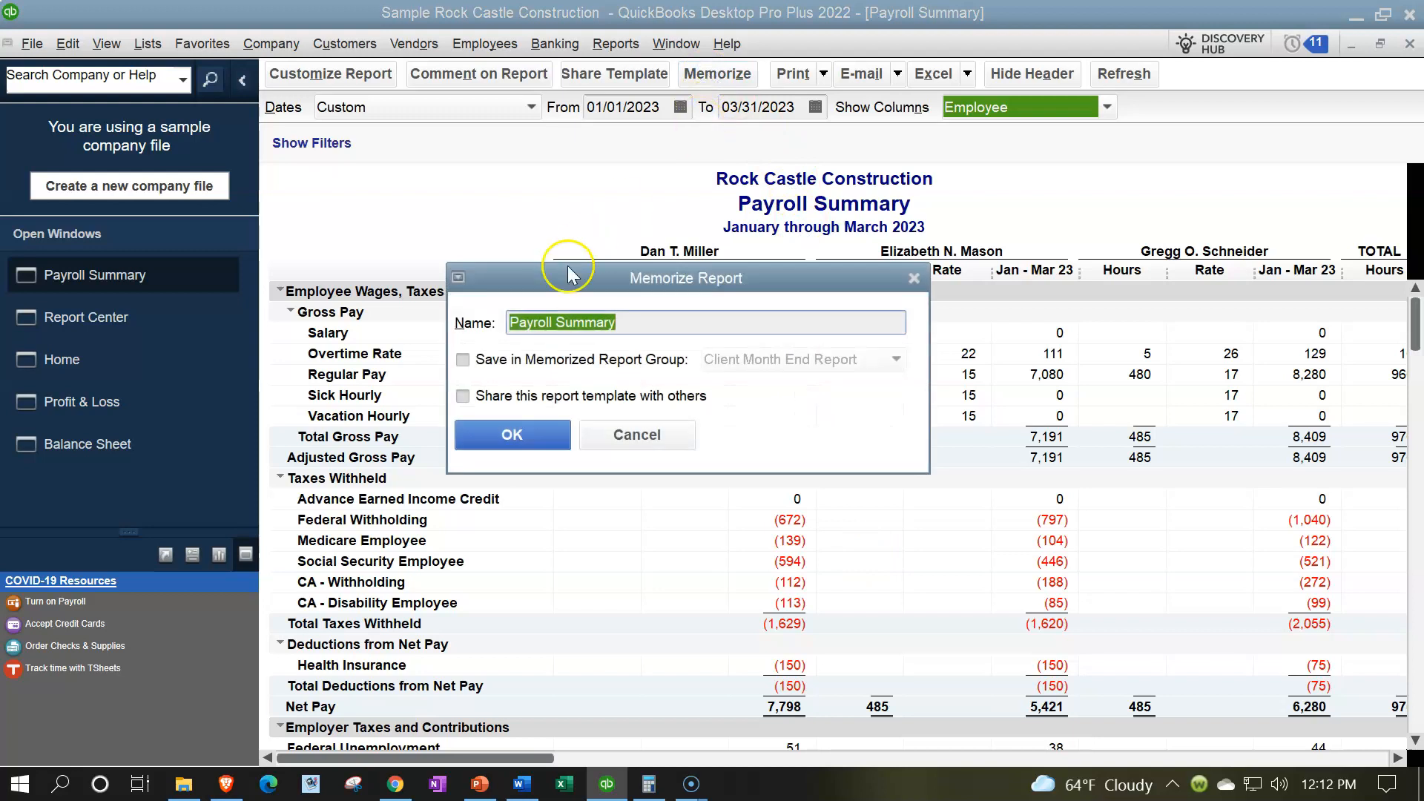
{"action": "left_click", "coordinate": [482, 359]}
{"action": "left_click", "coordinate": [797, 362]}
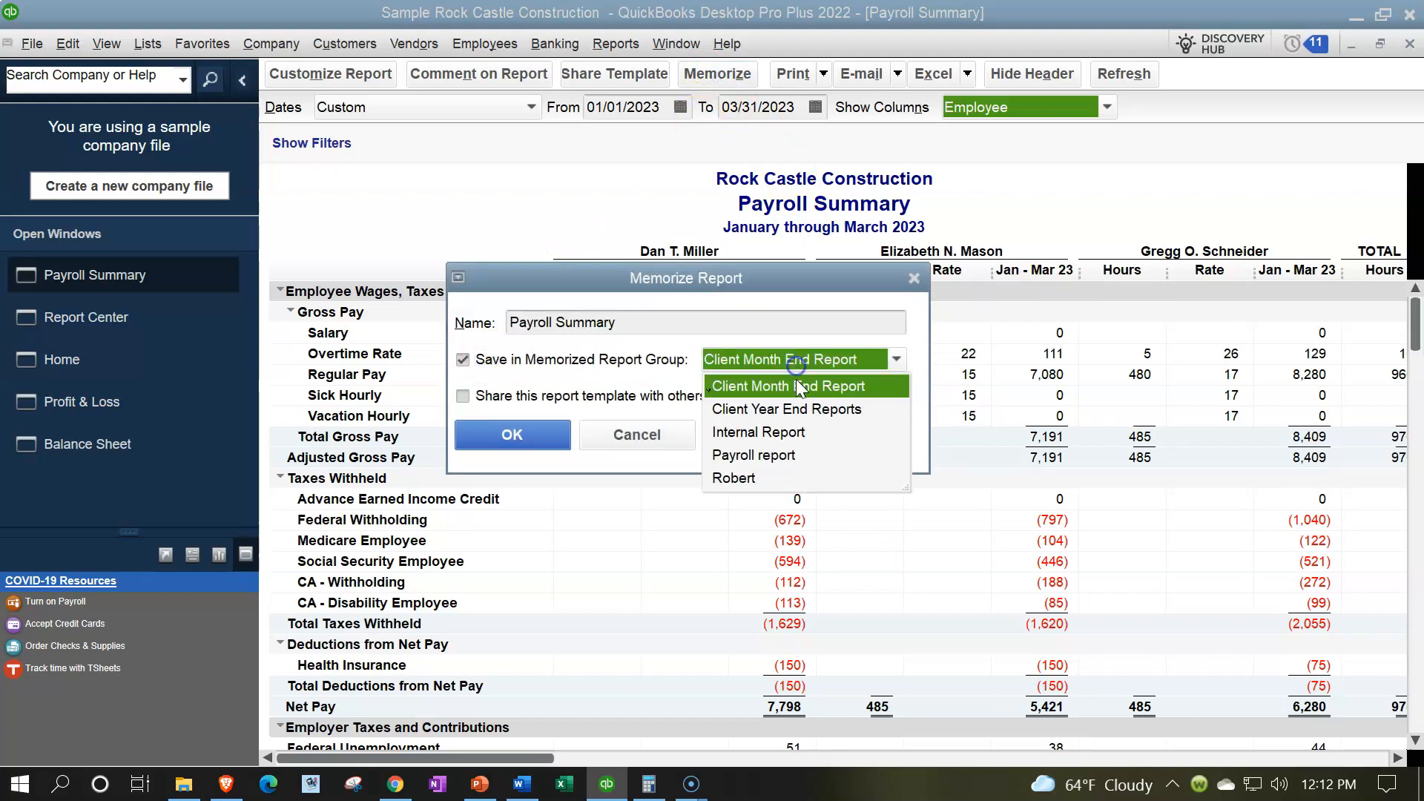
{"action": "left_click", "coordinate": [775, 432]}
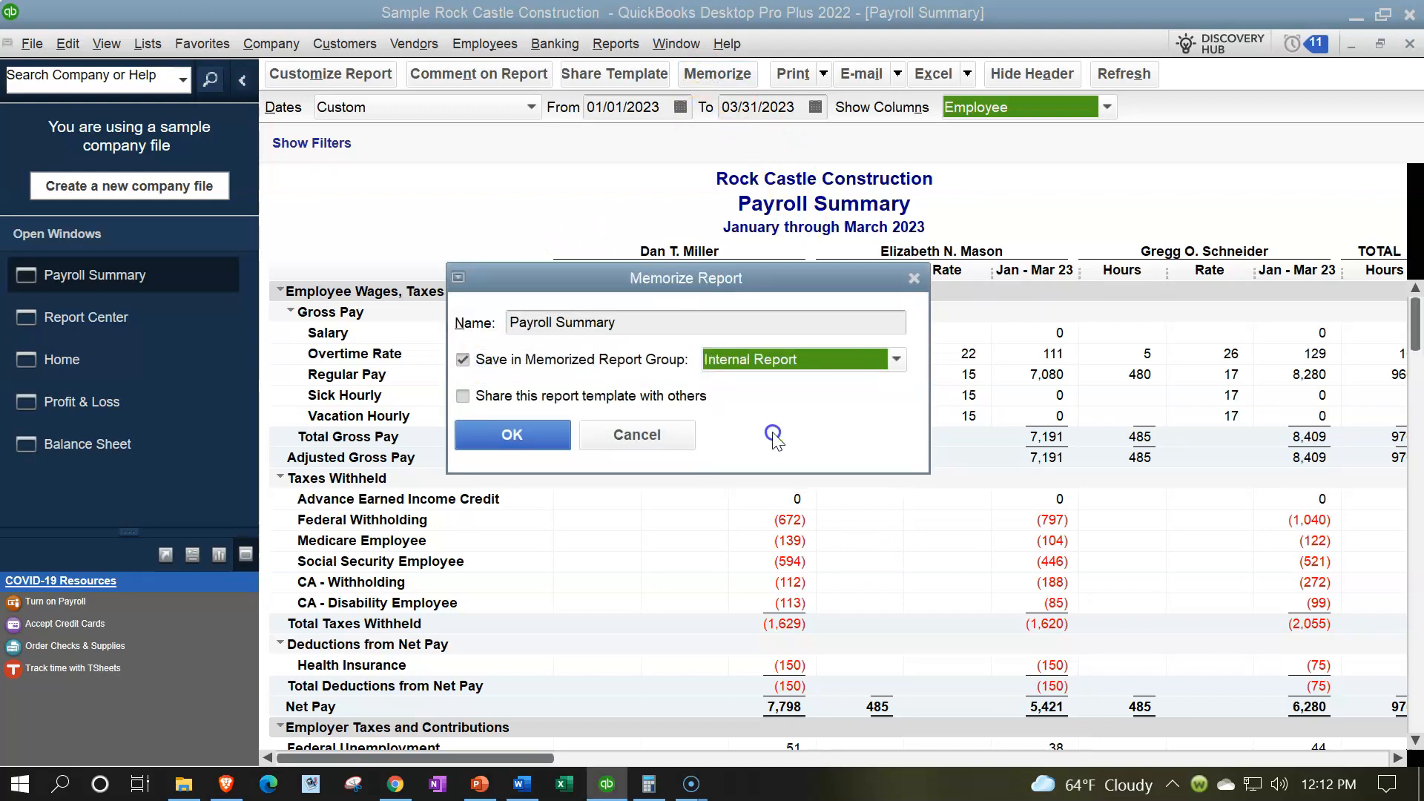
{"action": "left_click", "coordinate": [531, 430]}
{"action": "left_click", "coordinate": [1409, 46]}
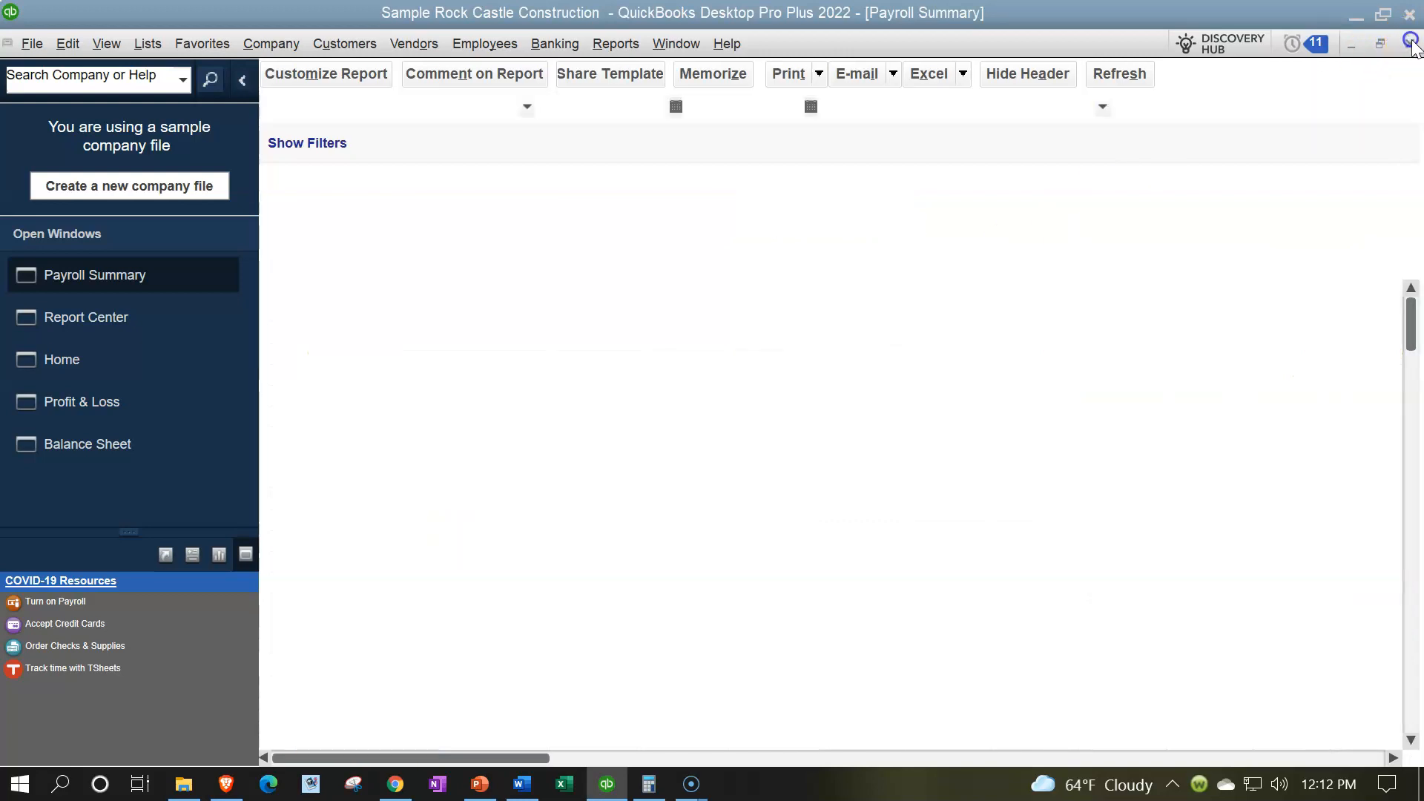
Step: Browse the Banking reports and run the Trial Balance from the Accountant & Taxes reports
{"action": "left_click", "coordinate": [327, 415]}
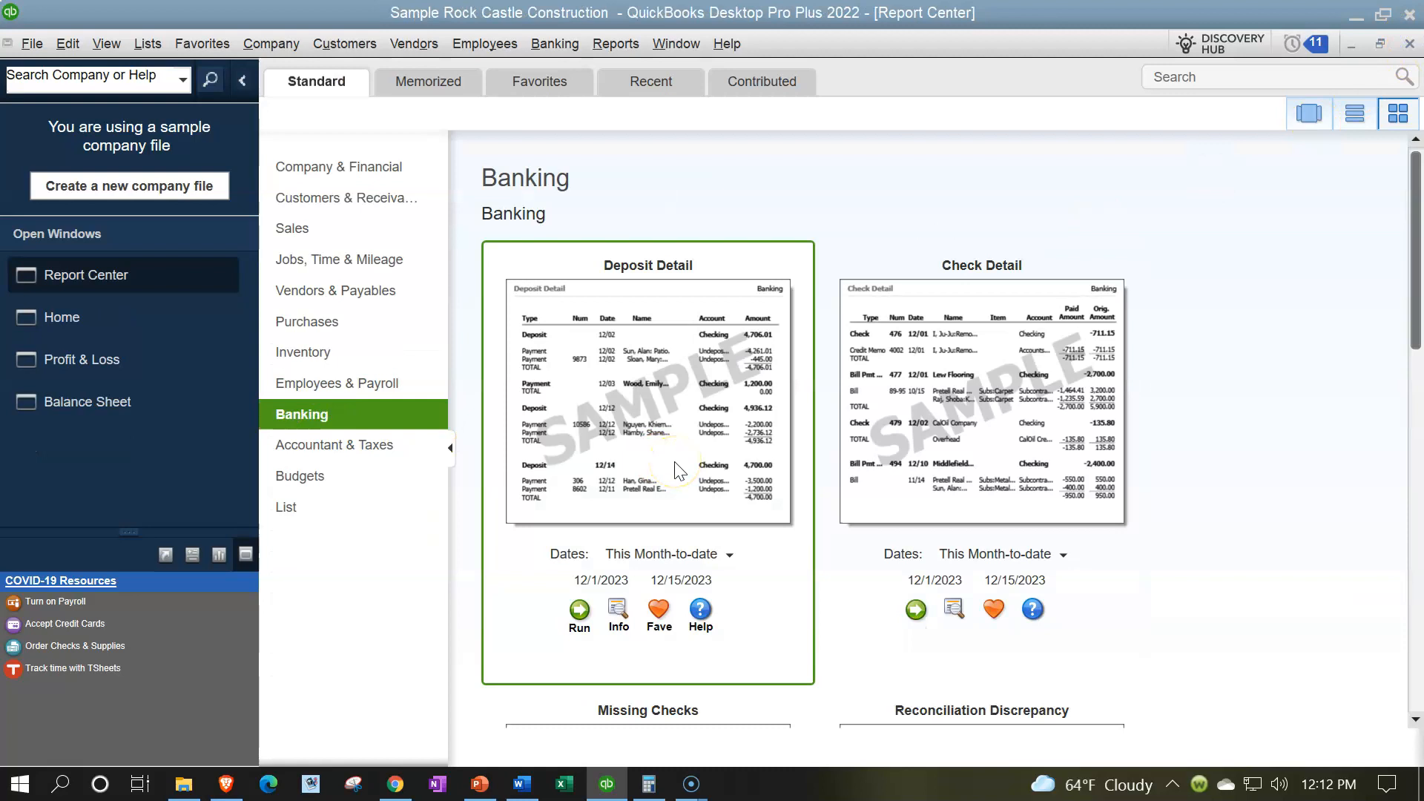
{"action": "scroll", "coordinate": [676, 469], "scroll_direction": "down", "scroll_amount": 10}
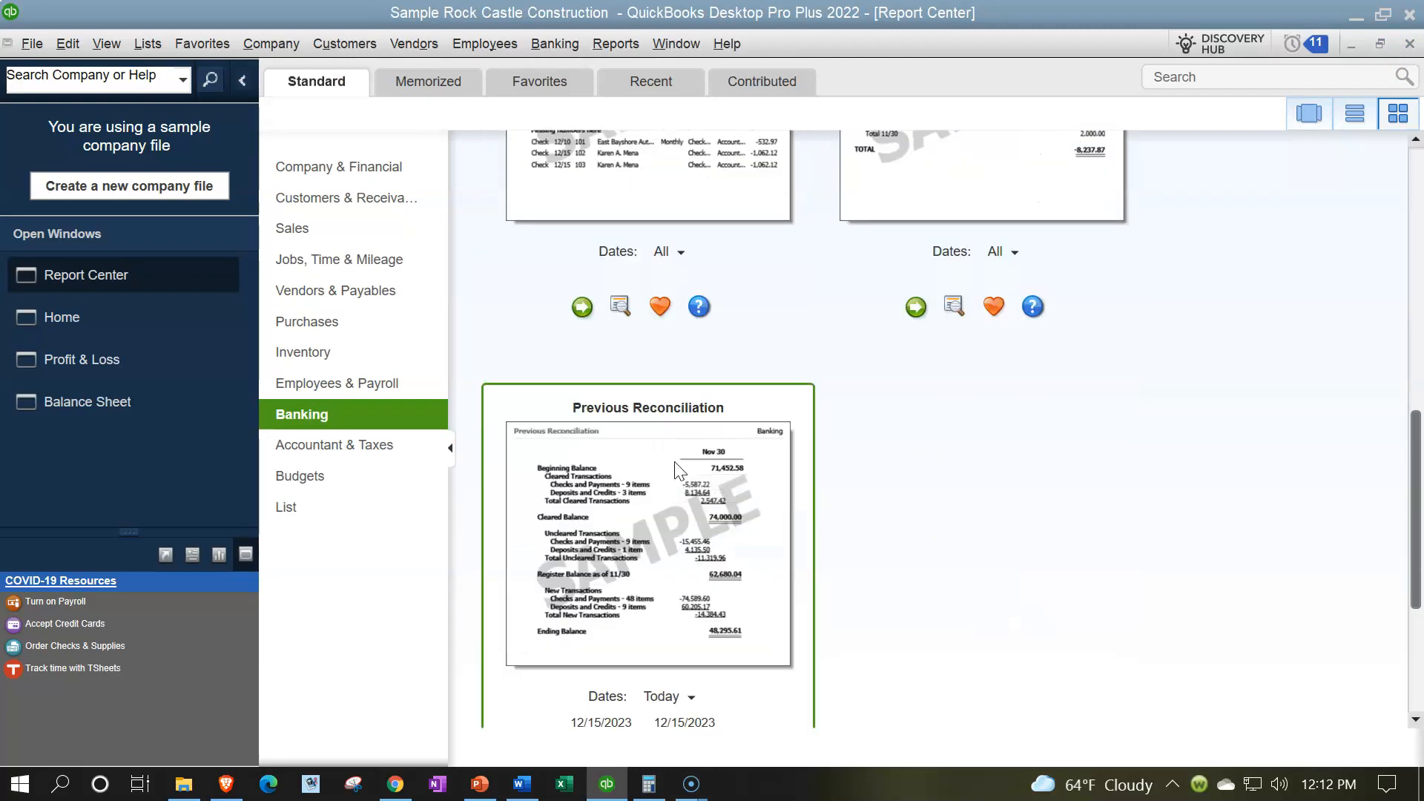
{"action": "left_click", "coordinate": [355, 447]}
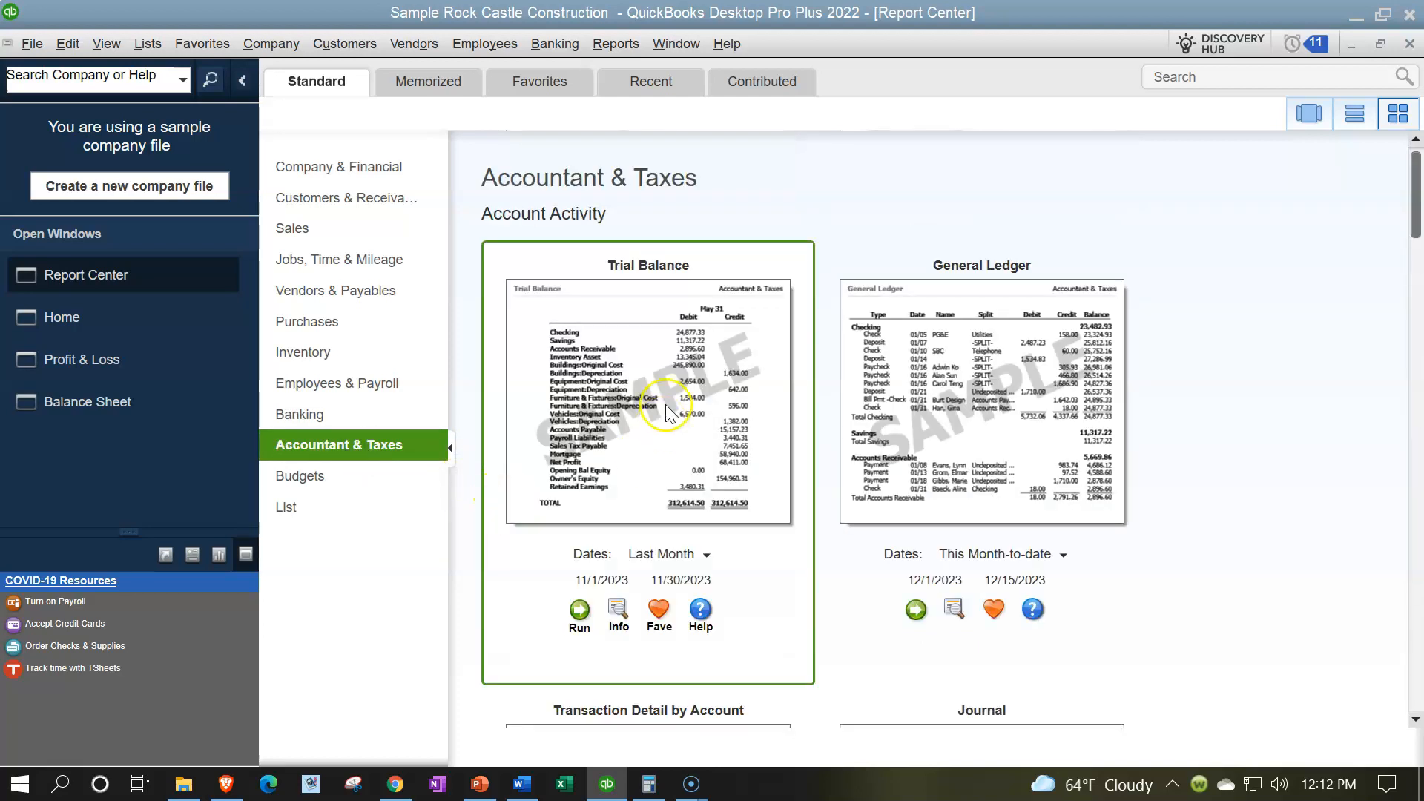
{"action": "left_click", "coordinate": [579, 611]}
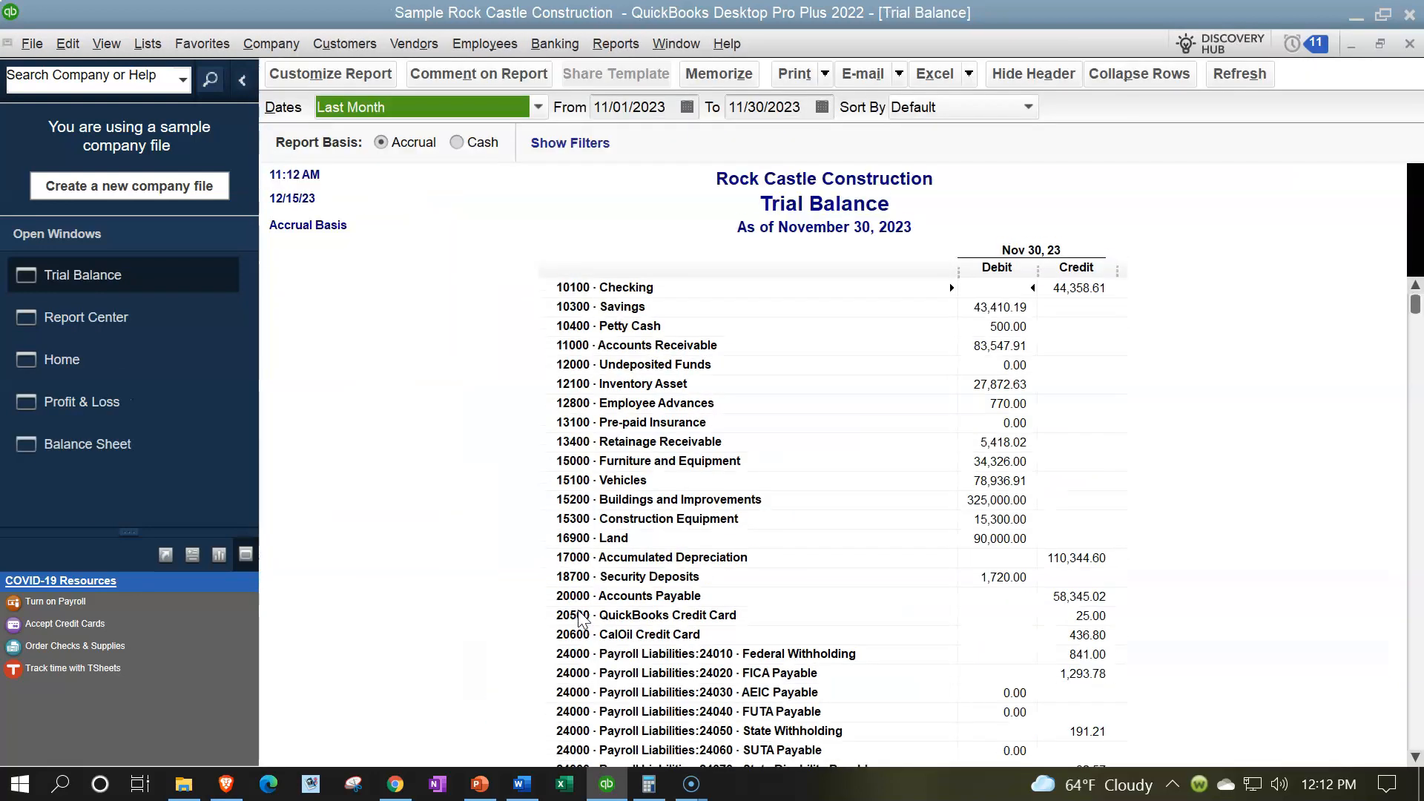
Step: Customize the Trial Balance with a date range from 01/01/2023 to 03/31/2023
{"action": "left_click", "coordinate": [362, 75]}
{"action": "key", "text": "Tab"}
{"action": "type", "text": "0"}
{"action": "type", "text": "1/01"}
{"action": "key", "text": "Tab"}
{"action": "type", "text": "033123"}
{"action": "key", "text": "Tab"}
Step: Remove the date prepared, time prepared and report basis from the Trial Balance header, and enter the preparer's name as the extra footer line
{"action": "left_click", "coordinate": [745, 82]}
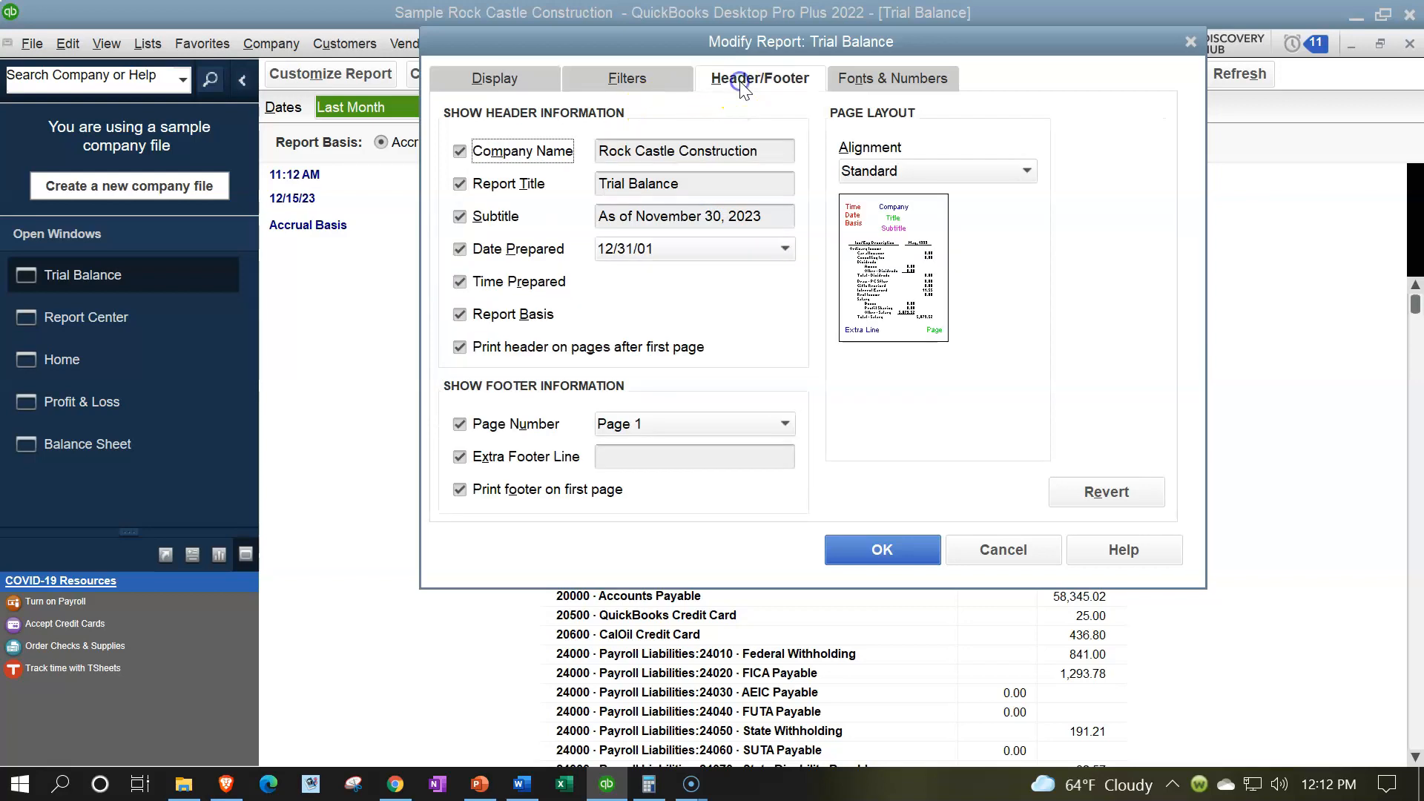
{"action": "left_click", "coordinate": [460, 249]}
{"action": "left_click", "coordinate": [460, 282]}
{"action": "left_click", "coordinate": [460, 313]}
{"action": "left_click", "coordinate": [626, 452]}
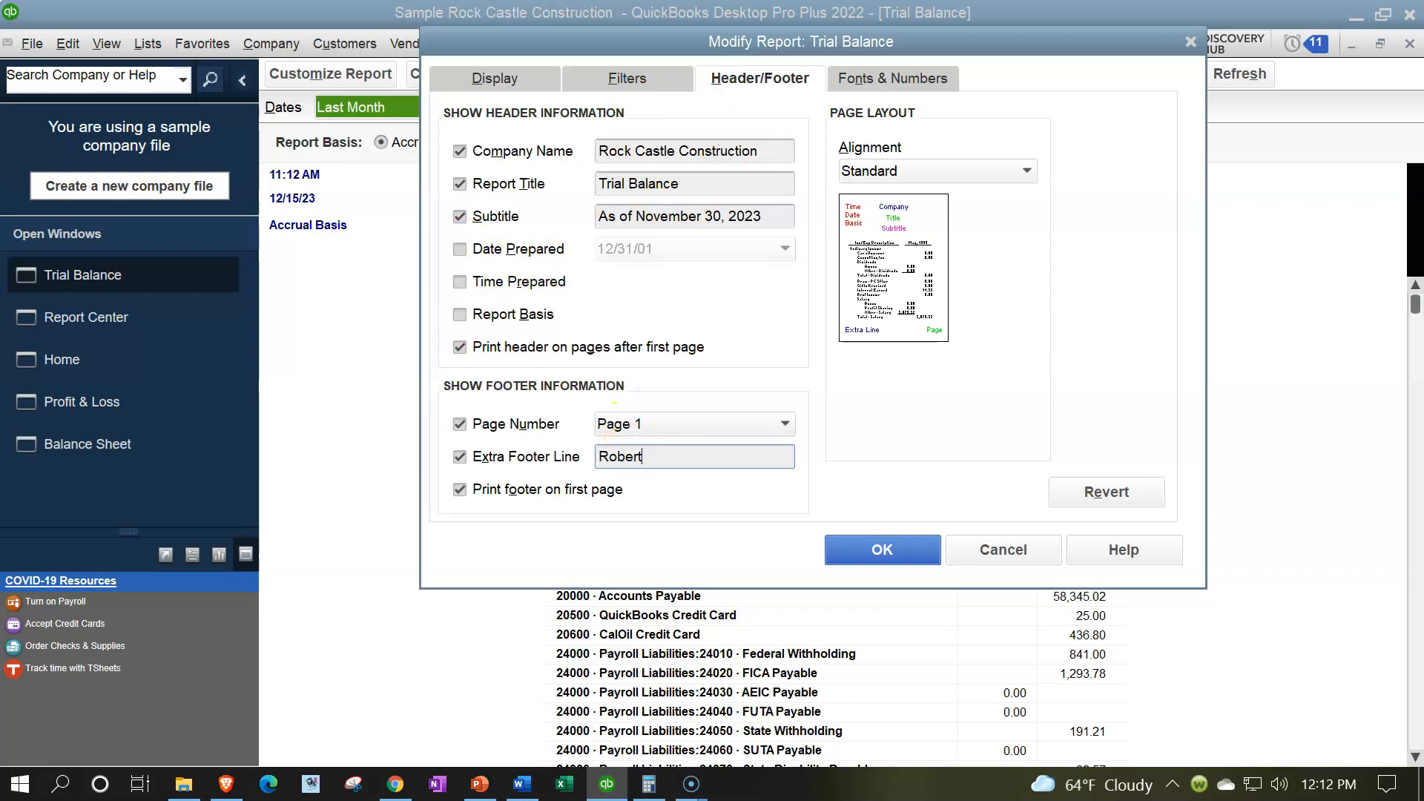
Step: Set the Trial Balance column label font size to 12 and apply the change to all related fonts
{"action": "left_click", "coordinate": [865, 76]}
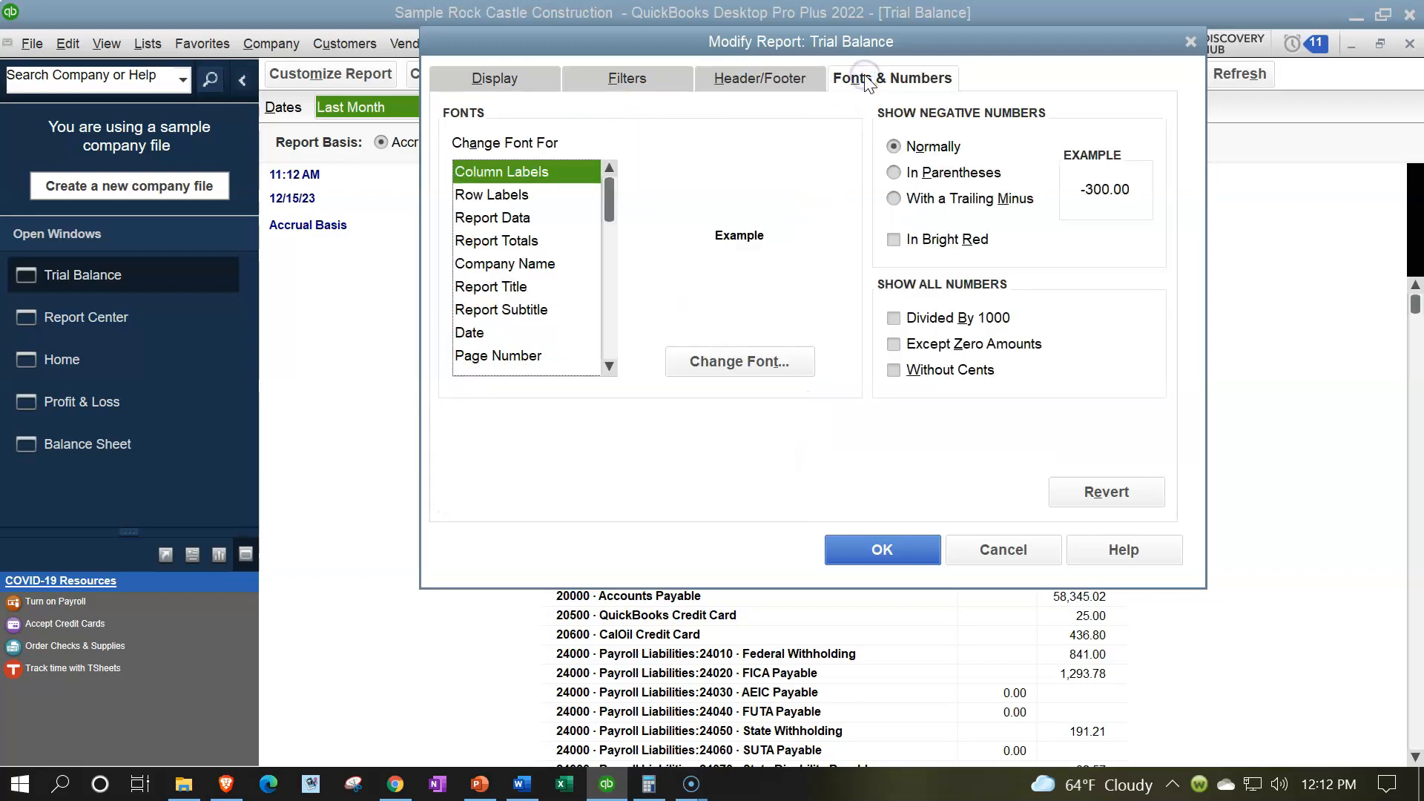
{"action": "left_click", "coordinate": [760, 363]}
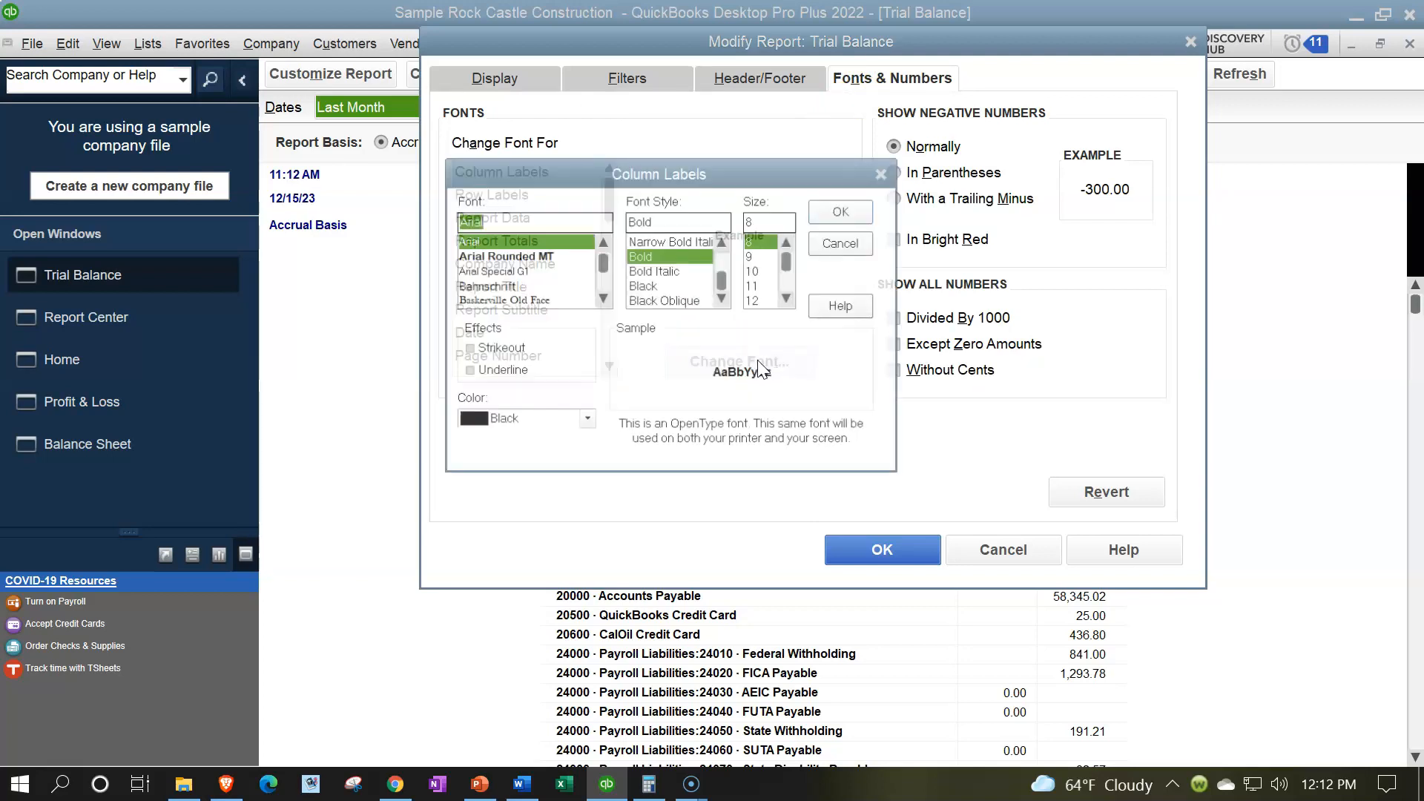
{"action": "left_click", "coordinate": [755, 300]}
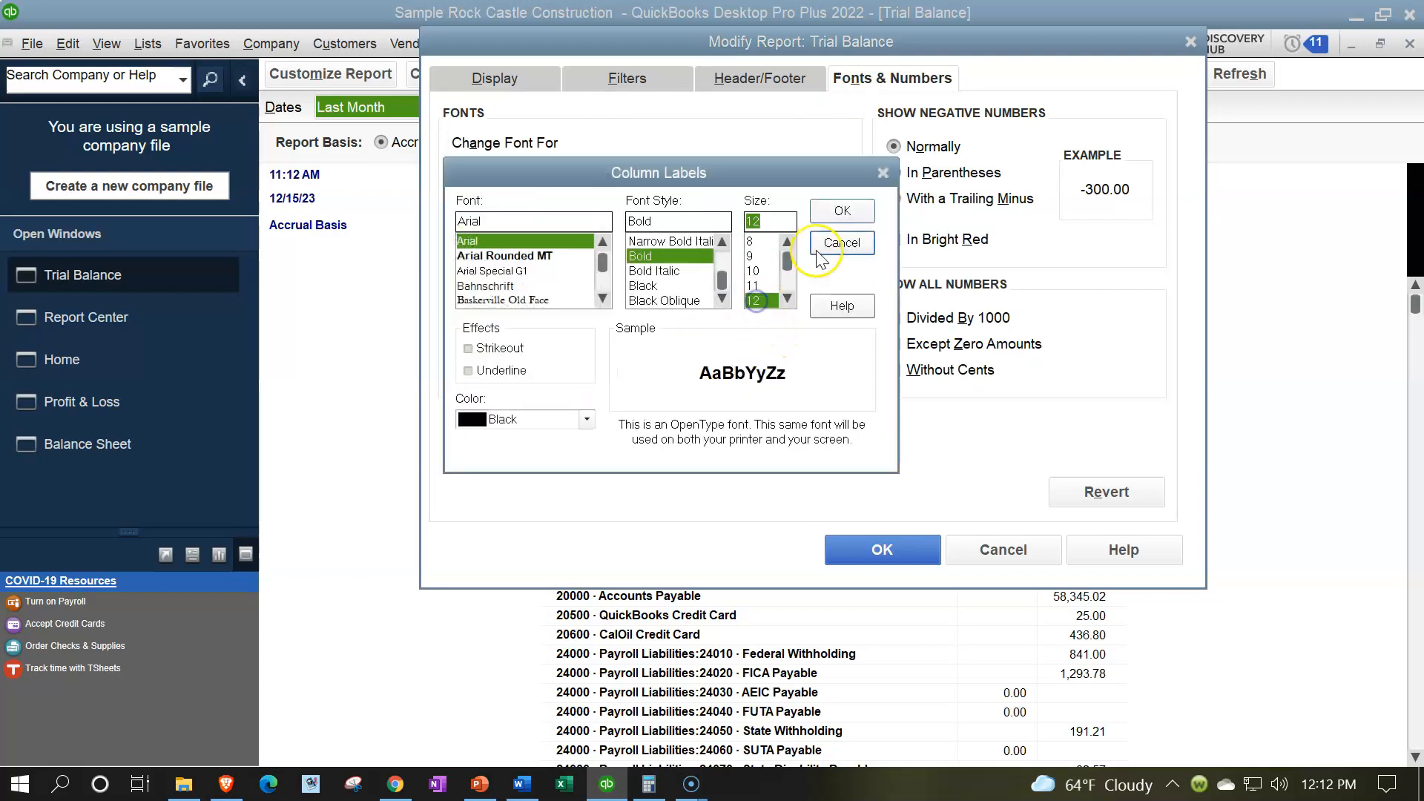
{"action": "left_click", "coordinate": [846, 208]}
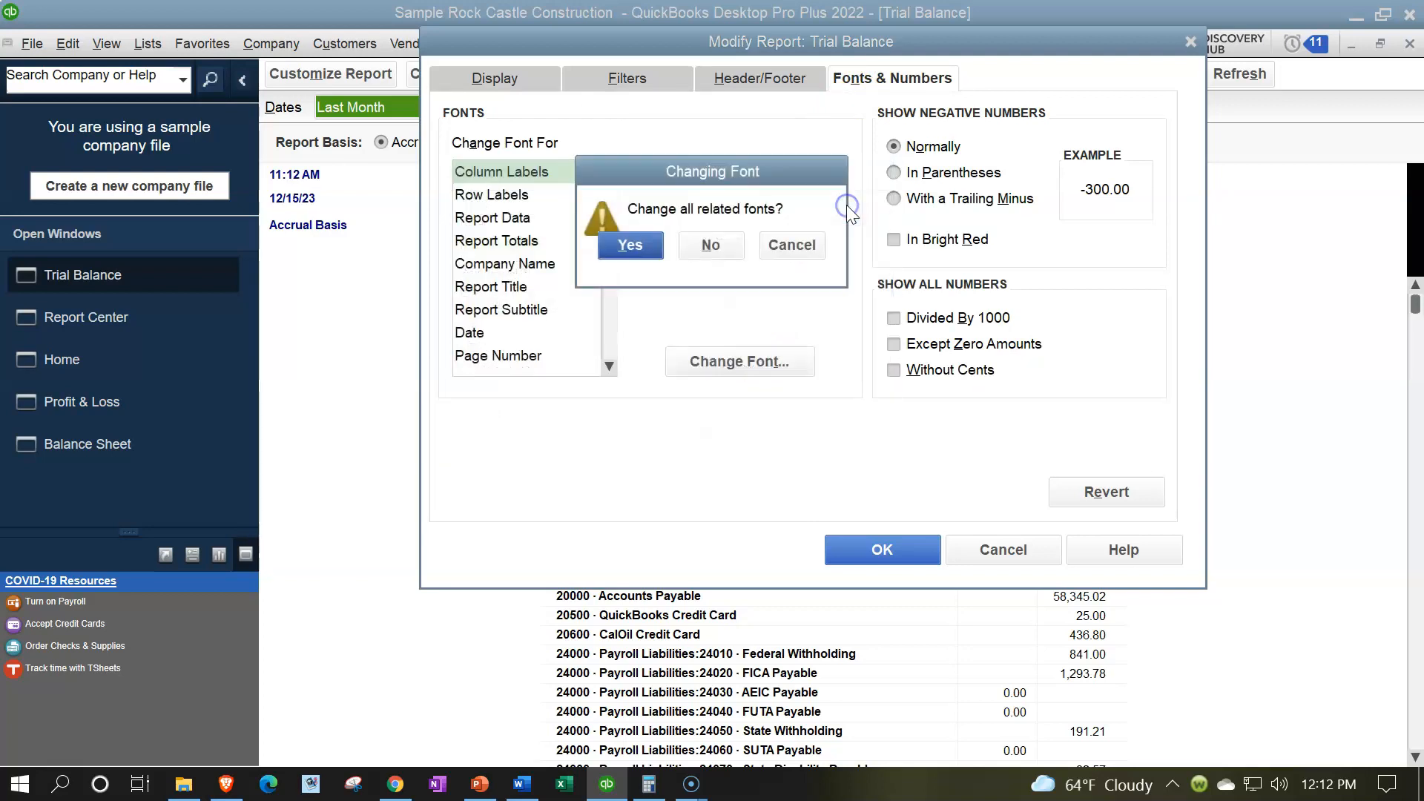
{"action": "left_click", "coordinate": [629, 247]}
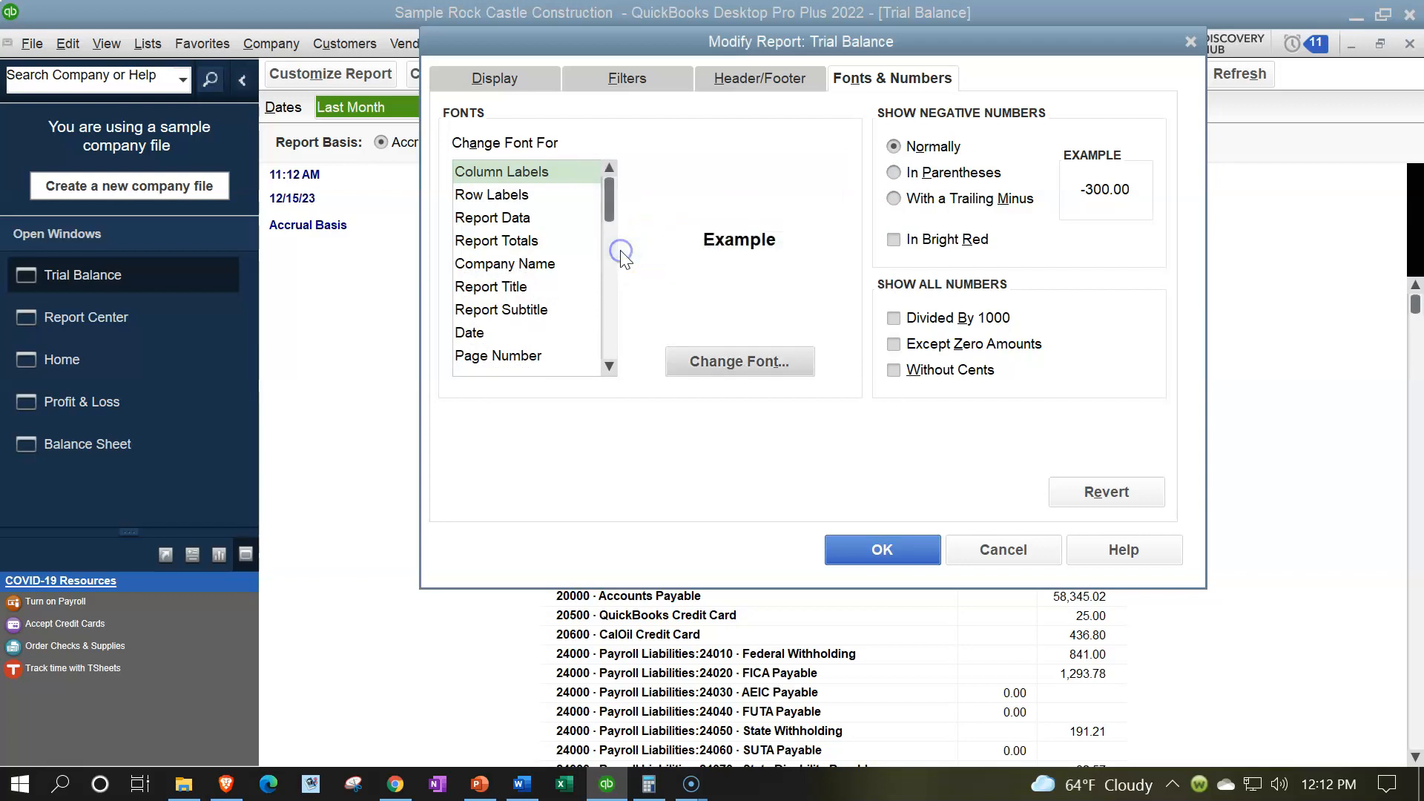
Step: Show the Trial Balance's negative numbers in parentheses and bright red, display all numbers without cents, and apply the report modifications
{"action": "left_click", "coordinate": [894, 175]}
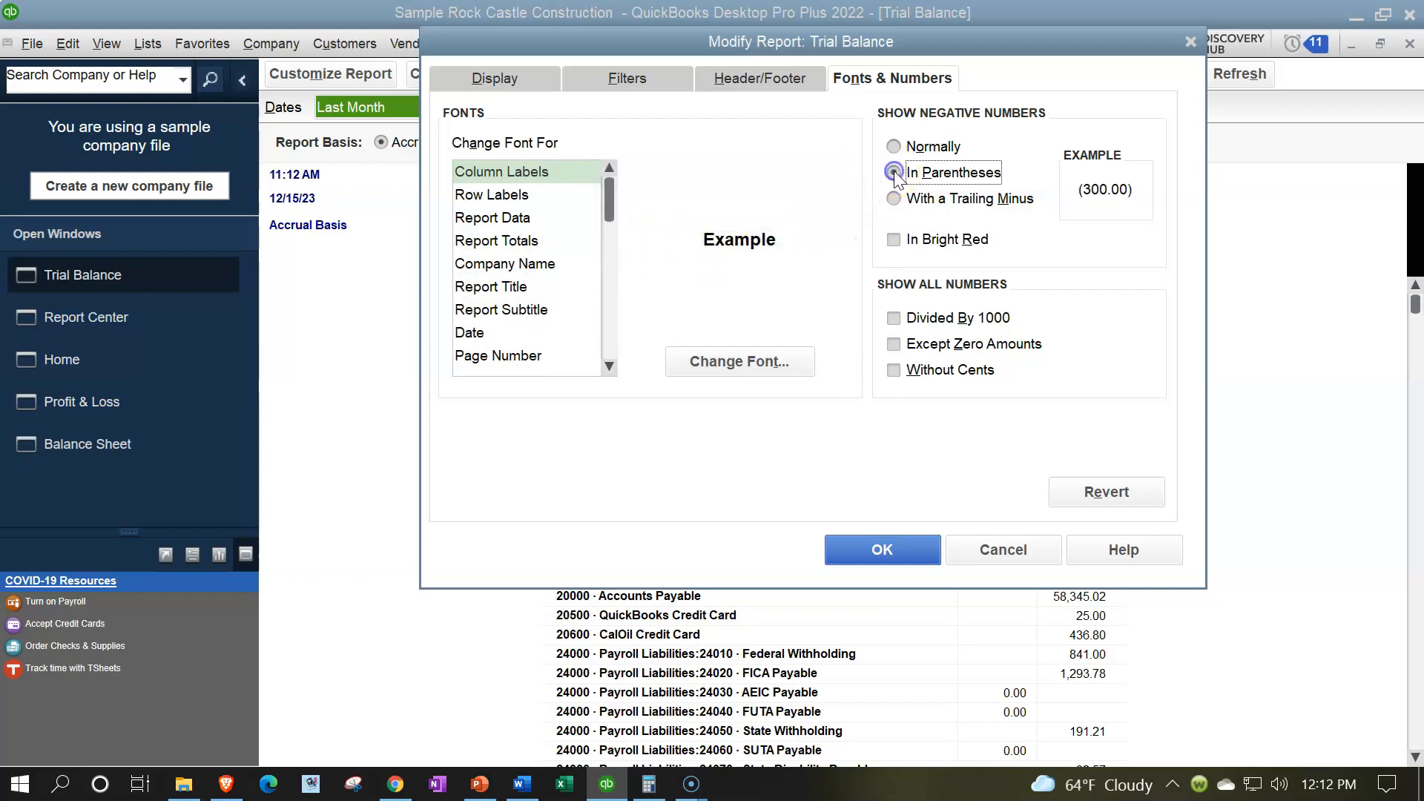
{"action": "left_click", "coordinate": [894, 241]}
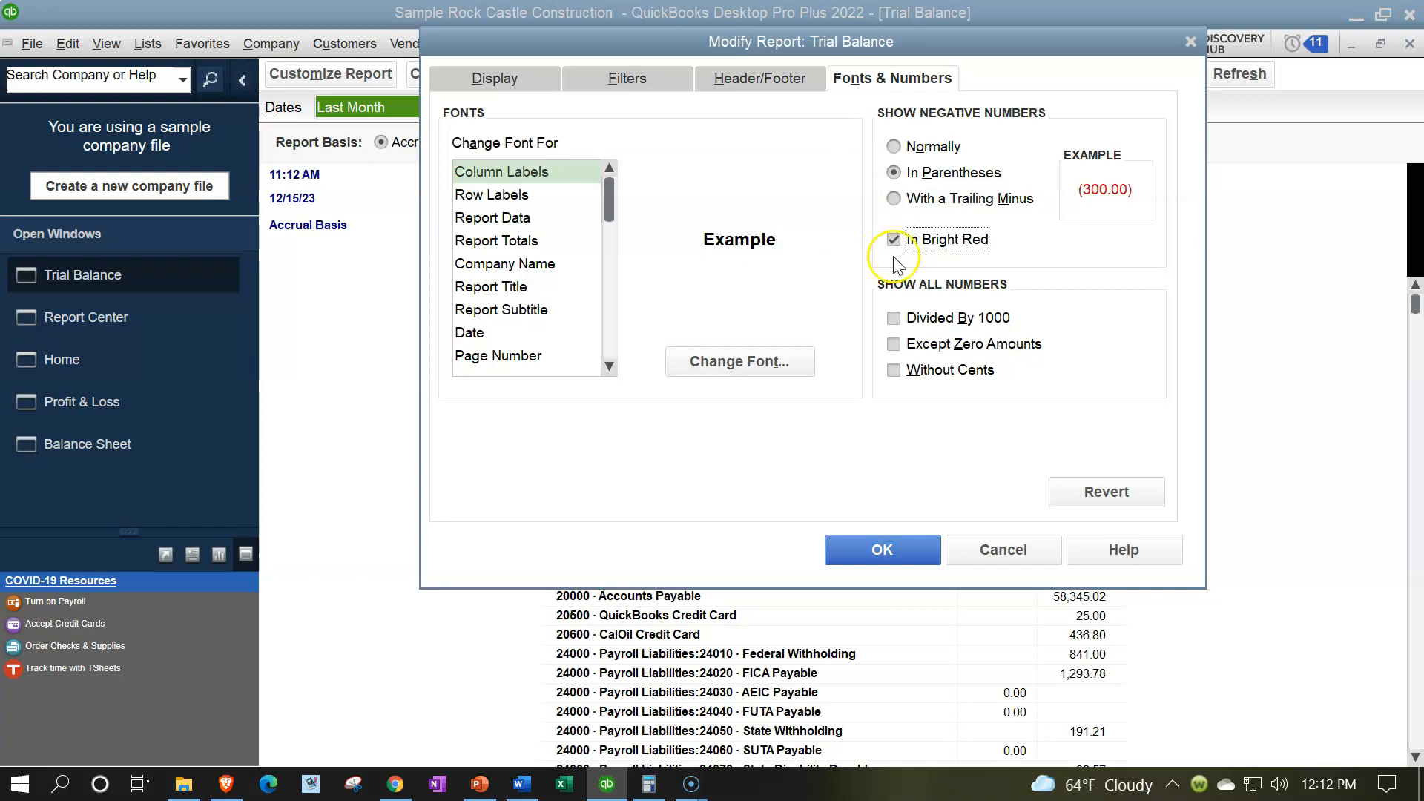
{"action": "left_click", "coordinate": [894, 373]}
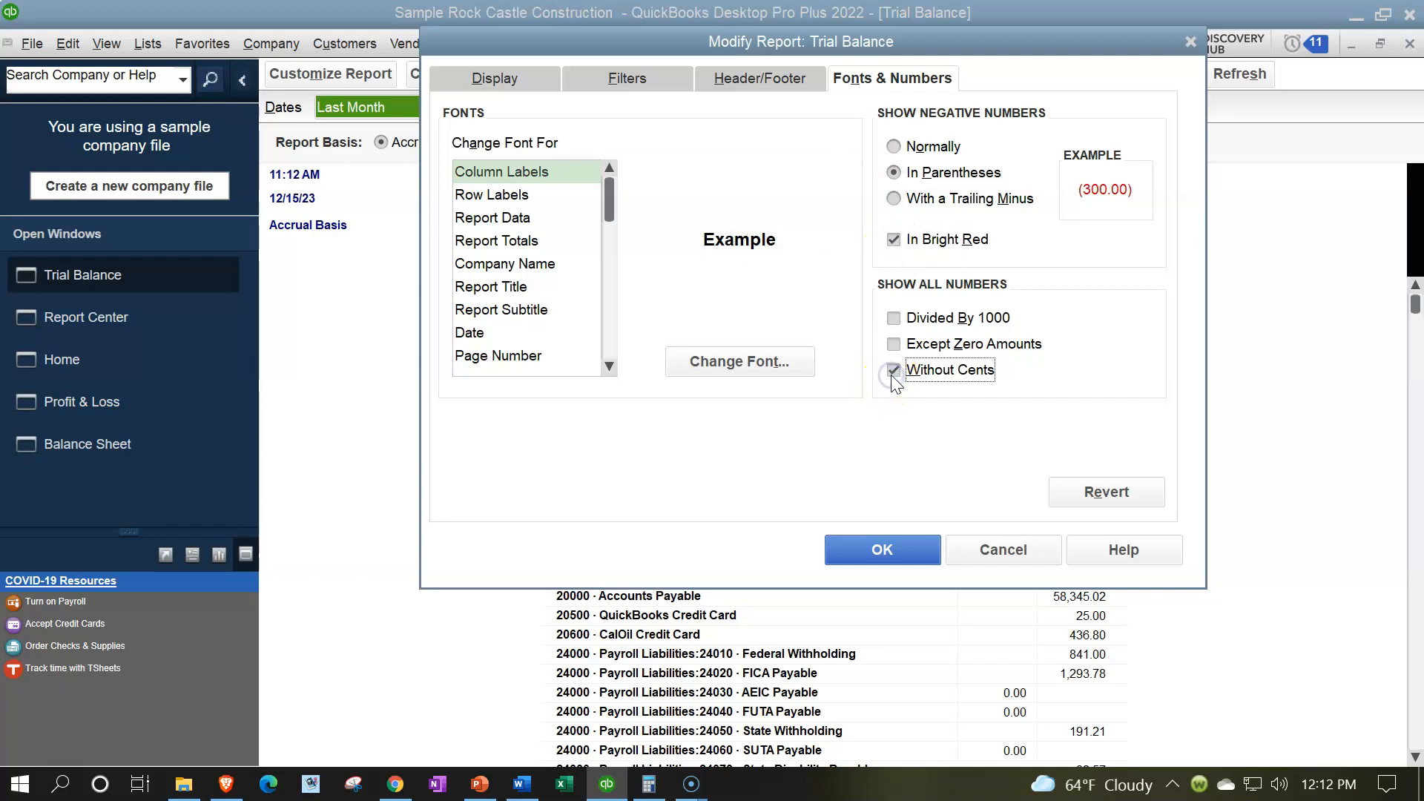
{"action": "left_click", "coordinate": [888, 547]}
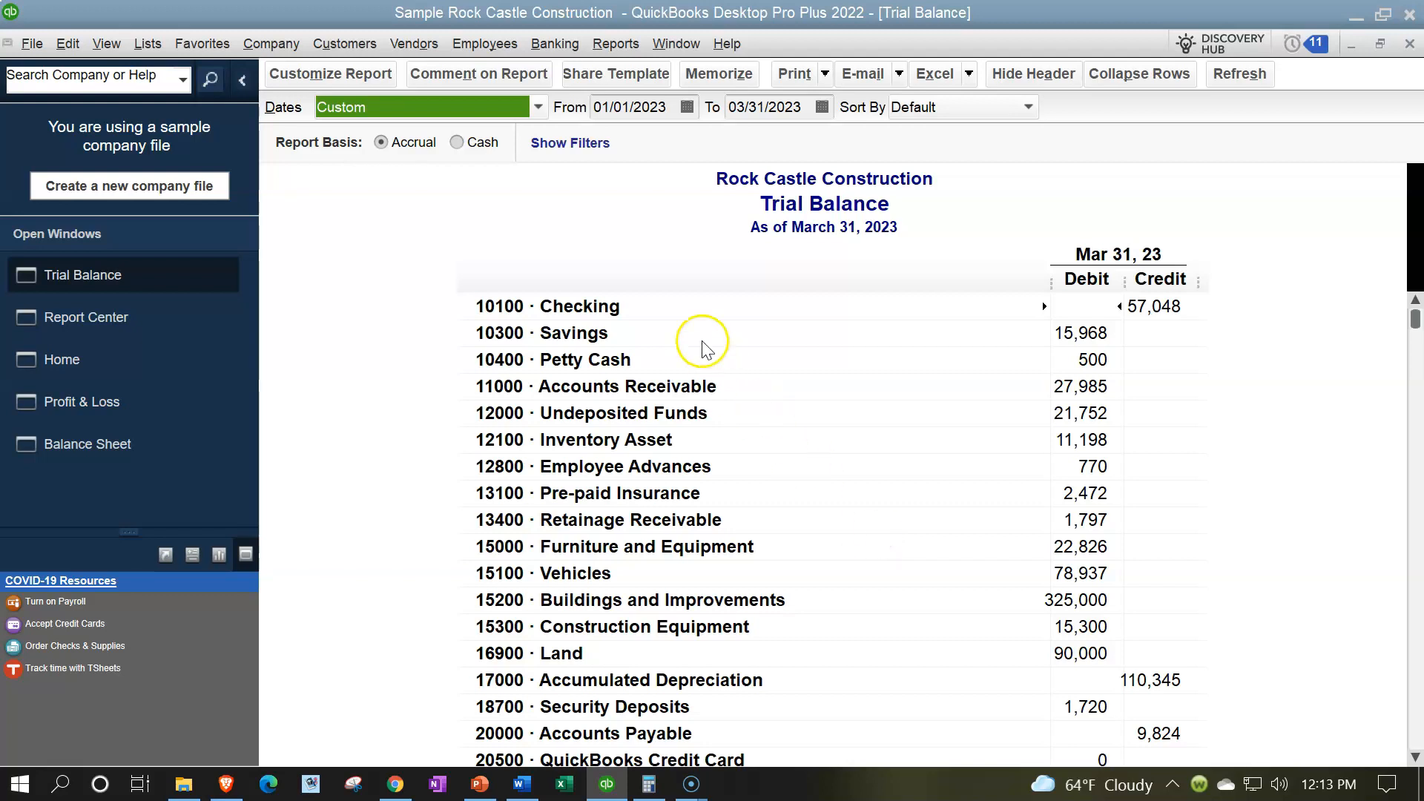
Step: Memorize the Trial Balance in the Internal Report group under the unique name "Trial Balance." with a trailing period
{"action": "left_click", "coordinate": [713, 76]}
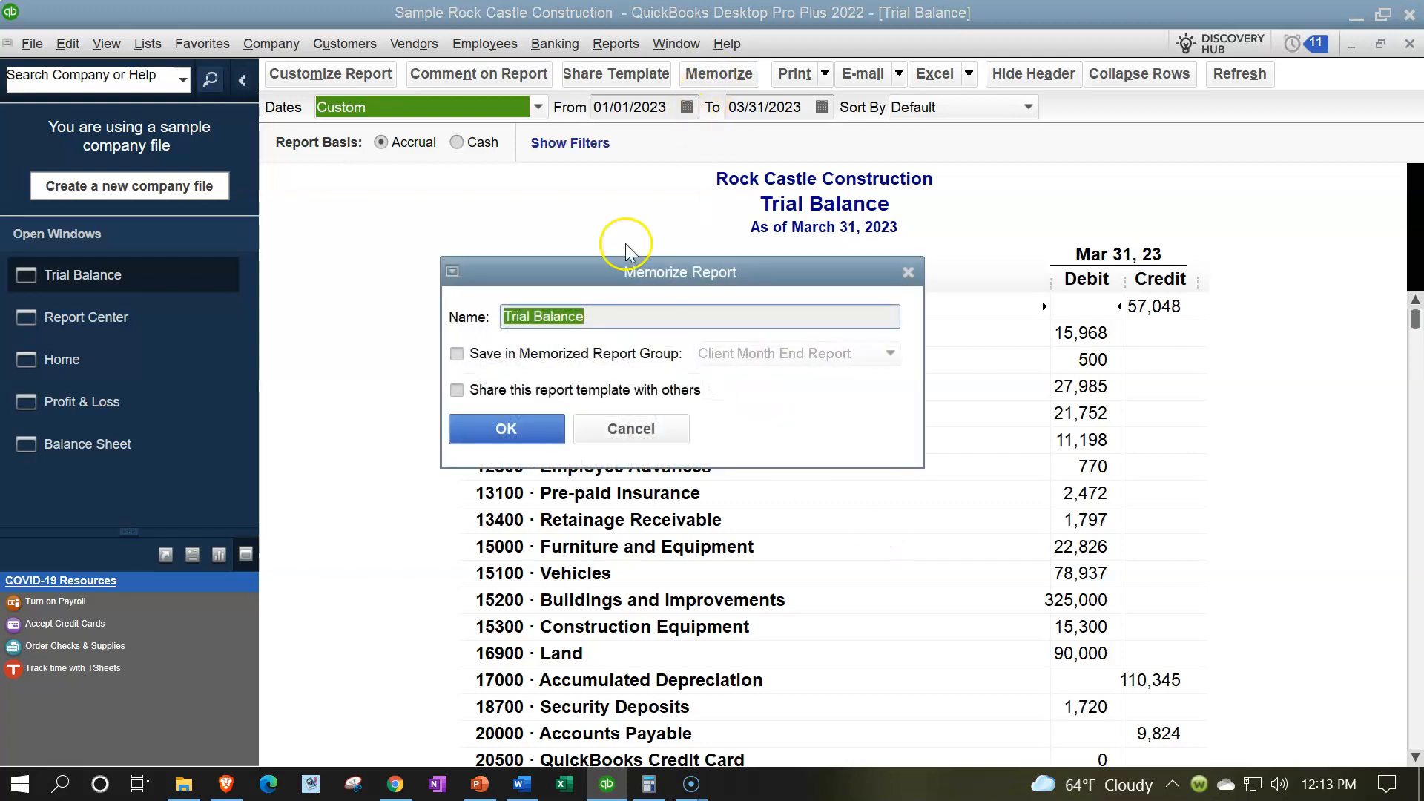
{"action": "left_click", "coordinate": [482, 351]}
{"action": "left_click", "coordinate": [779, 356]}
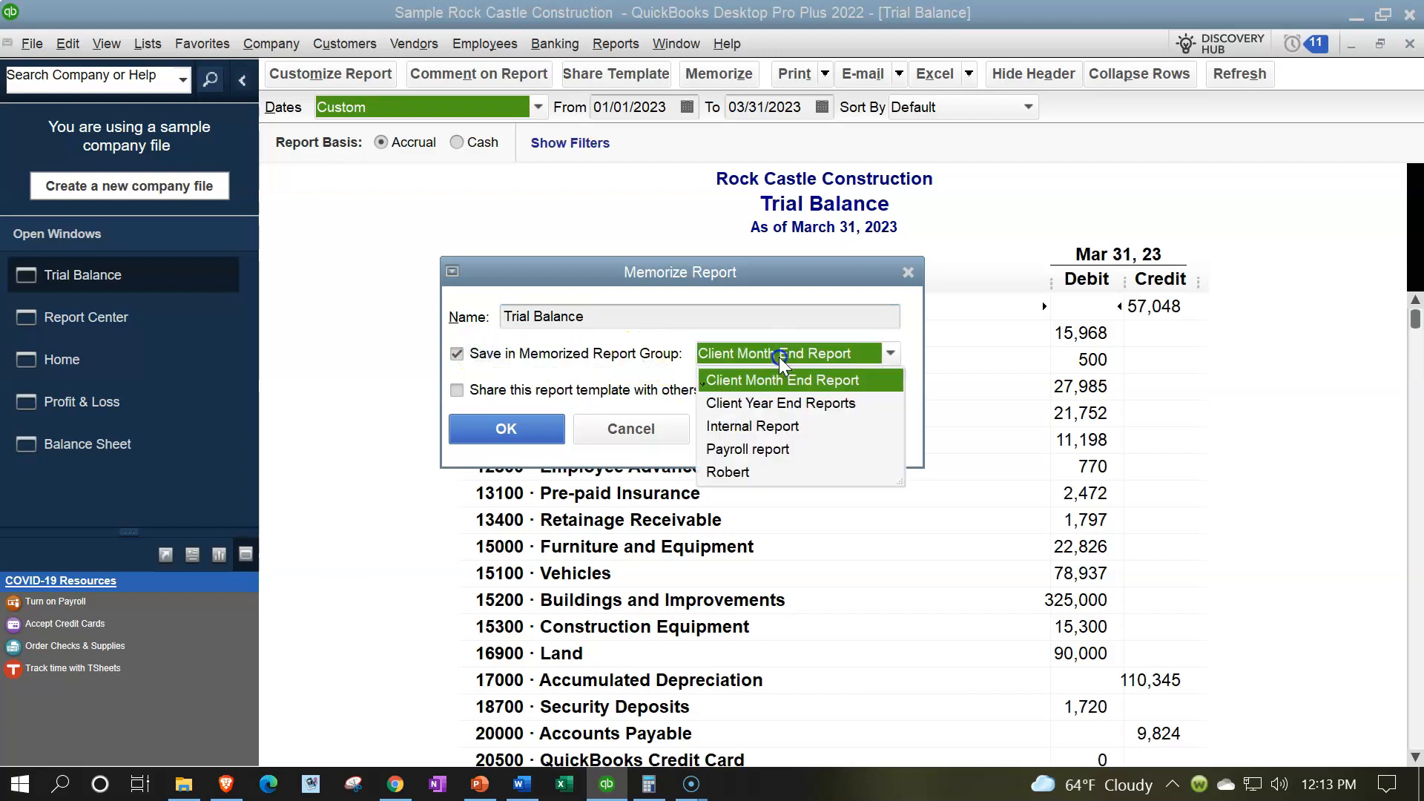
{"action": "left_click", "coordinate": [754, 427]}
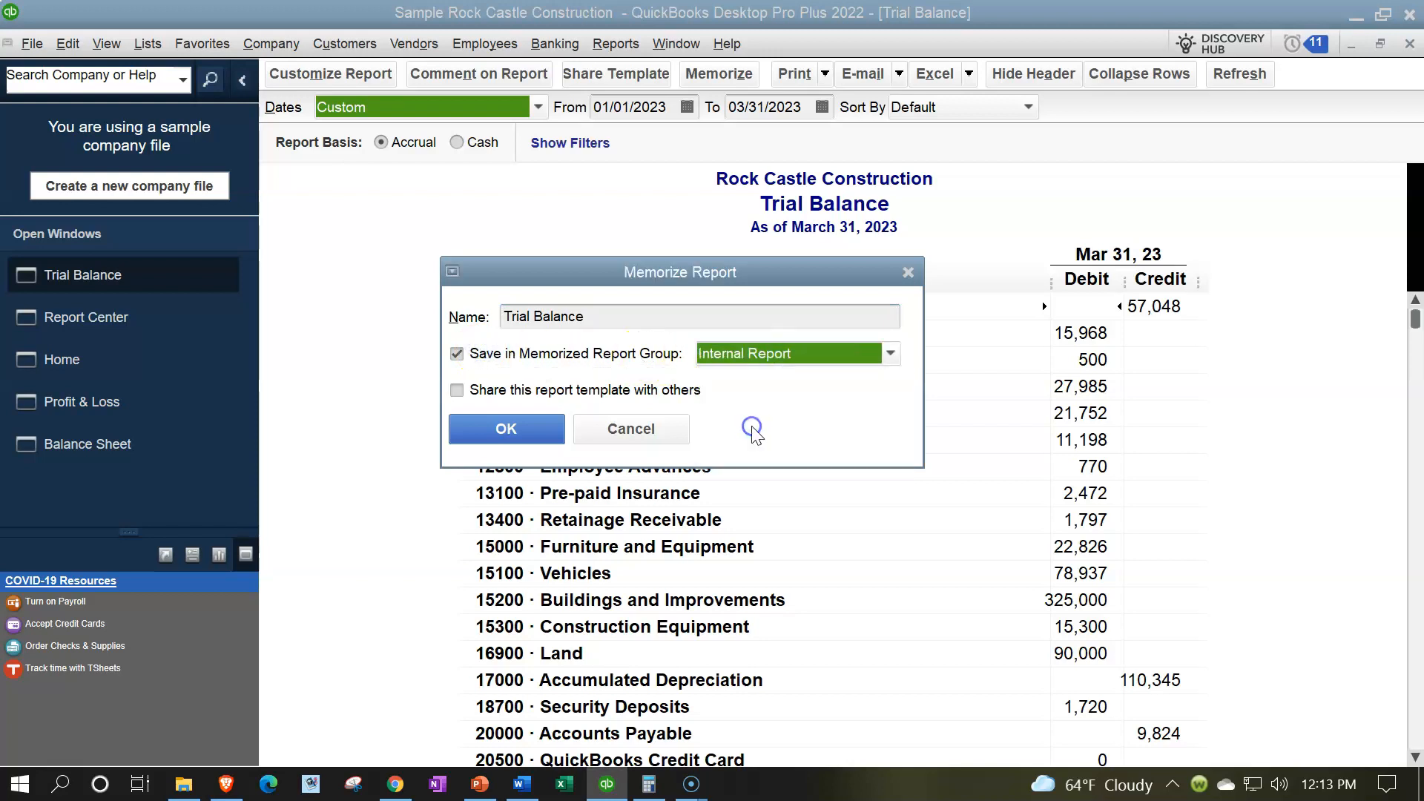
{"action": "left_click", "coordinate": [519, 429]}
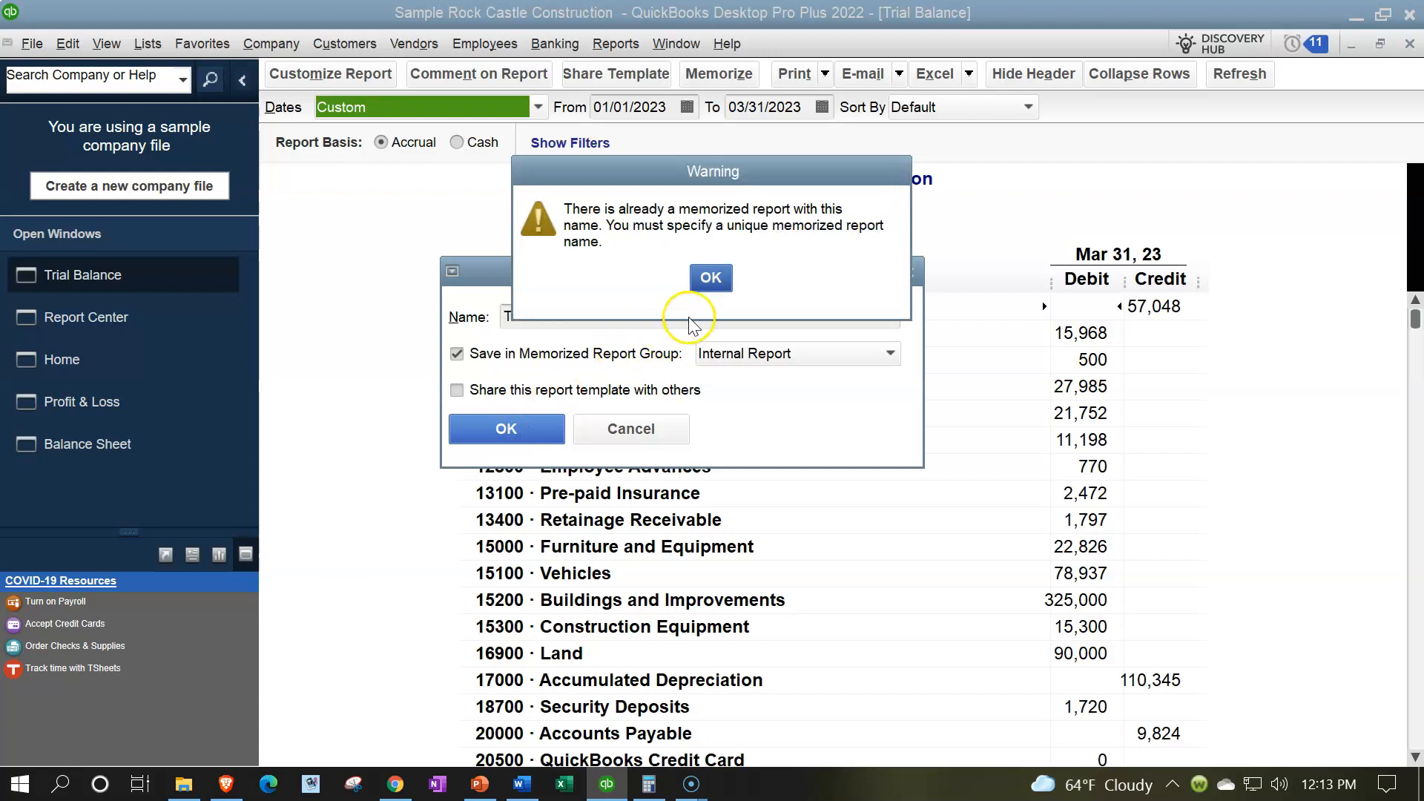
{"action": "left_click", "coordinate": [718, 279]}
{"action": "left_click", "coordinate": [505, 429]}
{"action": "left_click", "coordinate": [711, 278]}
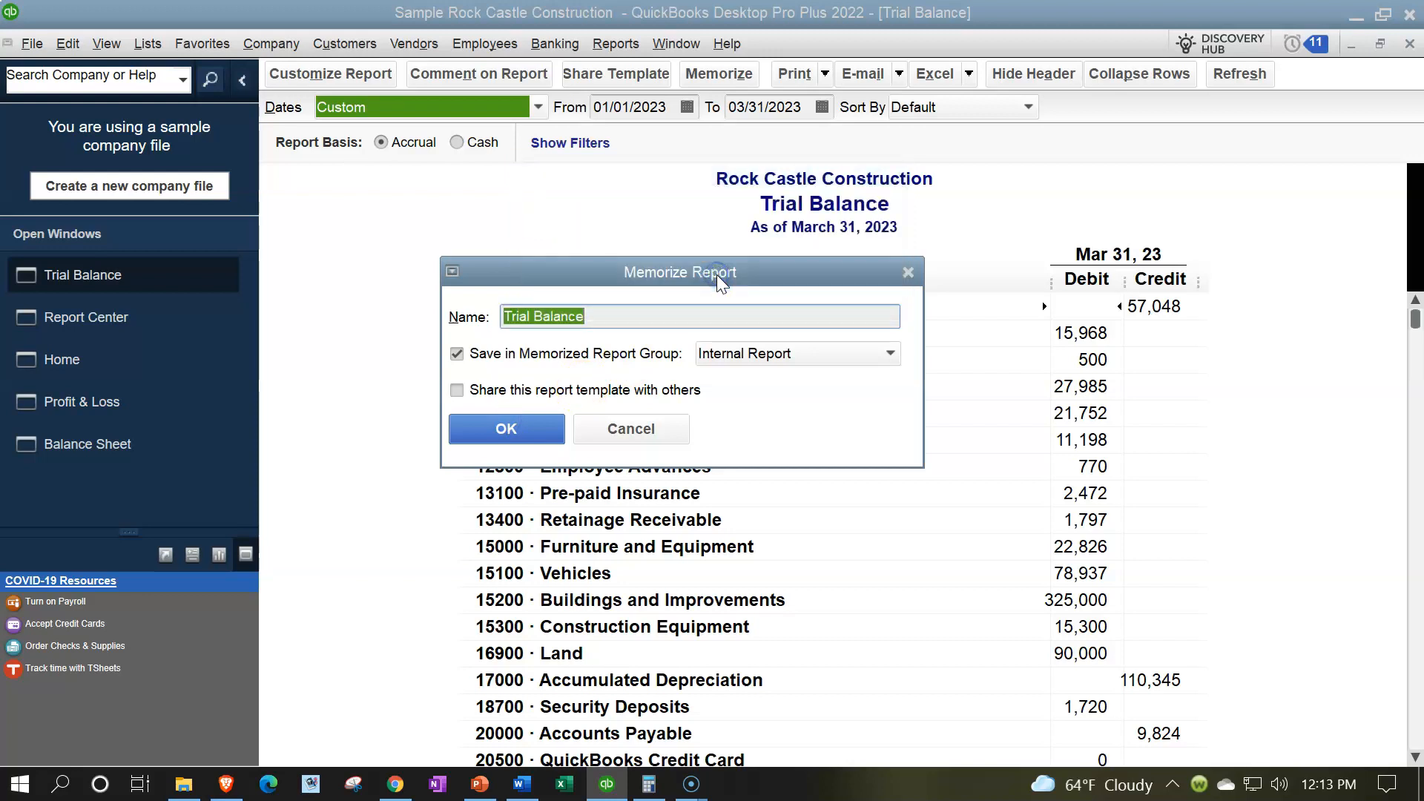
{"action": "left_click", "coordinate": [690, 313]}
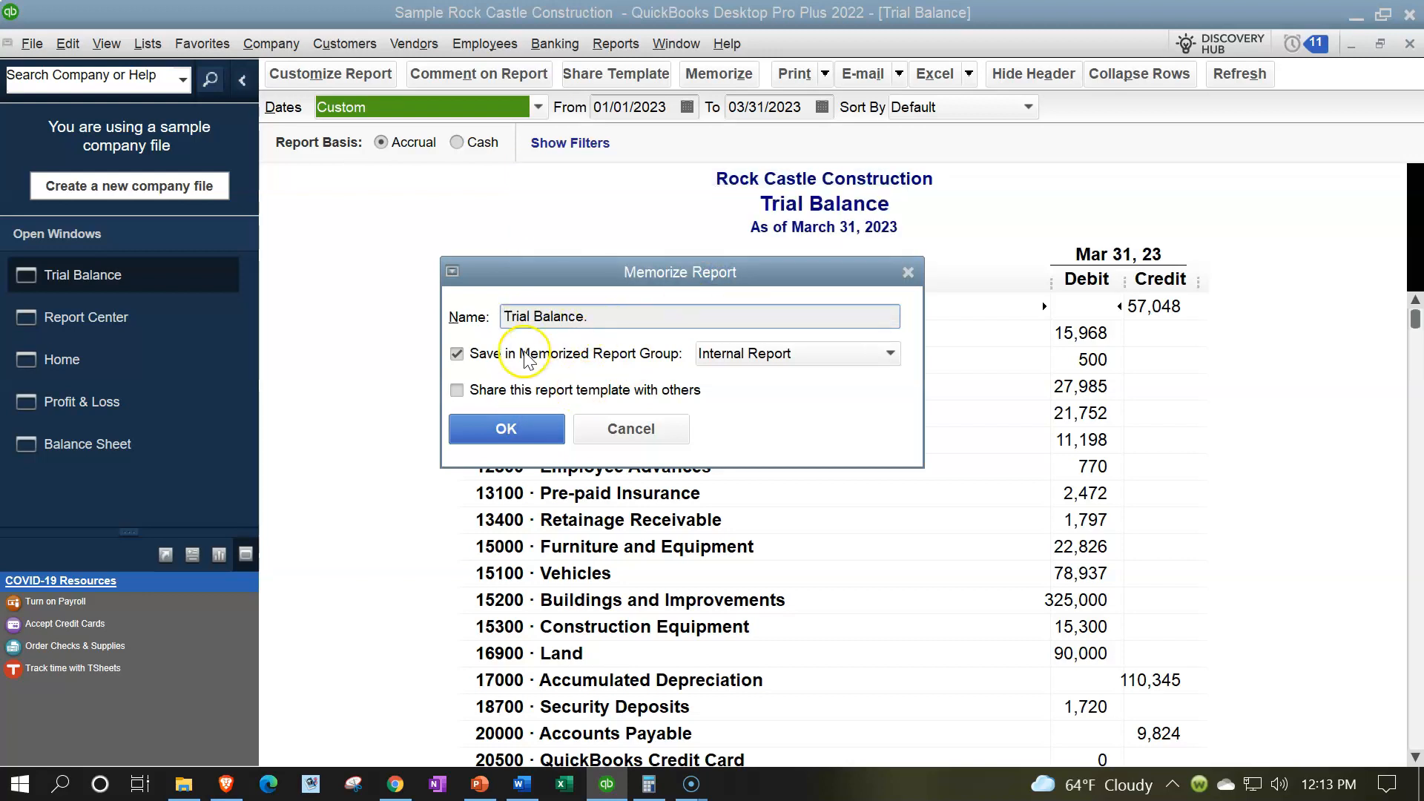
{"action": "left_click", "coordinate": [506, 429]}
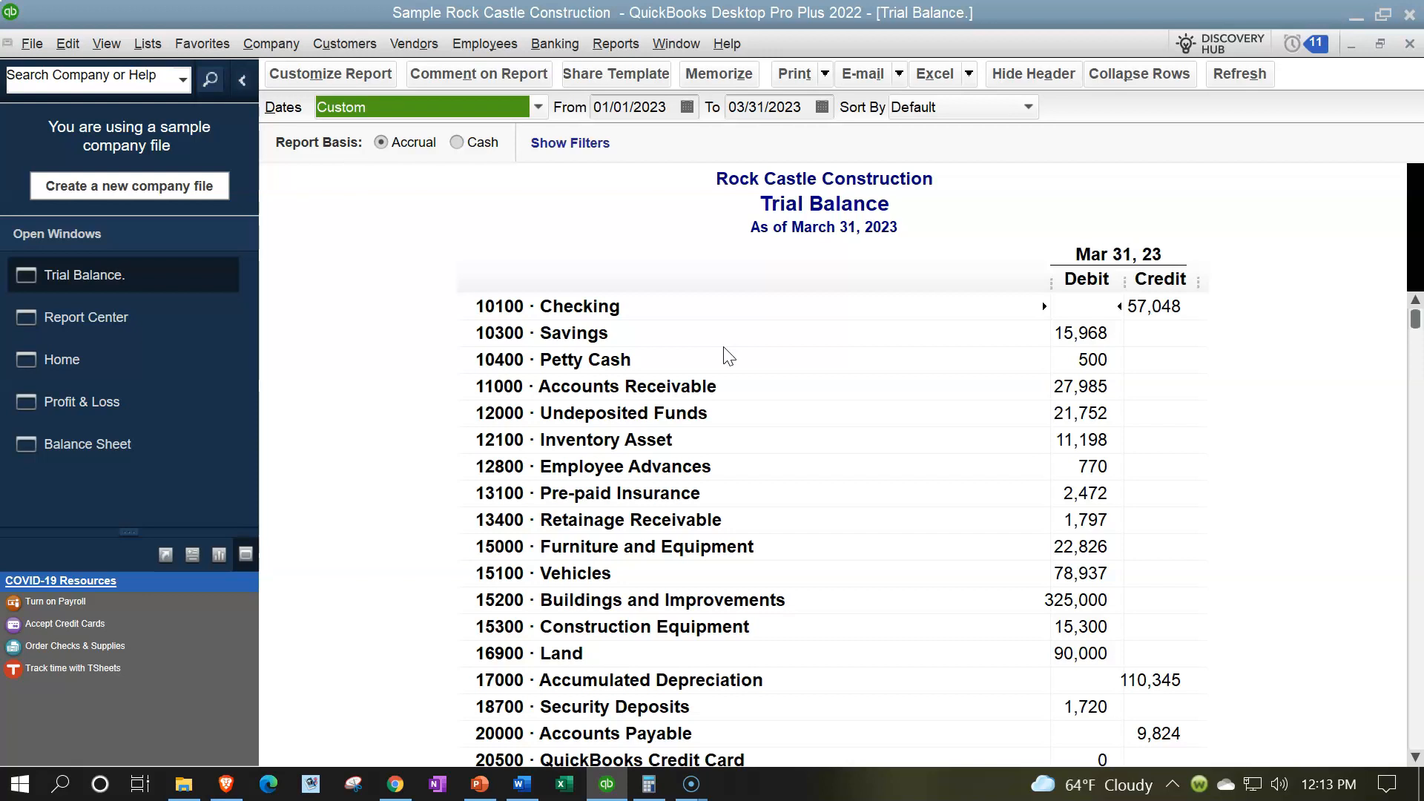
Step: Review which memorized reports are listed in the Internal Report group
{"action": "left_click", "coordinate": [613, 46]}
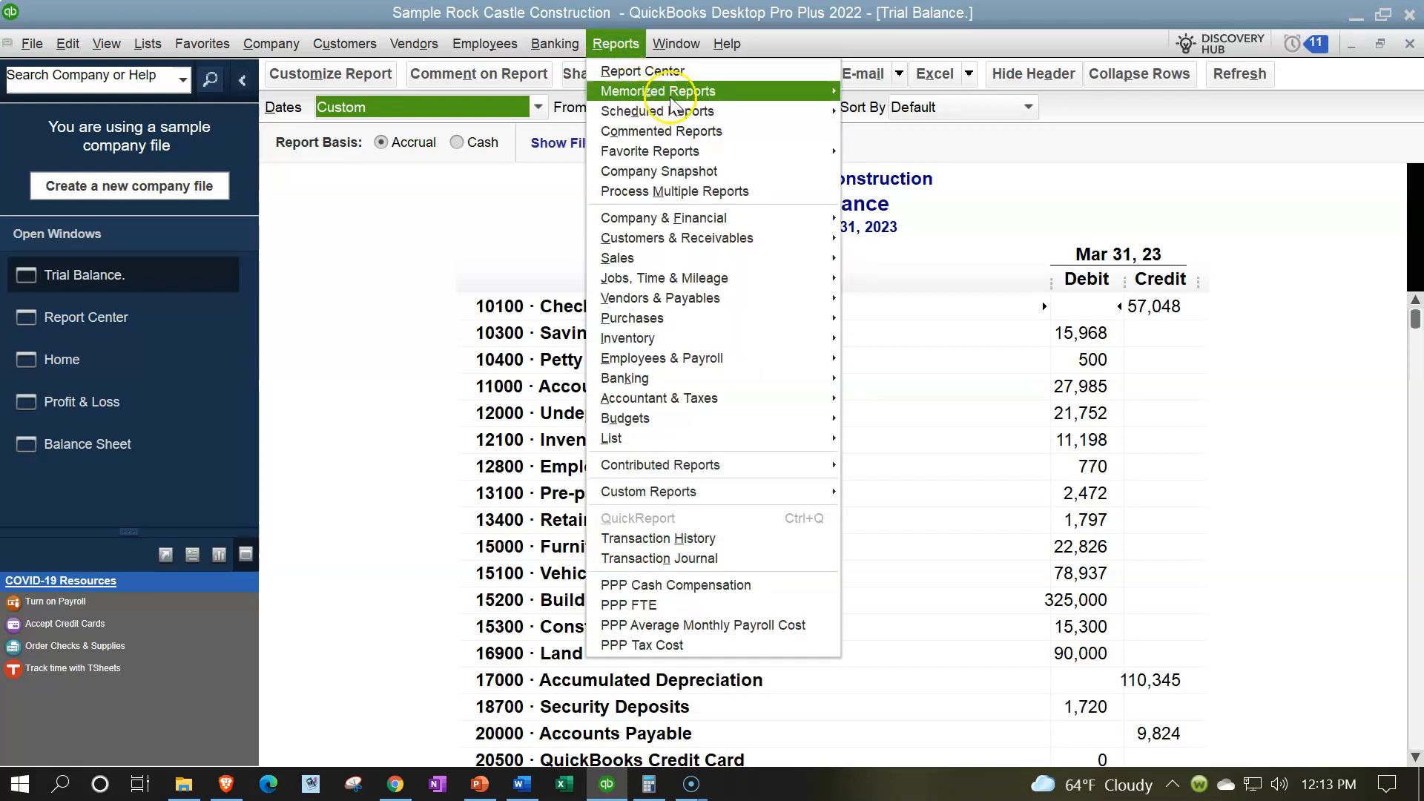
{"action": "mouse_move", "coordinate": [742, 91]}
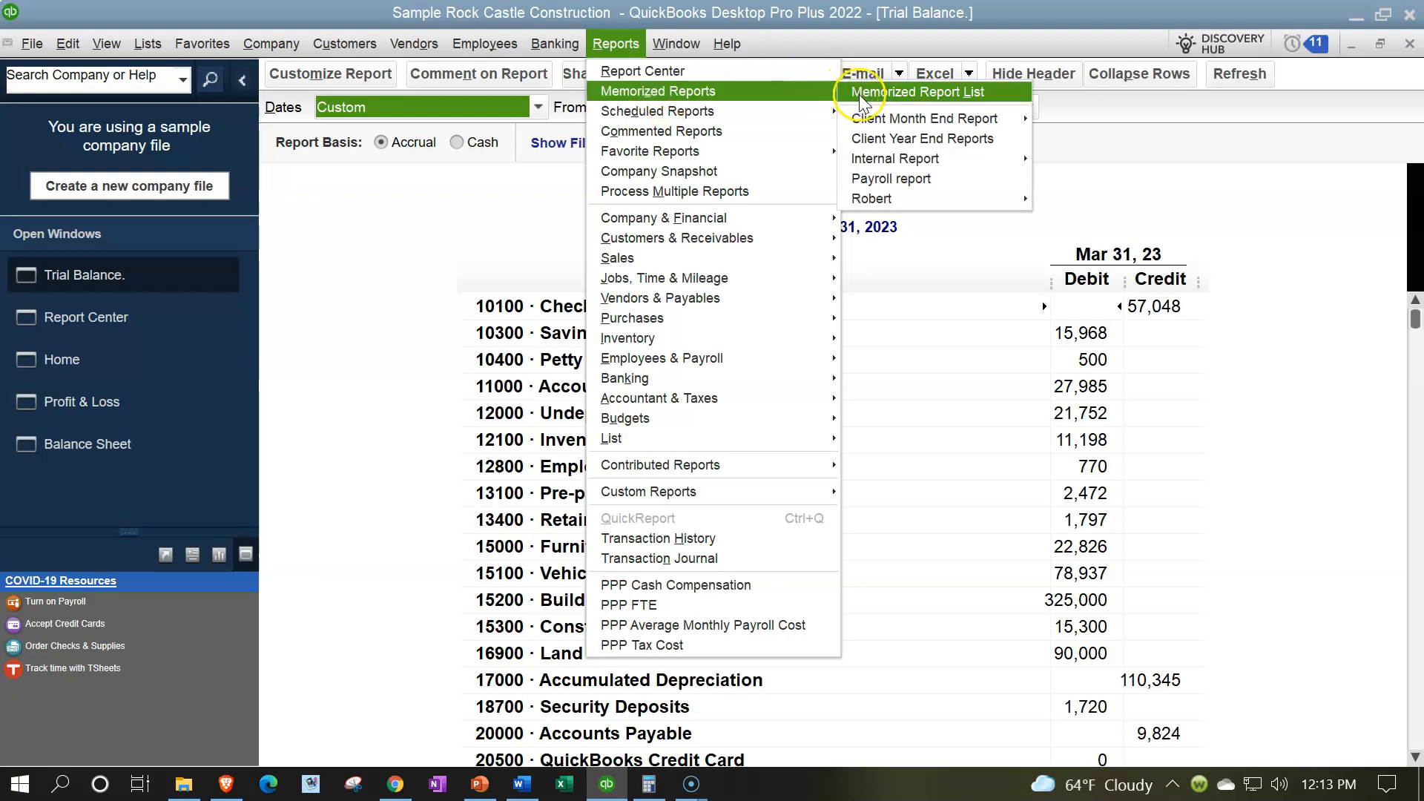
{"action": "mouse_move", "coordinate": [935, 159]}
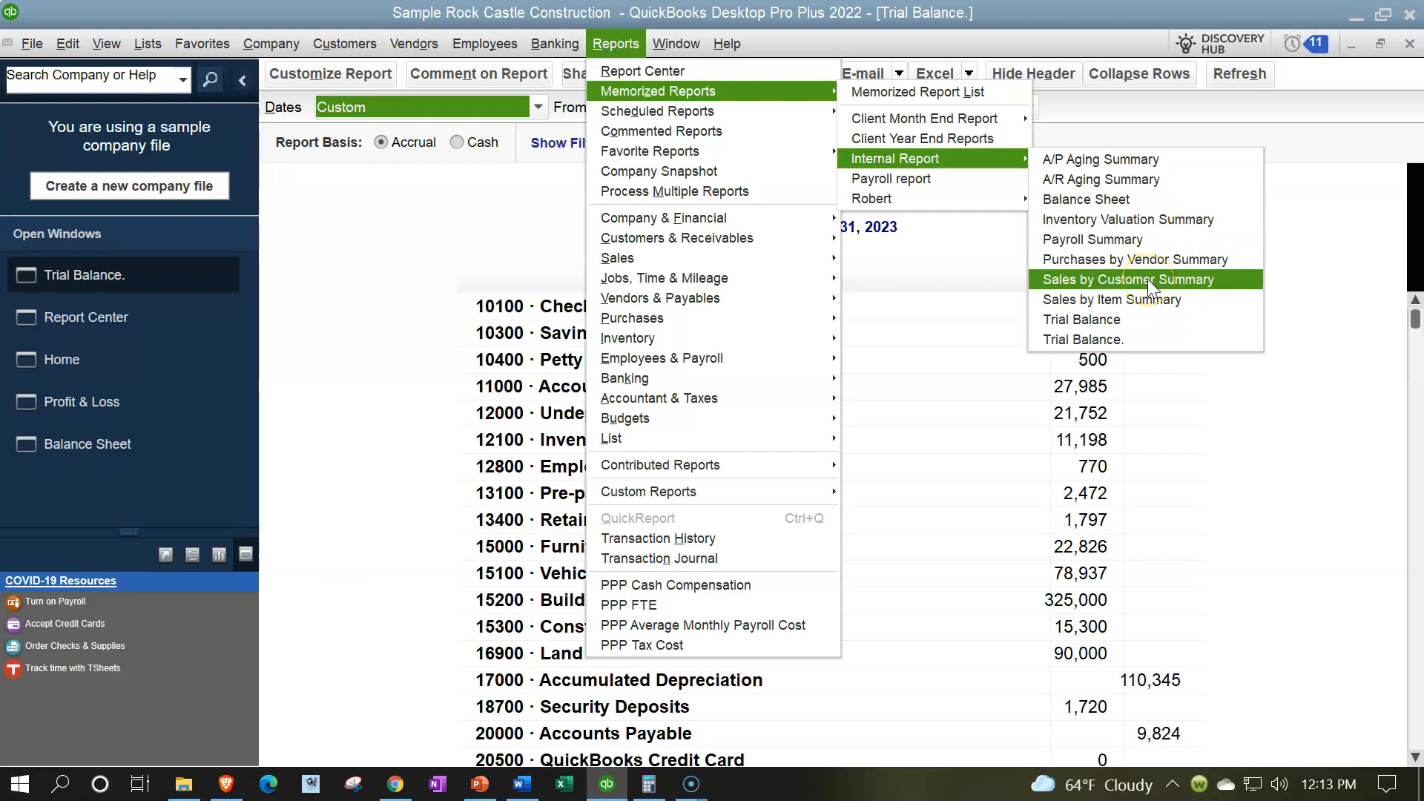
Step: Open the Report Center and look through the memorized reports in the Internal Report group
{"action": "mouse_move", "coordinate": [718, 151]}
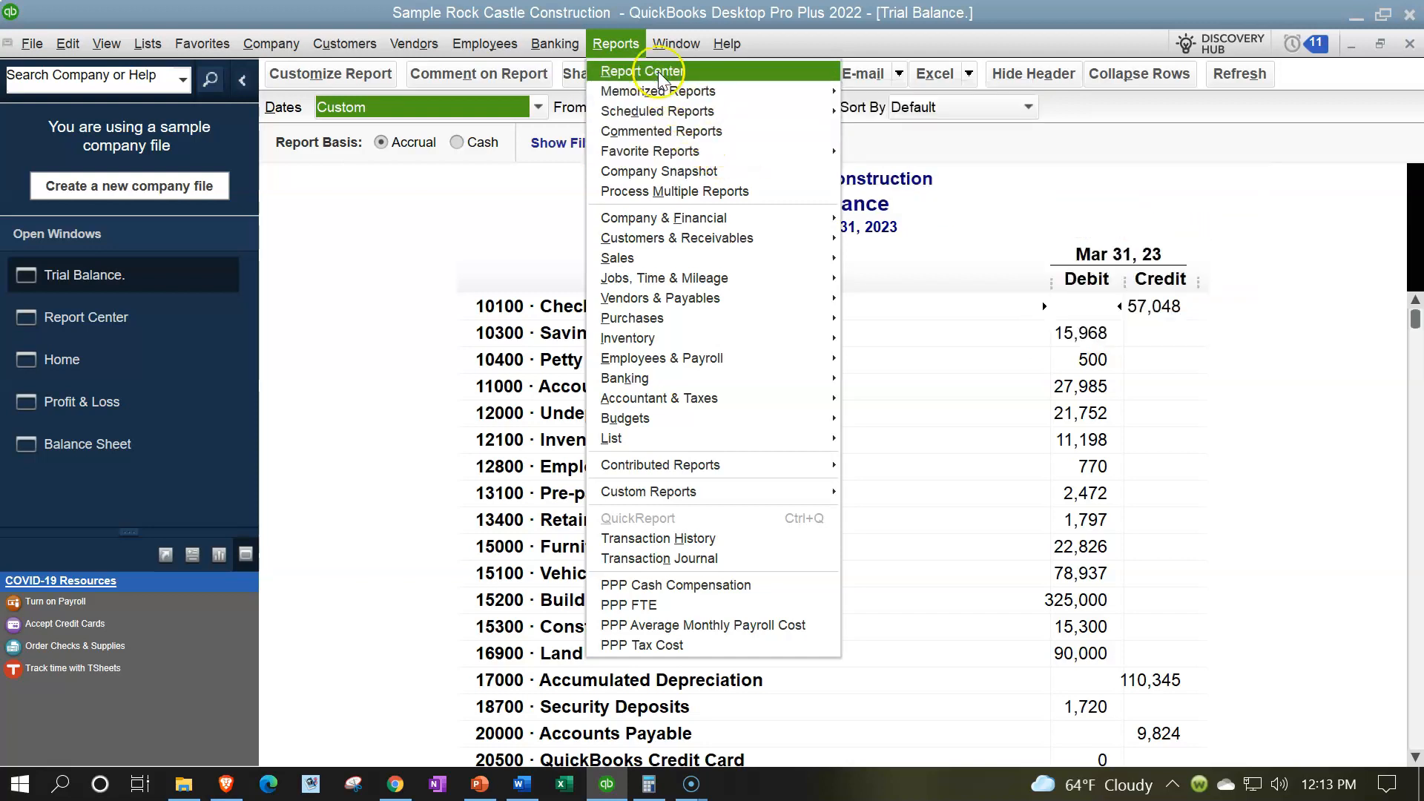
{"action": "left_click", "coordinate": [657, 72]}
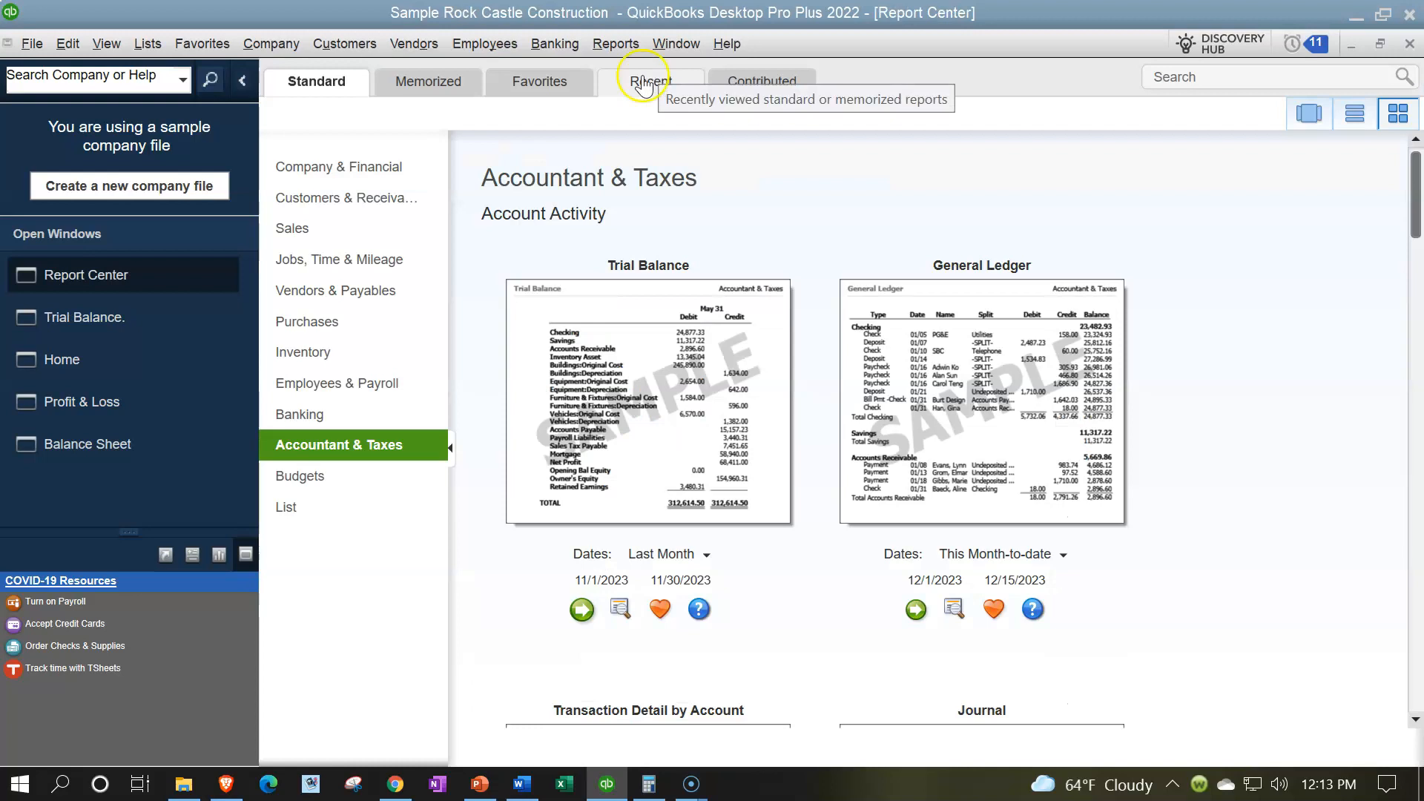
{"action": "left_click", "coordinate": [463, 89]}
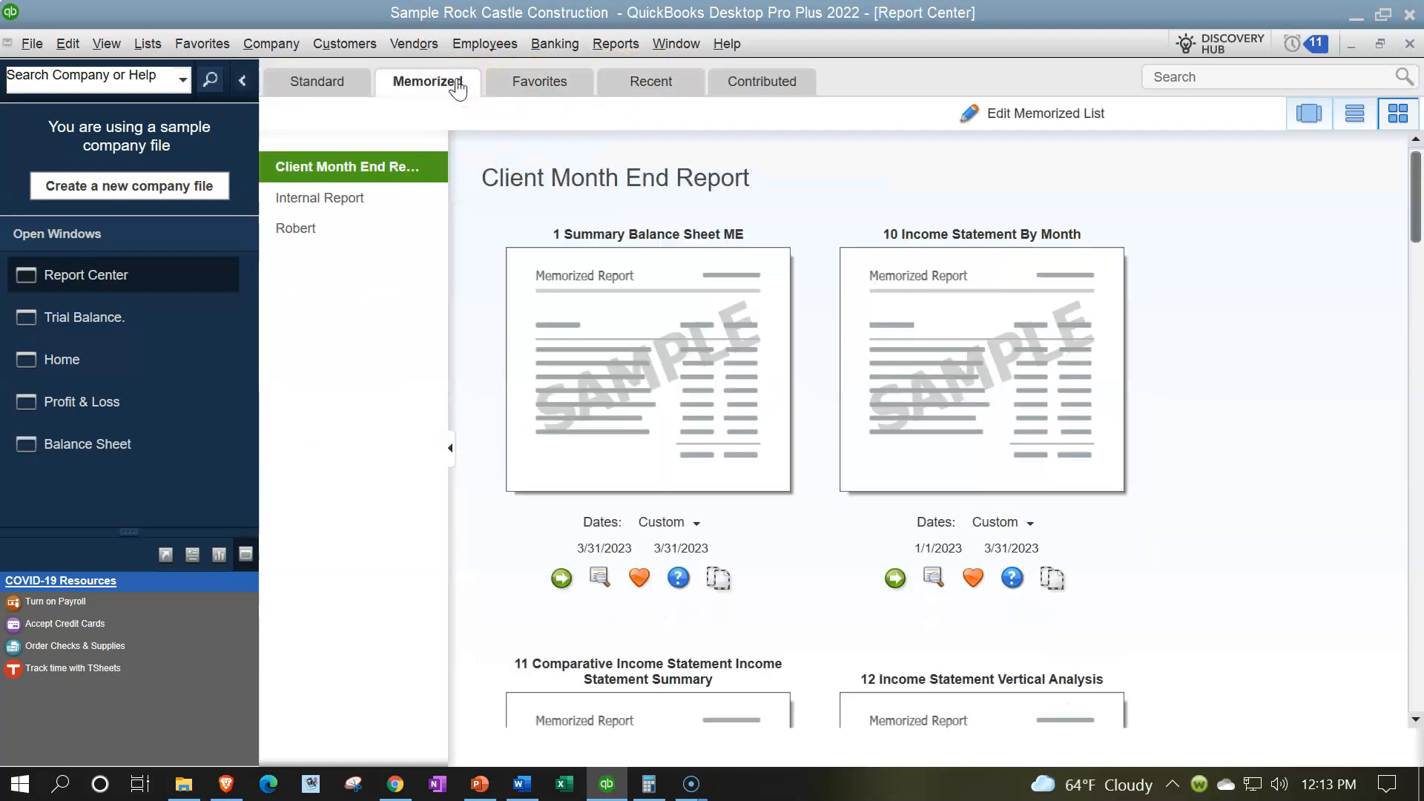
{"action": "left_click", "coordinate": [331, 199]}
{"action": "scroll", "coordinate": [827, 371], "scroll_direction": "down", "scroll_amount": 5}
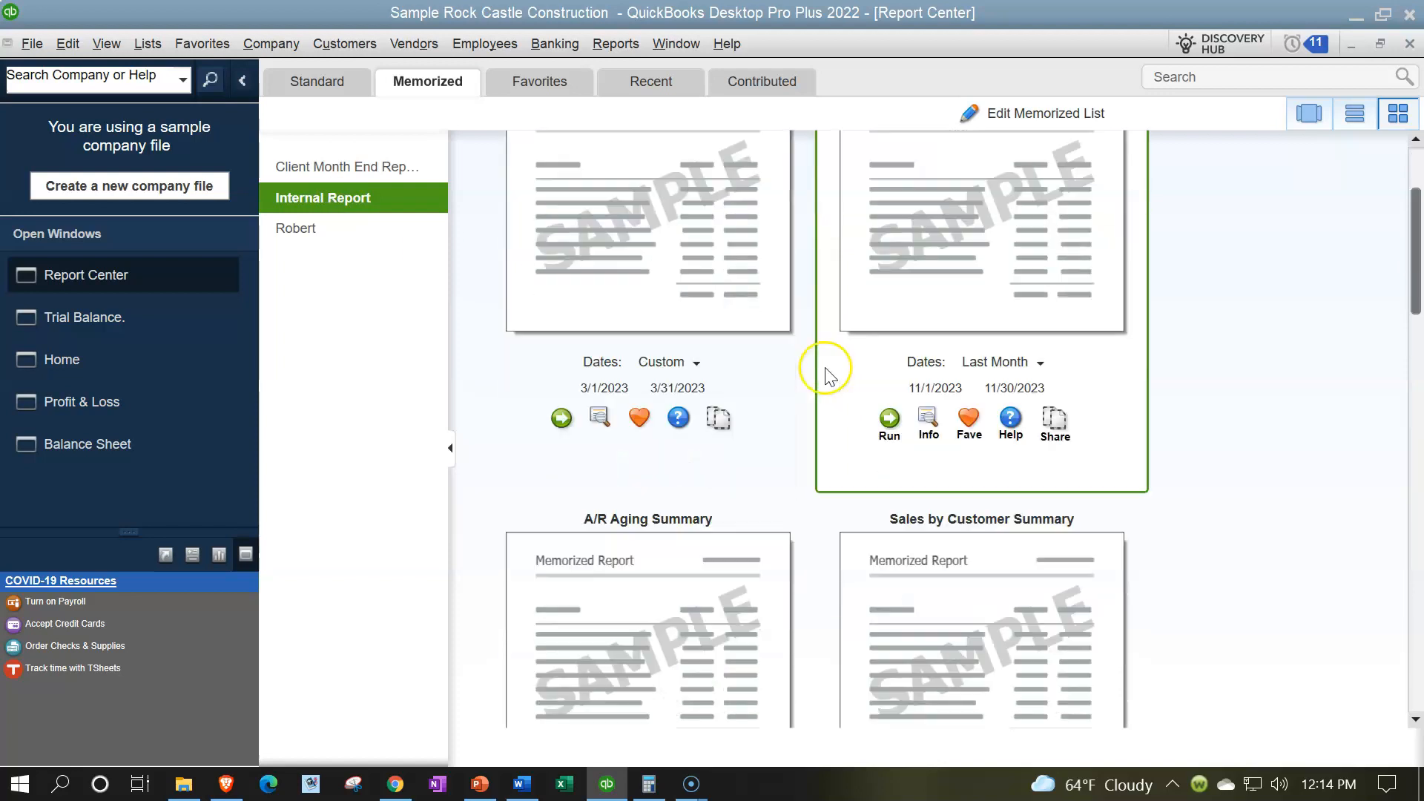
{"action": "scroll", "coordinate": [826, 371], "scroll_direction": "down", "scroll_amount": 11}
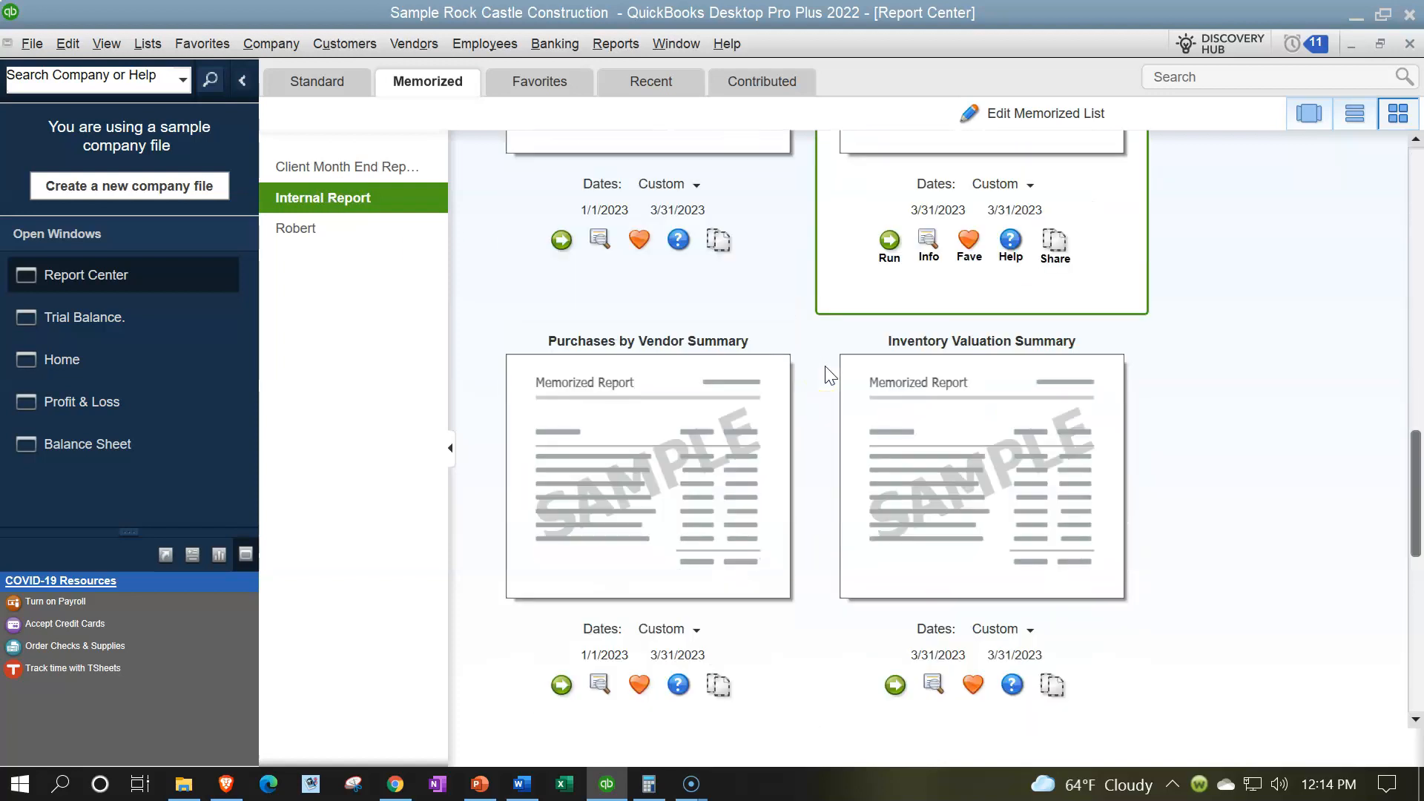
Step: Switch the Internal Report group to list view and review its memorized reports and their date ranges
{"action": "left_click", "coordinate": [1355, 113]}
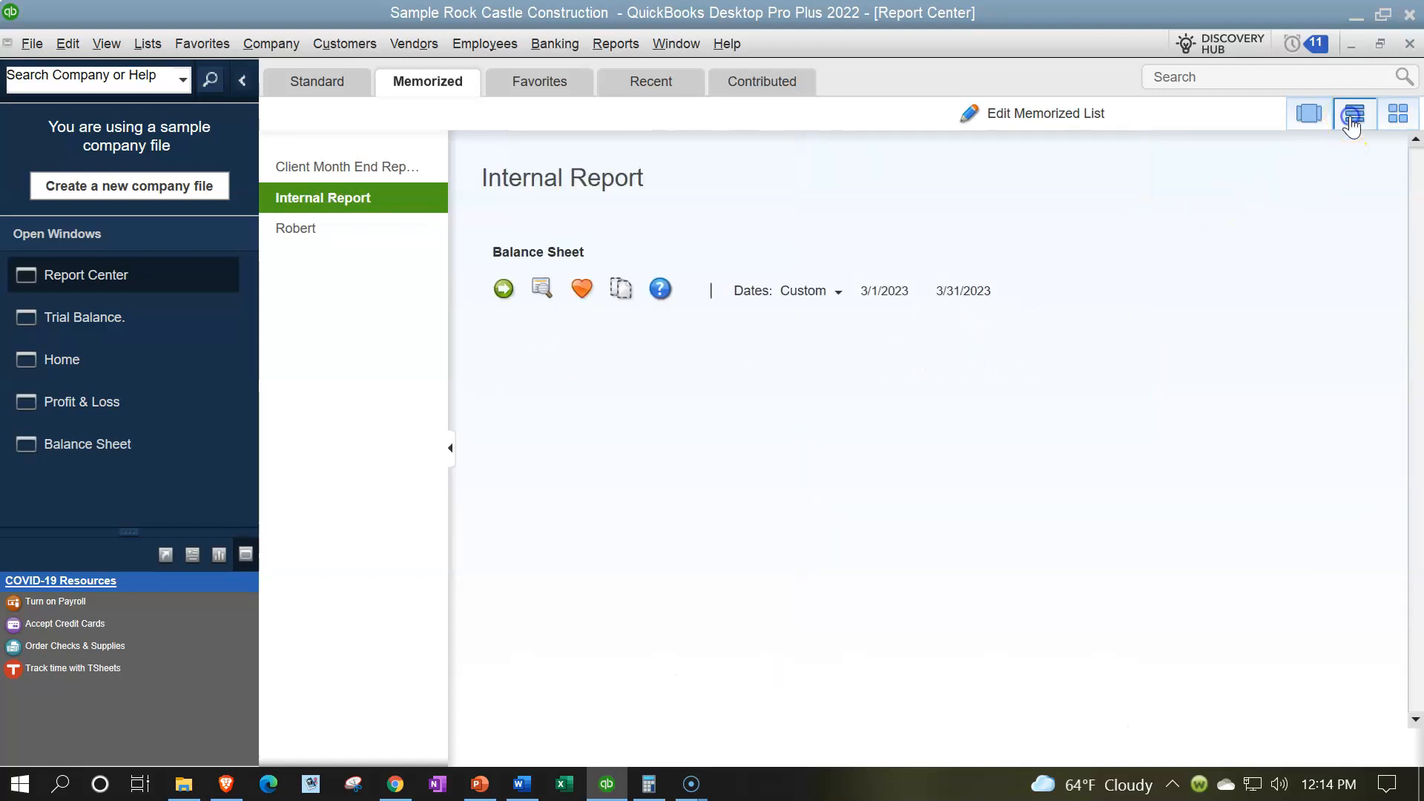
{"action": "scroll", "coordinate": [1183, 380], "scroll_direction": "down", "scroll_amount": 2}
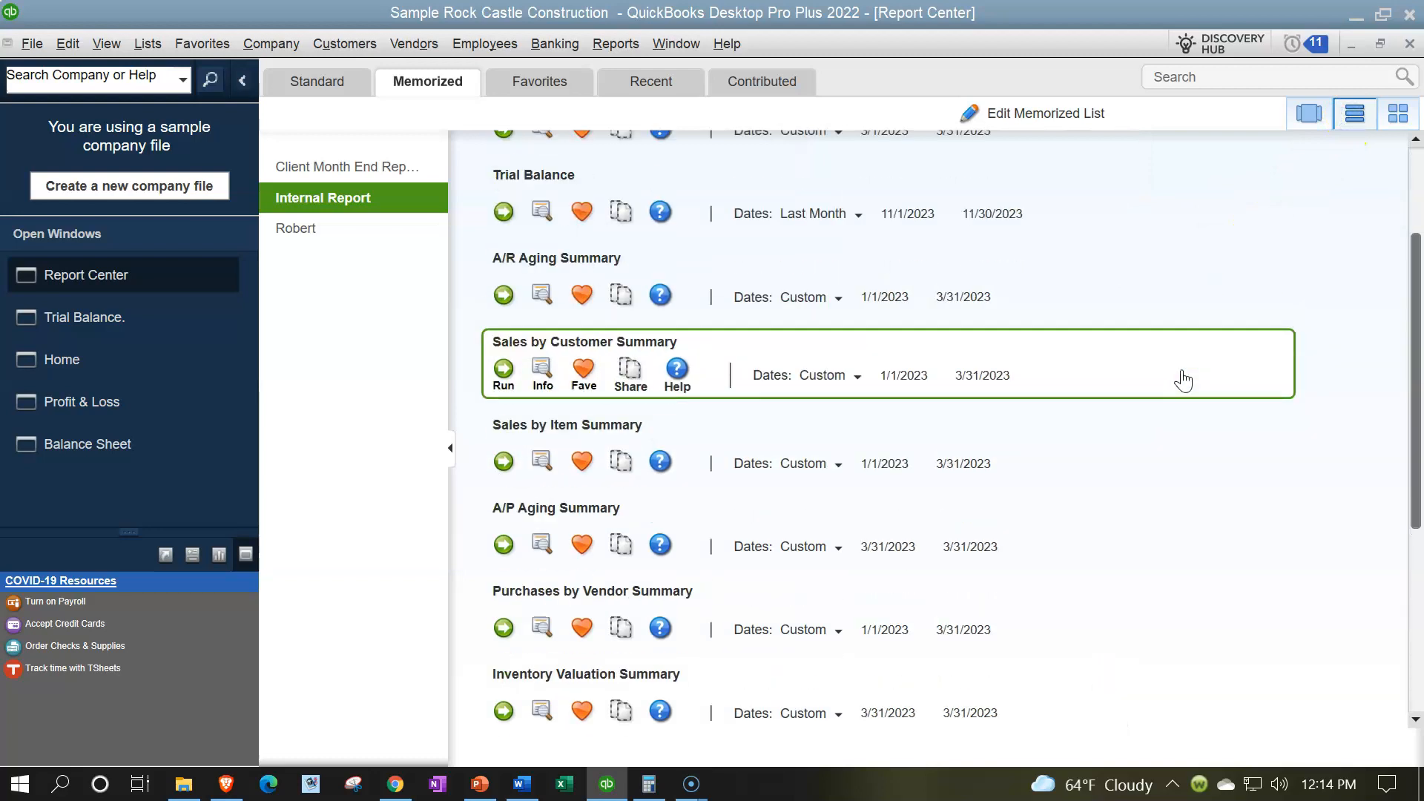
{"action": "scroll", "coordinate": [1183, 380], "scroll_direction": "down", "scroll_amount": 3}
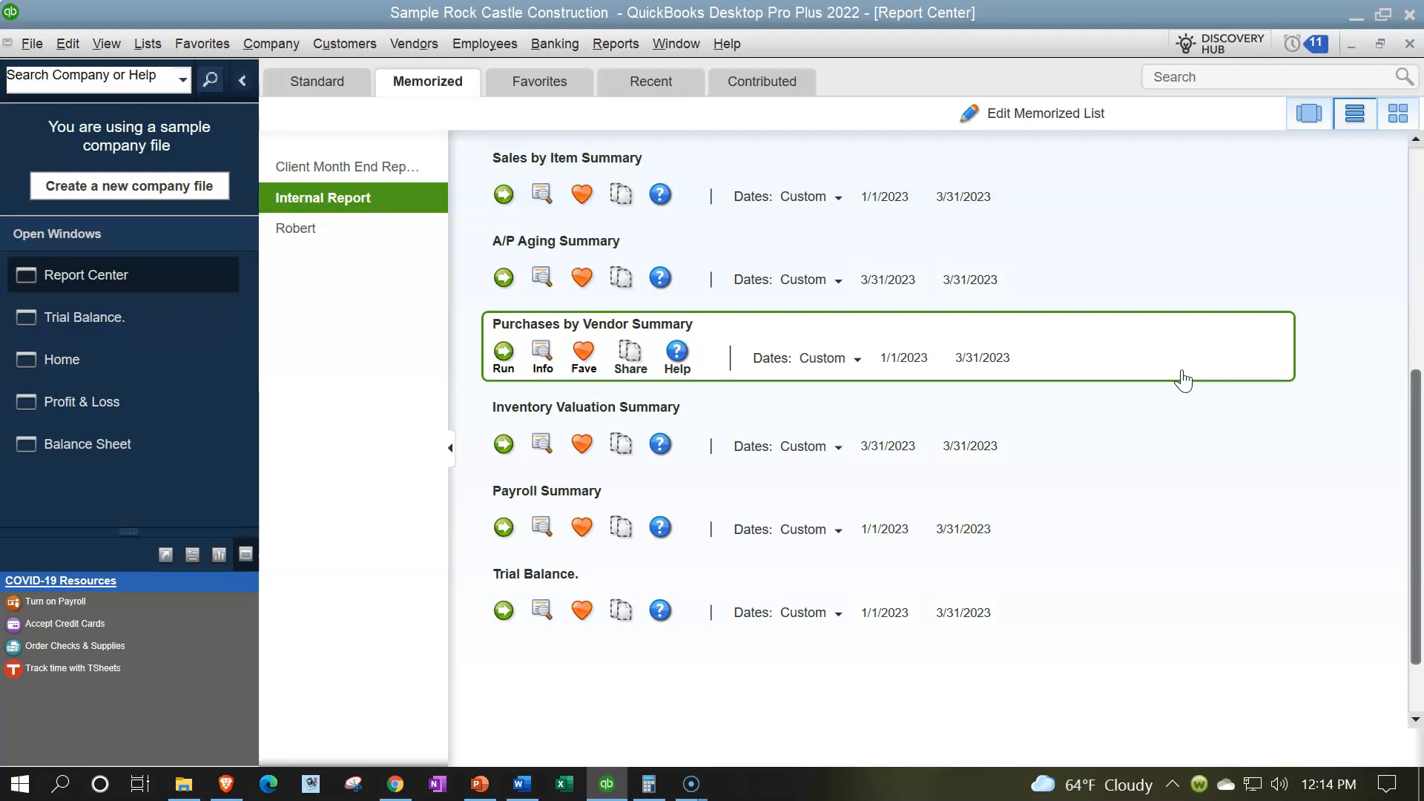
Step: Open the Memorized Report List for editing and review the report groups and the reports under each
{"action": "left_click", "coordinate": [1023, 113]}
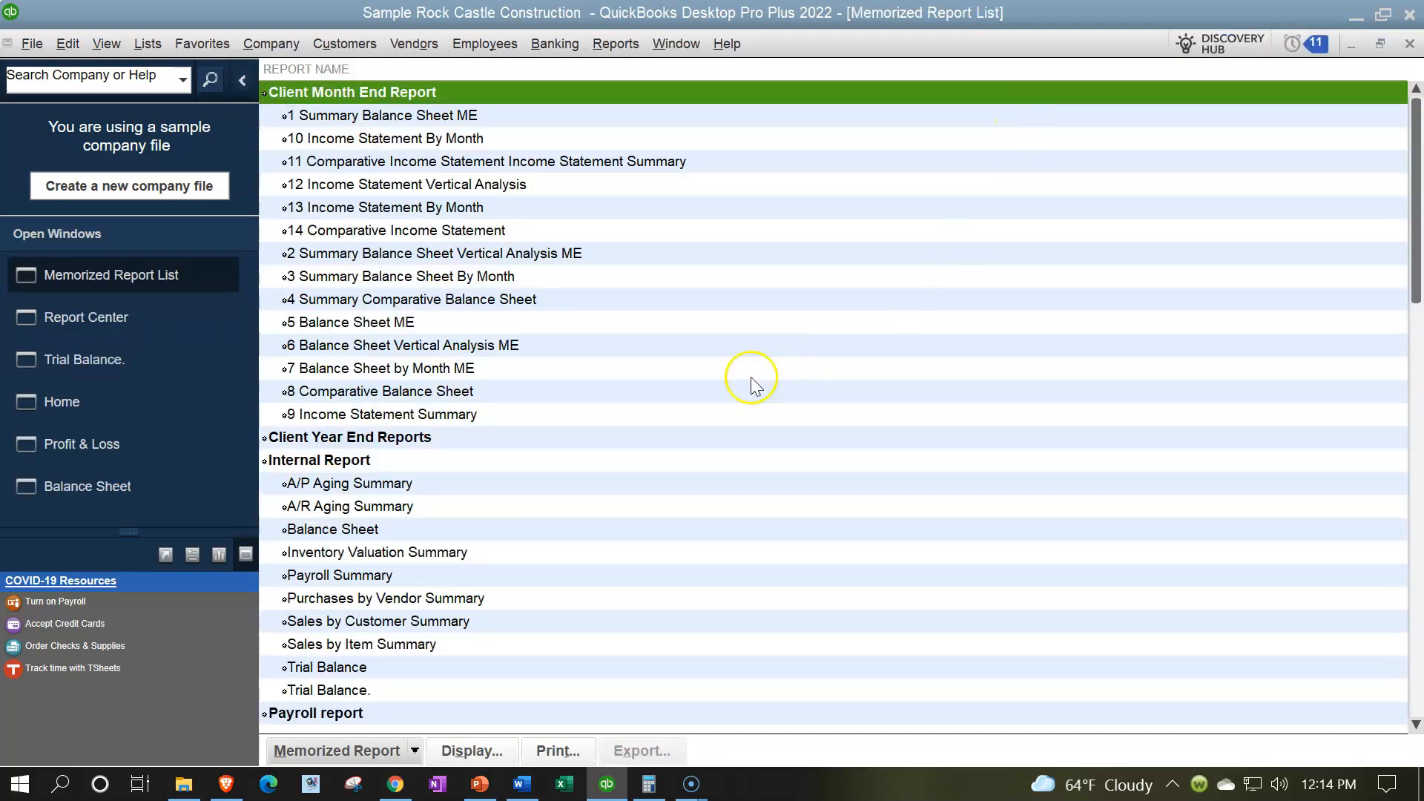
{"action": "scroll", "coordinate": [701, 416], "scroll_direction": "down", "scroll_amount": 1}
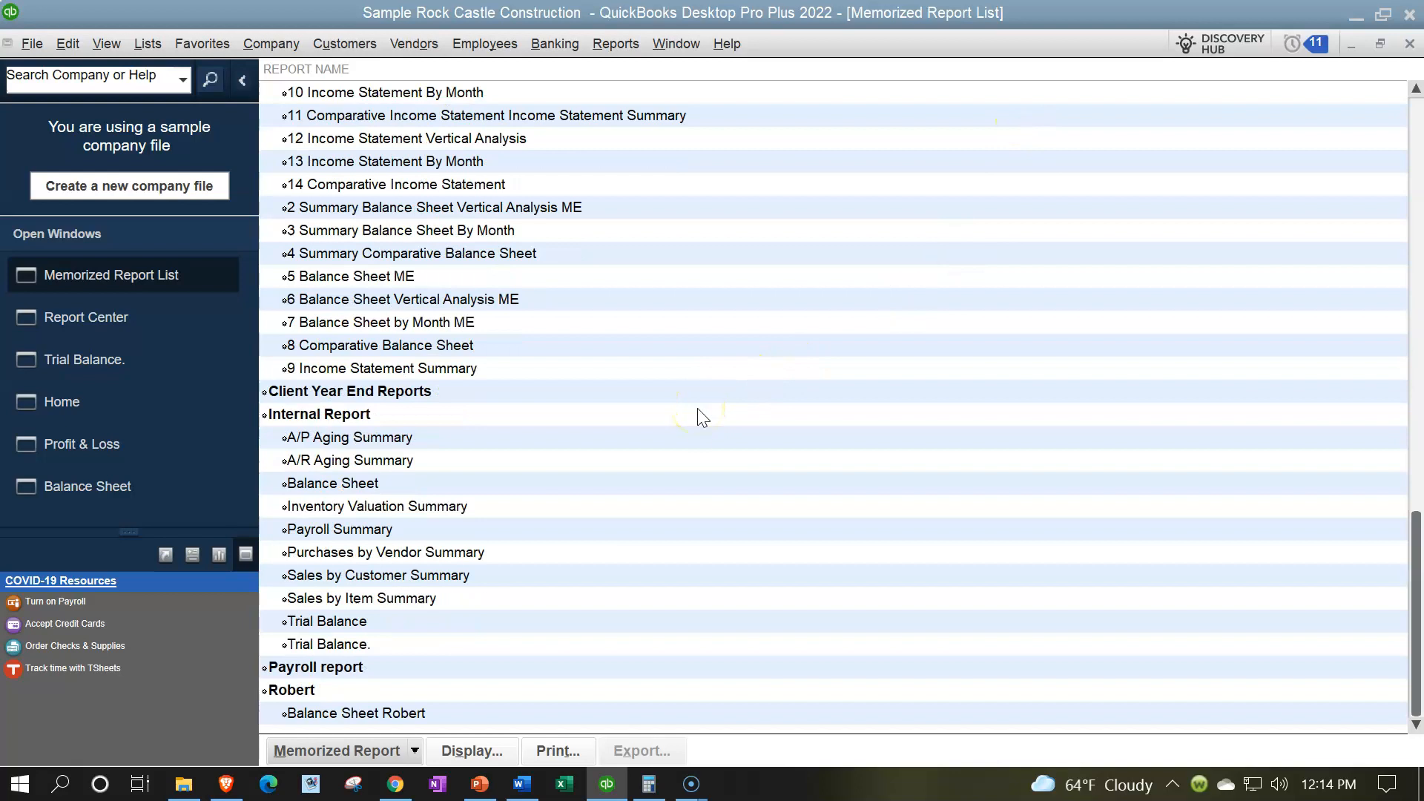
{"action": "scroll", "coordinate": [643, 451], "scroll_direction": "up", "scroll_amount": 1}
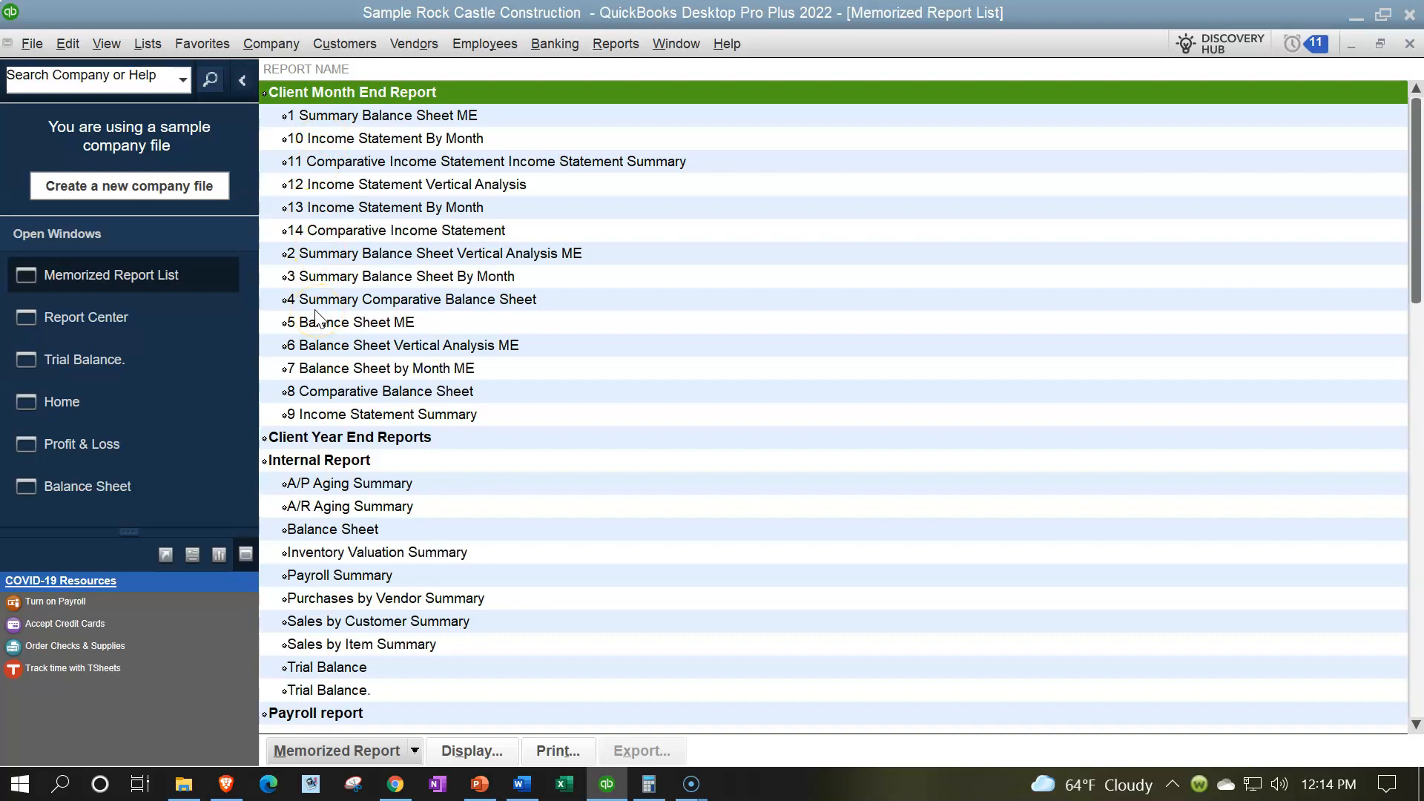
{"action": "scroll", "coordinate": [324, 320], "scroll_direction": "down", "scroll_amount": 1}
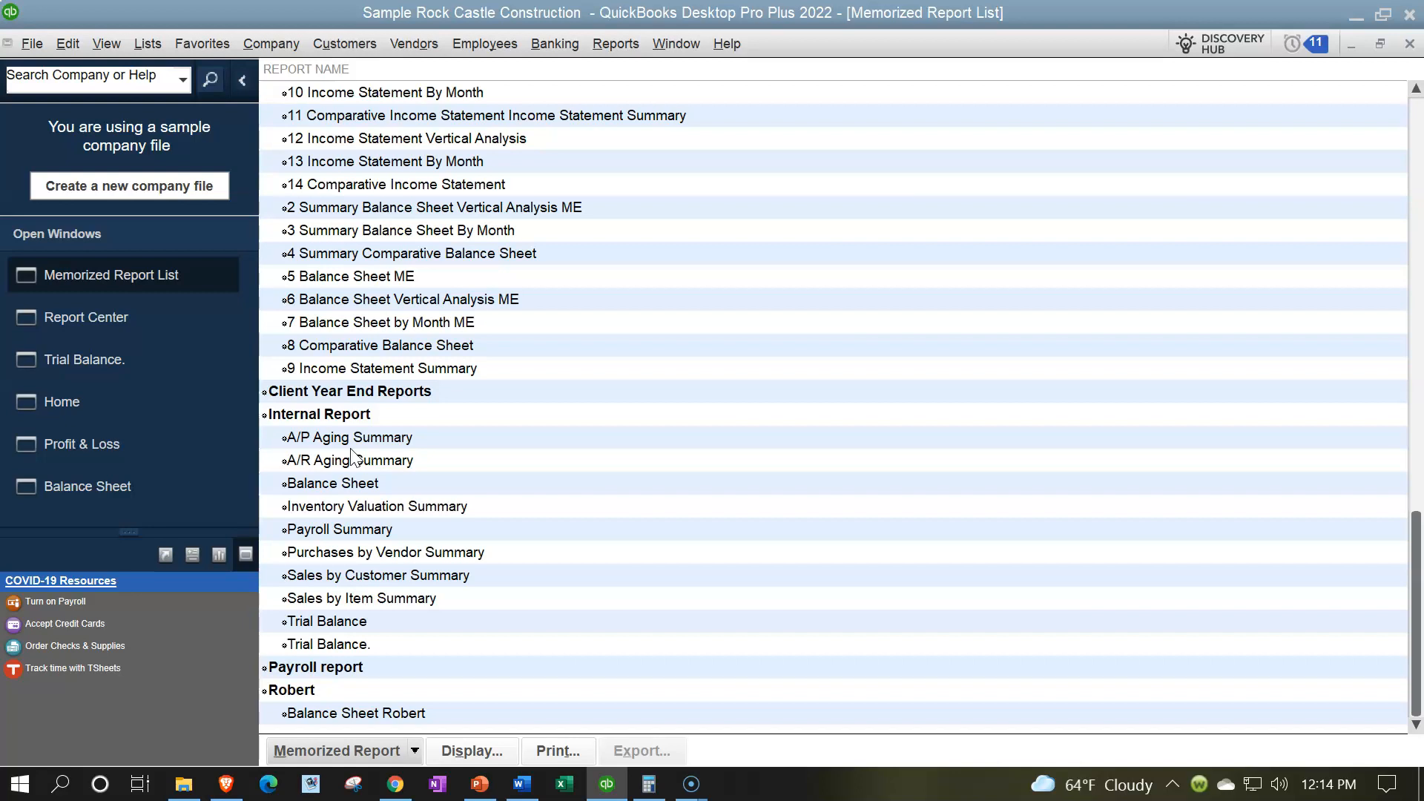
Step: Check which memorized reports can be run directly from the Internal Report group
{"action": "left_click", "coordinate": [618, 44]}
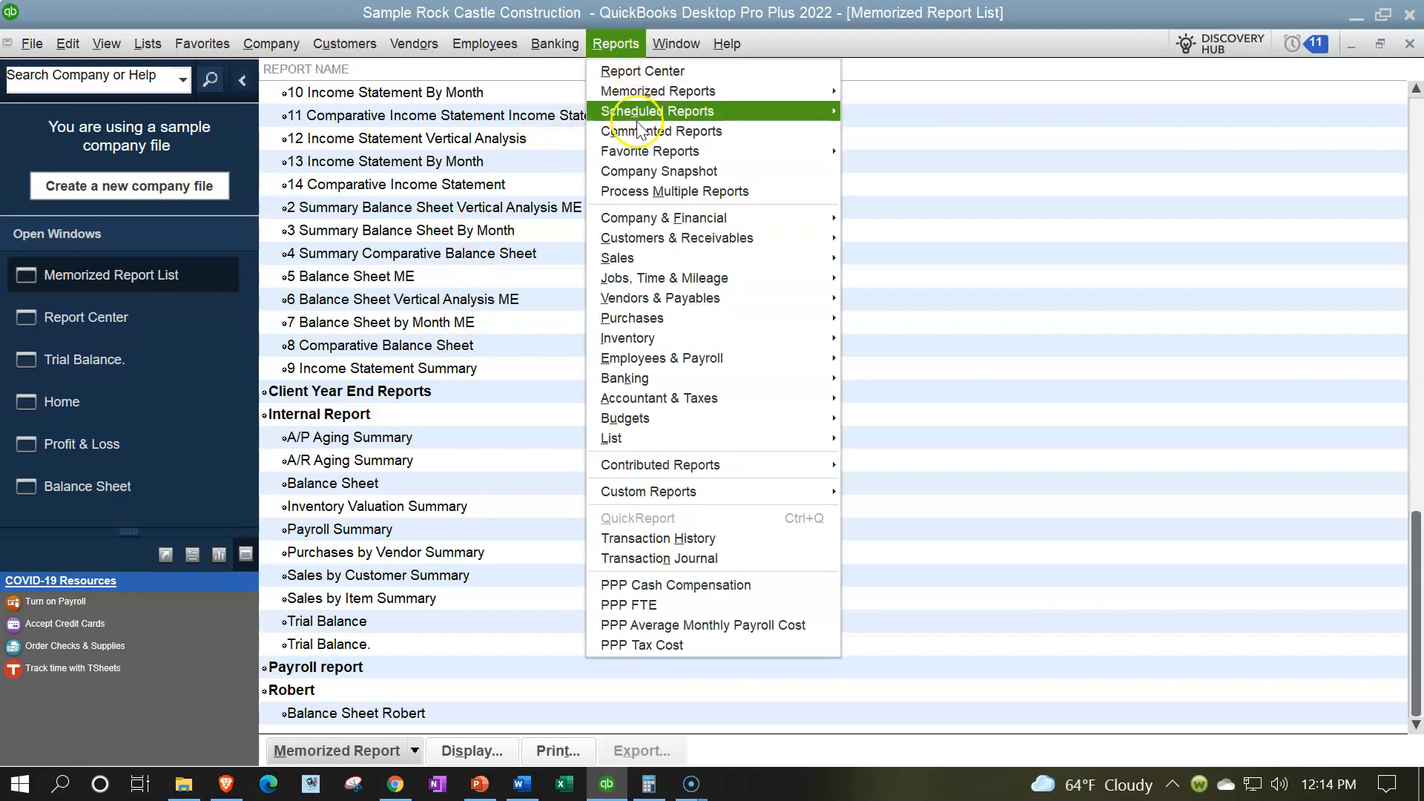
{"action": "mouse_move", "coordinate": [779, 92]}
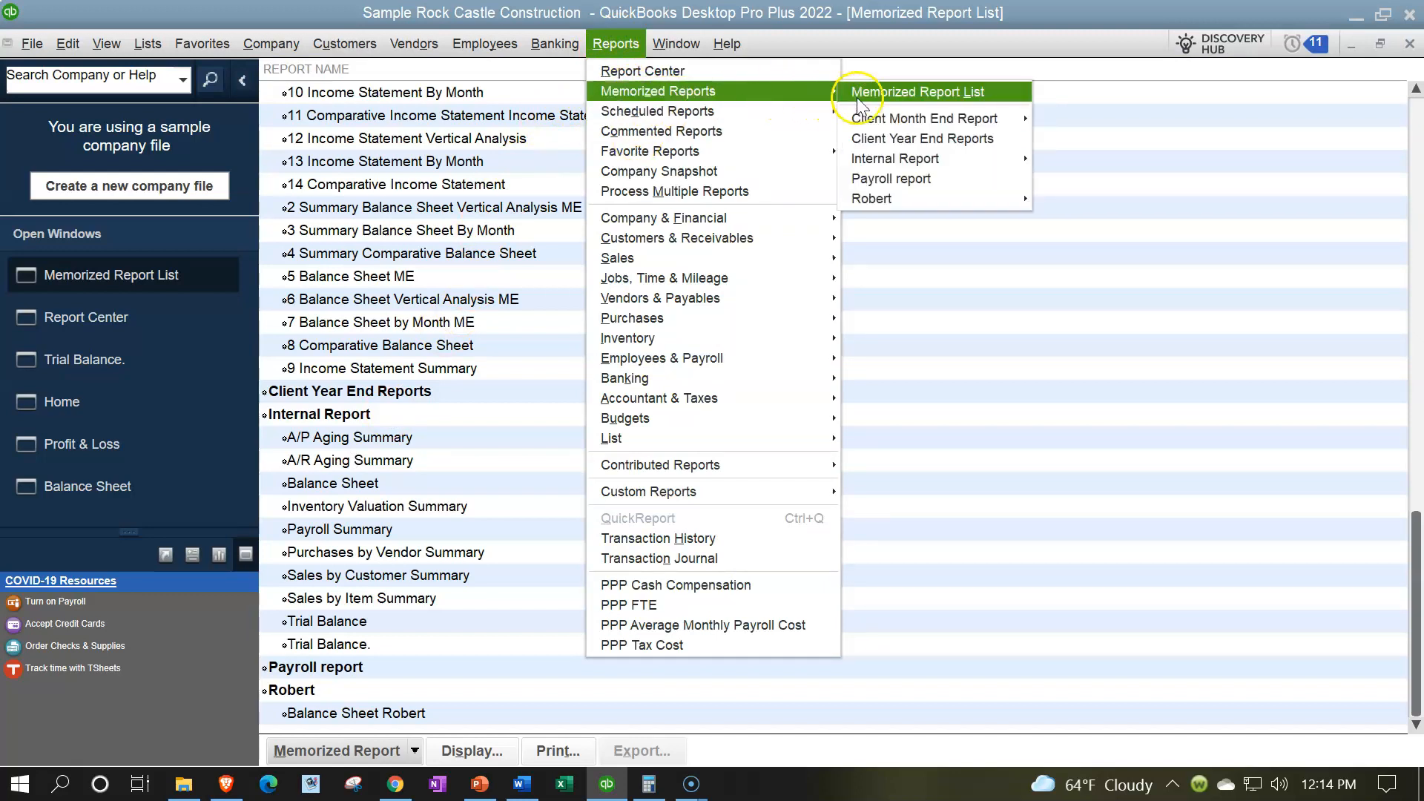
{"action": "mouse_move", "coordinate": [1013, 165]}
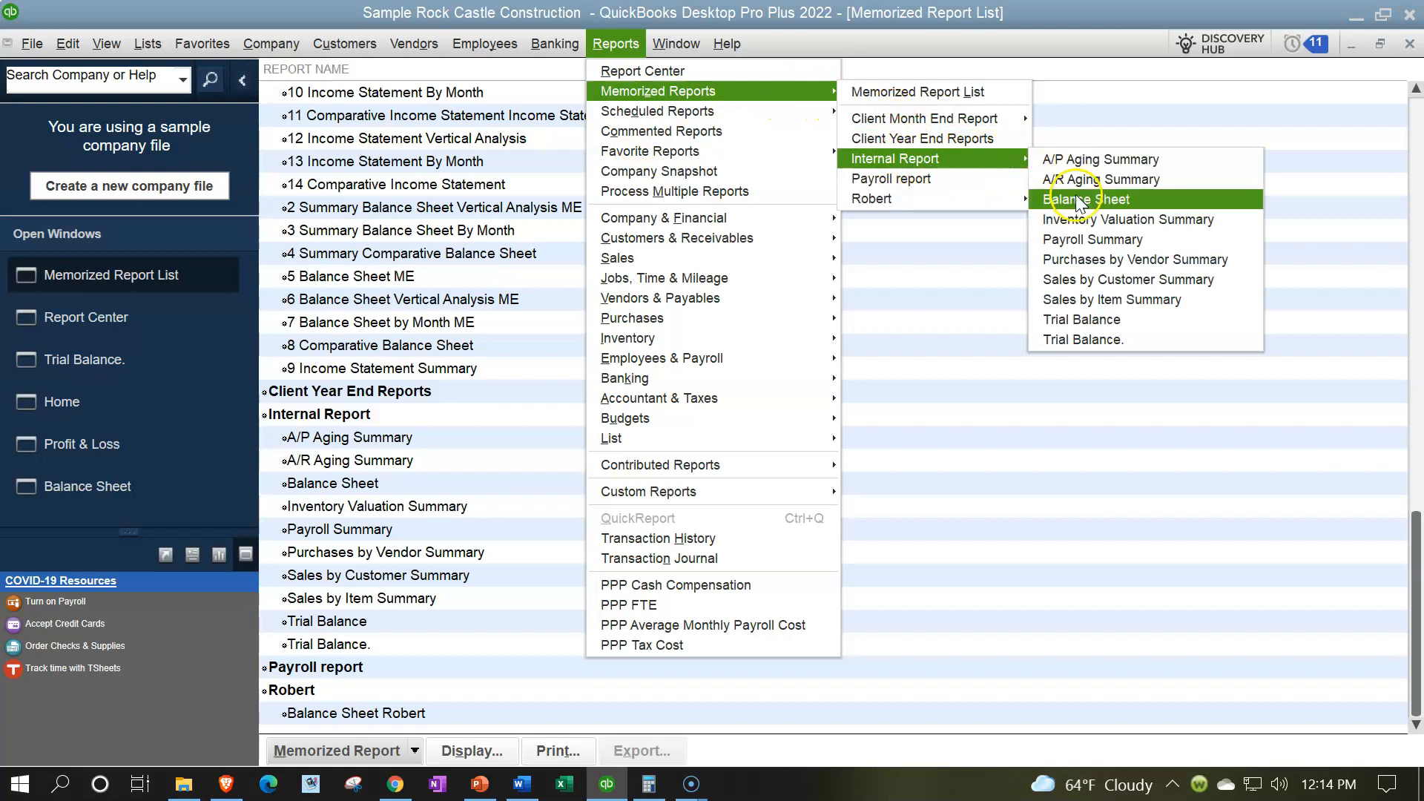